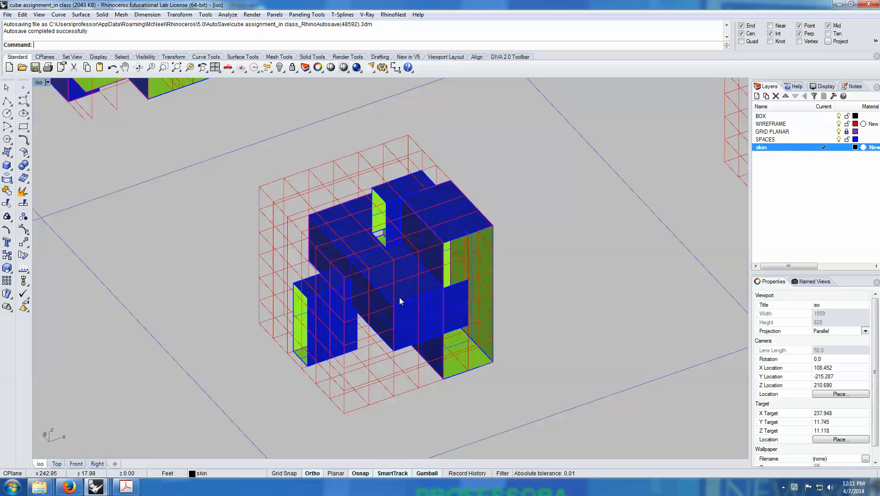
- Examine the EXTRACTSRF_WINDOWS cube model and its wireframe grid within the overall layout and from a lower angle
scroll(403, 297, down, 5)
scroll(443, 403, down, 4)
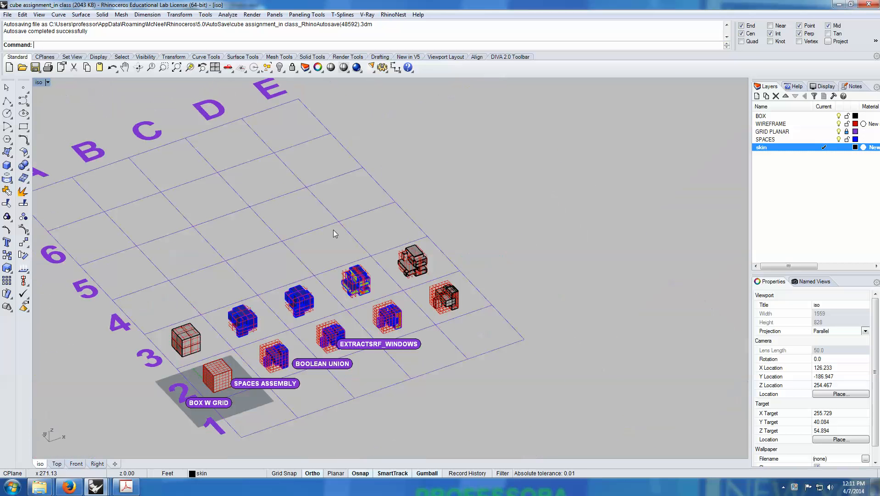
scroll(284, 220, down, 2)
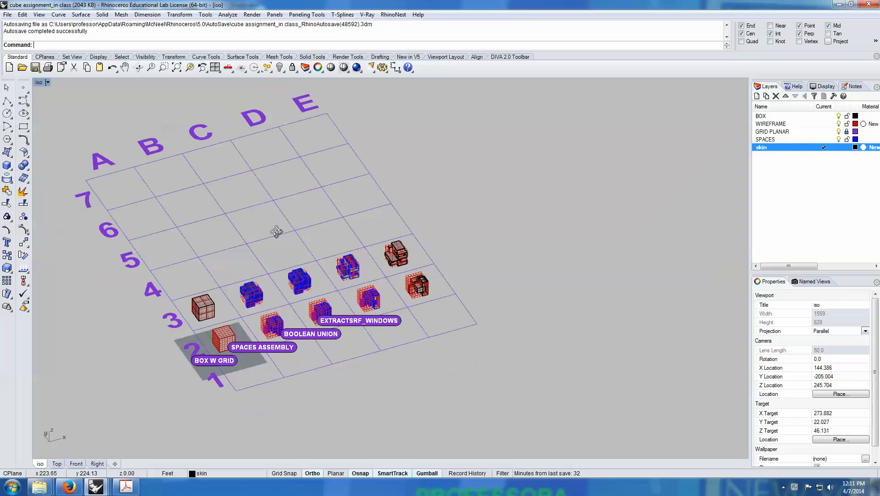
scroll(379, 305, up, 6)
scroll(380, 306, up, 8)
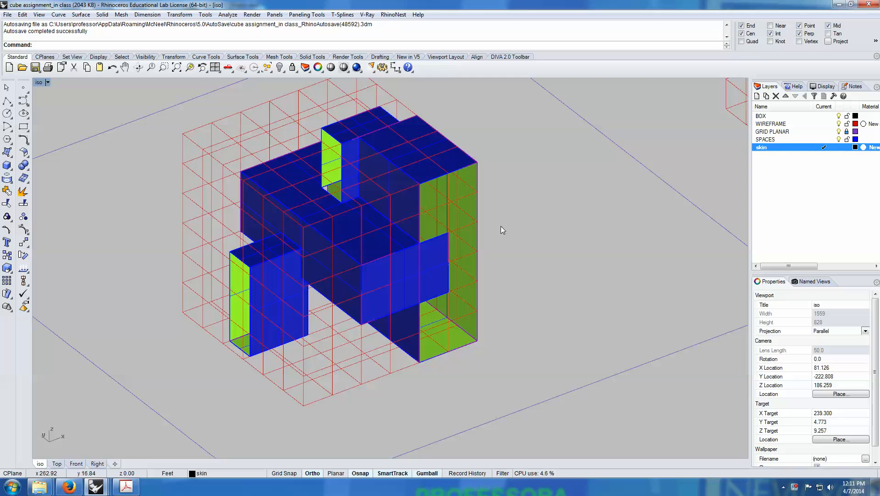
mouse_move(501, 225)
right_down()
mouse_move(486, 216)
mouse_move(499, 224)
right_up()
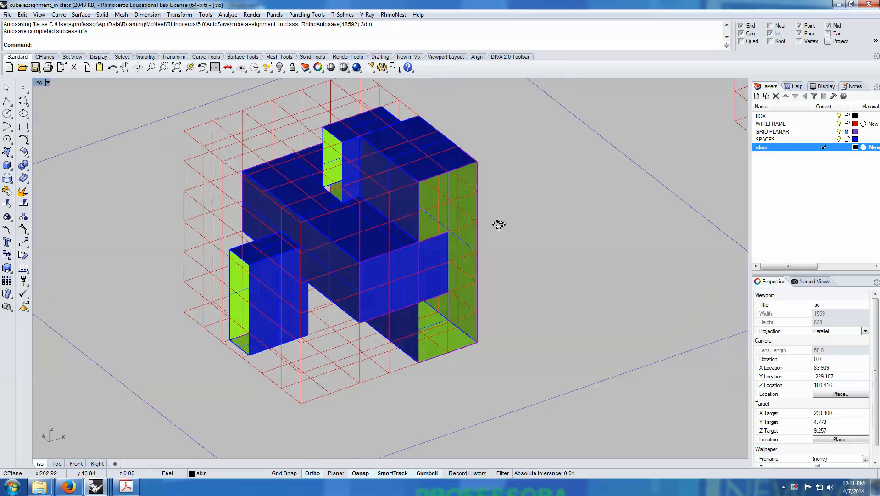
scroll(459, 226, down, 2)
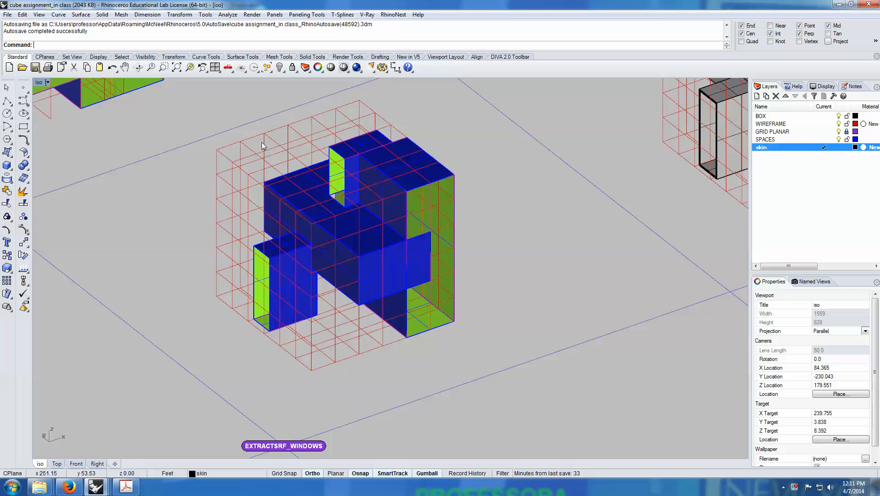
click(296, 133)
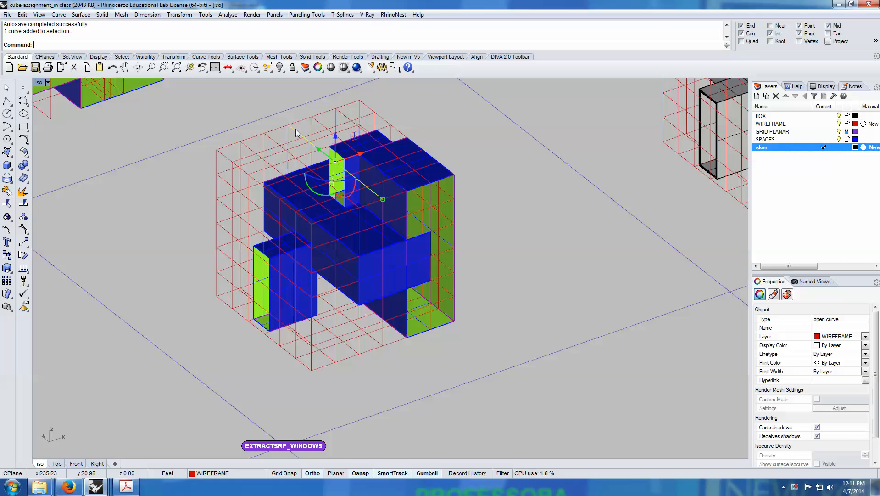
click(442, 133)
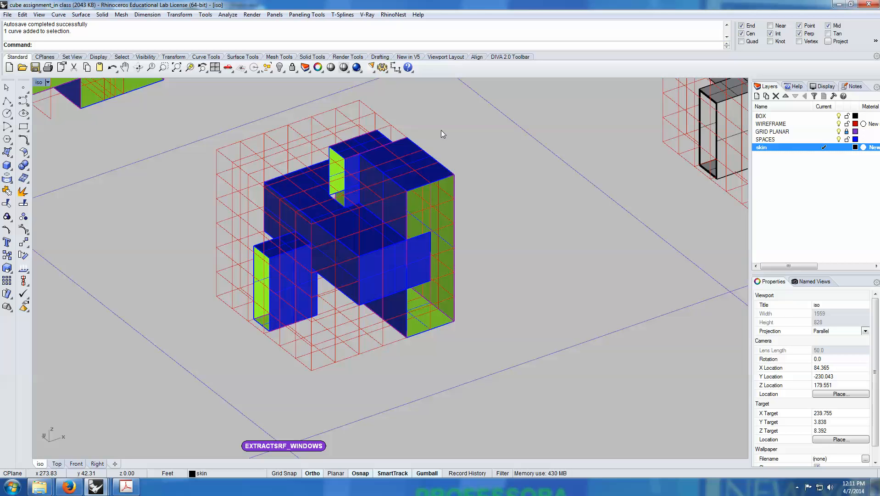
right_drag(462, 234, 462, 217)
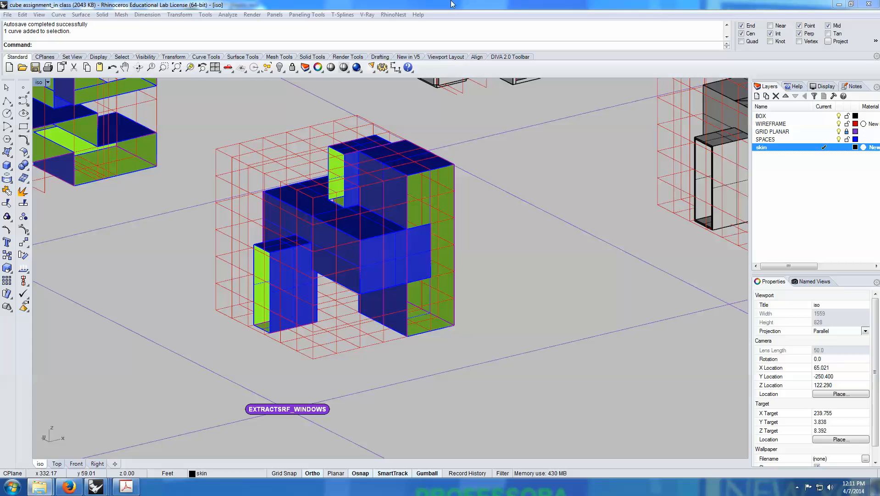
- Set the iso viewport to the southwest isometric view and frame the EXTRACTSRF_WINDOWS cube
click(38, 83)
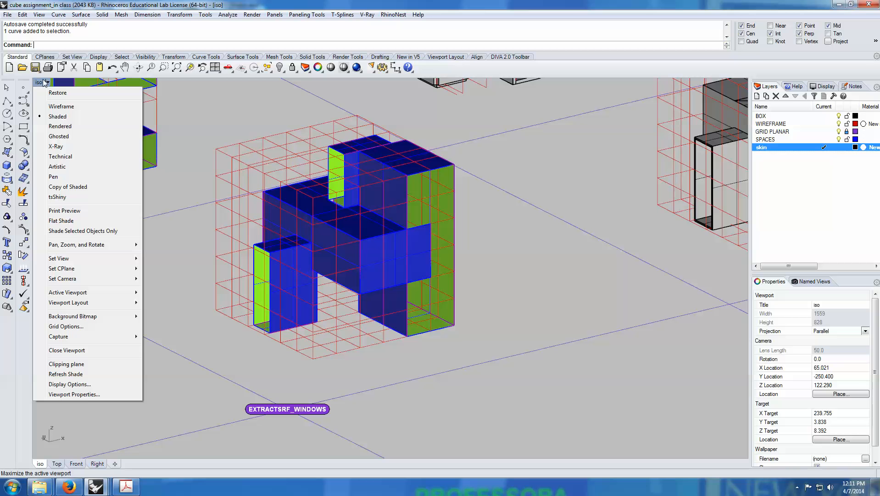
mouse_move(64, 261)
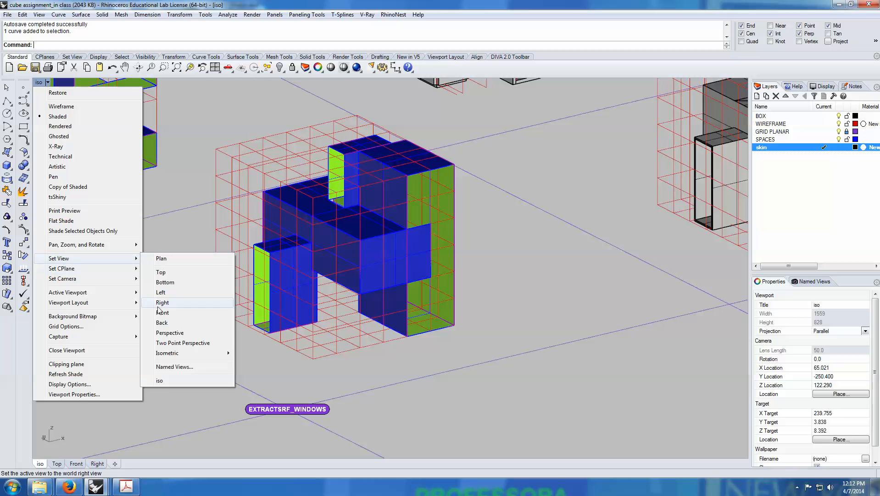
mouse_move(170, 355)
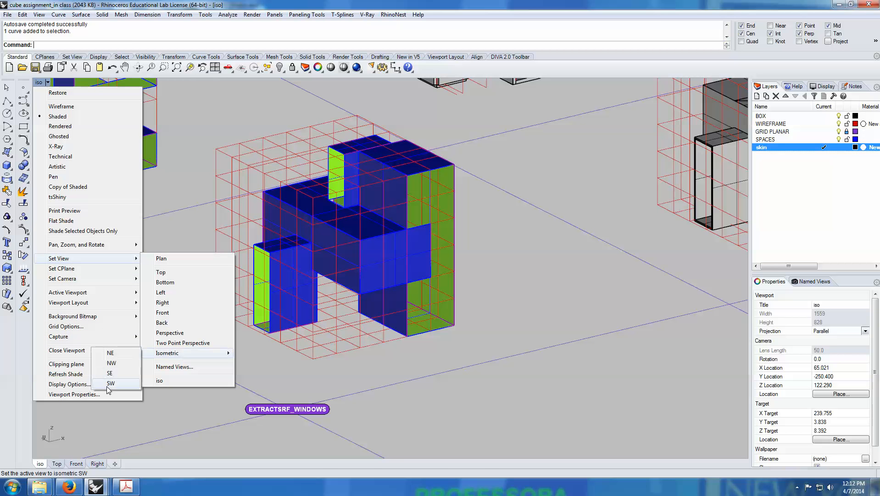
click(111, 383)
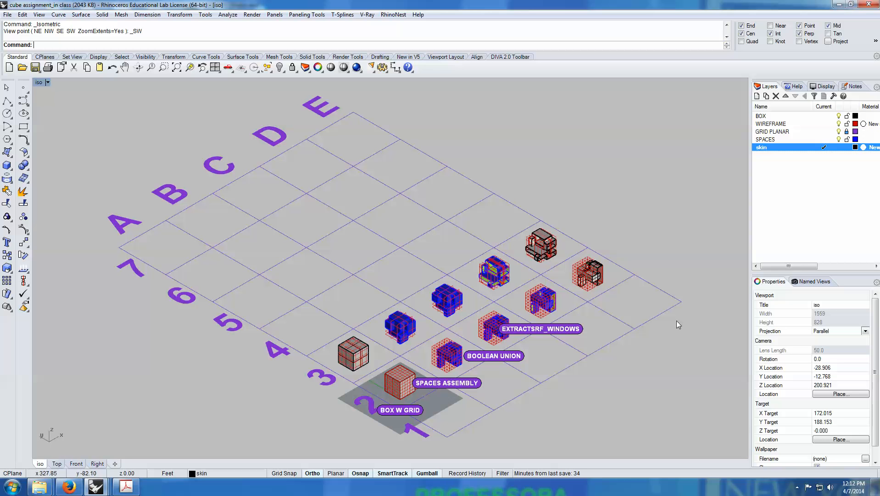
scroll(579, 308, up, 6)
scroll(528, 321, up, 1)
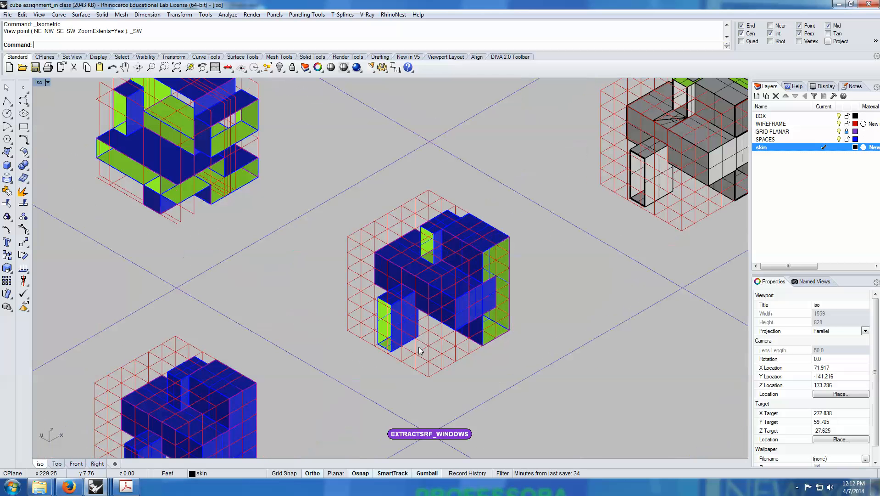
scroll(480, 349, up, 3)
scroll(495, 342, up, 1)
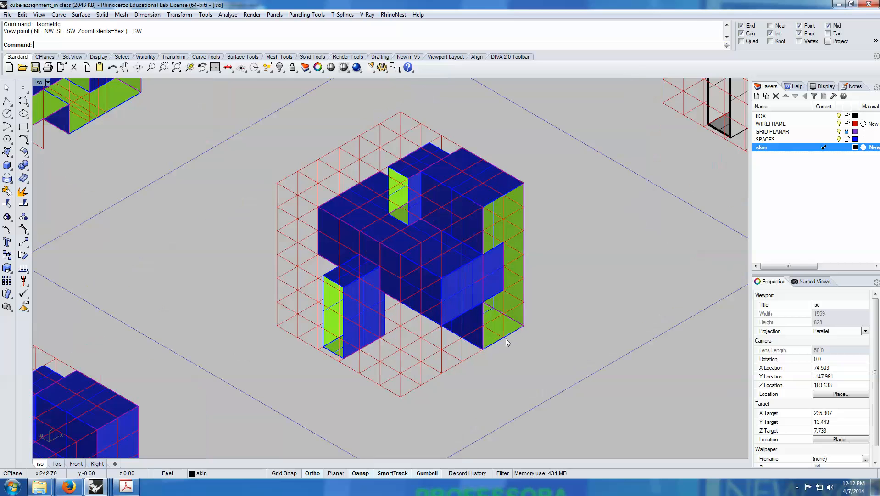
scroll(600, 316, up, 1)
scroll(603, 315, down, 1)
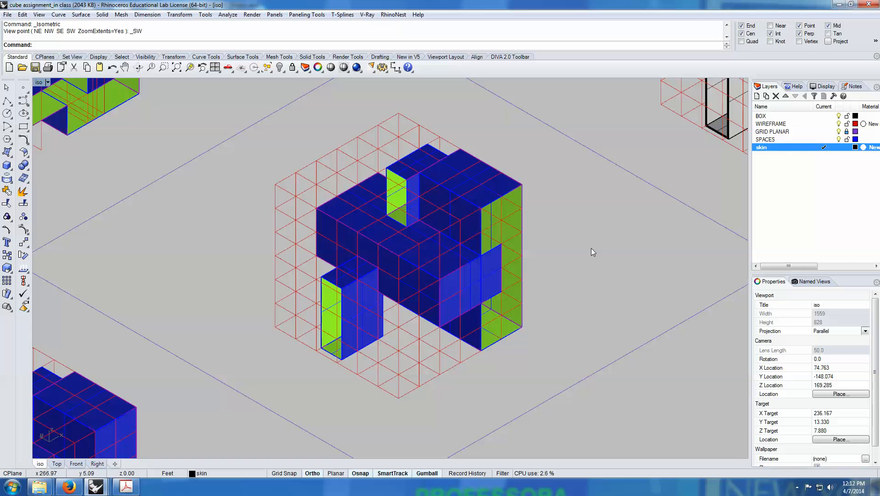
- Save the current viewport as a named view called "favorite iso"
click(39, 83)
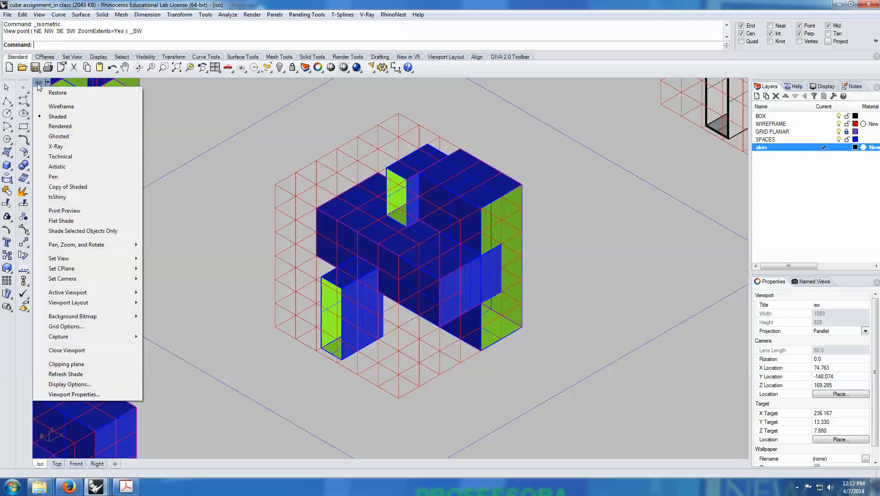
mouse_move(54, 263)
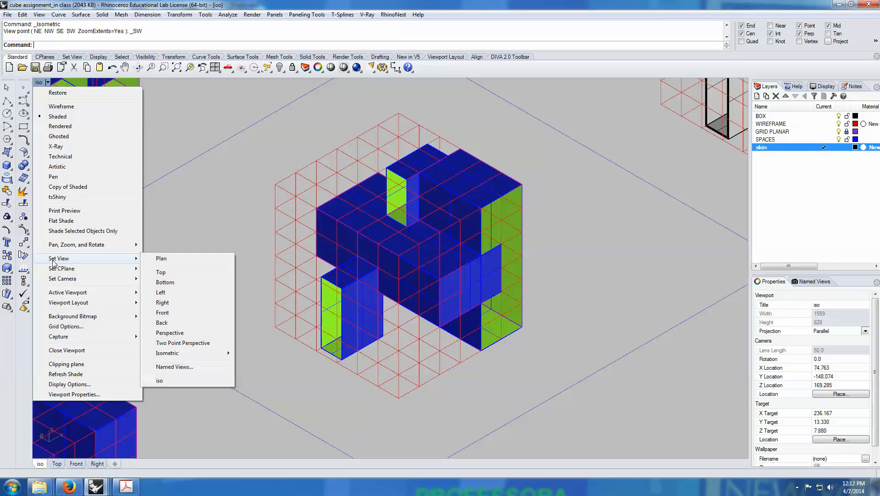
click(188, 367)
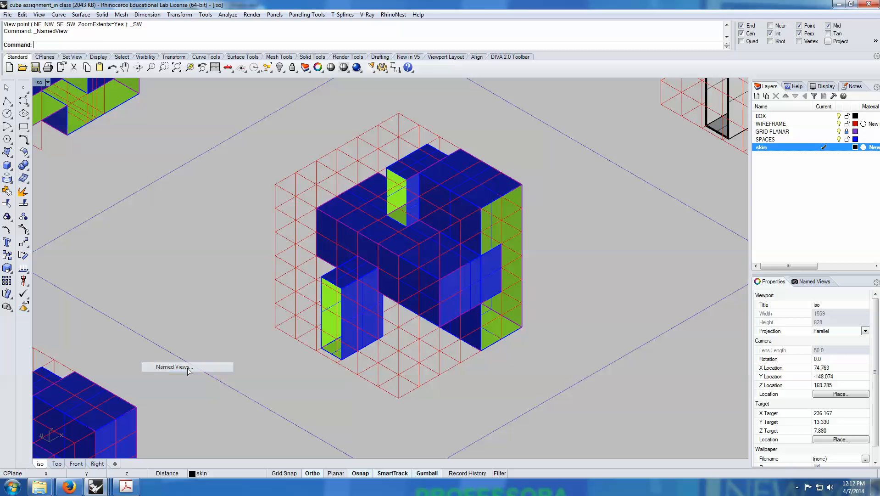
drag(810, 286, 490, 235)
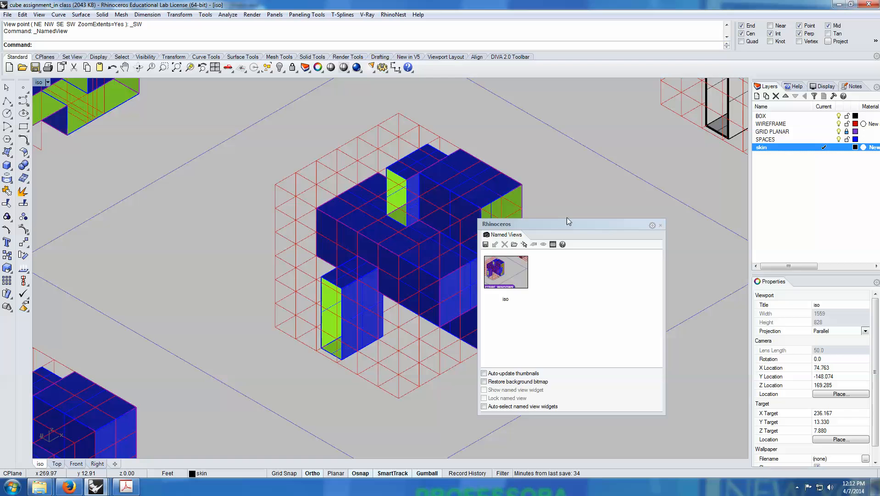
drag(568, 225, 323, 132)
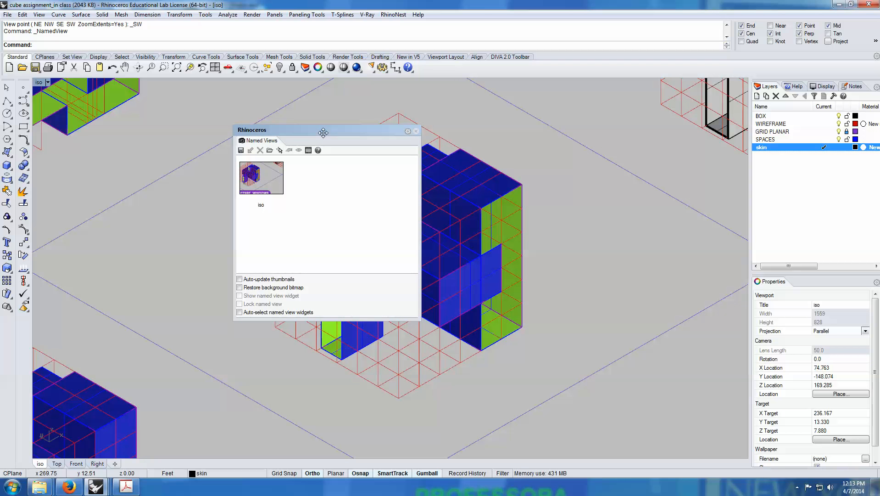
click(241, 150)
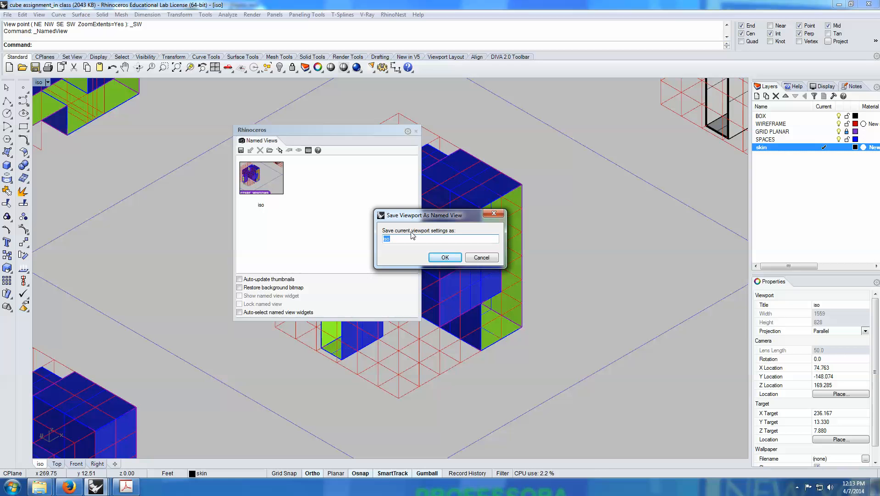
text(favorite iso)
click(443, 257)
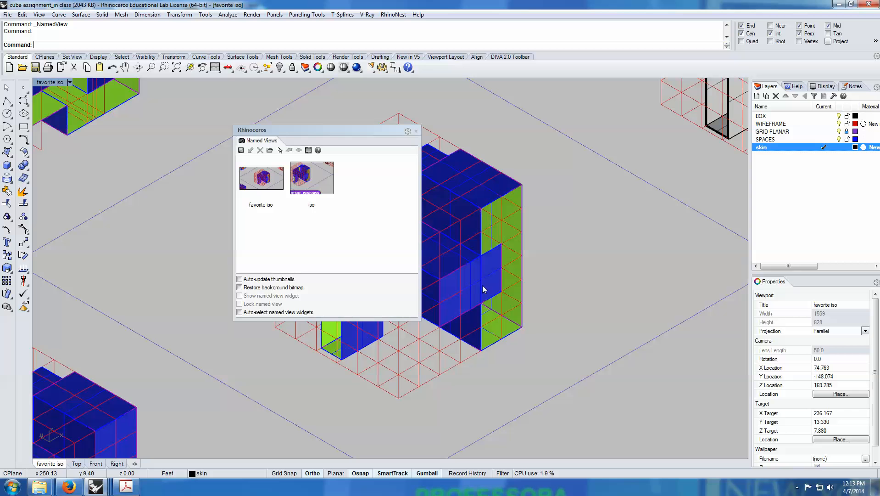
- Orbit away from the saved angle, restore the "favorite iso" named view, and keep the Named Views window clear of the cube
drag(316, 129, 679, 289)
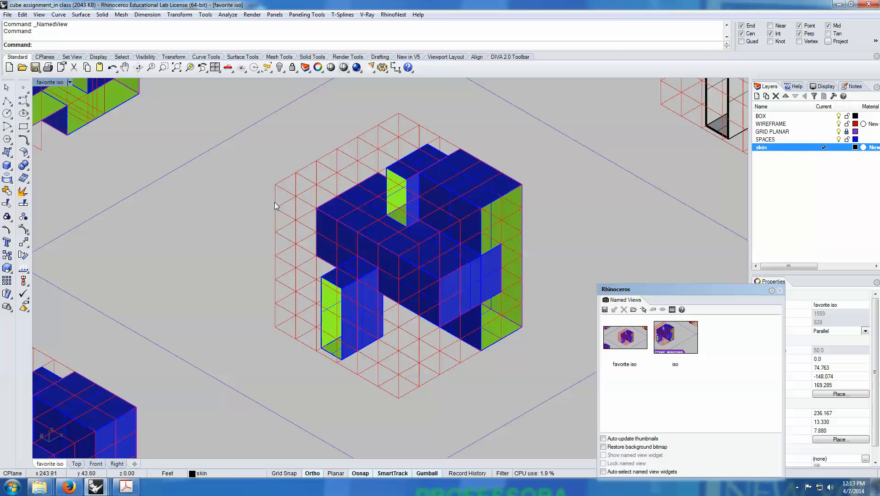
scroll(397, 270, down, 8)
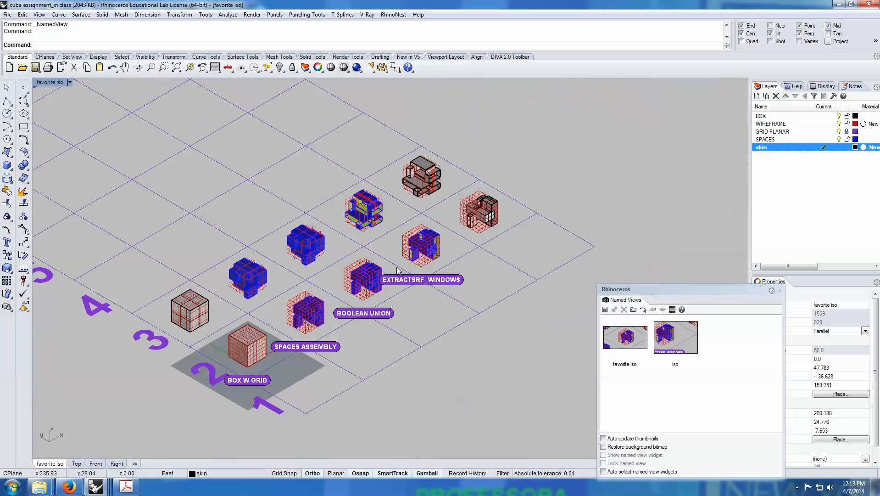
right_drag(398, 271, 165, 200)
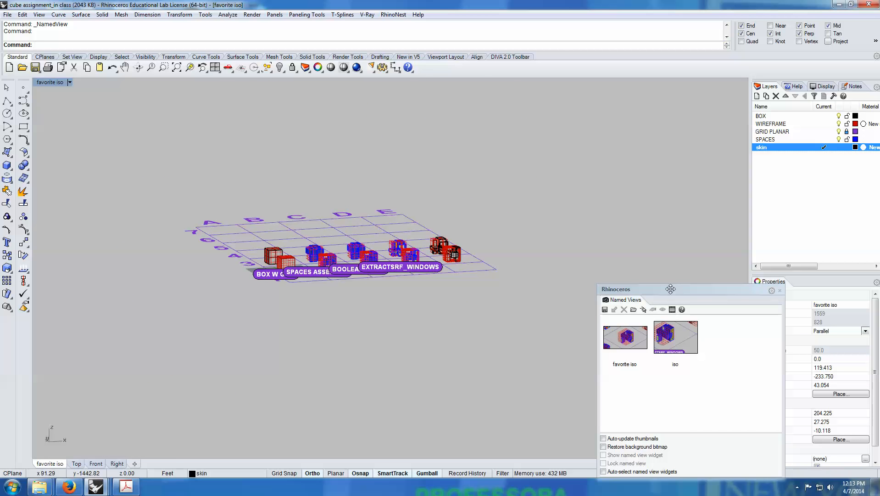
drag(650, 289, 568, 184)
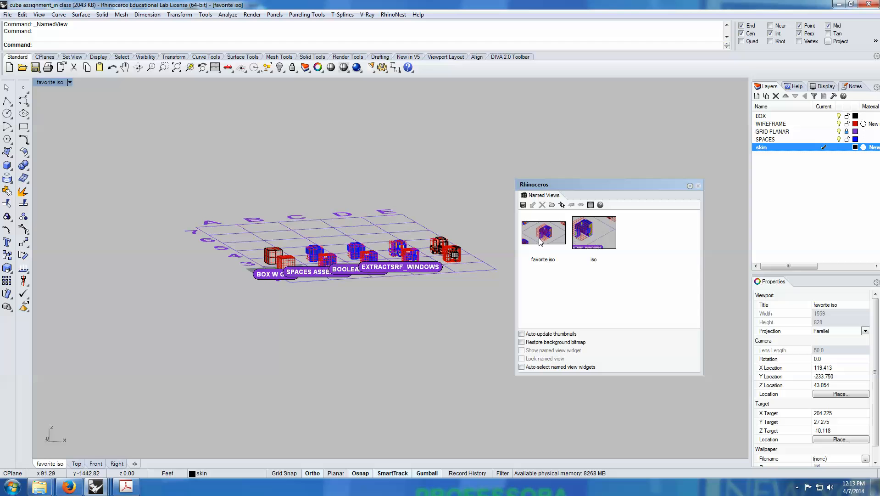
double_click(542, 238)
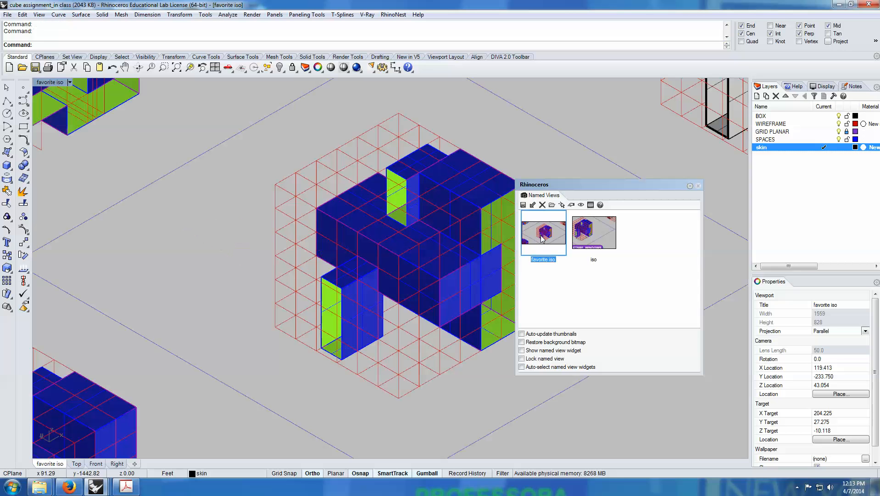
drag(581, 187, 675, 255)
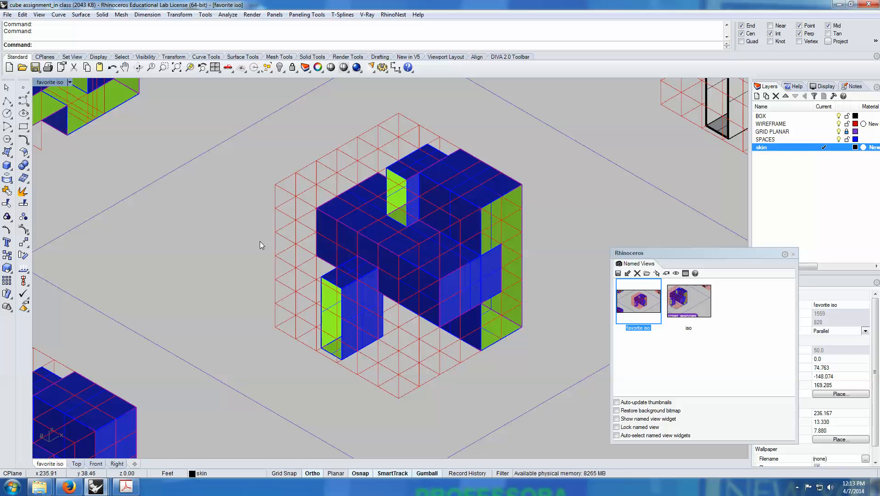
drag(225, 223, 445, 415)
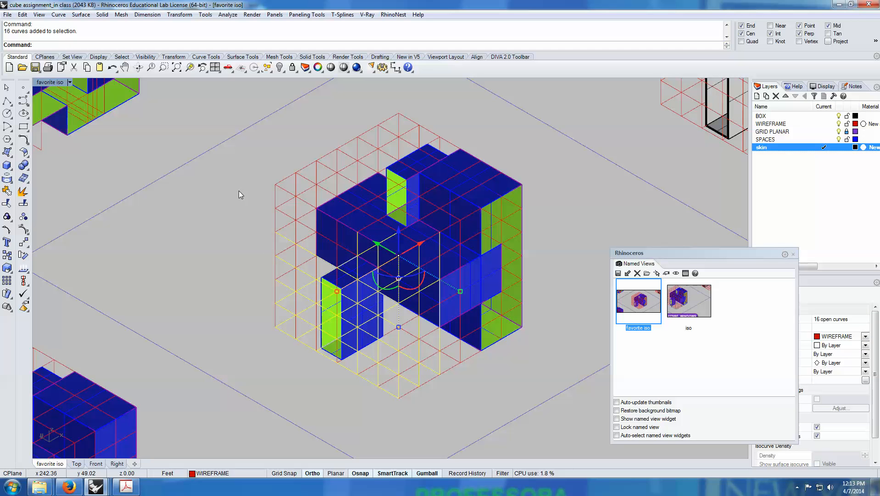
shift+click(314, 163)
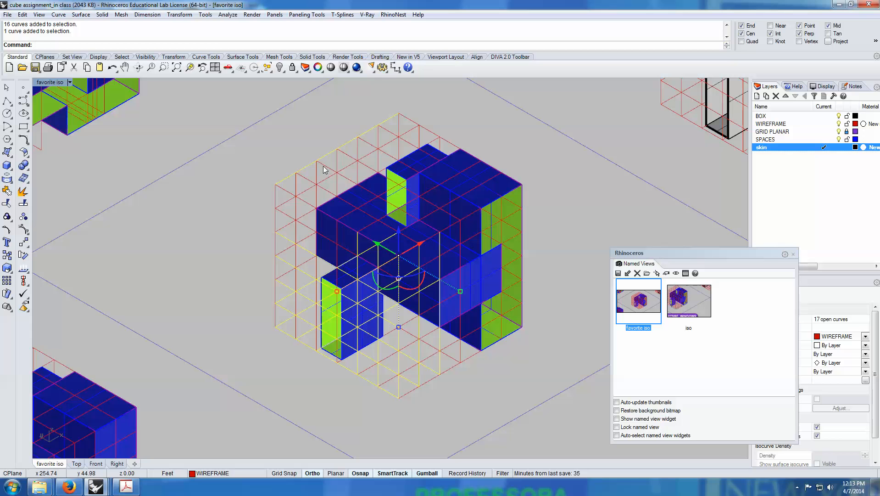
shift+click(321, 163)
shift+click(316, 177)
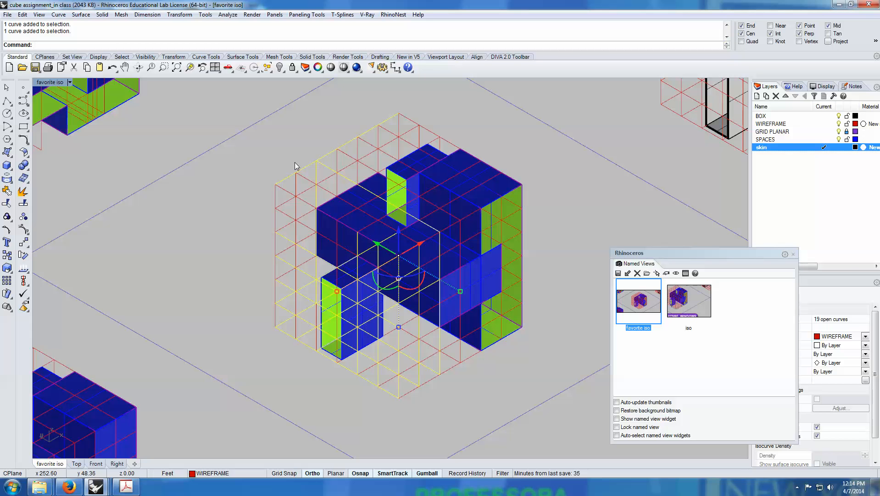
click(285, 161)
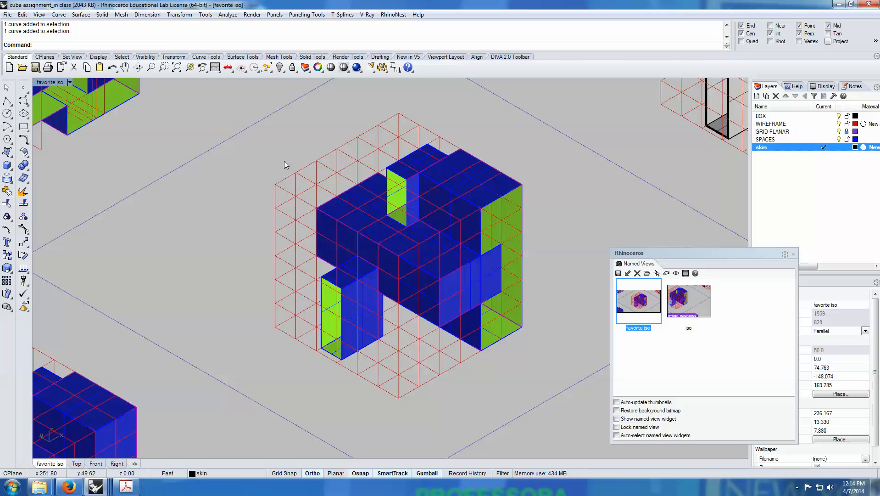
- Select the EXTRACTSRF_WINDOWS cube together with its wireframe grid and restore the "favorite iso" named view
scroll(284, 161, down, 8)
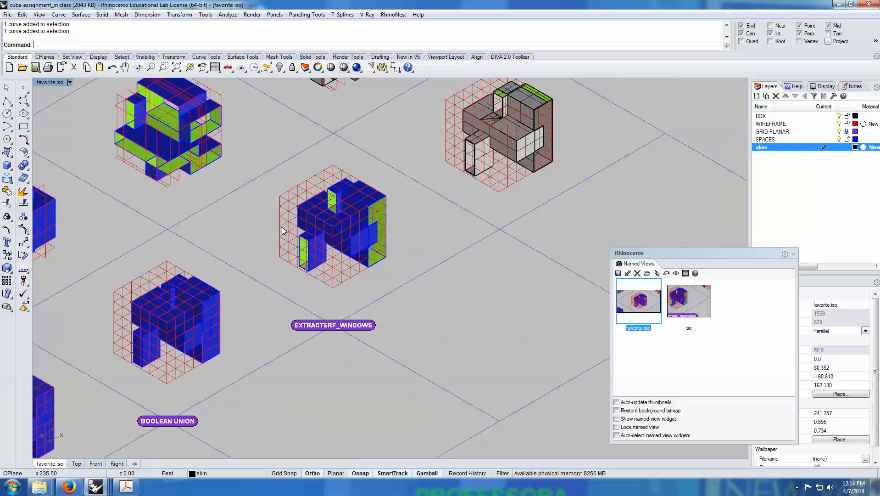
drag(258, 152, 375, 279)
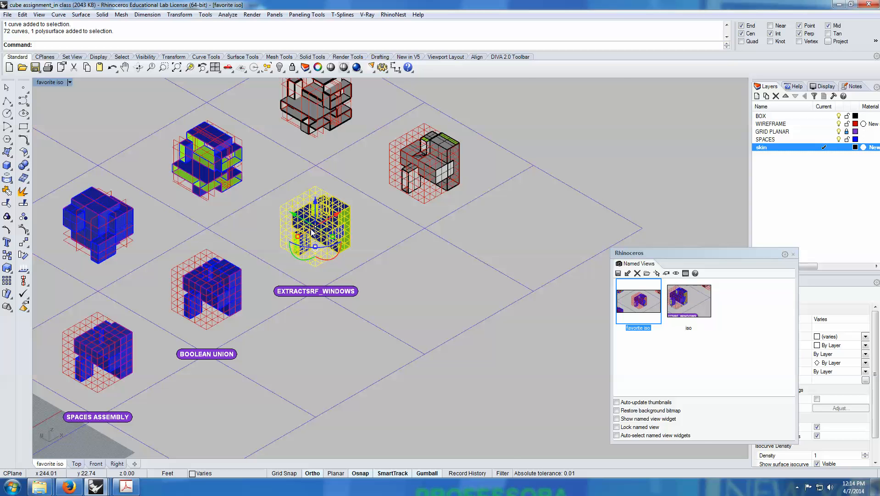
scroll(311, 233, up, 5)
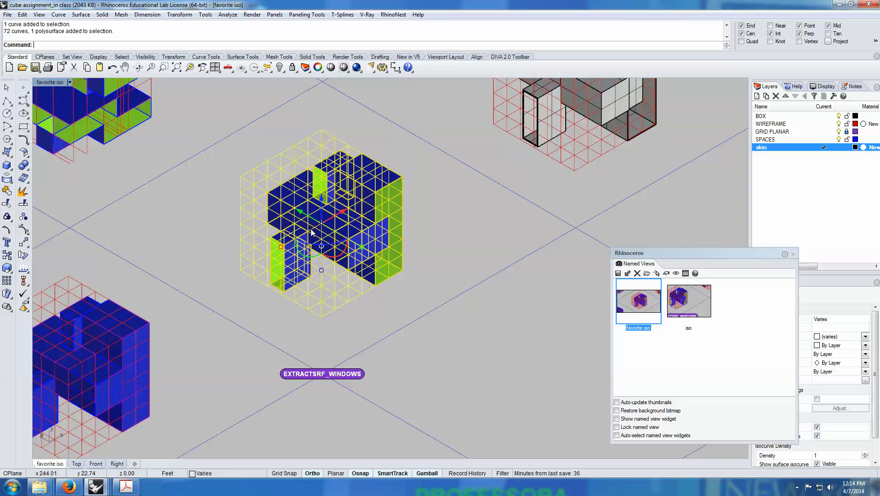
double_click(641, 311)
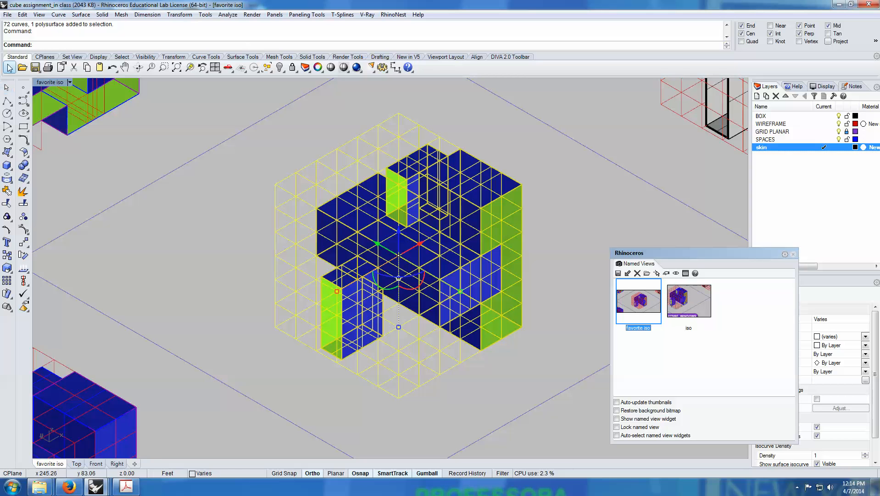
- Run Make2D on the selected cube from the current view, with hidden lines shown and source layers maintained
click(55, 45)
text(Make2D)
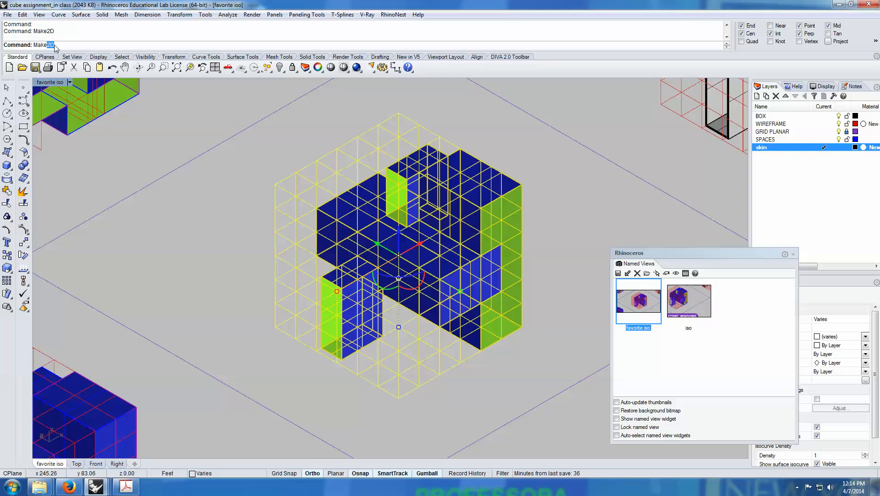
key(Return)
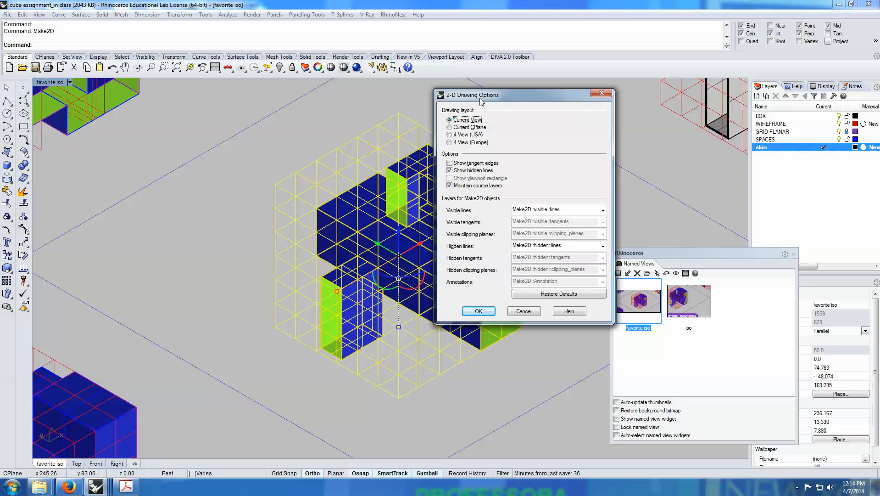
mouse_move(481, 101)
mouse_down()
mouse_move(194, 96)
mouse_move(160, 110)
mouse_up()
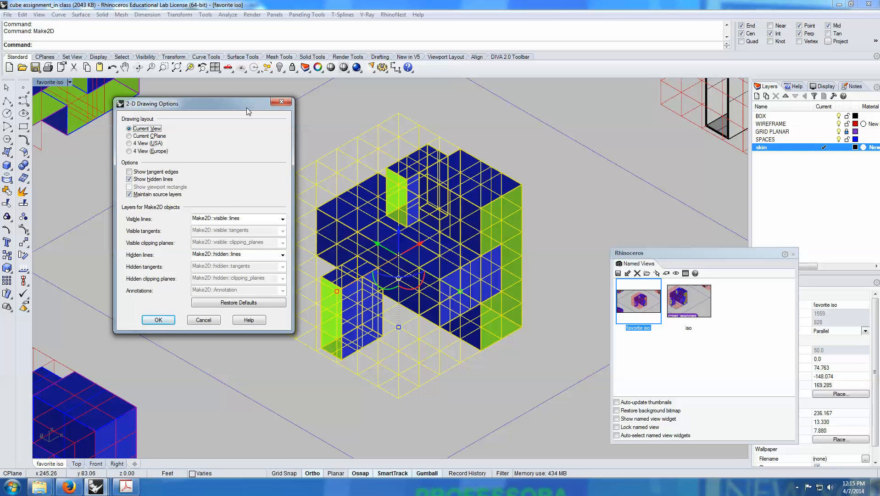
drag(248, 112, 194, 102)
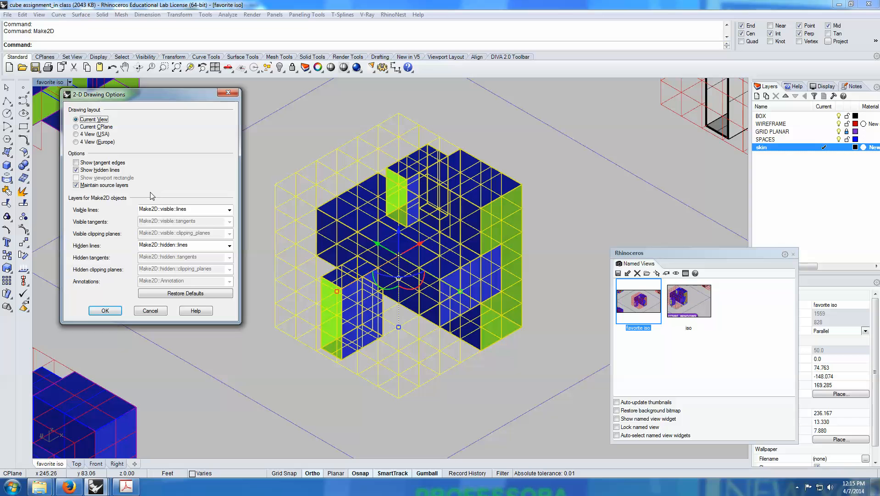
click(105, 310)
- View the whole layout grid from above and locate the new 2D drawing around the BOX W GRID cell
scroll(350, 272, down, 4)
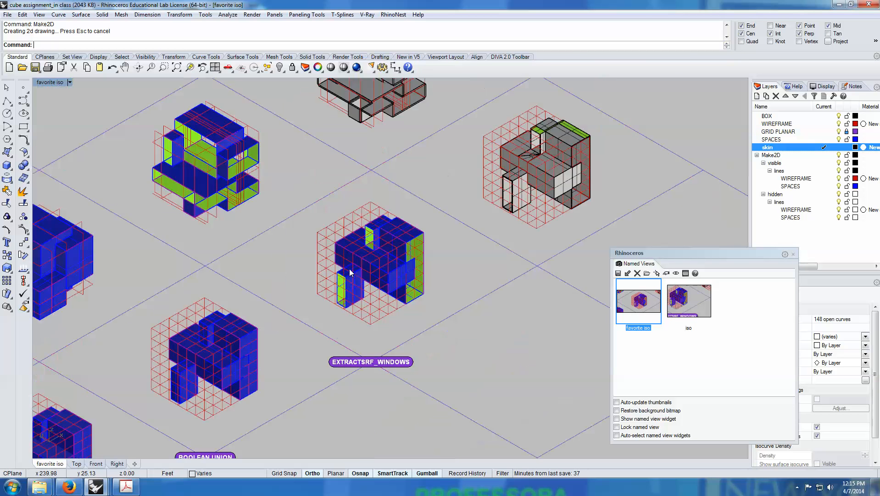
scroll(350, 271, down, 10)
right_drag(368, 279, 299, 346)
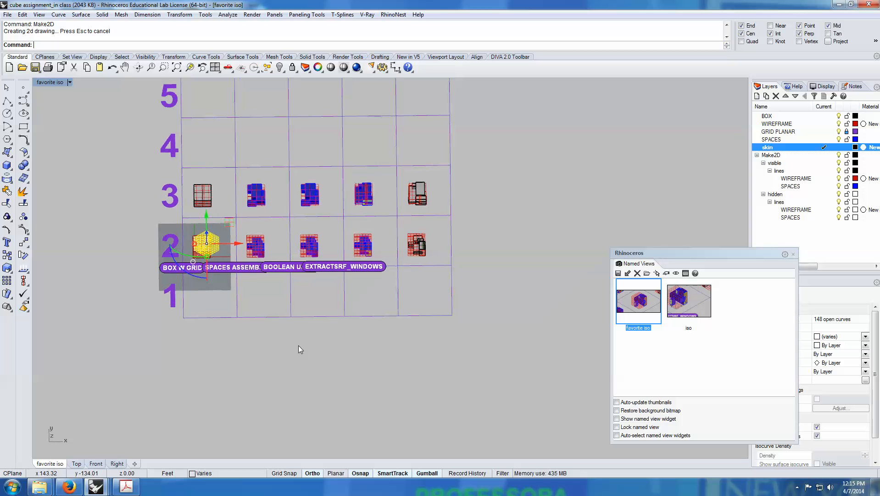
scroll(284, 323, up, 5)
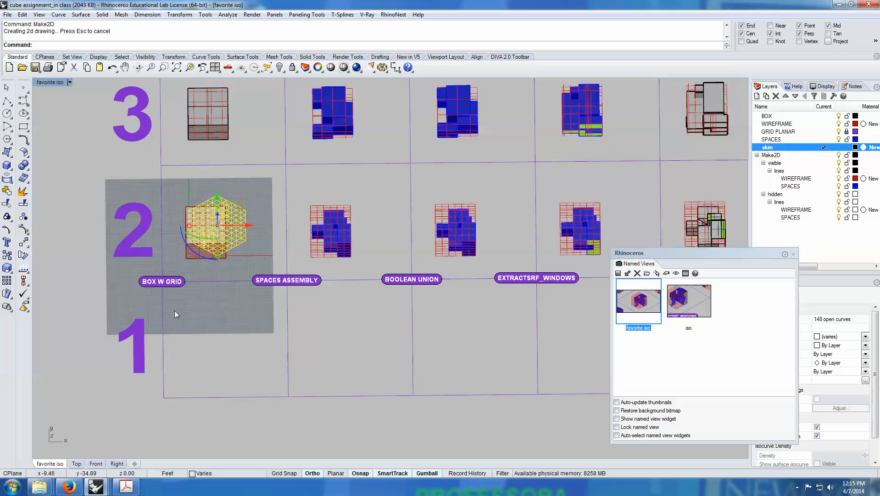
scroll(217, 240, up, 3)
scroll(202, 226, down, 5)
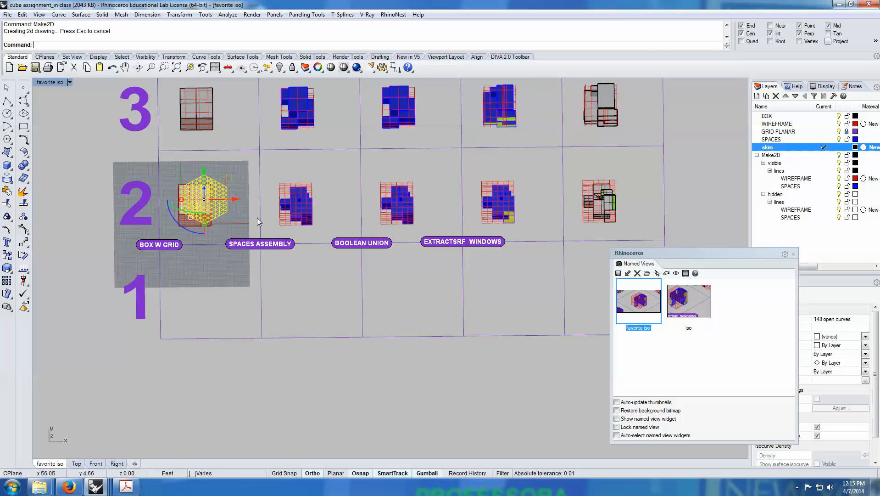
scroll(281, 224, down, 2)
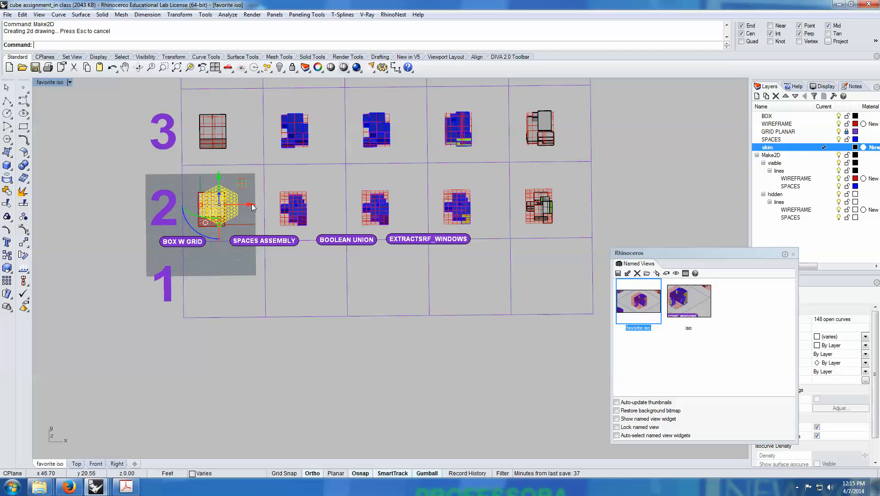
- Try to move the 2D drawing out of the layout grid along the X axis, and undo the move
drag(246, 204, 73, 205)
click(99, 169)
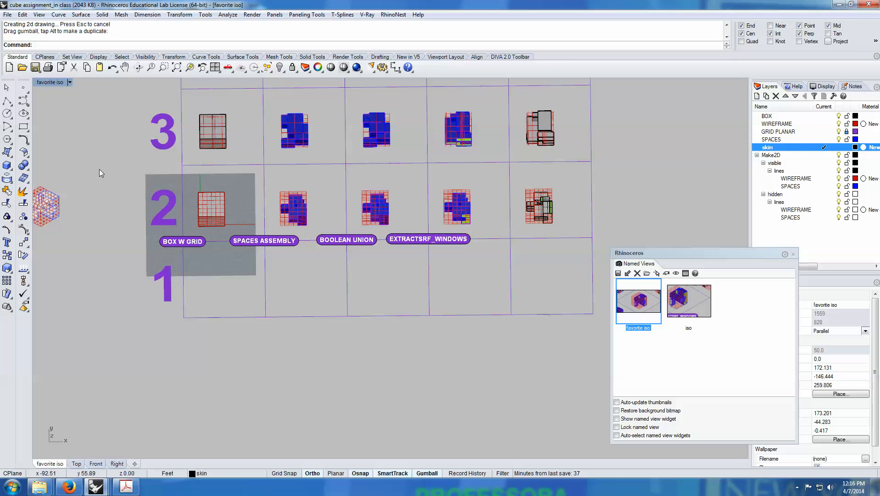
key(ctrl+z)
click(104, 176)
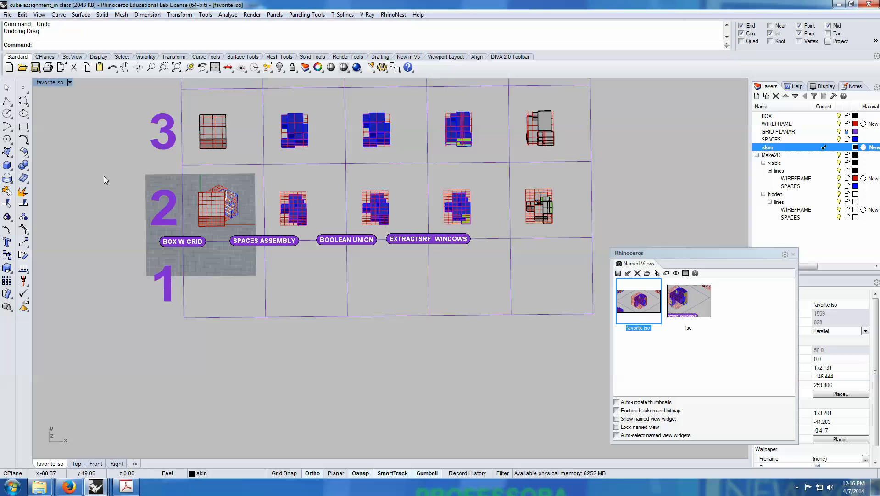
- Reselect the 2D drawing's curves with SelLast and move them along negative X, well clear of the layout grid
scroll(236, 188, up, 6)
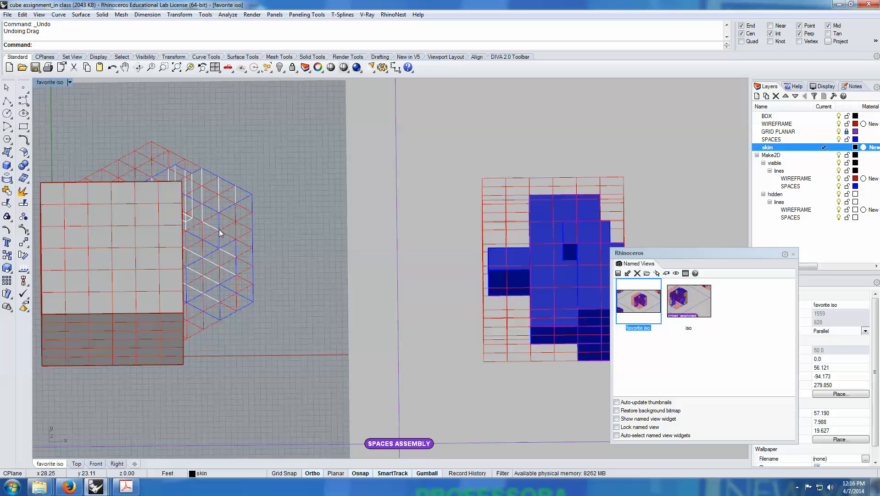
text(Se)
text(lLast)
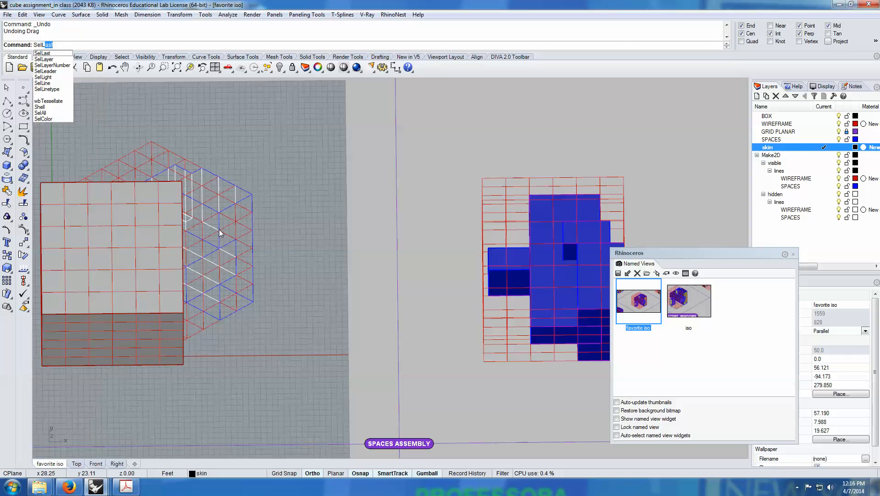
key(Return)
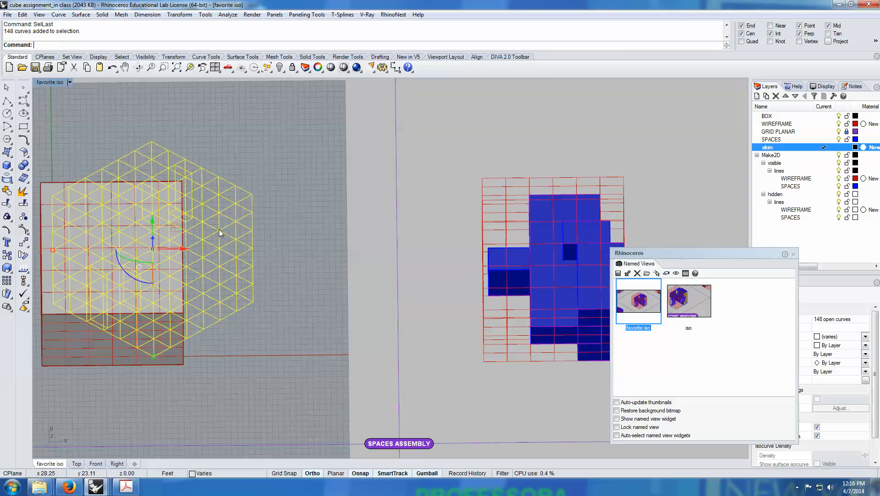
scroll(219, 231, down, 10)
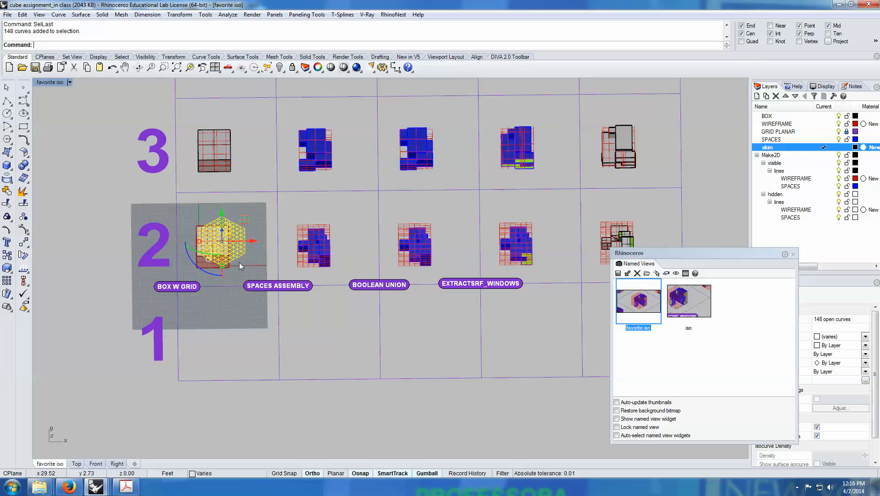
scroll(239, 262, down, 3)
drag(261, 252, 117, 265)
click(64, 242)
- Frame the 2D drawing and move the Named Views window clear of it and of the layer list and properties
scroll(63, 242, up, 8)
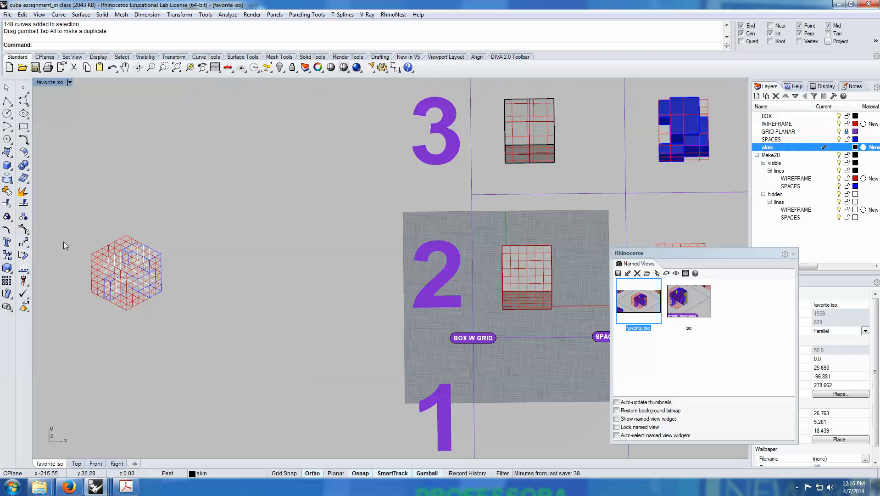
drag(661, 253, 426, 344)
scroll(339, 199, down, 4)
scroll(260, 253, up, 3)
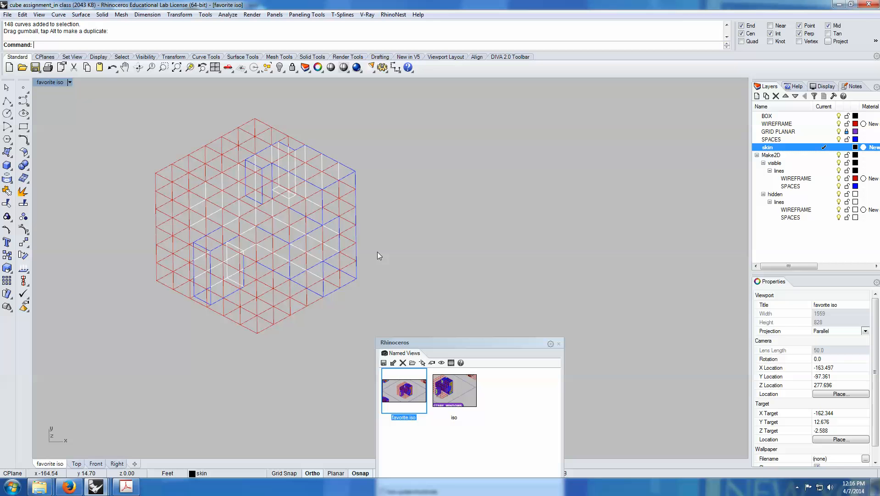
- Examine the Make2D layer's visible and hidden sublayers, including the WIREFRAME and SPACES line layers in each
click(770, 156)
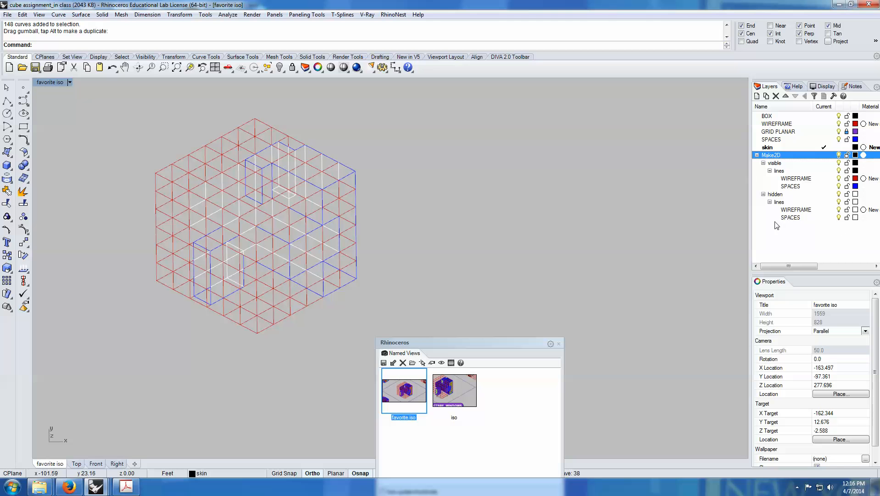
click(774, 165)
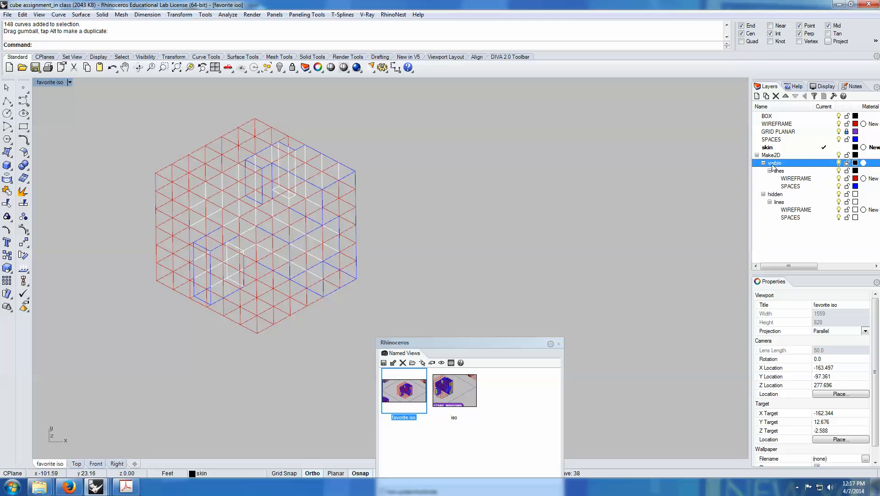
click(793, 180)
click(791, 188)
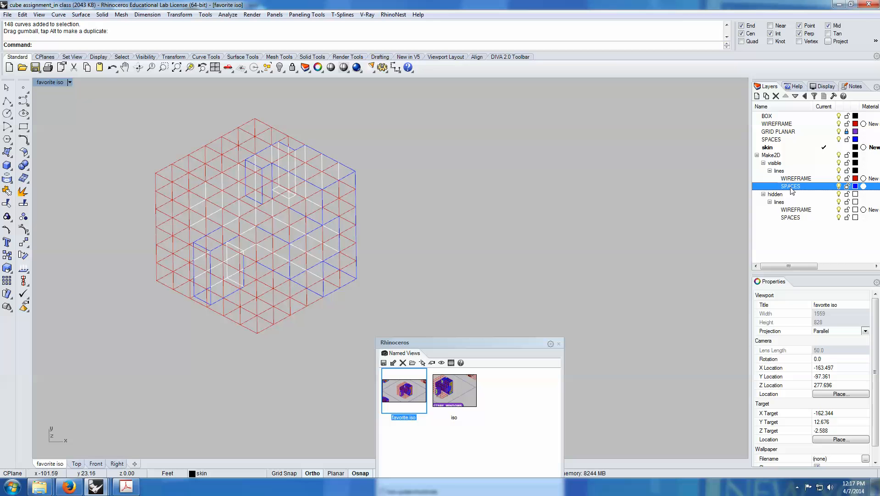
click(791, 180)
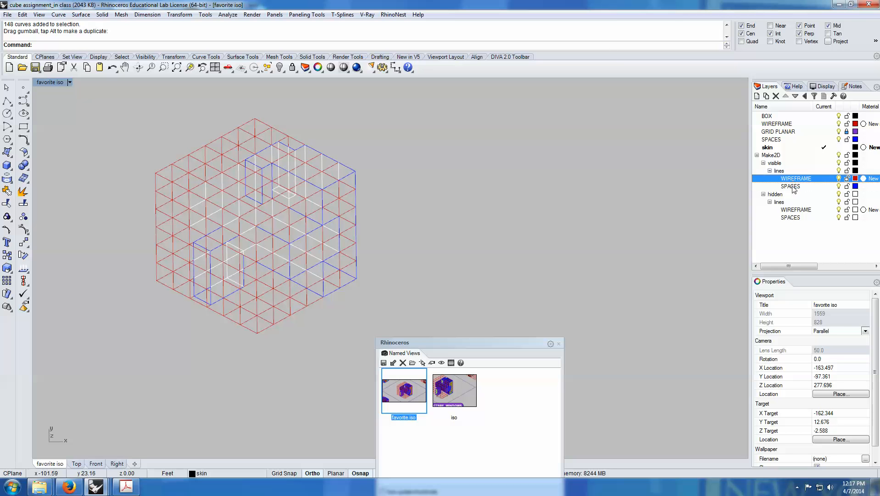
click(793, 187)
click(793, 179)
click(794, 186)
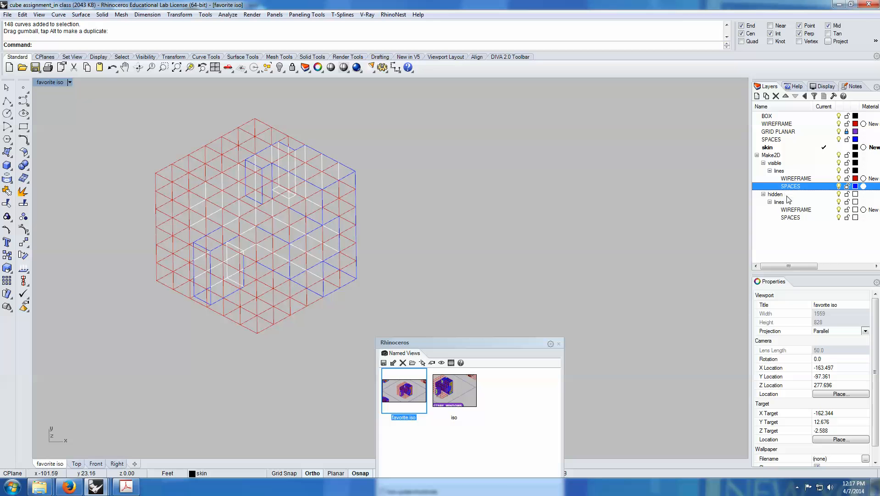
click(787, 196)
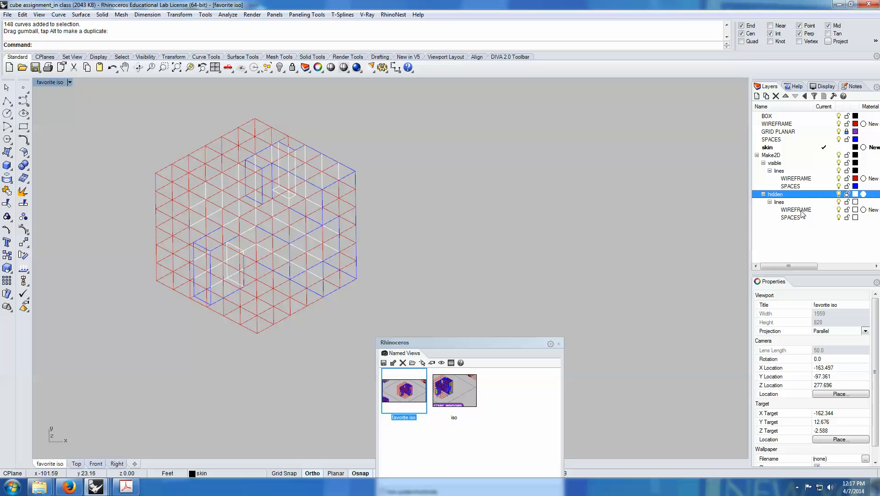
click(802, 211)
click(799, 215)
click(799, 209)
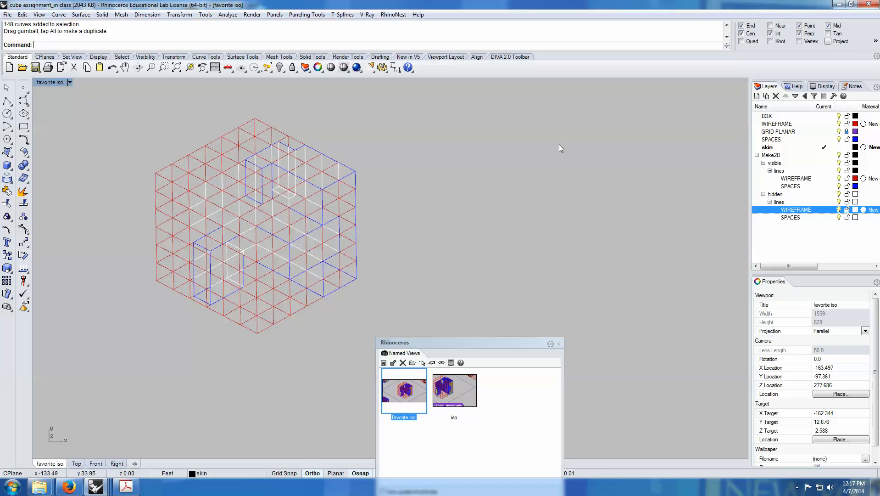
- Inspect the flatness of the 2D drawing from a low angle and set the viewport to the Top view
scroll(422, 214, down, 4)
drag(174, 103, 190, 138)
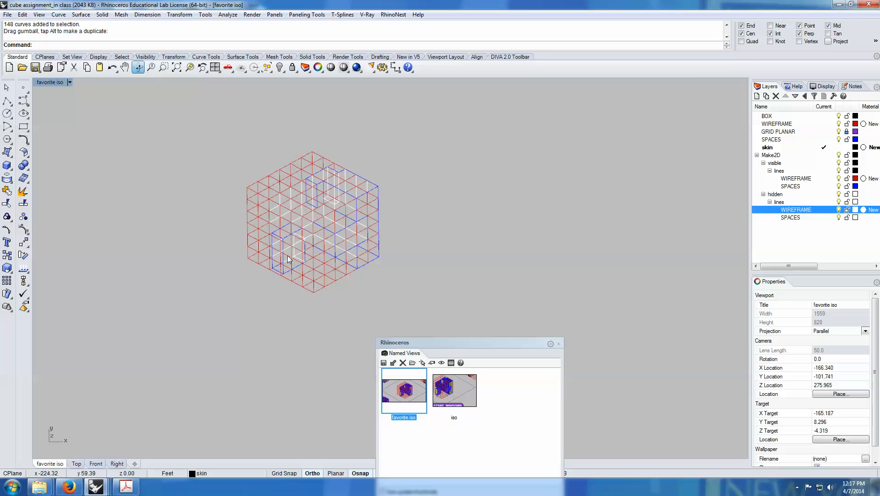
drag(289, 258, 382, 179)
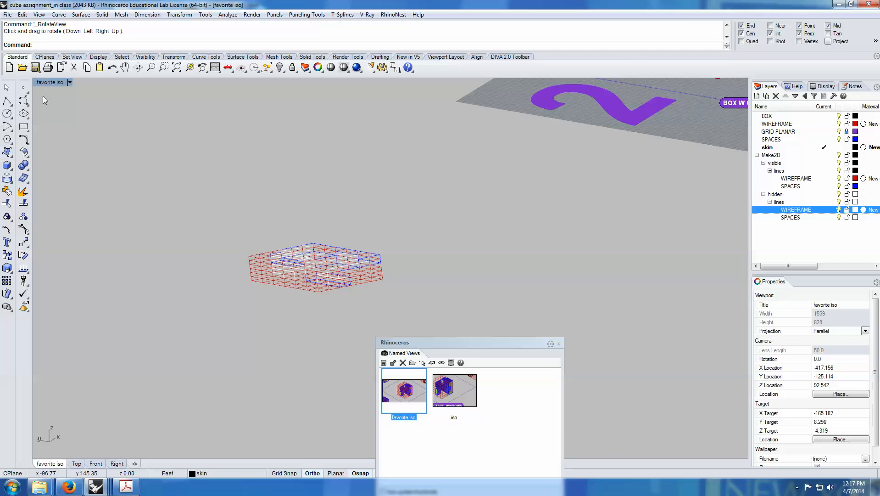
click(46, 83)
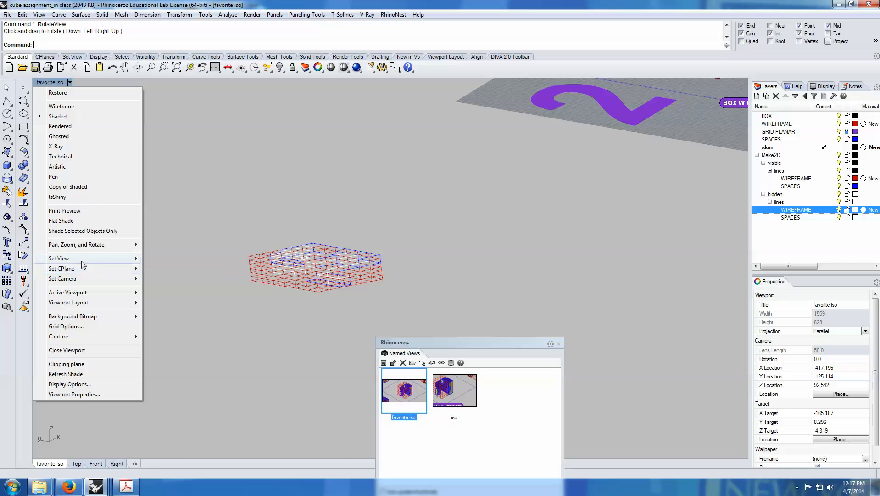
mouse_move(82, 261)
click(173, 270)
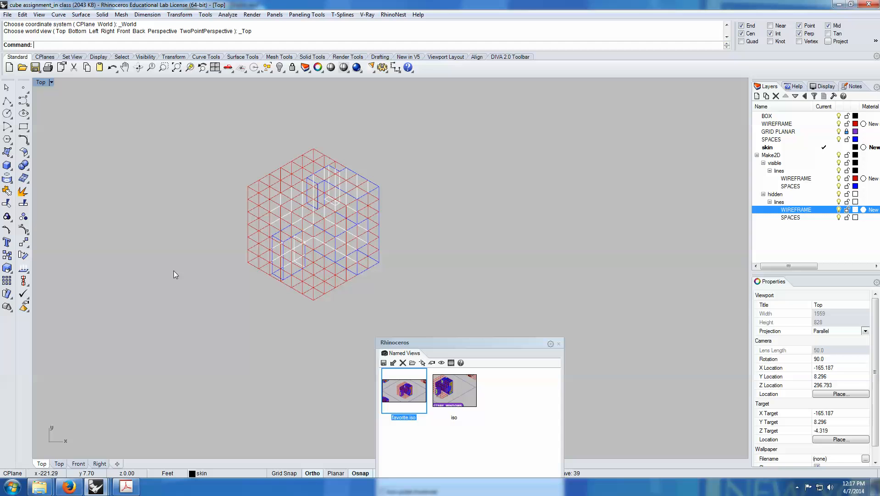
- Select all curves of the 2D drawing and start exporting the selection as Adobe Illustrator (*.ai)
drag(189, 108, 429, 307)
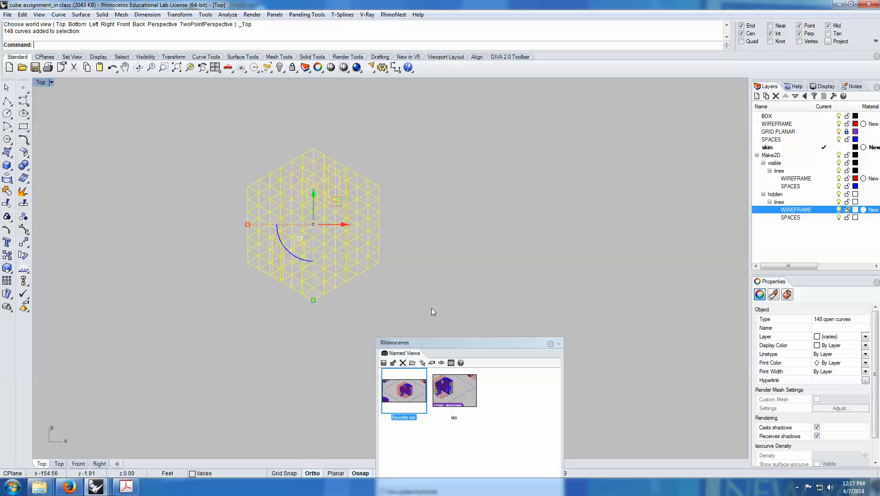
click(9, 15)
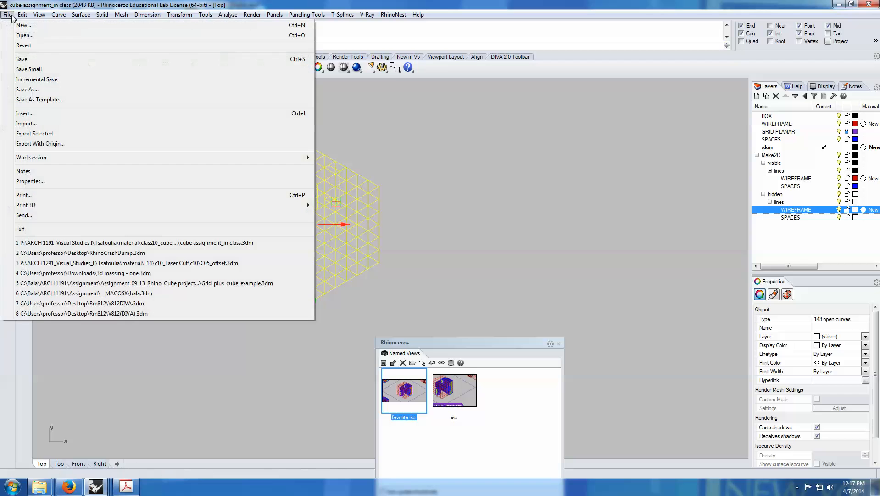
click(37, 134)
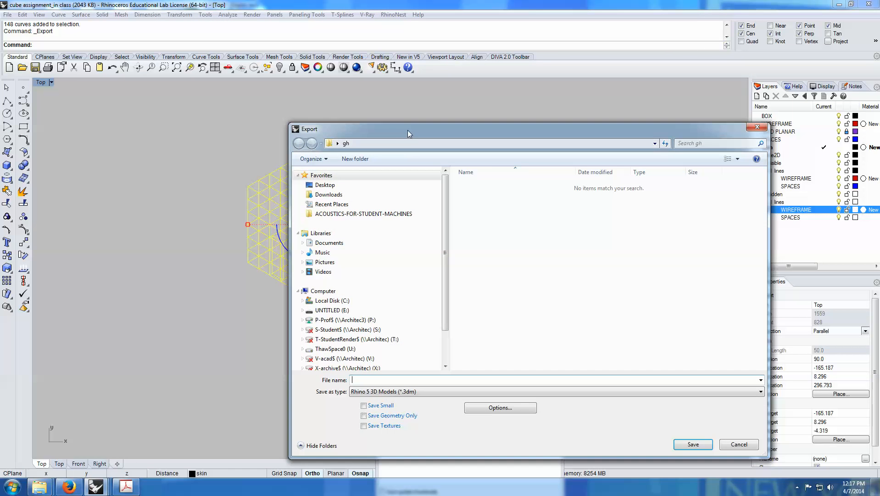
drag(408, 130, 154, 97)
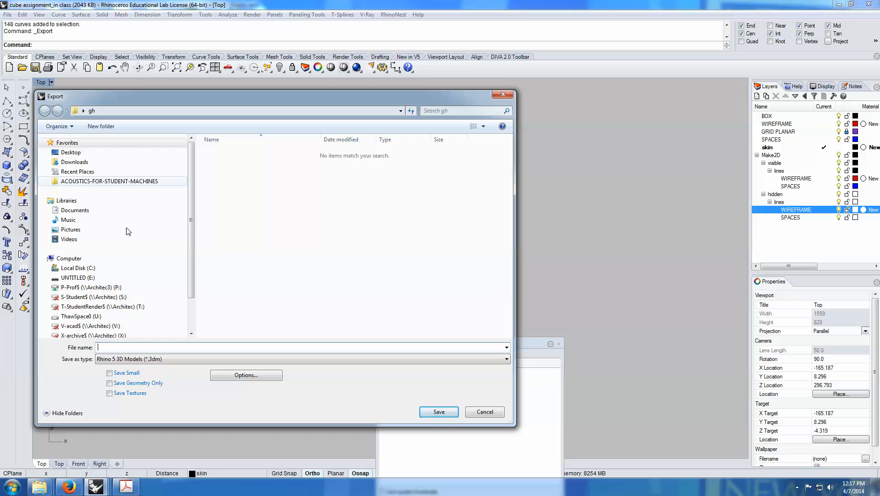
click(147, 359)
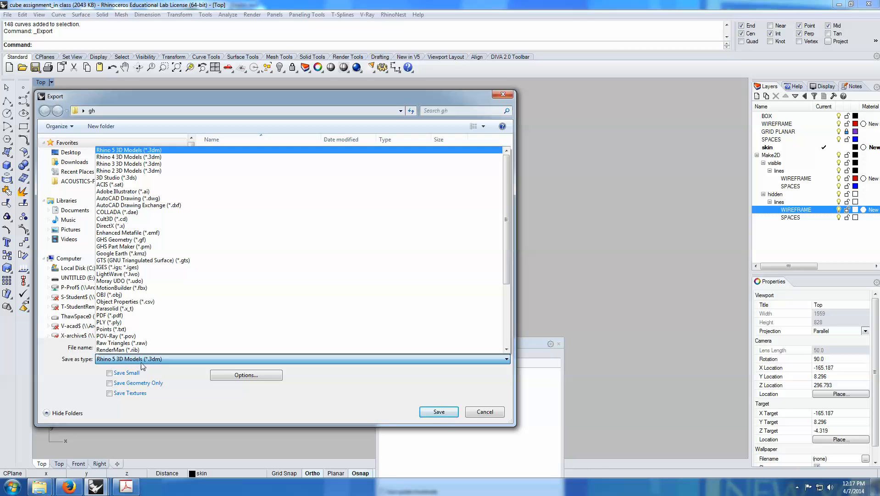
click(127, 192)
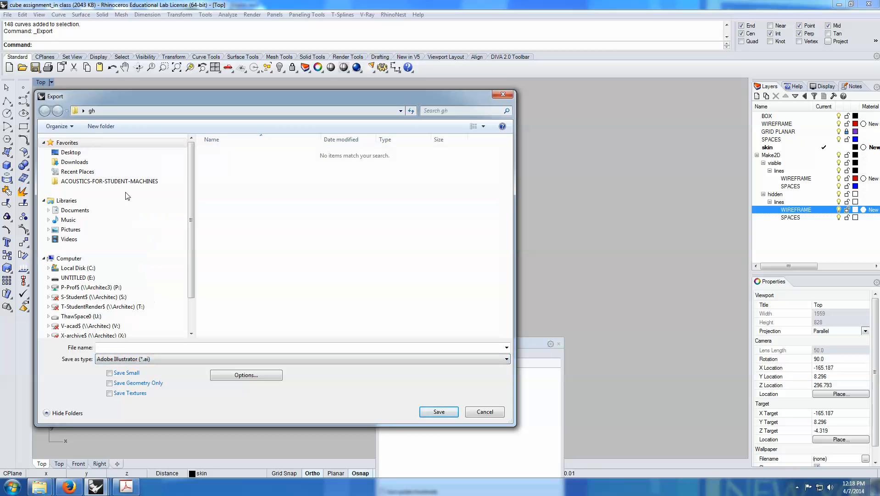
- Save the export to the Desktop as test, using a snapshot of the current view, RGB color and the viewport boundary
click(69, 153)
click(121, 347)
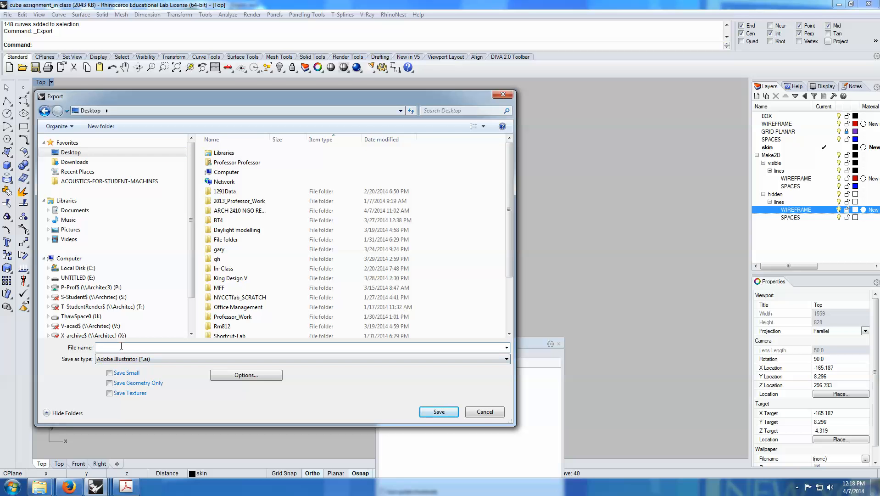
text(test)
click(439, 411)
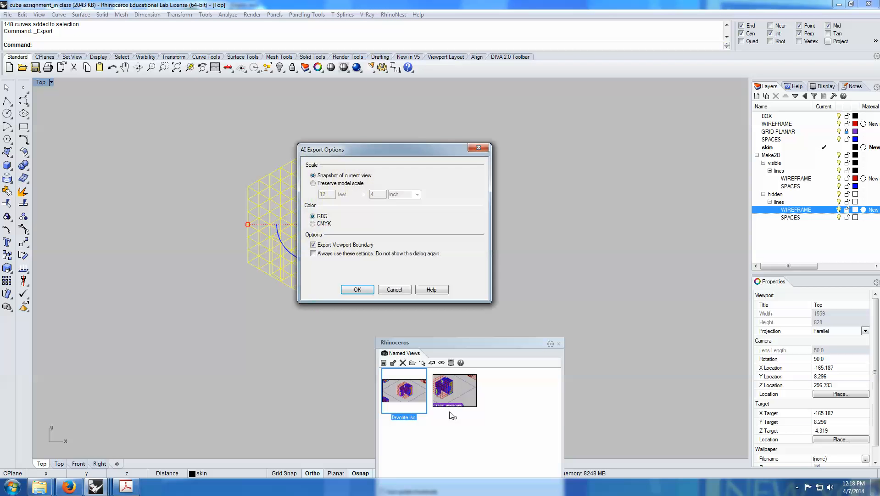
drag(341, 149, 250, 118)
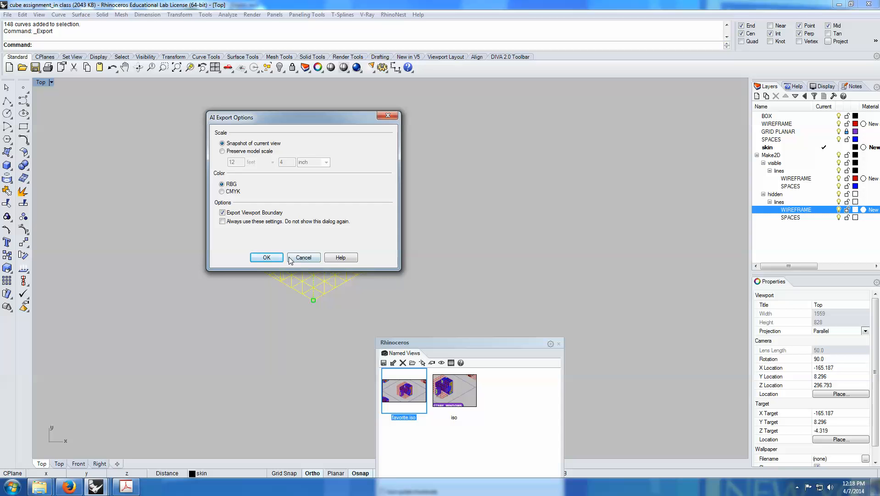
click(273, 258)
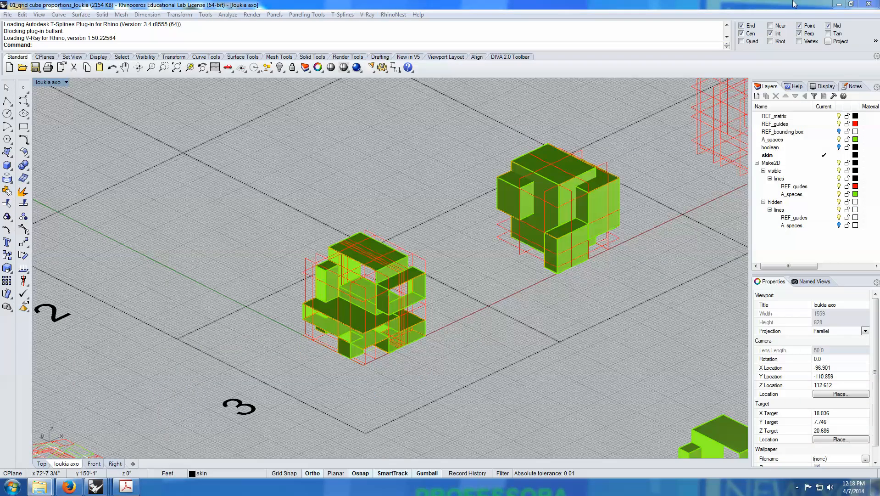
- Show the desktop and move the exported test Illustrator file to an open area away from the other icons
click(839, 4)
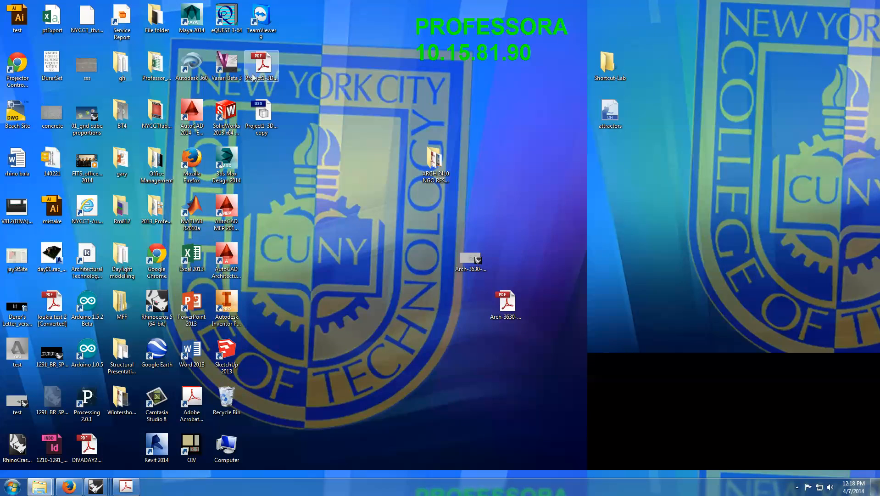
drag(18, 69, 54, 109)
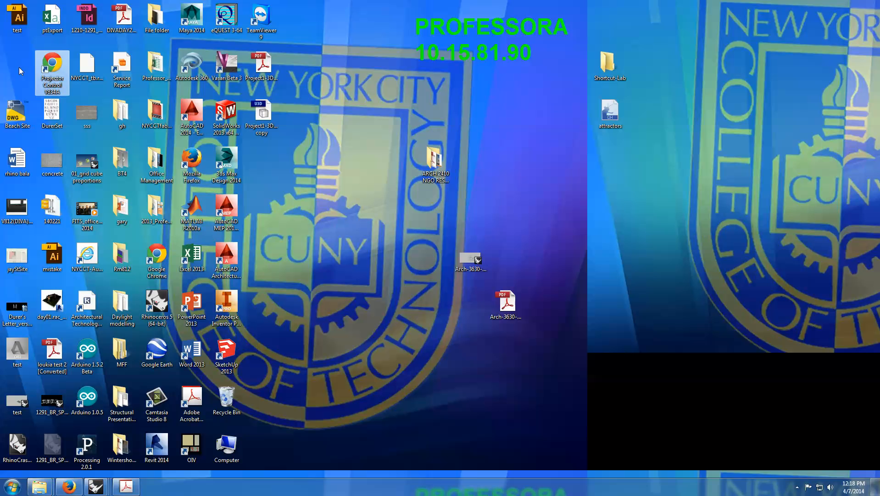
drag(23, 16, 534, 114)
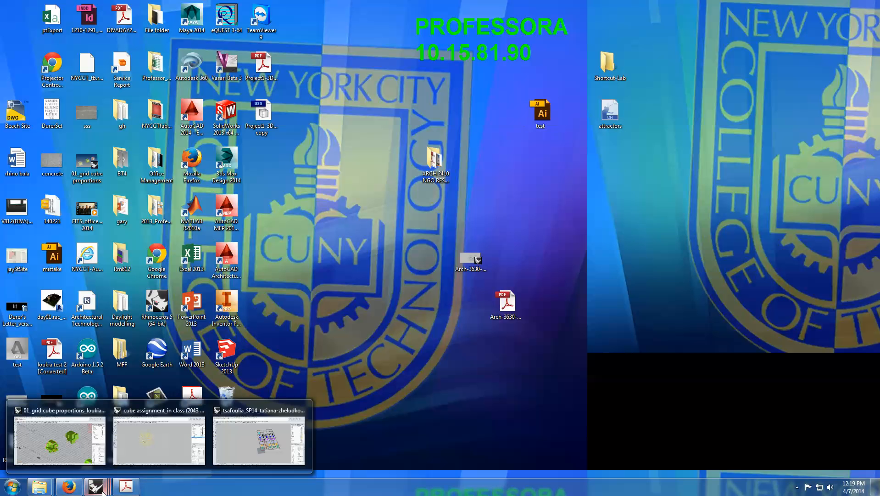
- Return to the Rhino file cube assignment_in class and restore the favorite iso view, keeping the Named Views window clear of the cube
mouse_move(96, 485)
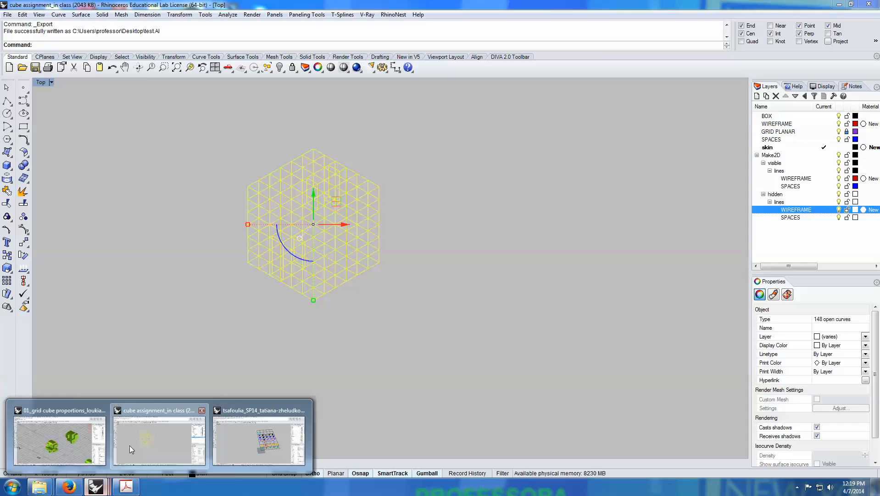
click(129, 444)
click(200, 265)
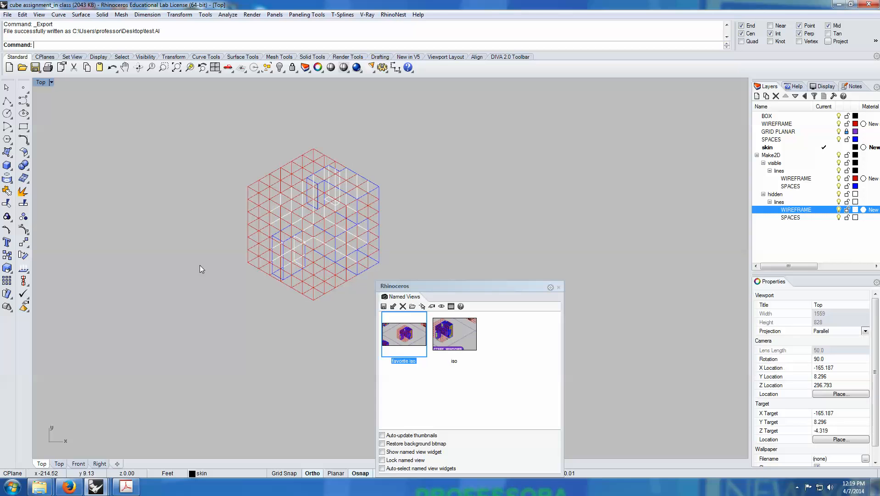
drag(443, 286, 538, 143)
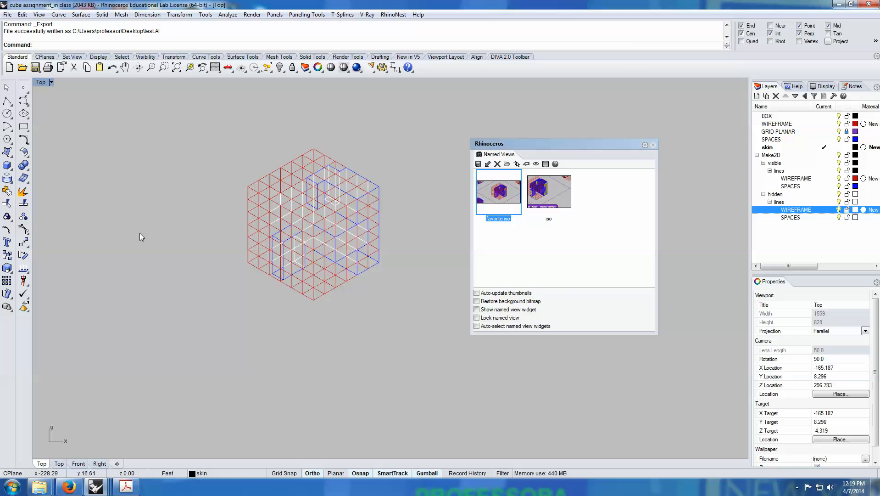
scroll(170, 295, down, 4)
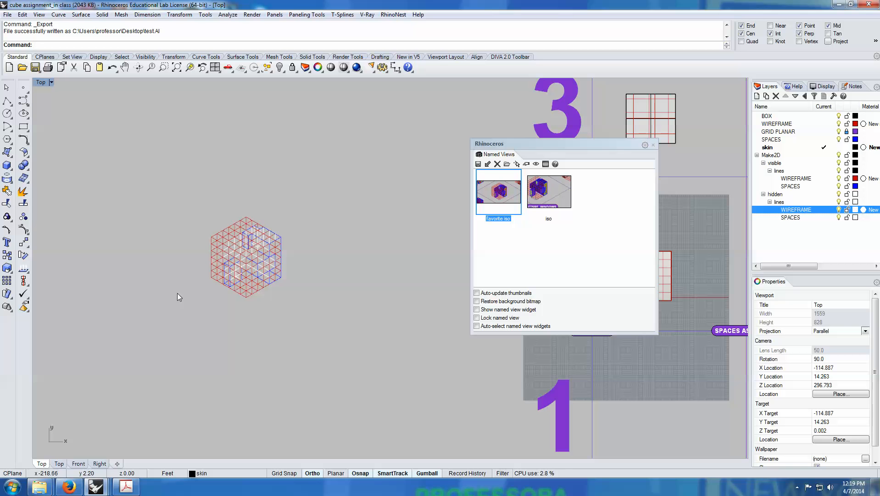
double_click(496, 198)
drag(594, 155, 693, 210)
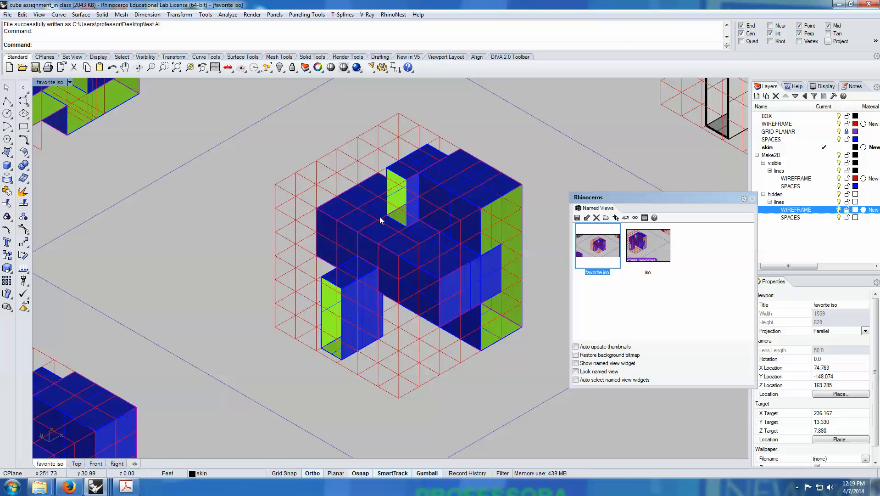
- Run Make2D on the whole cube from the current view, with hidden lines shown and source layers maintained
drag(195, 85, 551, 407)
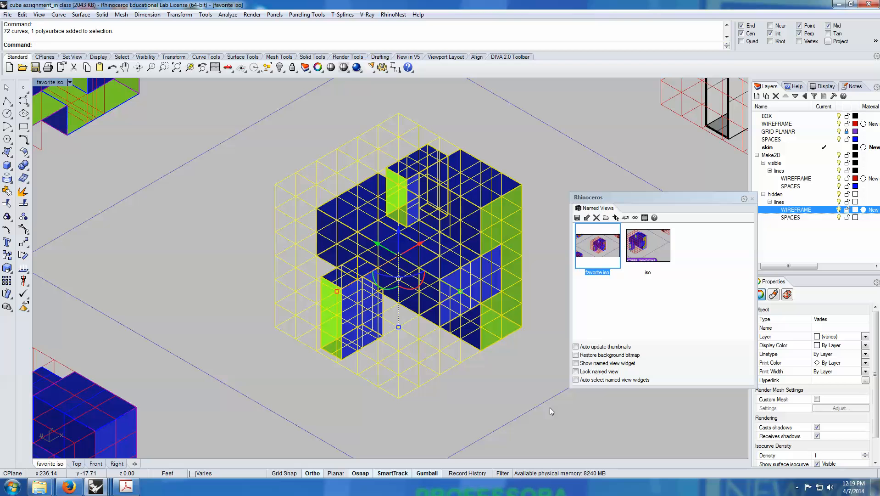
text(ake2D)
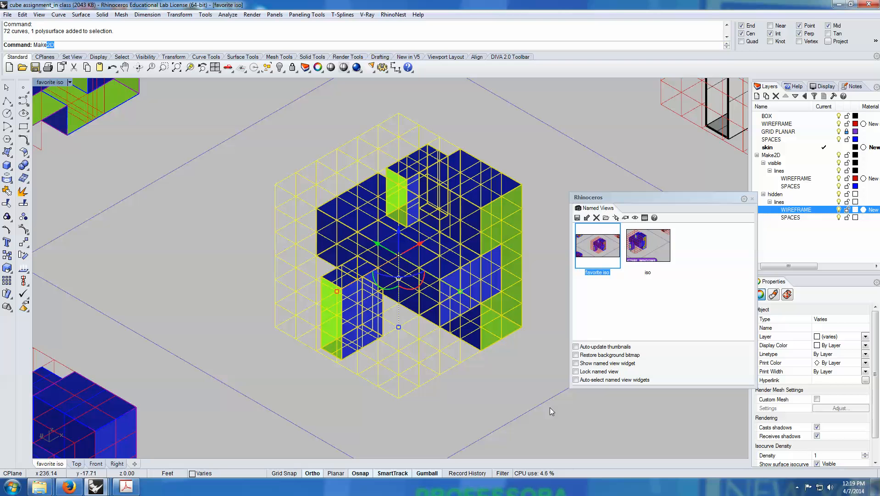
key(Return)
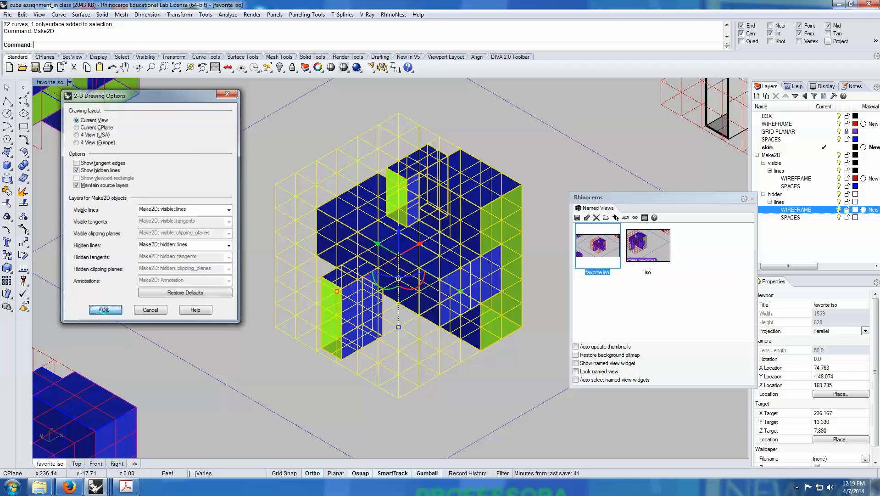
click(104, 311)
- Move the new 2D drawing along negative X, off the layout grid and beside the earlier 2D drawing, and deselect it
right_drag(340, 197, 404, 220)
scroll(187, 229, up, 4)
right_drag(187, 239, 282, 308)
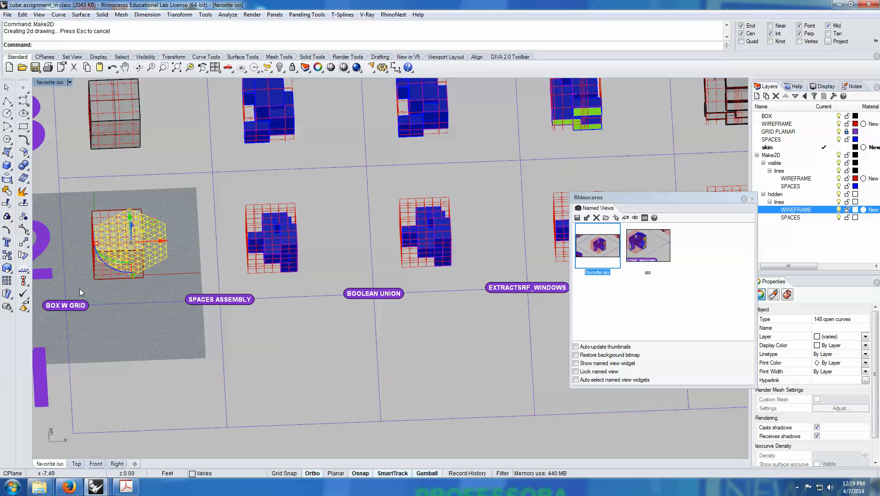
scroll(309, 276, down, 4)
scroll(308, 275, down, 3)
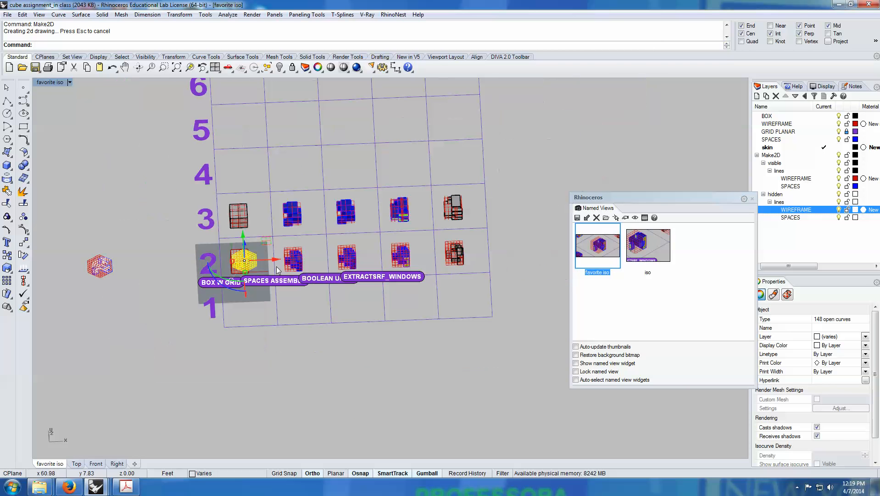
drag(264, 261, 168, 267)
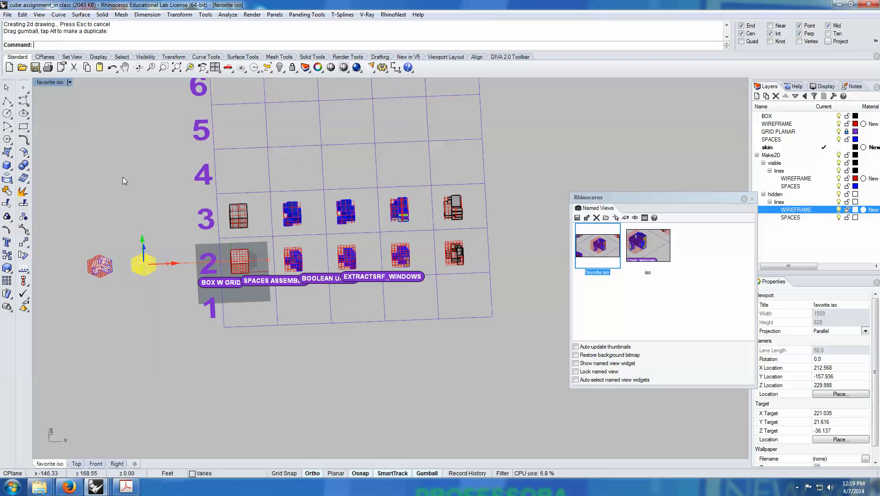
click(125, 198)
- Examine the new 2D drawing's visible and hidden lines up close
scroll(131, 289, up, 6)
right_drag(131, 289, 198, 277)
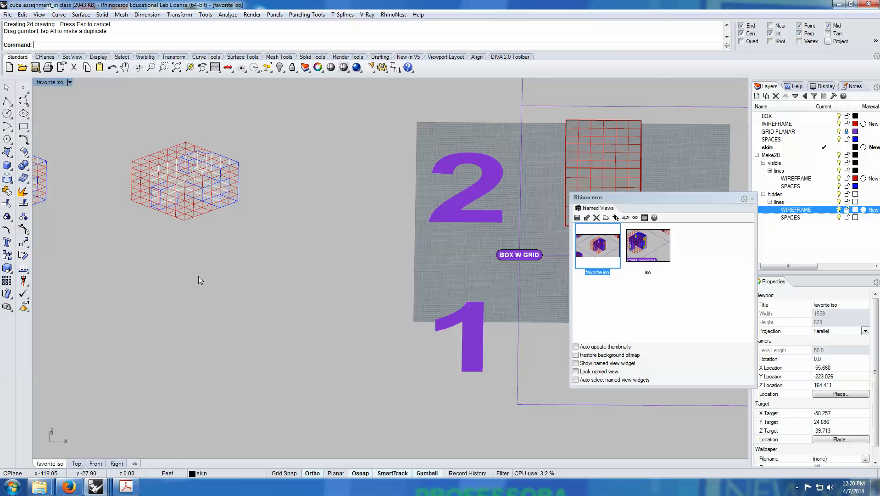
right_drag(198, 275, 118, 158)
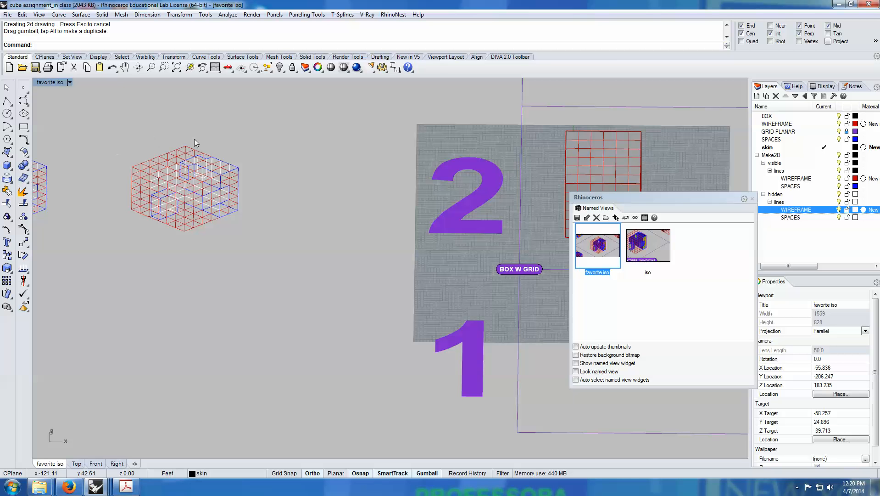
scroll(194, 139, down, 2)
scroll(133, 129, up, 6)
right_drag(150, 226, 180, 251)
scroll(180, 251, up, 2)
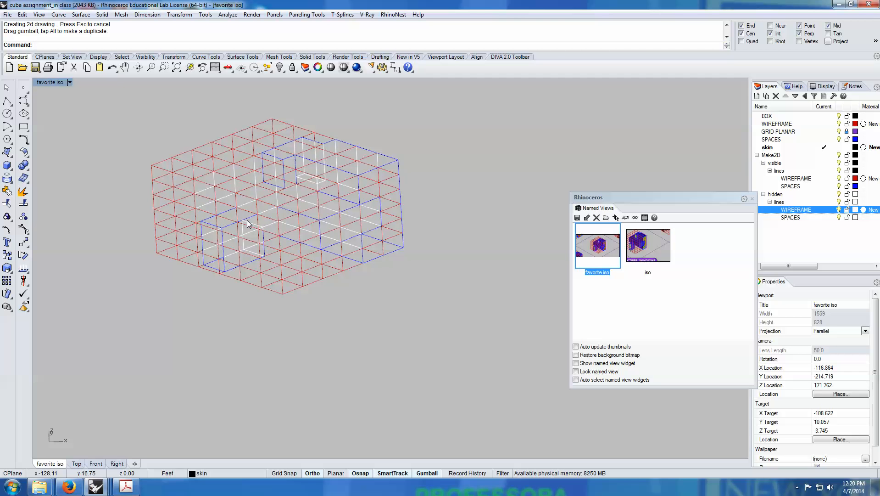
- Go back to the EXTRACTSRF_WINDOWS cube, restore the favorite iso view and move the Named Views window farther from the cube
scroll(212, 273, down, 20)
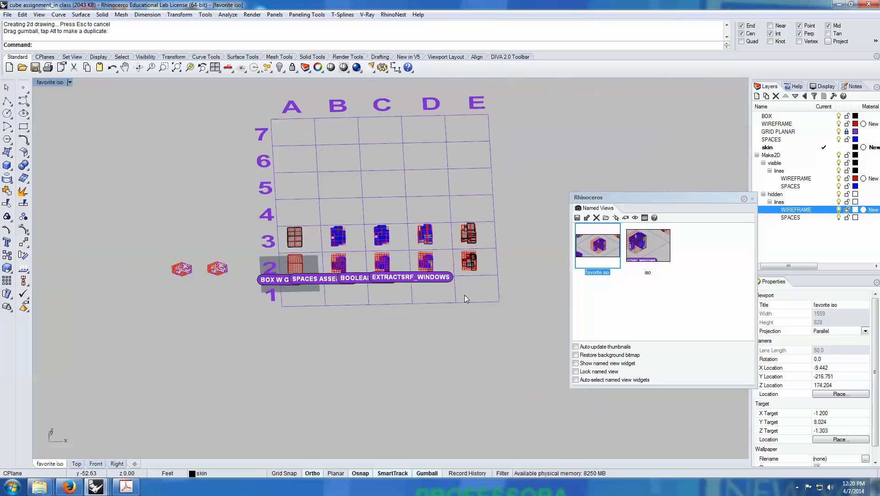
scroll(454, 289, up, 6)
scroll(439, 274, up, 8)
right_drag(439, 274, 508, 291)
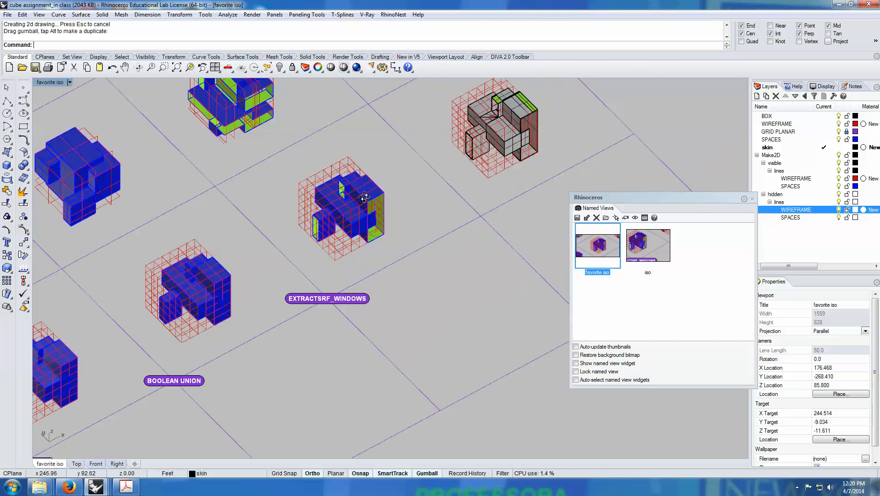
double_click(589, 250)
drag(634, 197, 671, 207)
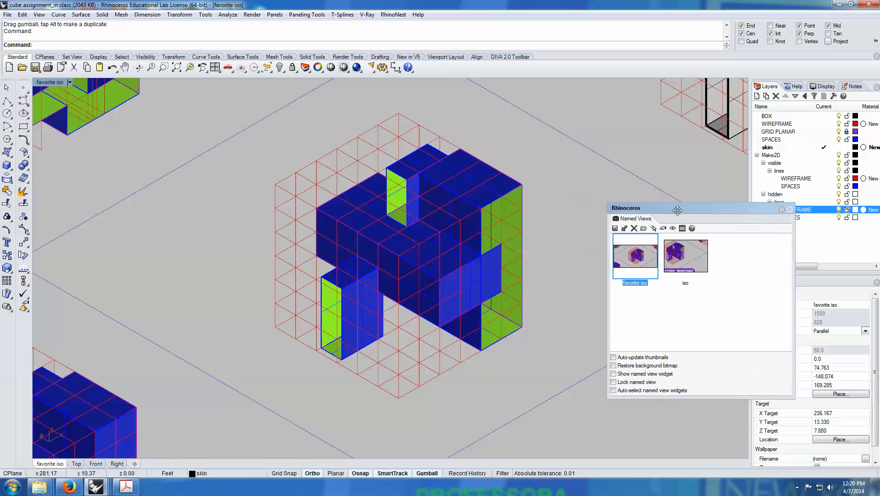
- Select one of the cube's red grid curves and highlight the WIREFRAME layer, moving the Named Views window clear of the layer list
drag(225, 89, 175, 96)
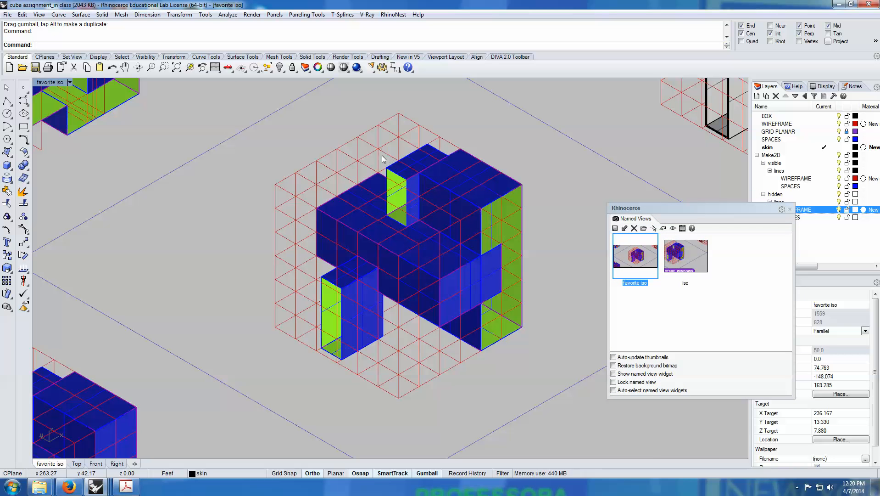
click(383, 153)
key(Escape)
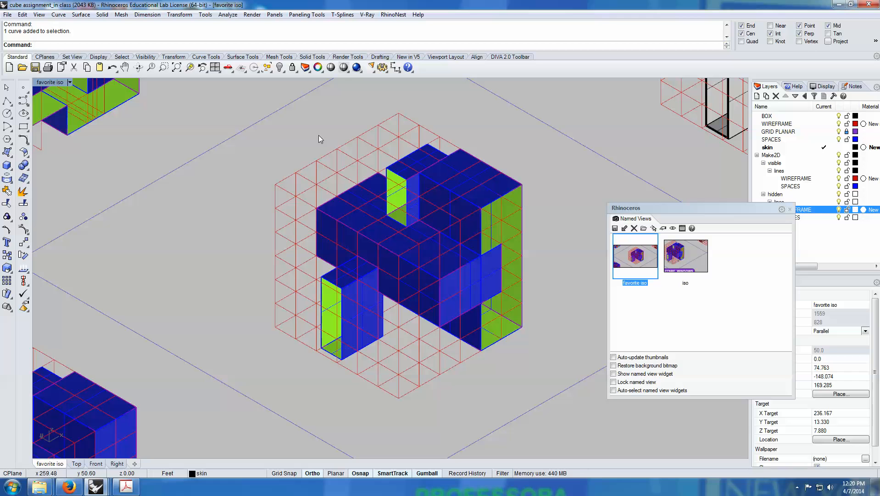
click(372, 149)
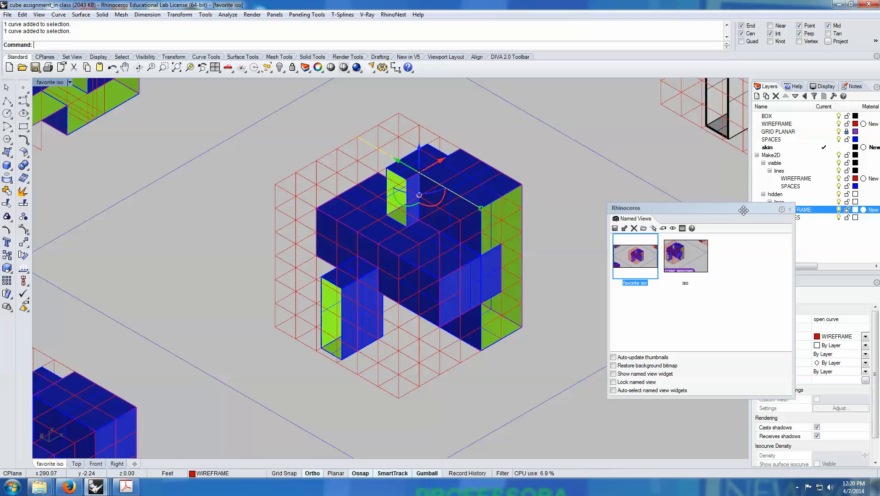
drag(743, 209, 739, 330)
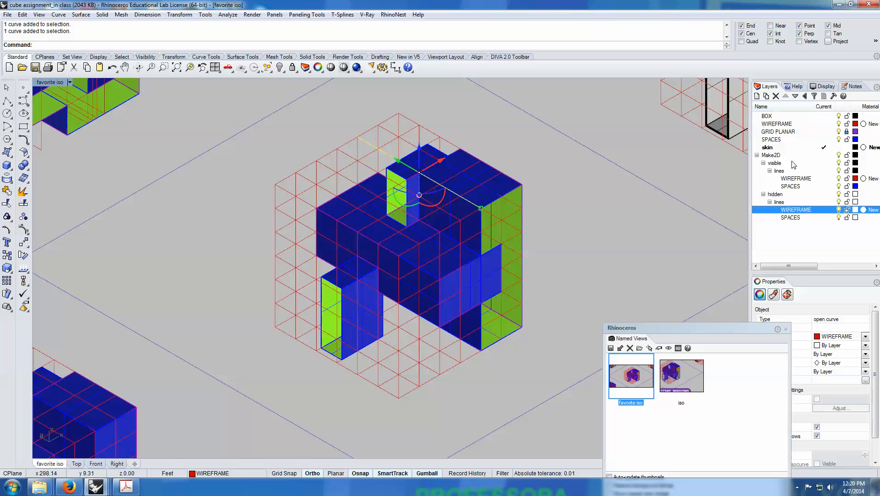
click(790, 123)
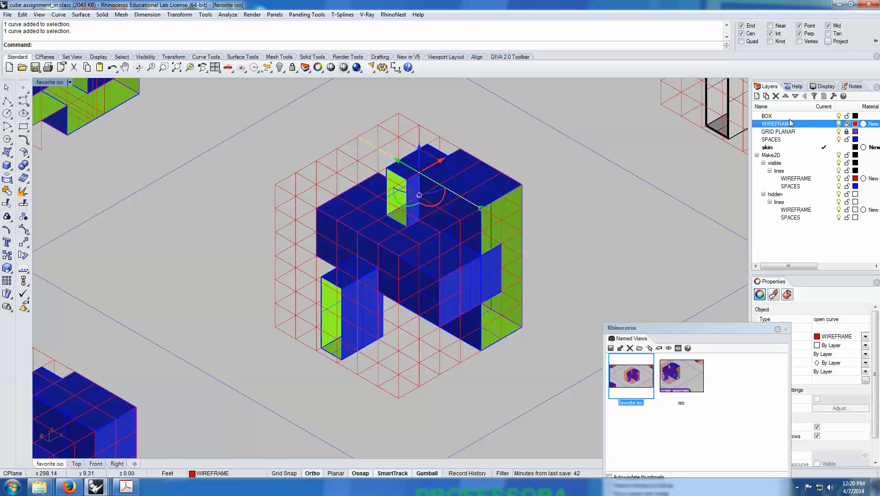
- Deselect the grid curve, select the cube's blue polysurface instead and highlight the SPACES layer
click(624, 224)
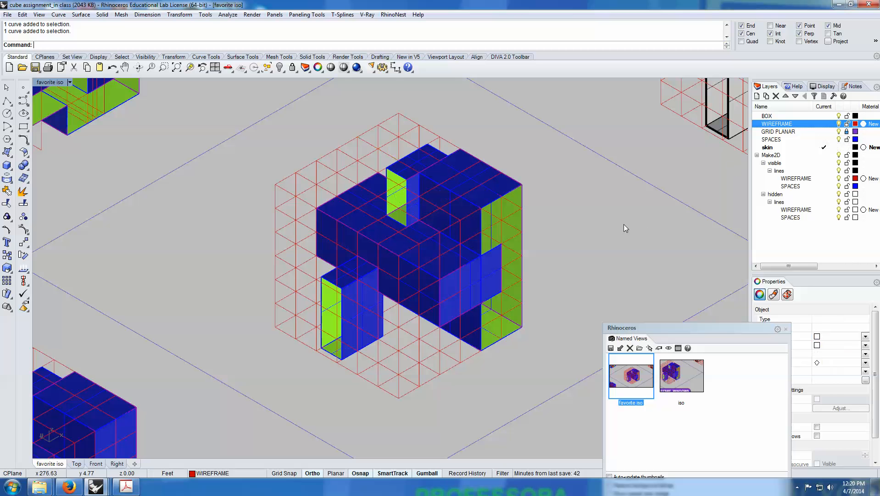
click(485, 203)
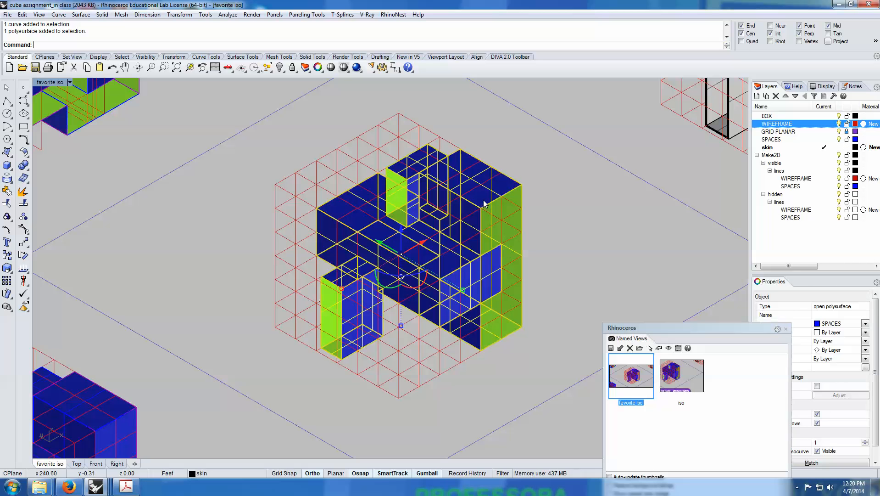
click(803, 140)
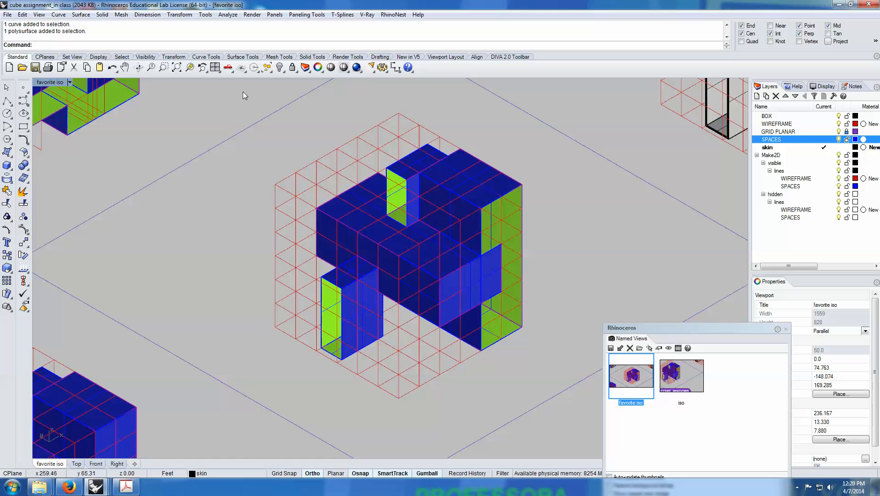
- Select the whole cube with its grid curves and run Make2D from the current view, showing hidden lines and maintaining source layers
drag(238, 85, 564, 421)
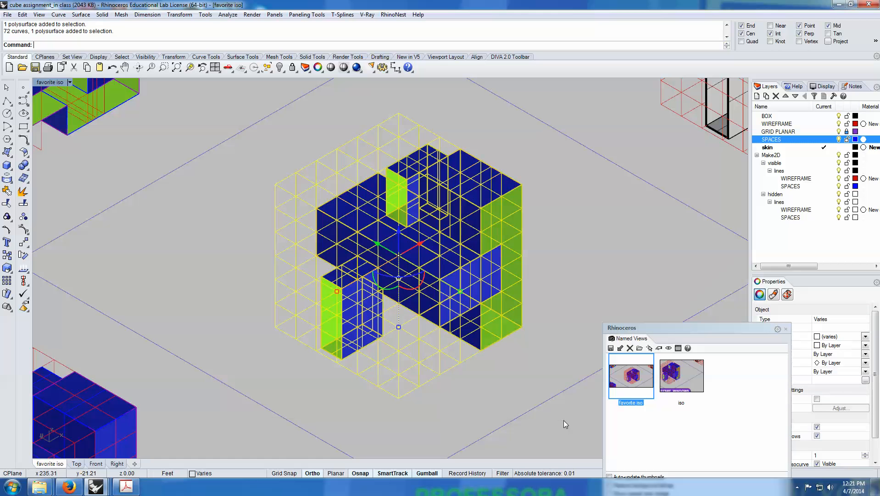
text(Make)
key(Return)
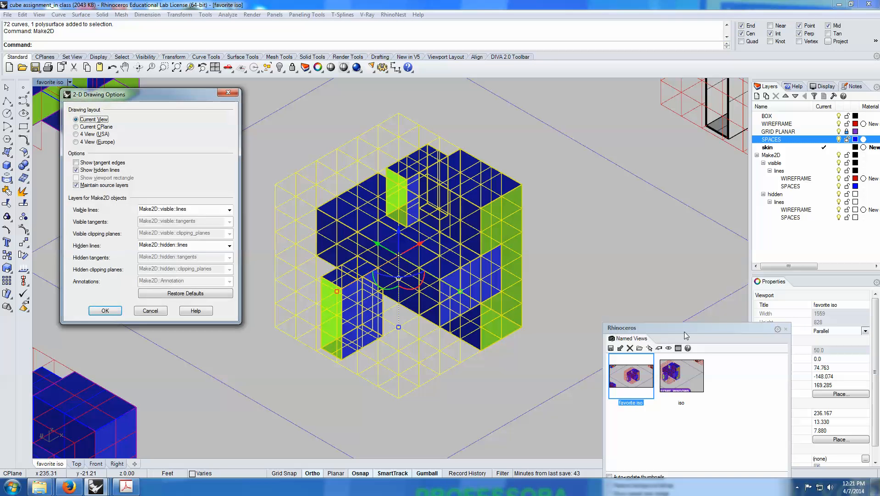
drag(171, 90, 431, 85)
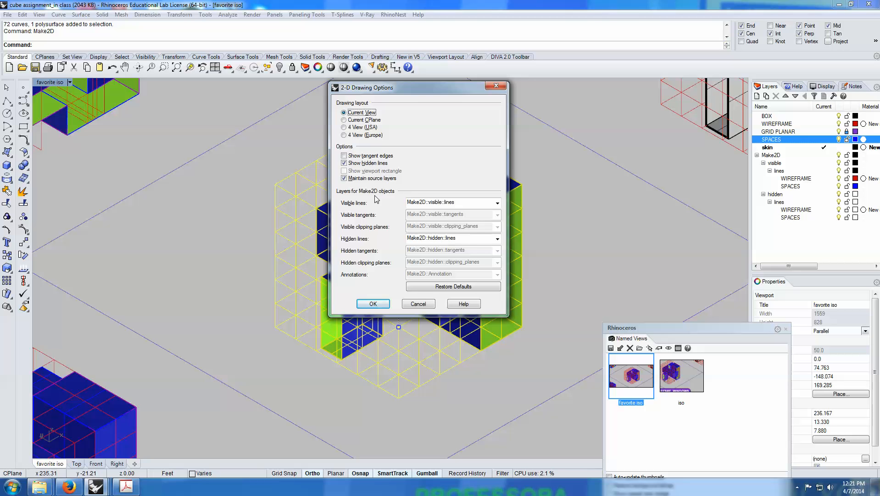
click(372, 303)
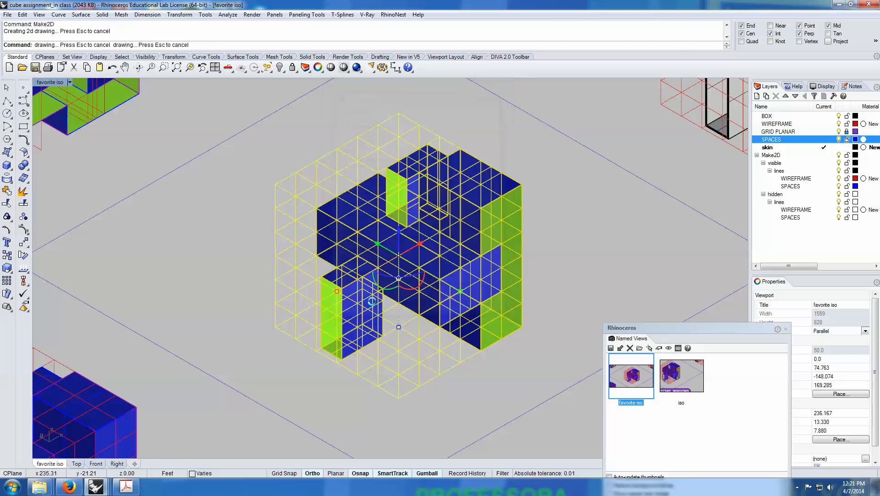
- Move the new 2D drawing along negative X, off the layout grid and past the two earlier 2D drawings
scroll(491, 235, down, 5)
right_drag(491, 237, 435, 295)
scroll(440, 259, down, 6)
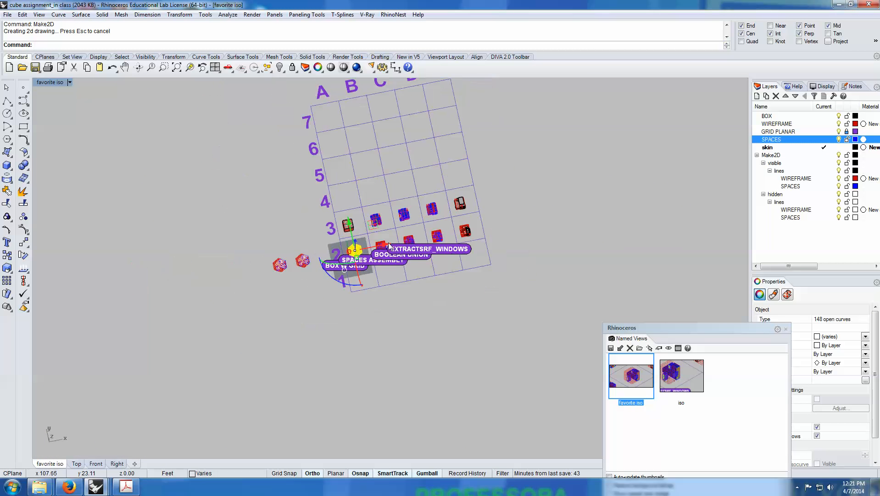
drag(383, 246, 222, 277)
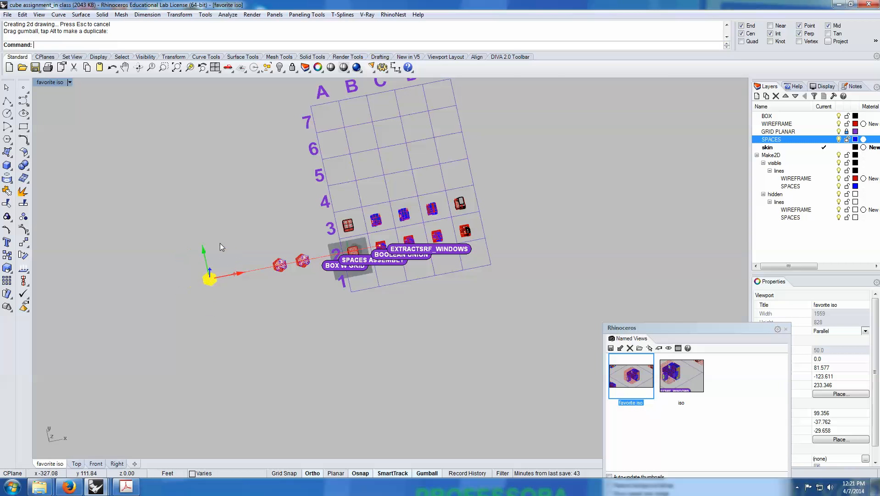
- Examine the red grid lines, blue space lines and white hidden lines of the moved 2D drawing up close
scroll(213, 248, up, 8)
right_drag(221, 302, 219, 335)
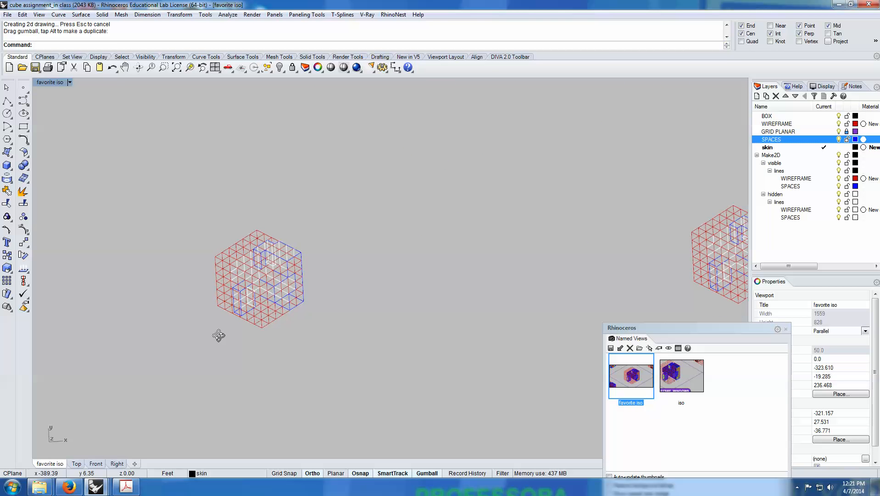
scroll(219, 335, up, 10)
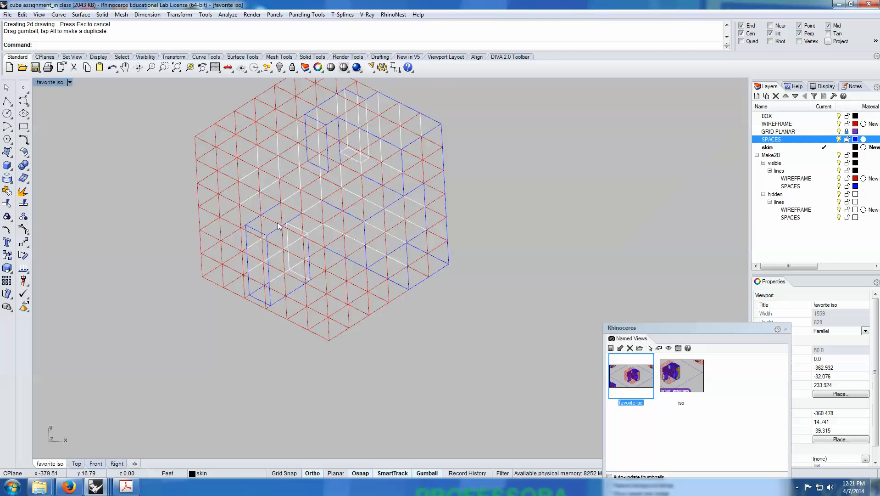
right_drag(314, 241, 310, 252)
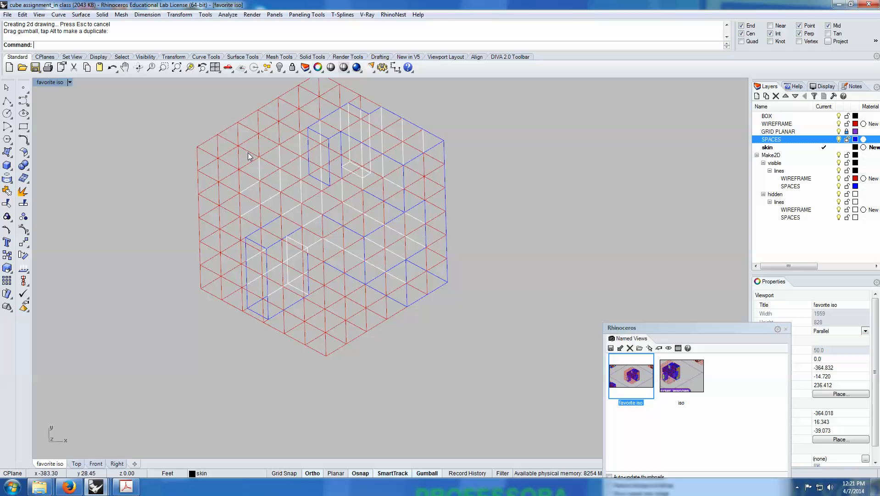
scroll(248, 156, down, 6)
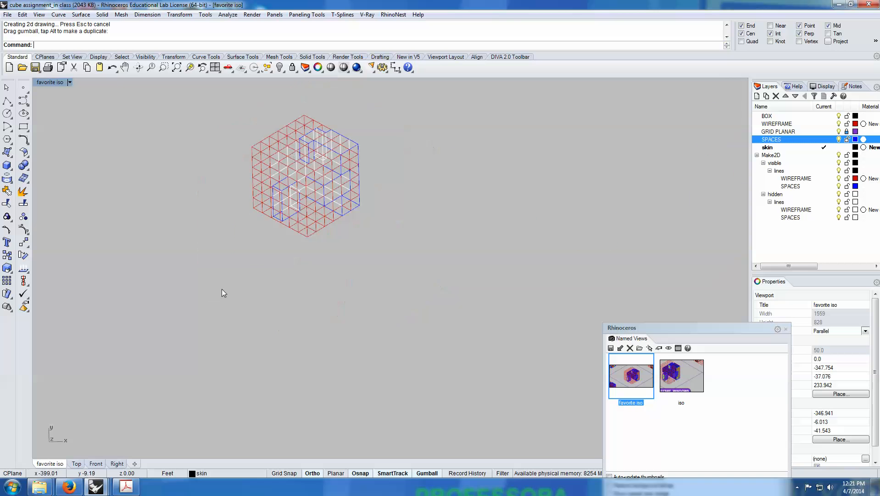
- Switch to the Top view and select all curves of the newest 2D drawing
click(75, 463)
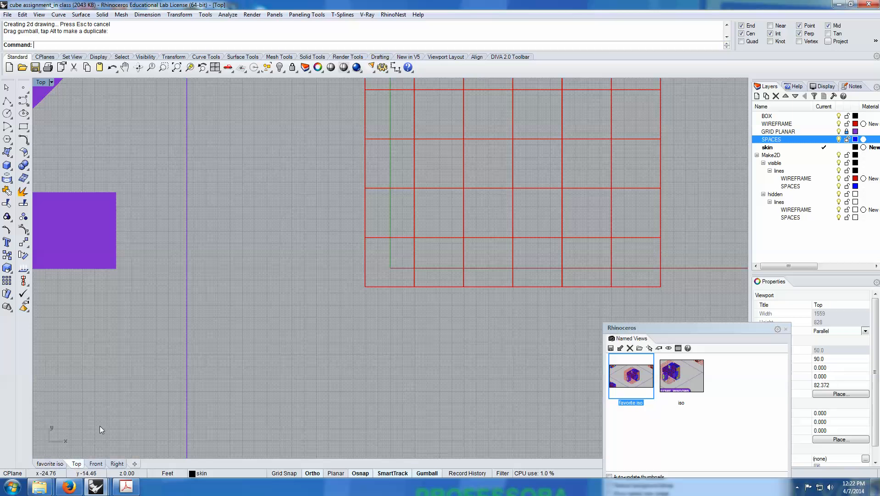
scroll(478, 307, down, 8)
scroll(169, 275, up, 6)
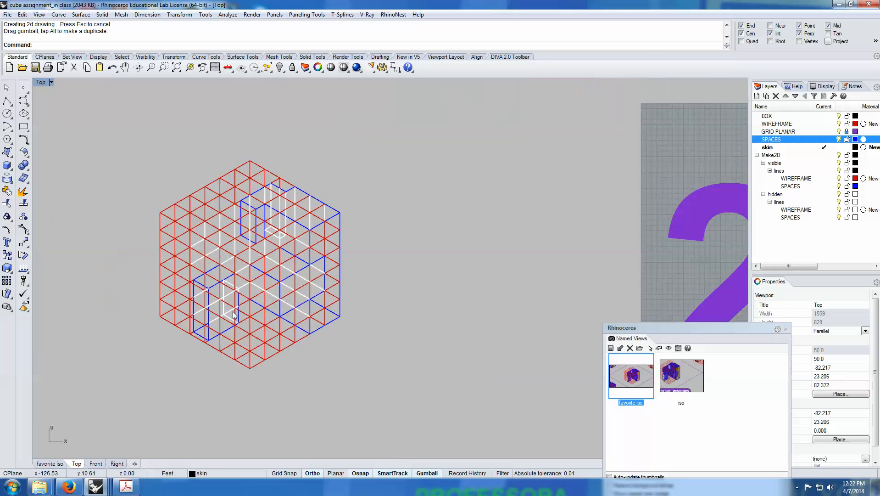
drag(438, 424, 437, 414)
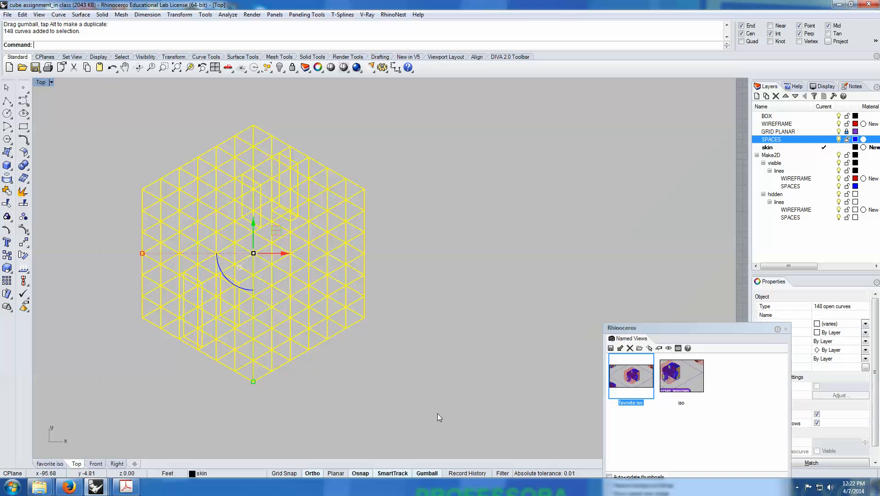
- Try to export the selected curves to the Desktop as an Adobe Illustrator file named test2
click(8, 15)
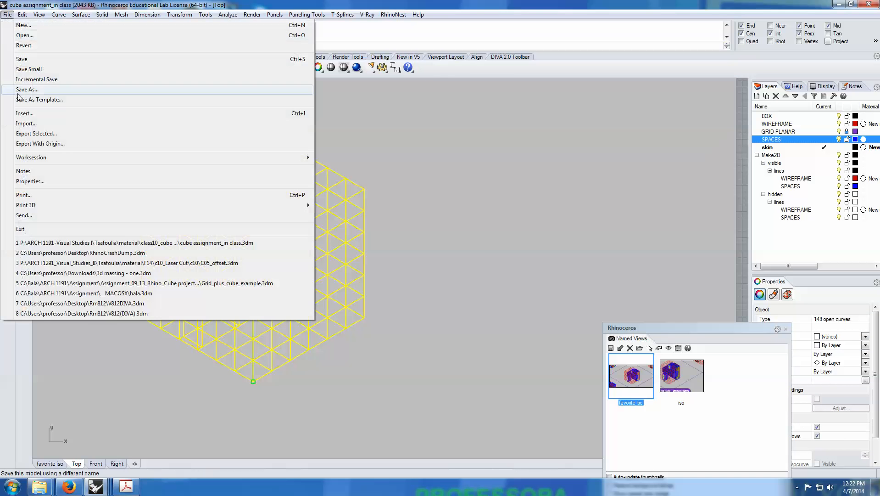
click(26, 136)
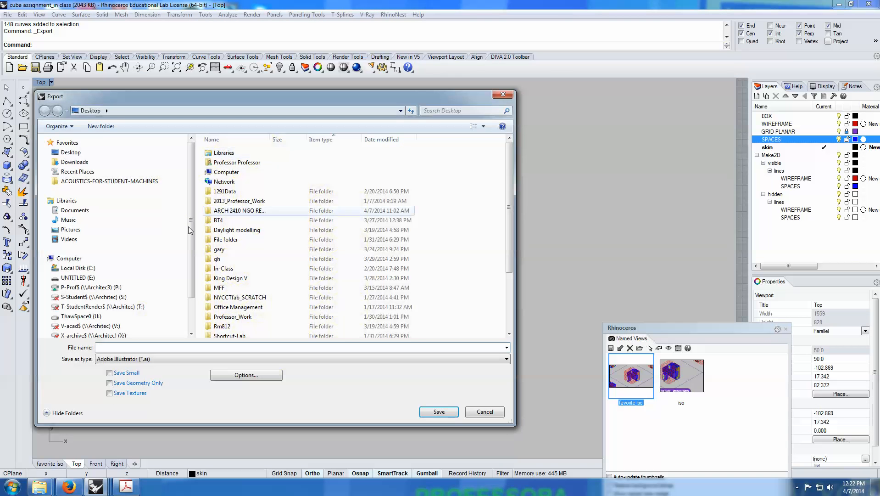
click(145, 359)
click(145, 360)
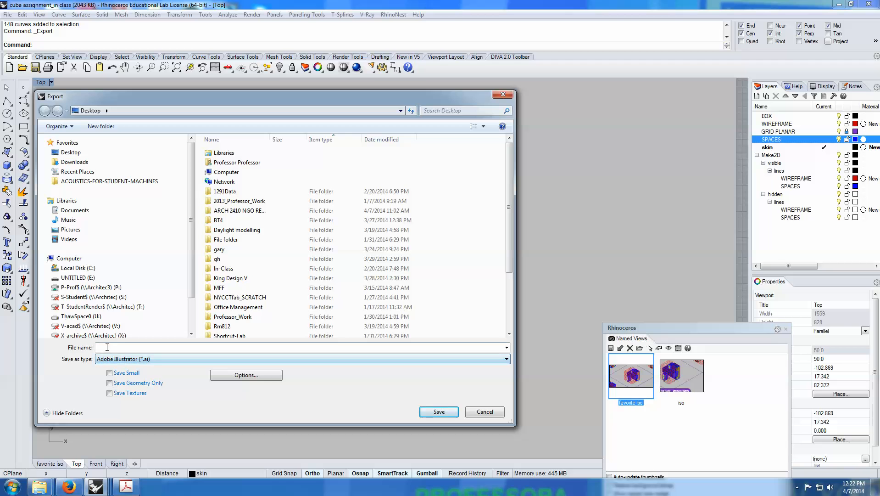
text(test2)
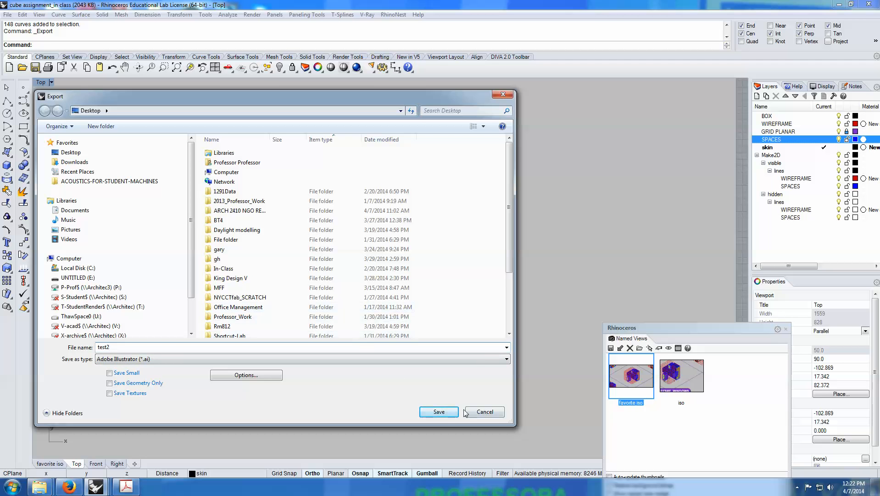
click(439, 411)
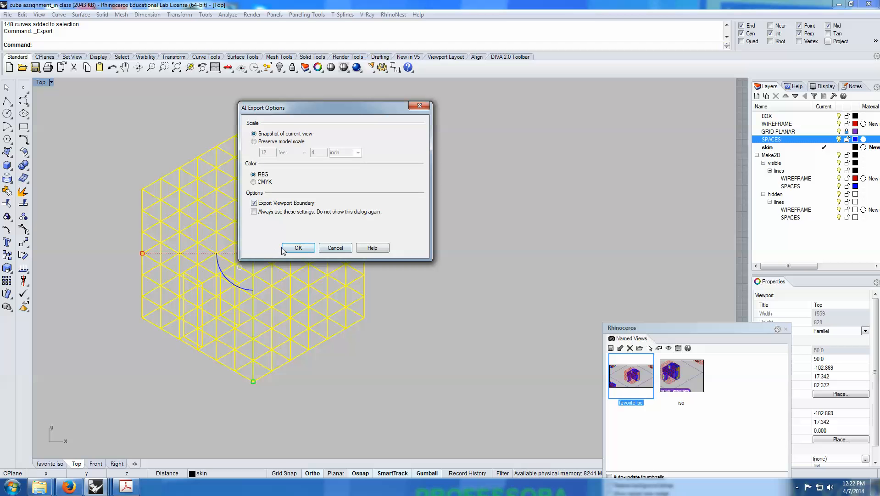
click(336, 248)
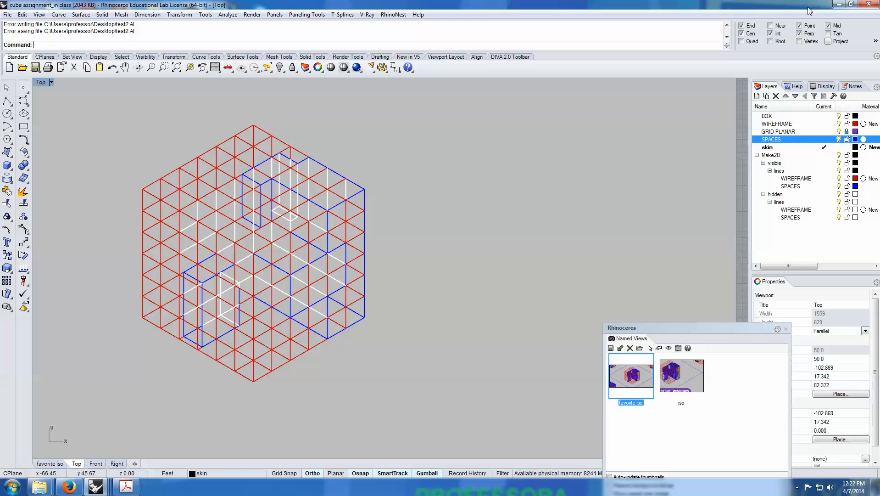
- Move the exported test file to a clear spot on the desktop and open it in Adobe Illustrator
click(839, 5)
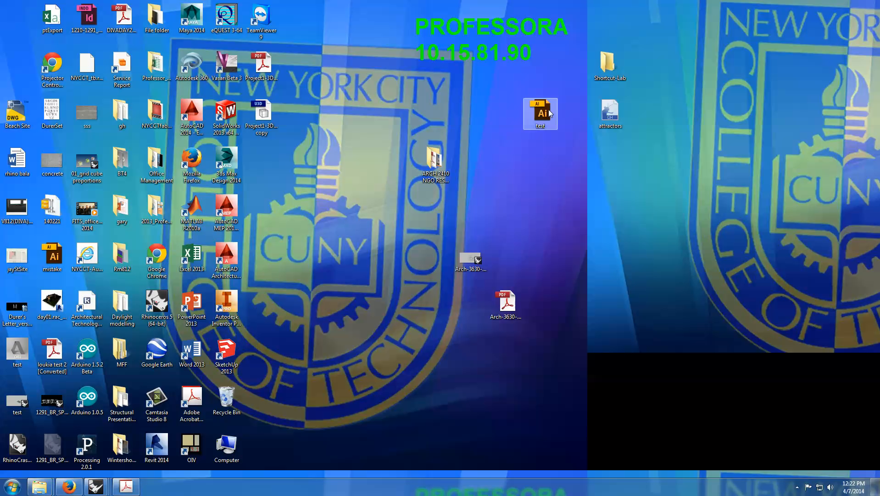
drag(534, 102, 324, 55)
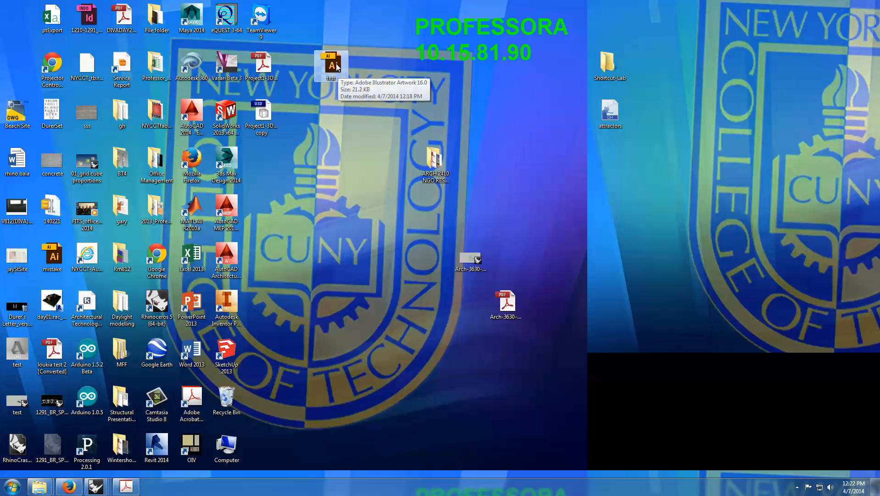
drag(337, 63, 371, 91)
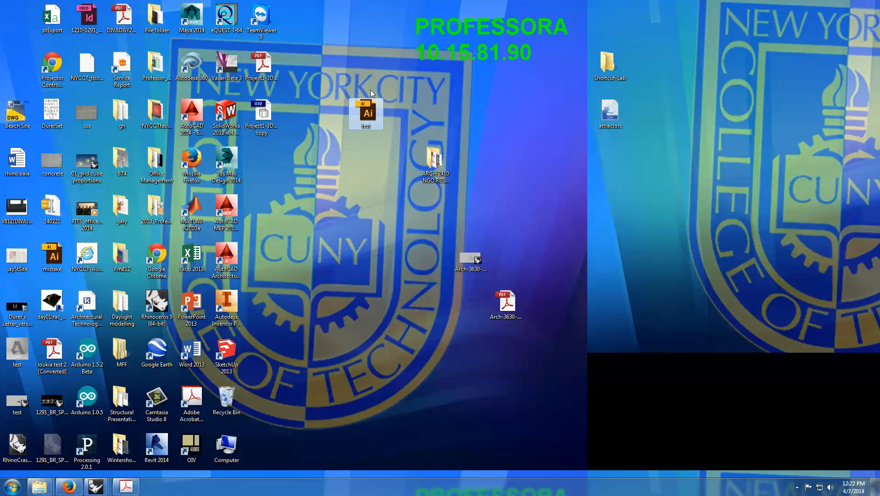
double_click(369, 116)
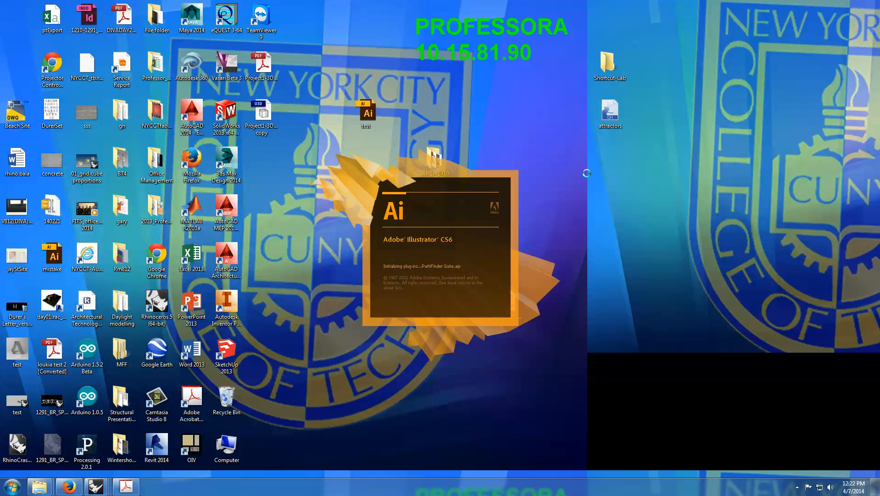
- Return to the cube assignment_in class model in Rhinoceros and look over the row of cubes near EXTRACTSRF_WINDOWS
mouse_move(95, 489)
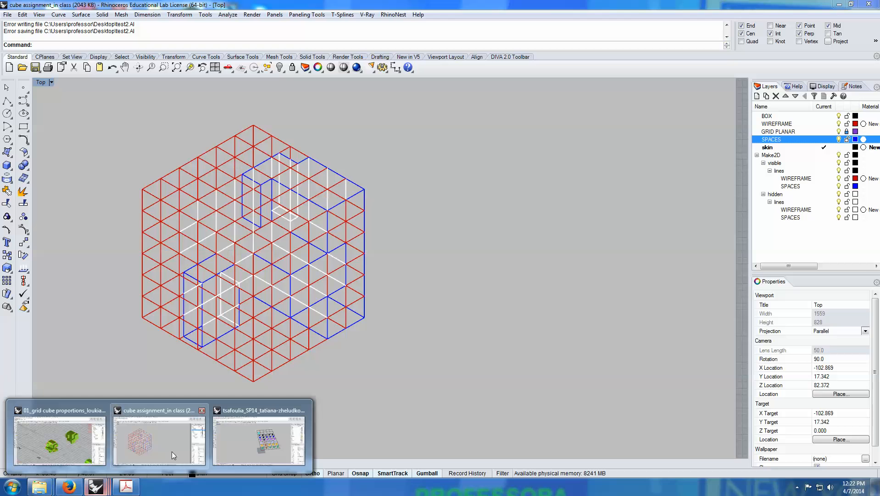
click(172, 451)
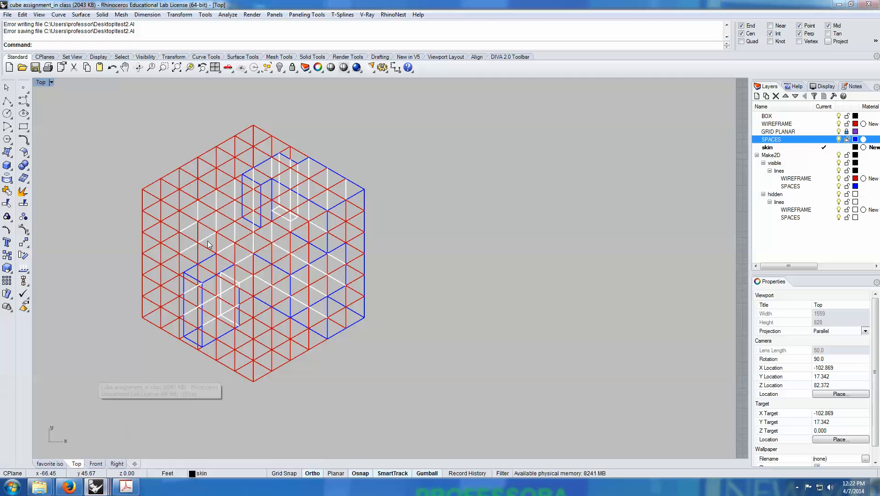
scroll(257, 274, up, 5)
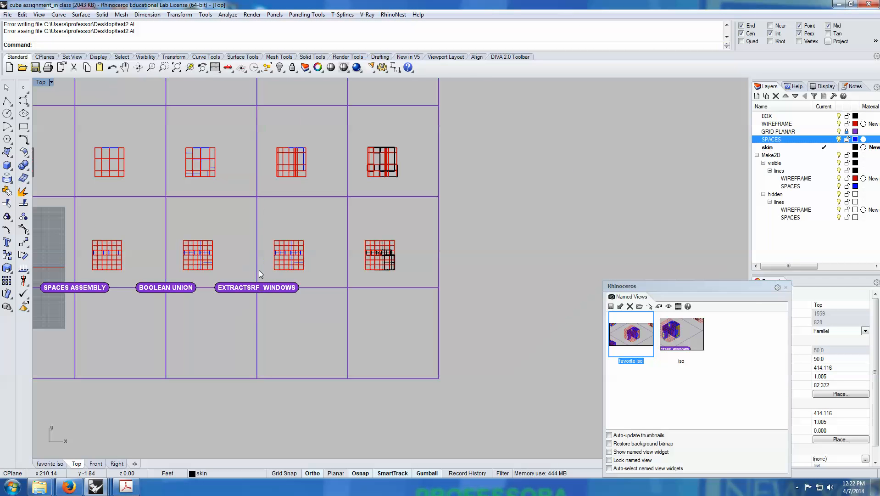
- Switch to the reference PDF in Adobe Acrobat, examine its plan and shaded isometric cube drawing, and return to Rhinoceros
click(126, 485)
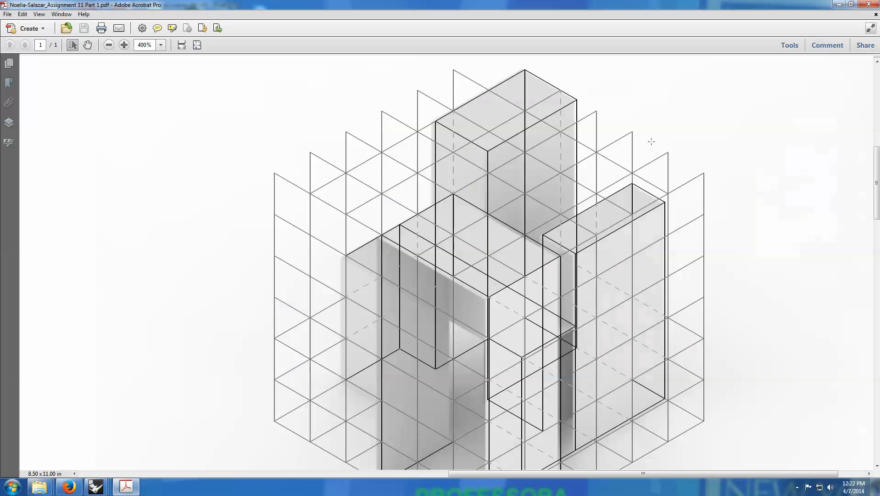
ctrl+scroll(350, 191, down, 3)
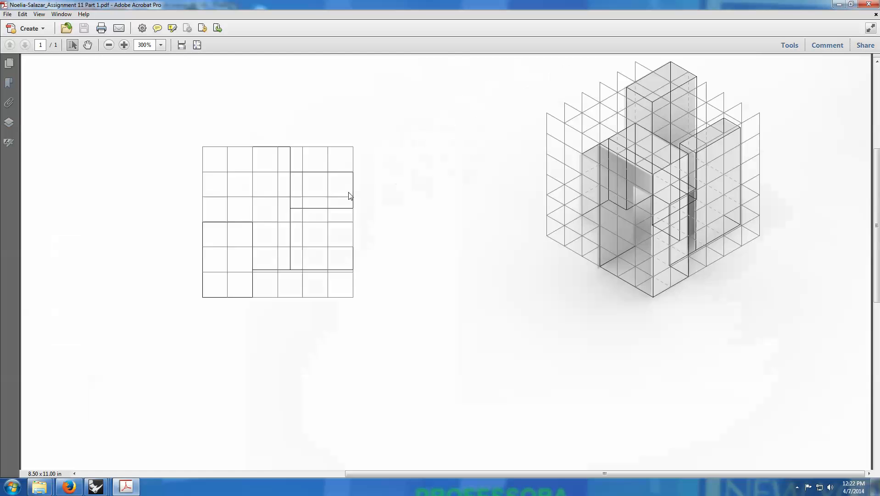
scroll(619, 309, up, 3)
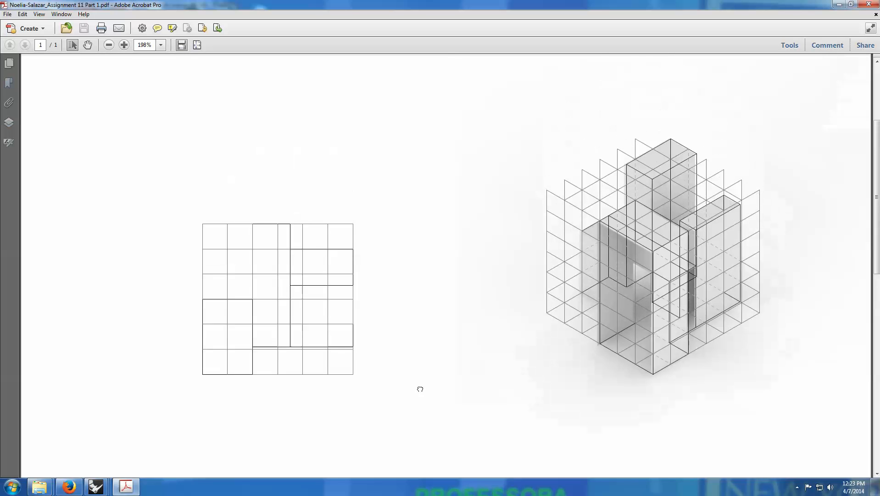
ctrl+scroll(581, 159, up, 2)
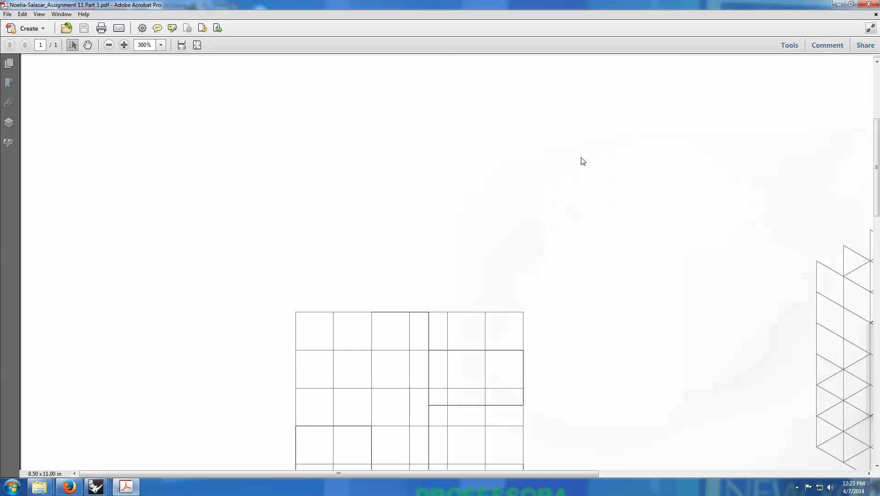
drag(693, 209, 195, 187)
drag(508, 265, 377, 157)
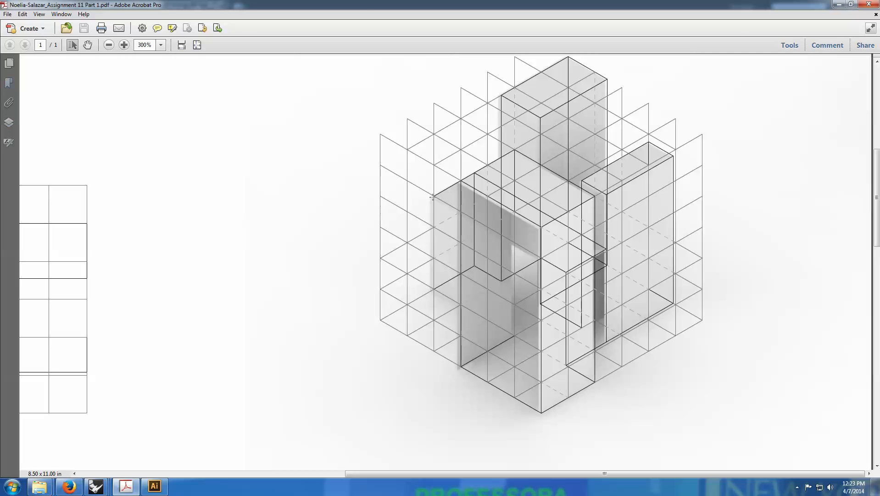
click(838, 4)
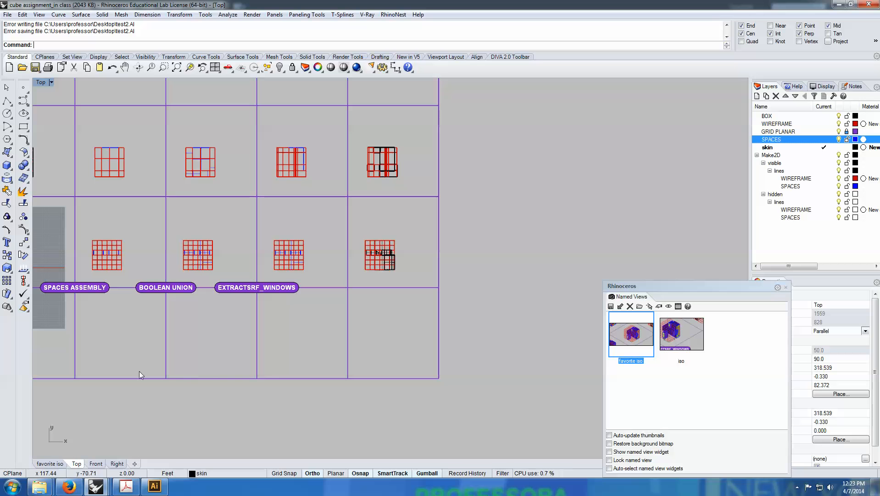
- Restore the saved favorite iso view, display it in Shaded mode, and move the Named Views window clear of the cube
double_click(634, 338)
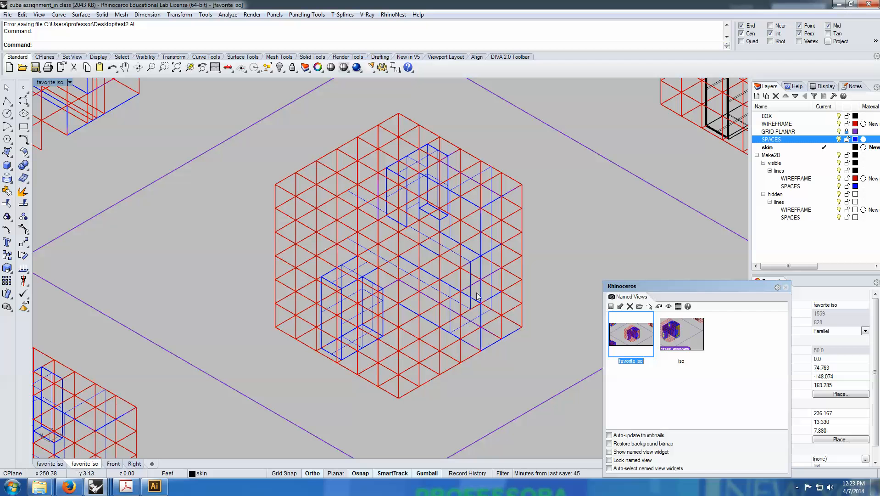
click(47, 82)
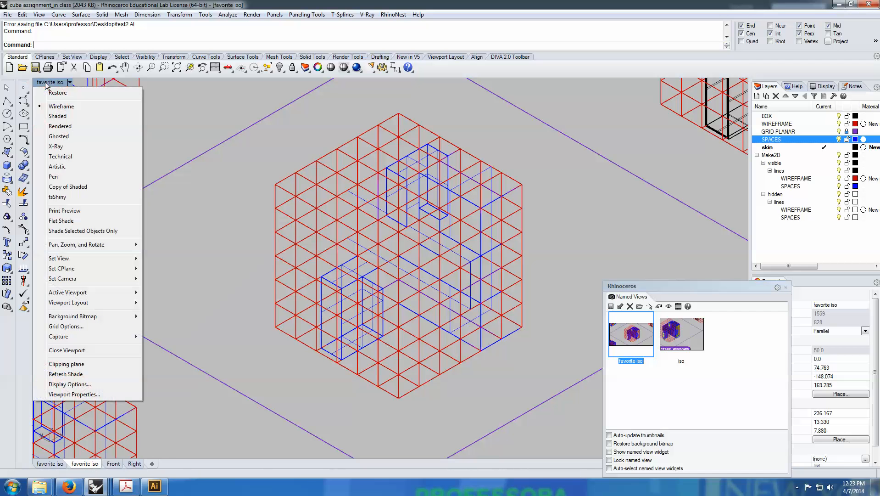
click(53, 120)
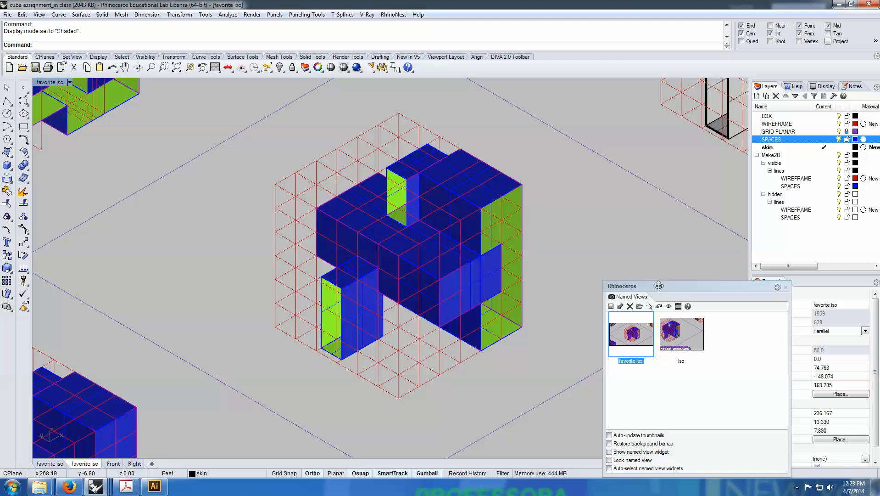
drag(654, 286, 675, 332)
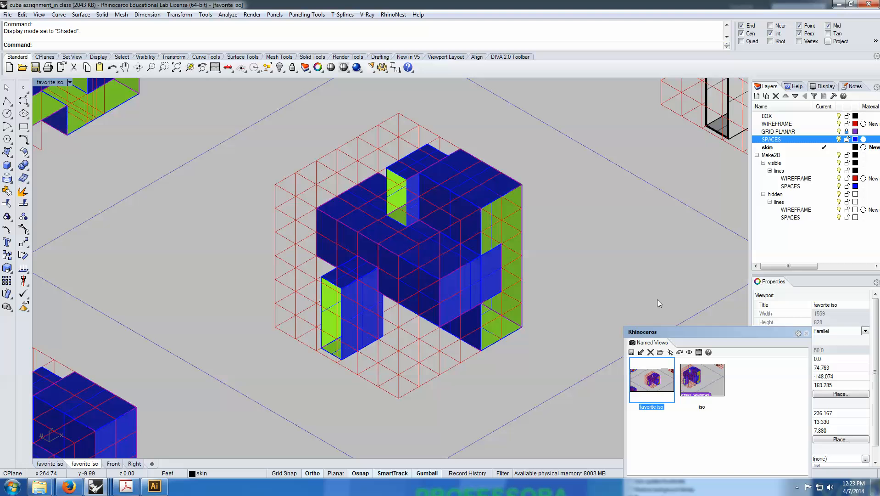
- Show the New V-Ray For Rhino toolbar
right_click(447, 70)
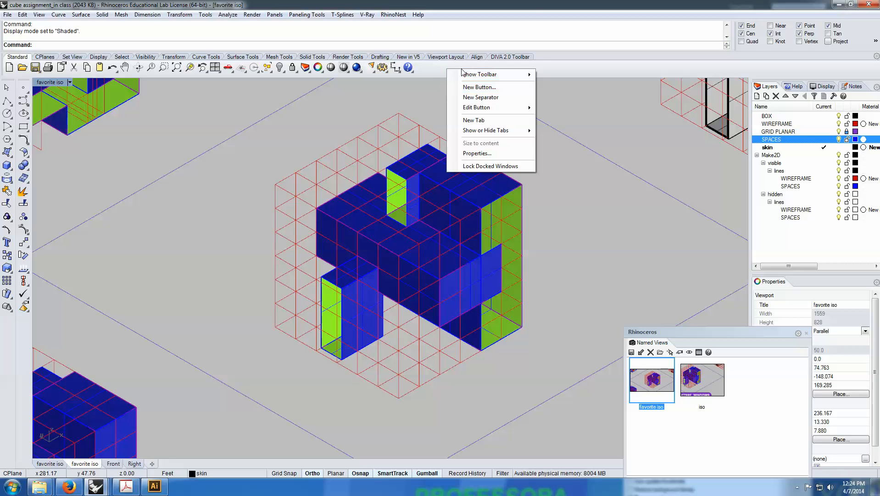
mouse_move(479, 77)
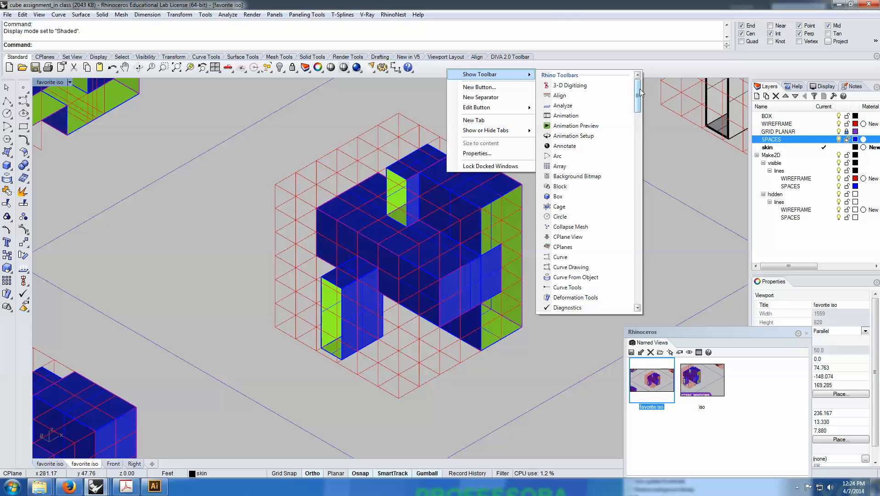
drag(640, 92, 668, 309)
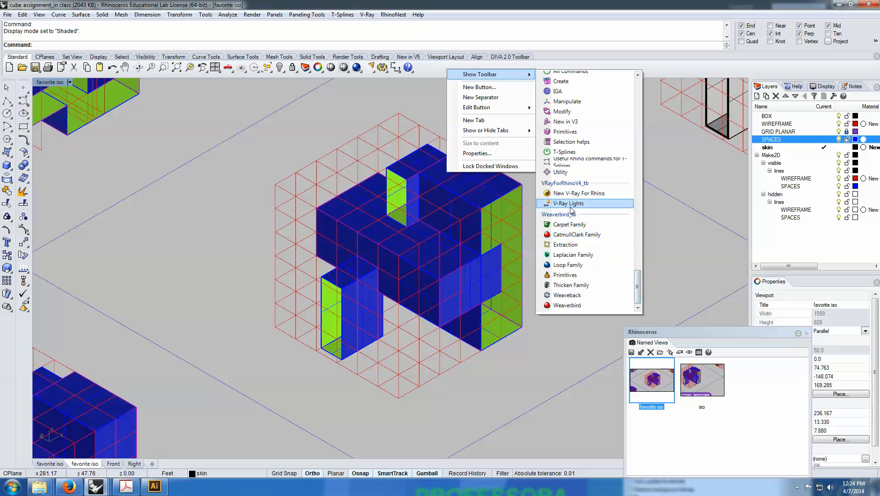
click(579, 193)
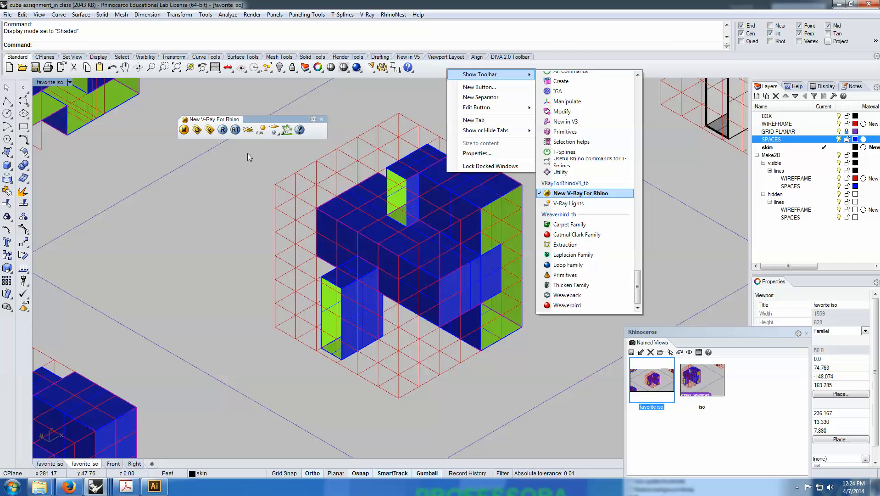
- Set the V-Ray render output size to 640x480 and close the option editor
click(197, 130)
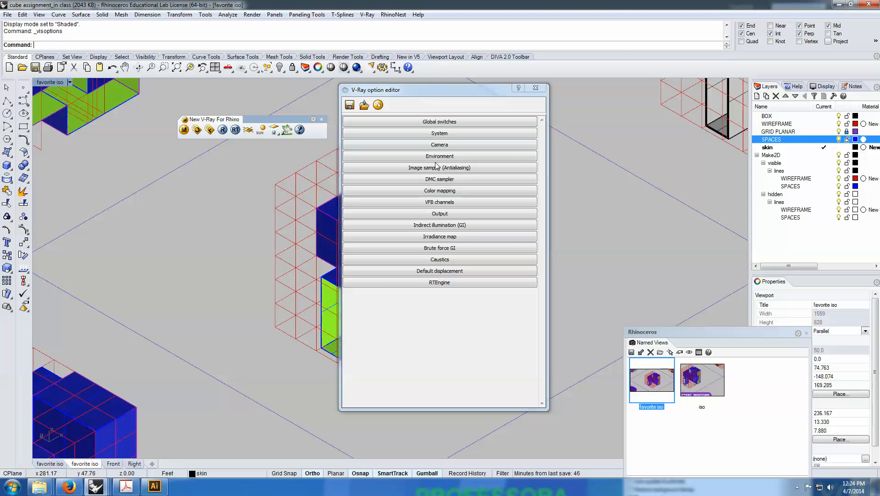
click(438, 214)
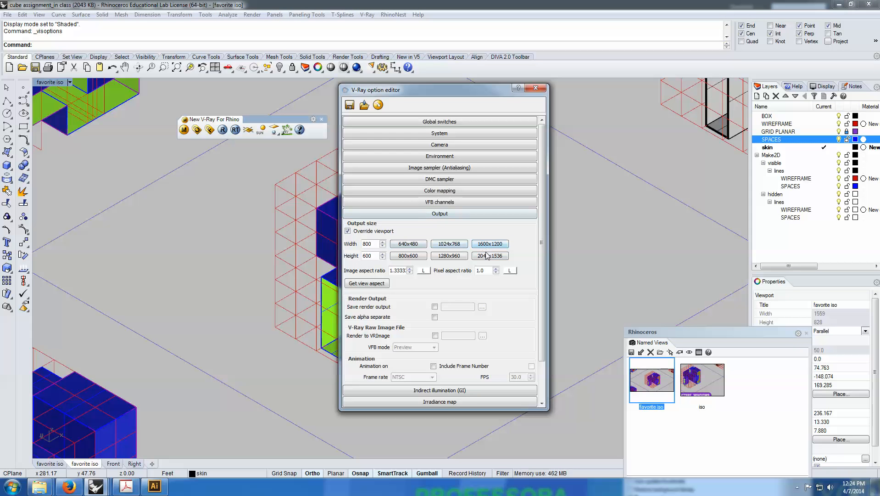
click(483, 256)
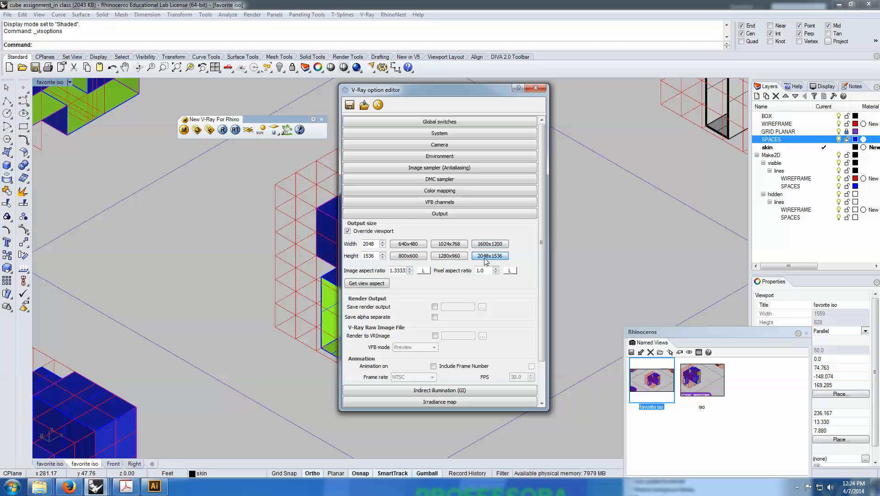
click(409, 244)
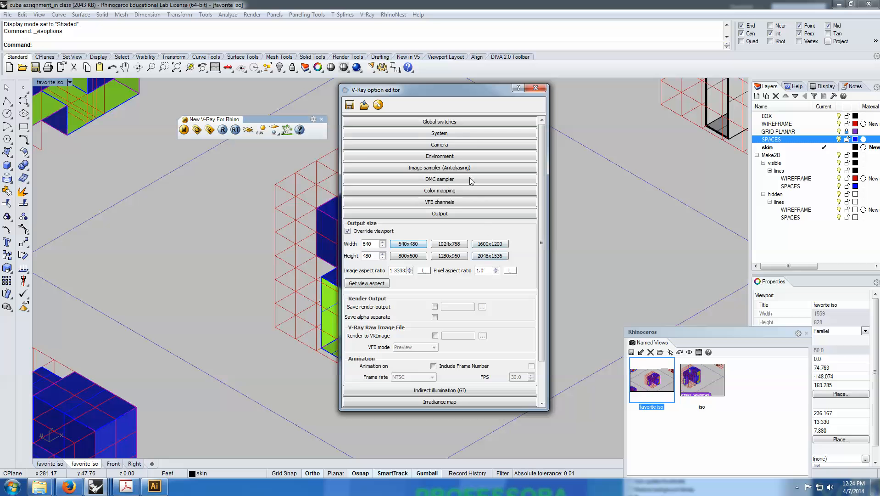
click(540, 90)
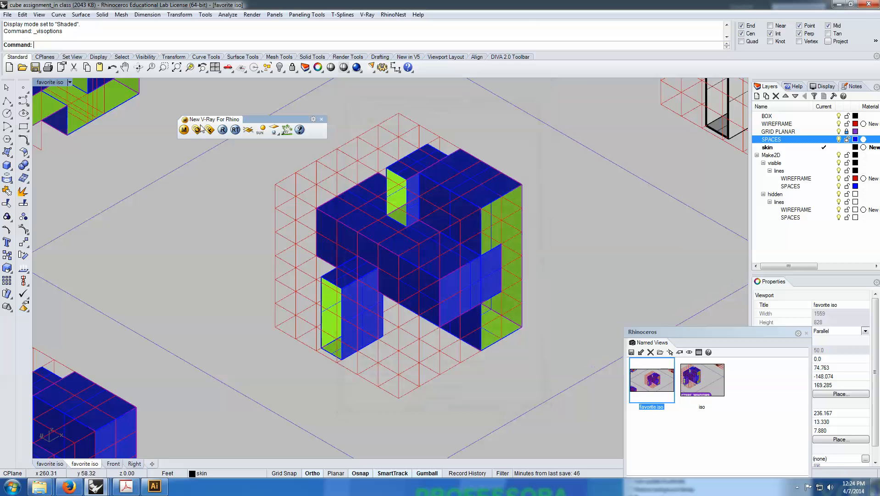
- Create a Standard scene material in the V-Ray material editor and select it, keeping the editor clear of the cube
click(185, 132)
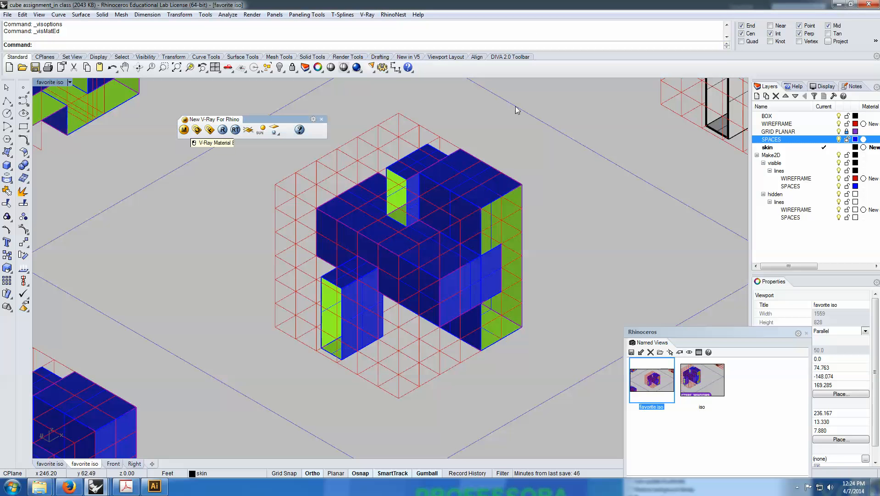
drag(538, 117, 454, 88)
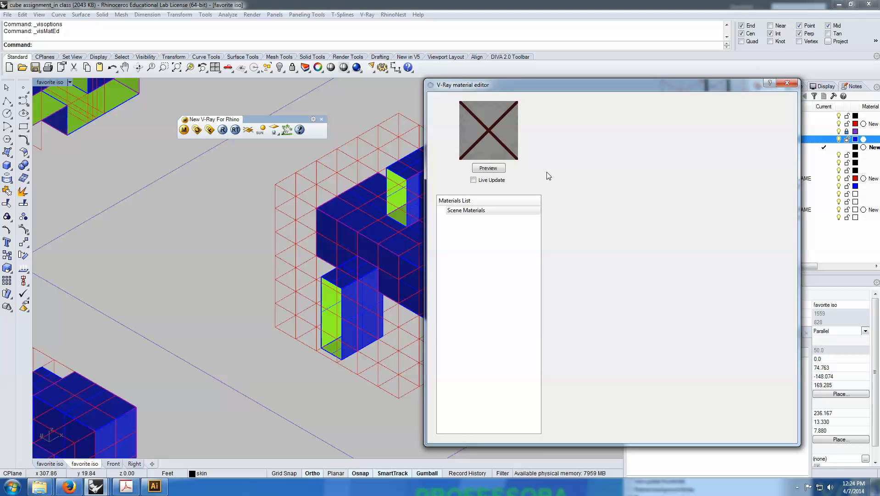
click(479, 212)
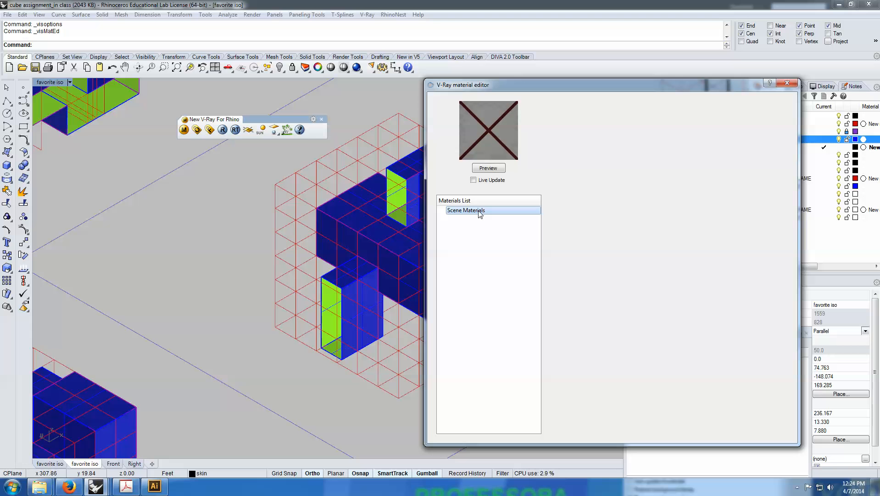
right_click(480, 212)
mouse_move(521, 220)
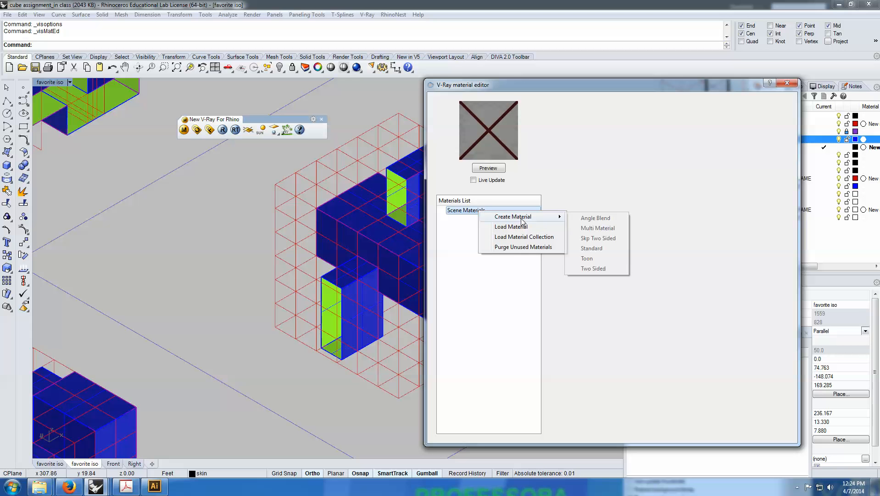
click(589, 248)
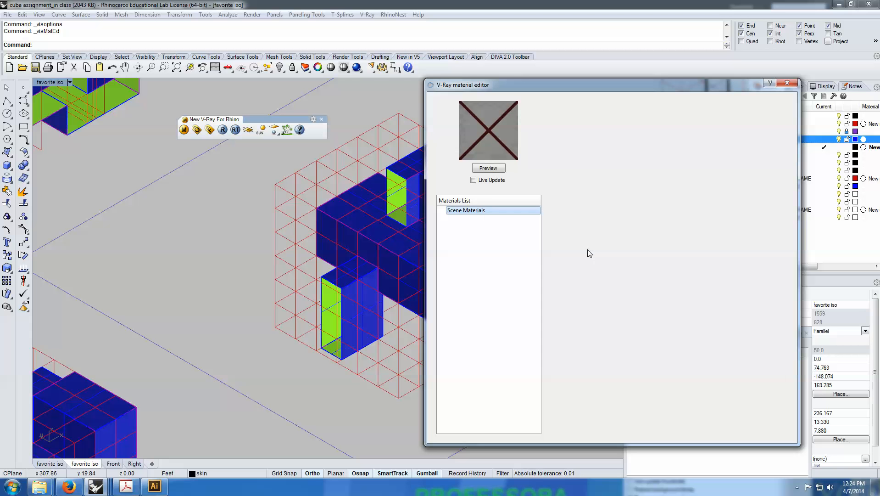
click(488, 219)
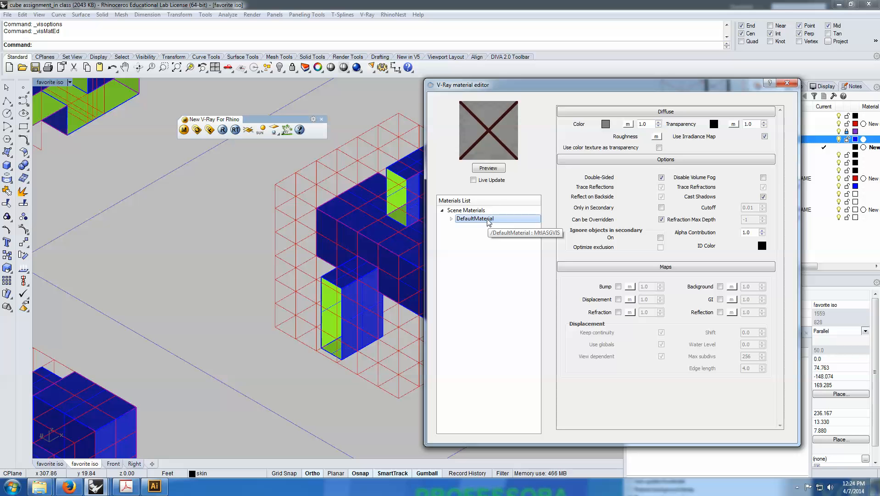
drag(507, 85, 568, 79)
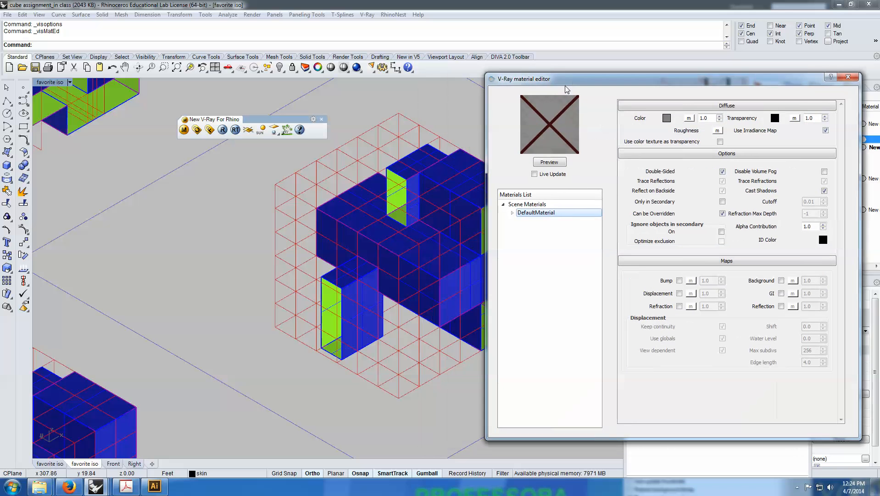
- Rename the new V-Ray material to composition
double_click(551, 213)
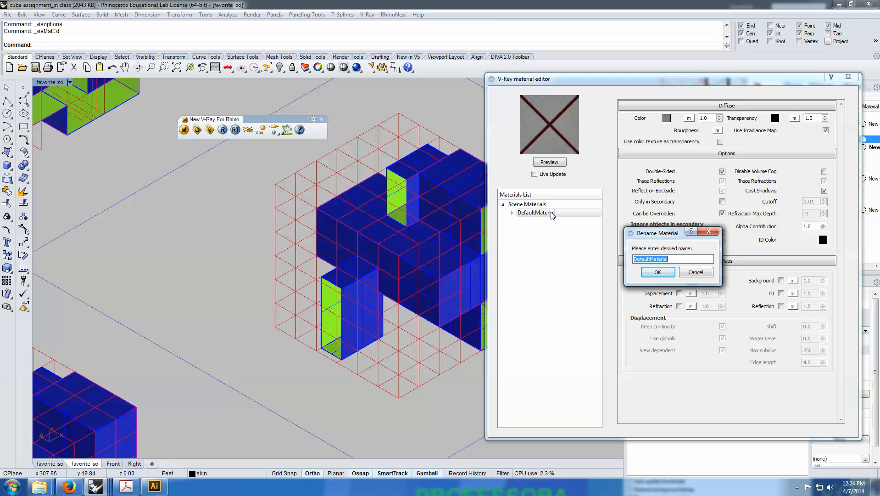
text(compositio)
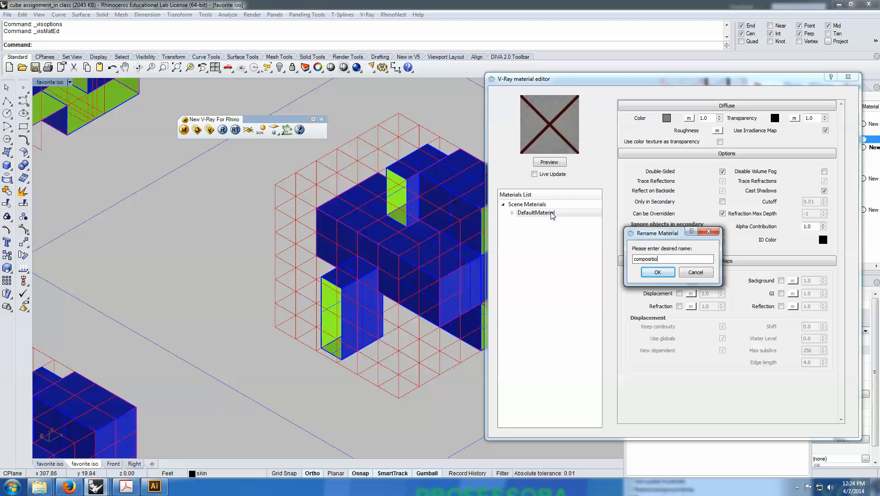
text(n)
click(655, 273)
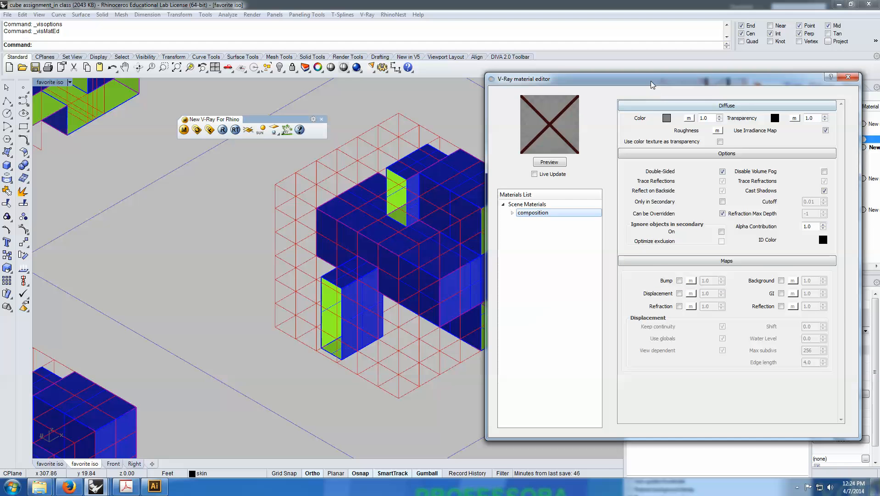
- Set the composition material's diffuse color to the preset Gray
drag(652, 84, 626, 70)
click(641, 104)
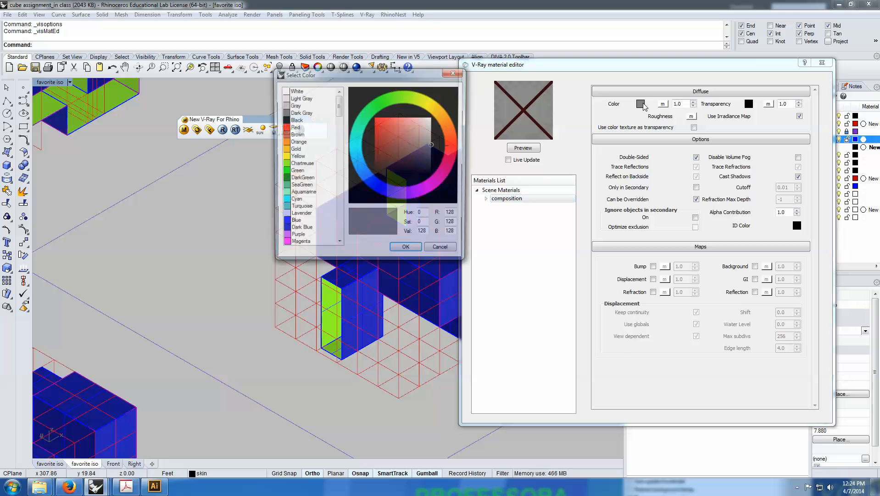
click(291, 99)
click(292, 106)
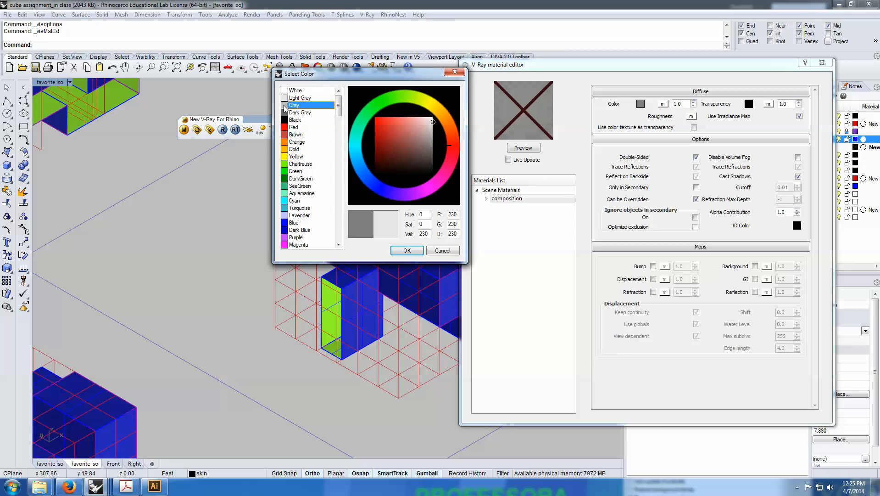
click(408, 251)
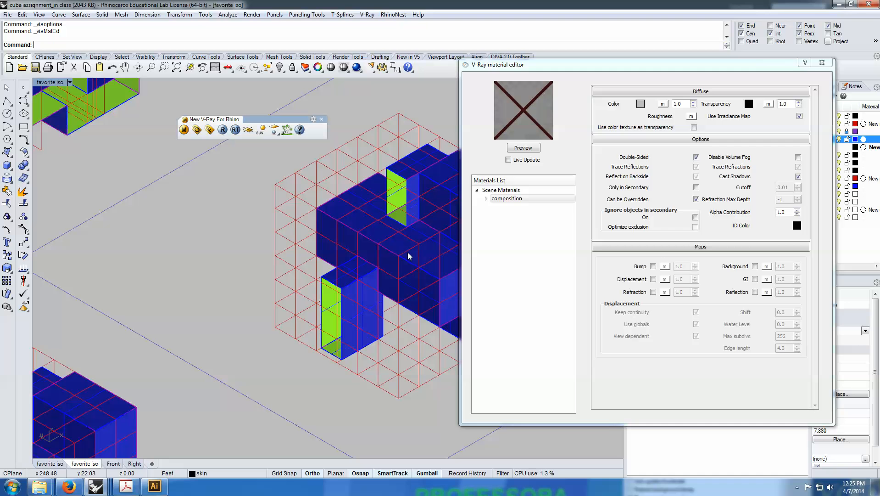
- Add a Reflection layer to the composition material and expand the material to list its layers
click(508, 197)
right_click(508, 198)
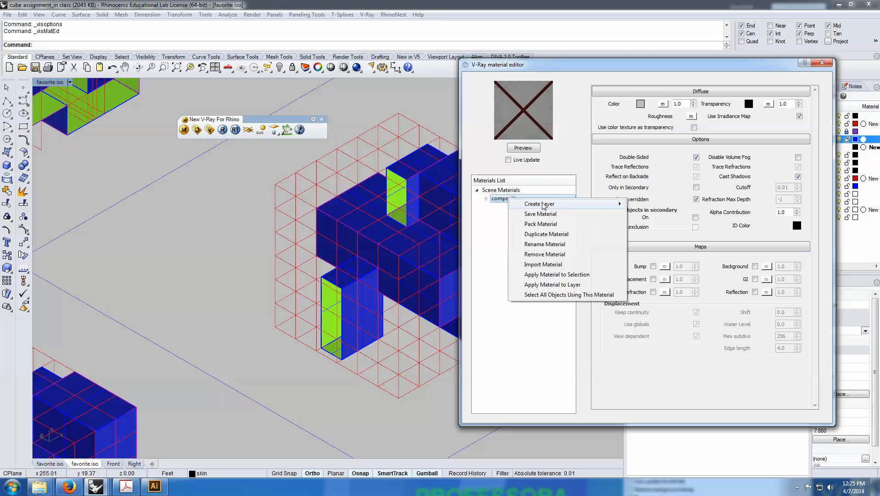
mouse_move(528, 203)
click(663, 221)
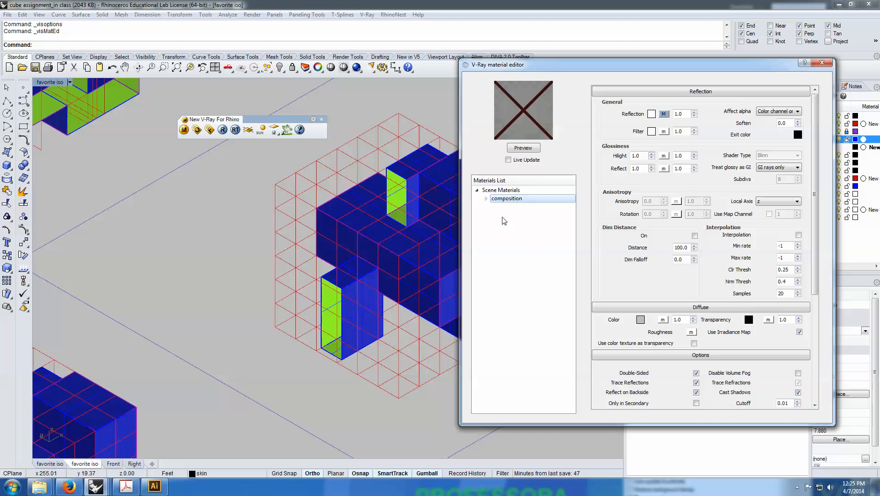
click(487, 198)
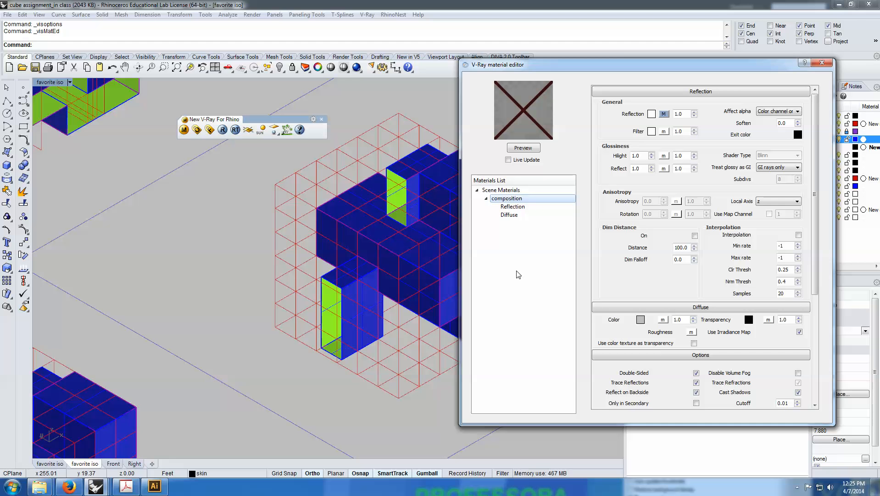
- Apply the composition material to the blue spaces polysurface inside the central cube, and deselect it
click(356, 228)
drag(532, 61, 628, 62)
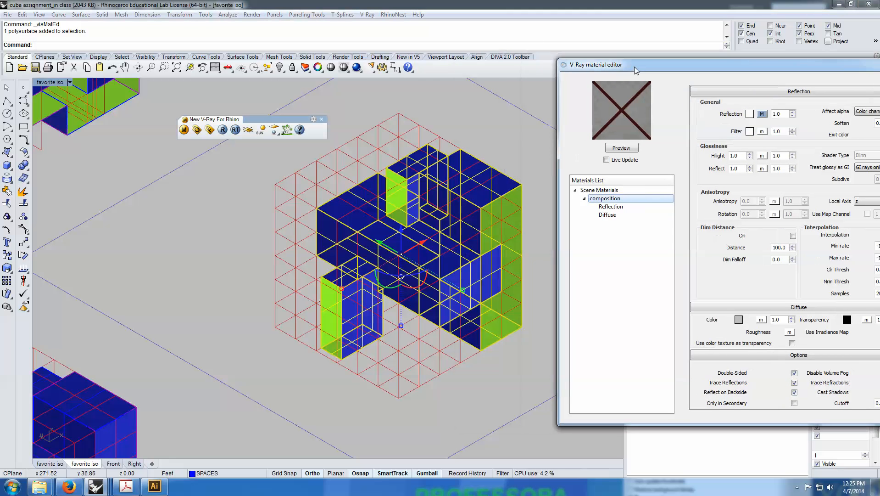
right_click(619, 204)
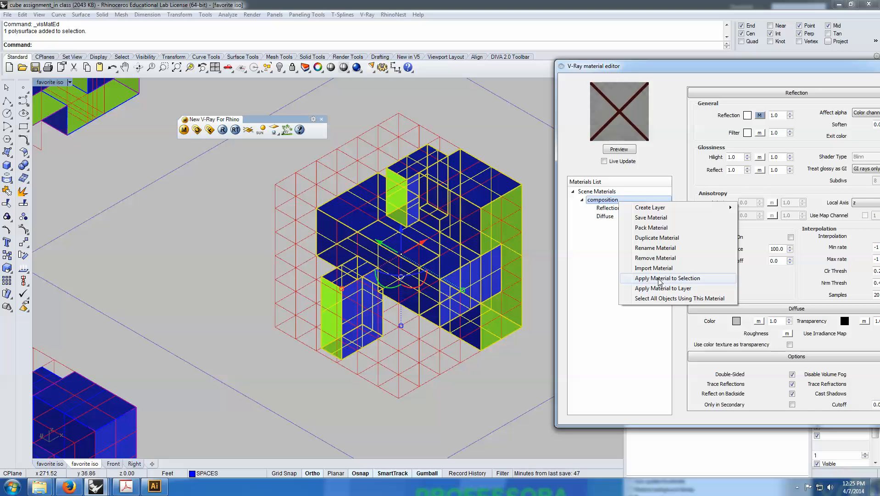
click(659, 278)
click(239, 192)
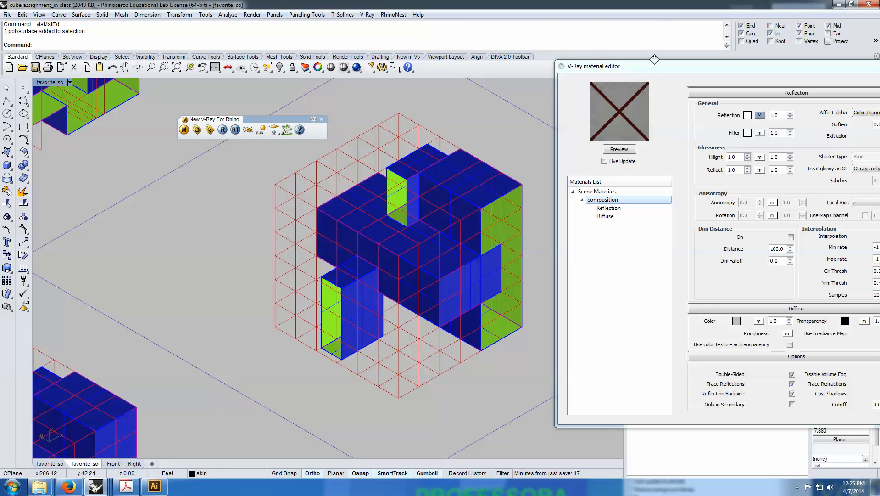
- Create a second Standard material in the scene's V-Ray materials
drag(651, 67, 628, 101)
click(575, 226)
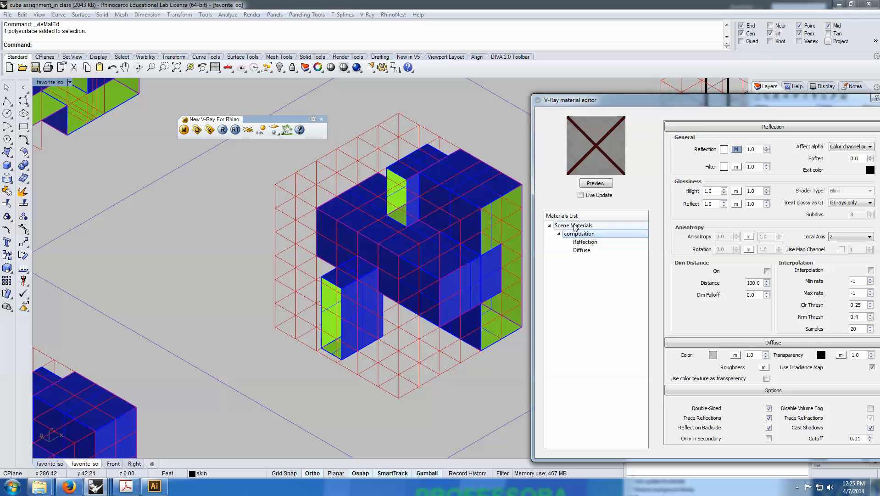
right_click(576, 227)
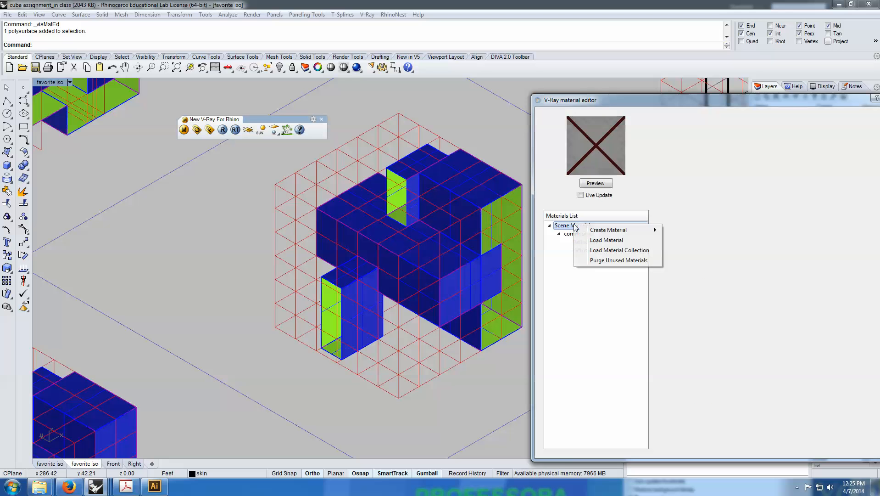
mouse_move(606, 230)
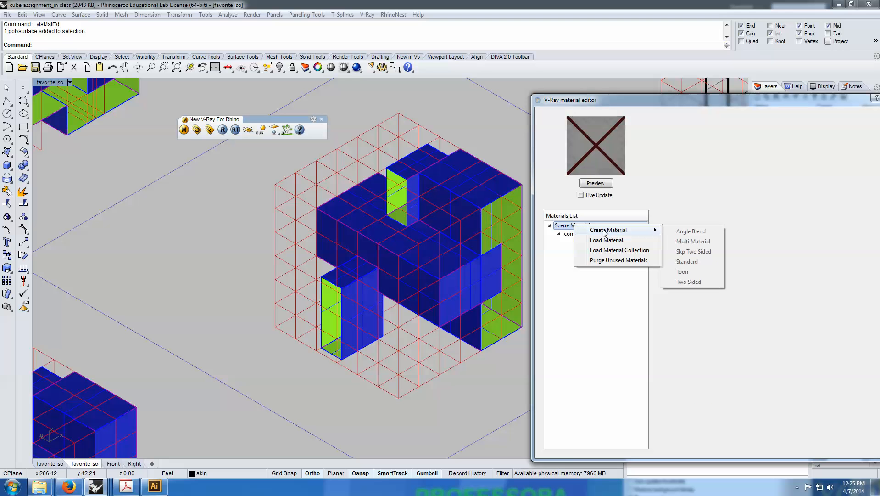
click(690, 261)
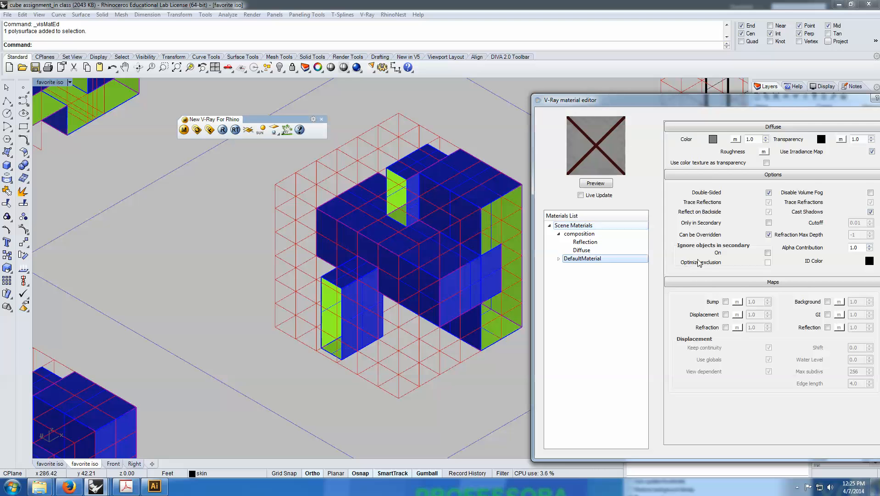
- Rename the new DefaultMaterial to plane
double_click(594, 259)
drag(695, 259, 242, 154)
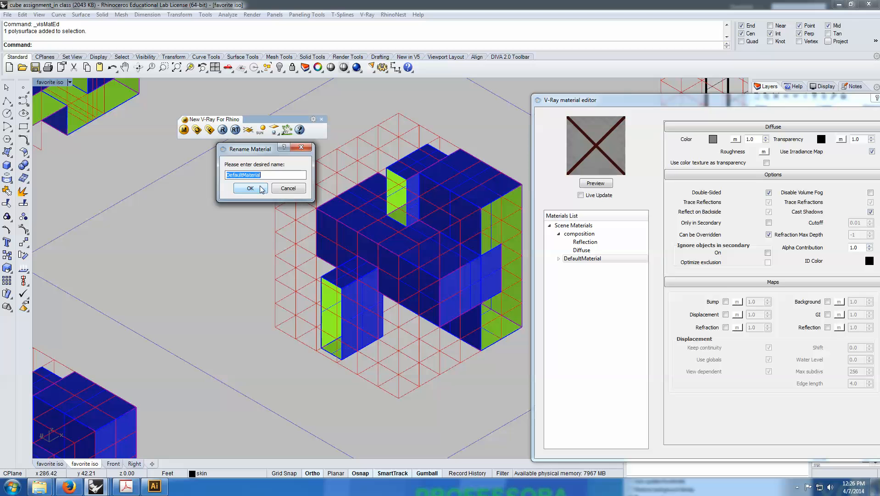
text(pl)
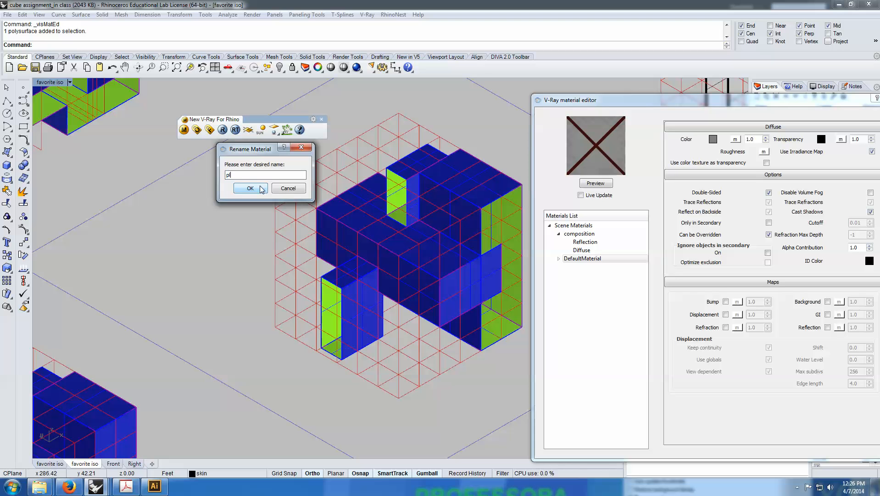
text(ane)
click(254, 189)
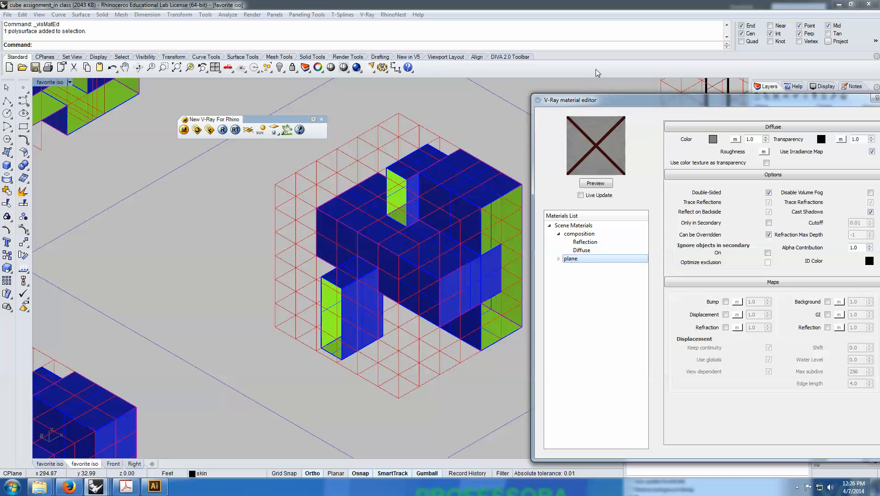
- Add a Reflection layer to the plane material
drag(606, 102, 425, 80)
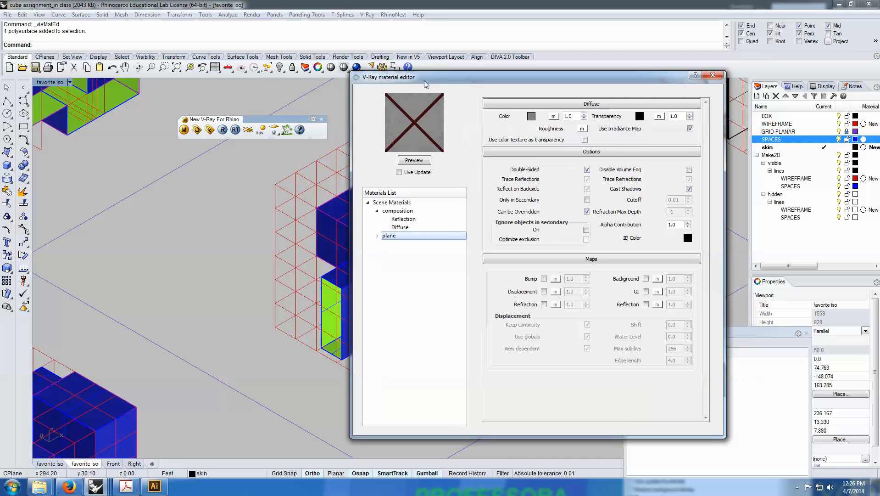
right_click(420, 237)
mouse_move(466, 247)
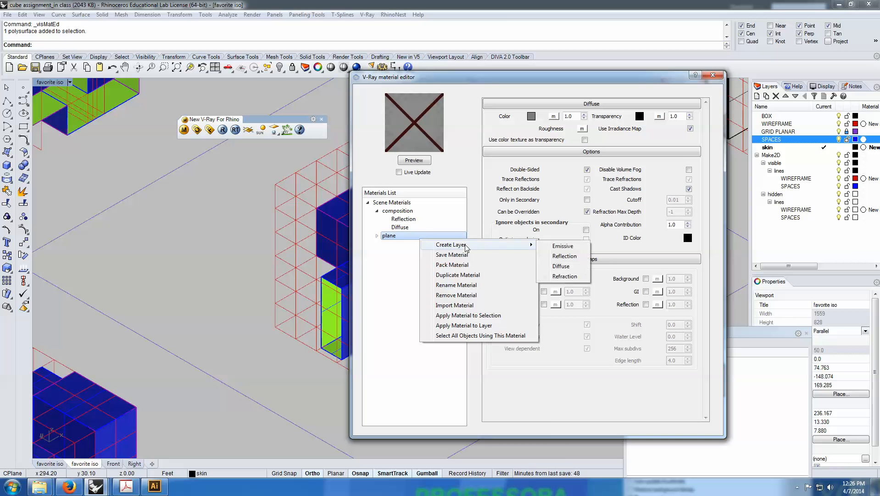
click(571, 258)
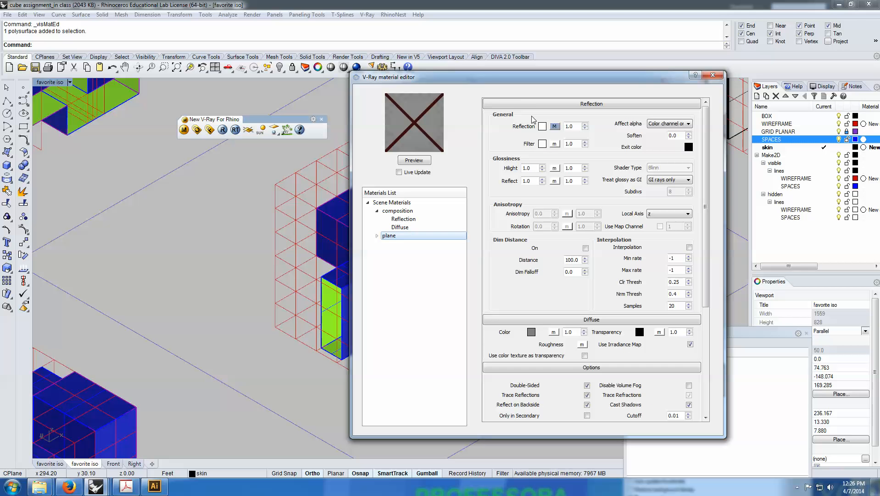
- Set the plane material's diffuse color to the preset Light Gray
click(401, 227)
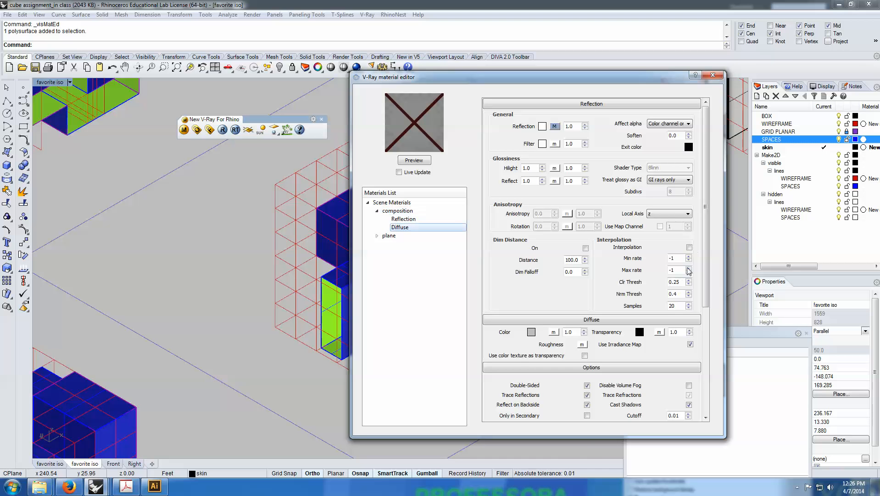
click(389, 236)
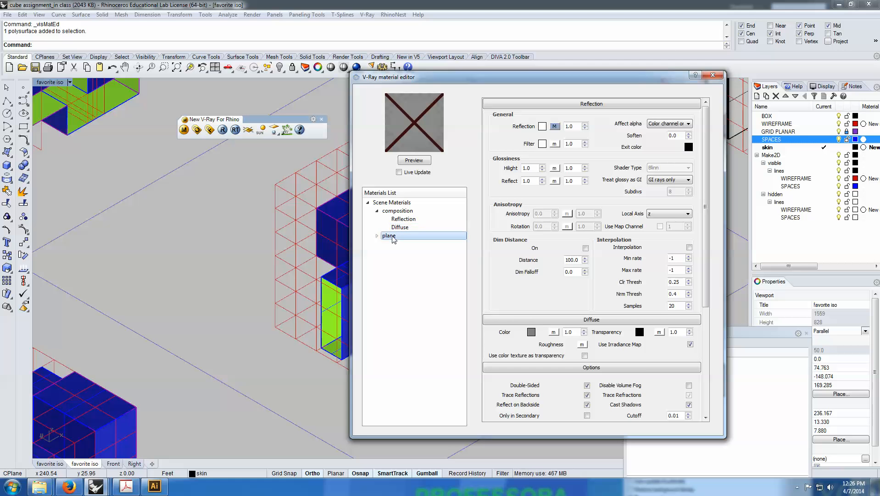
click(531, 332)
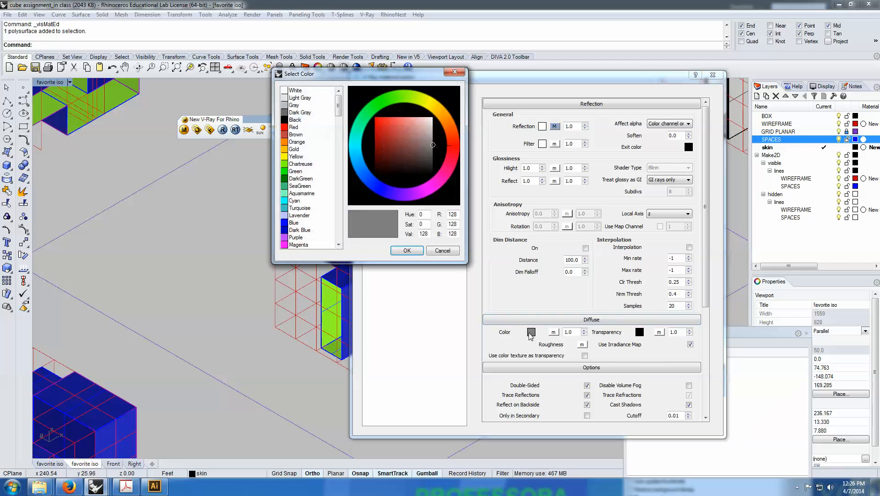
click(294, 98)
click(406, 251)
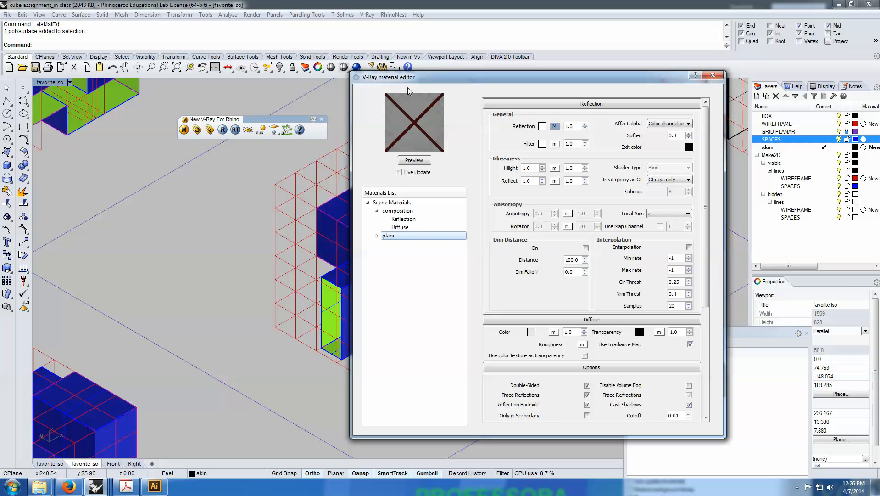
- Draw a rectangular ground plane with the Plane command, covering the whole lettered and numbered grid from corner A7 to the opposite corner
drag(414, 81, 573, 125)
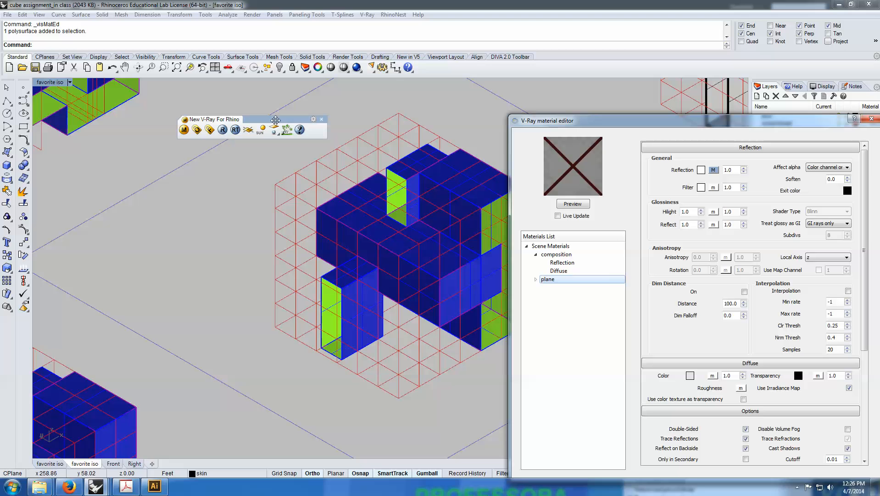
drag(275, 119, 165, 90)
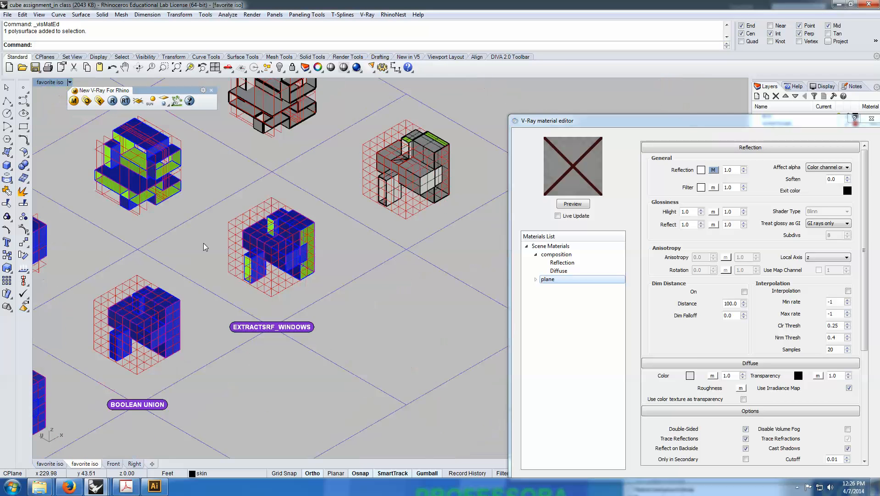
scroll(204, 245, down, 5)
scroll(248, 261, down, 3)
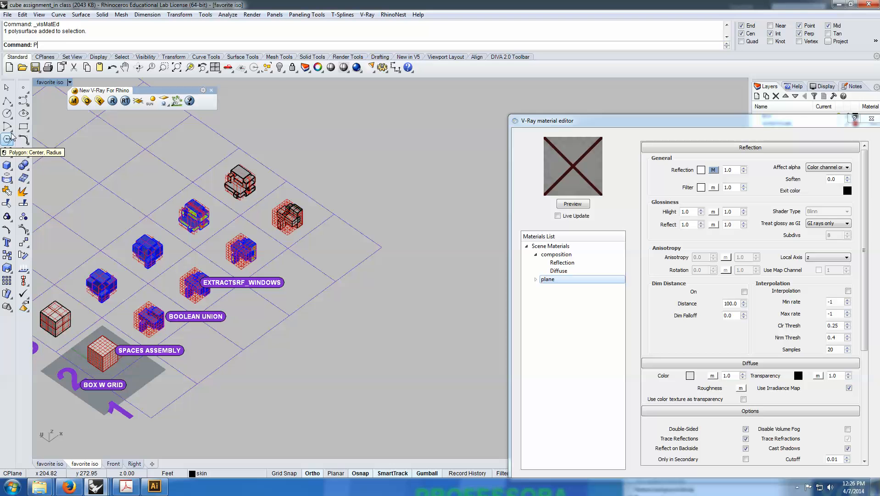
text(lanarSrf)
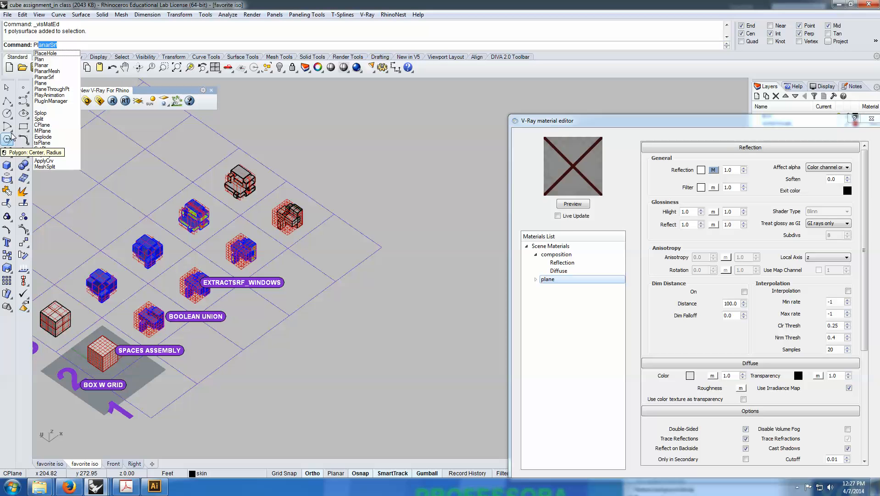
click(41, 83)
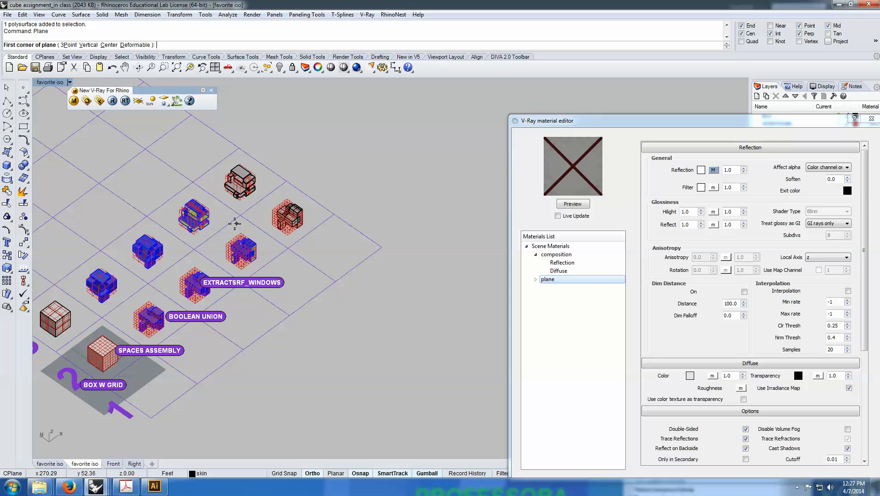
scroll(198, 239, up, 2)
scroll(276, 234, down, 3)
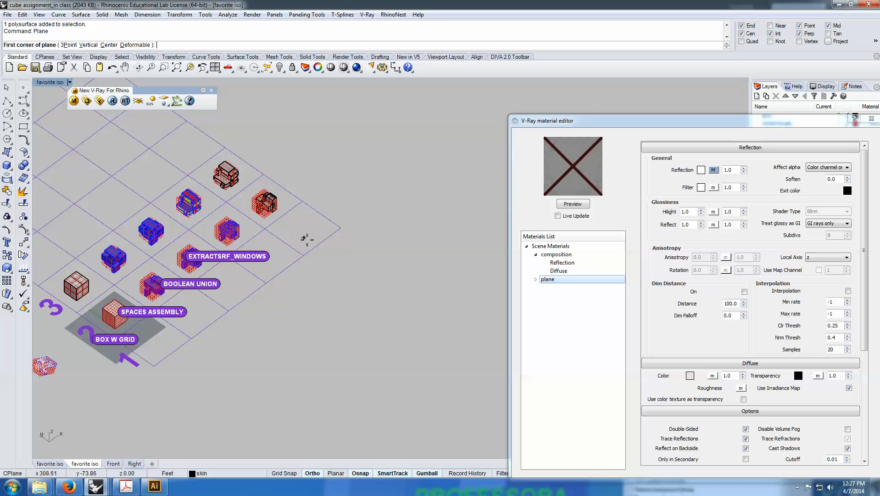
scroll(307, 238, down, 2)
click(83, 207)
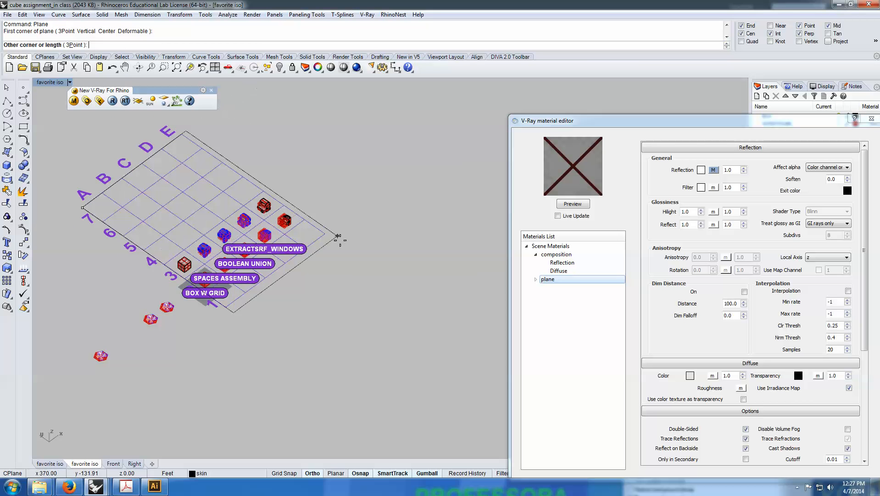
click(338, 236)
- Select the ground plane surface and apply the plane material to it
scroll(237, 262, up, 8)
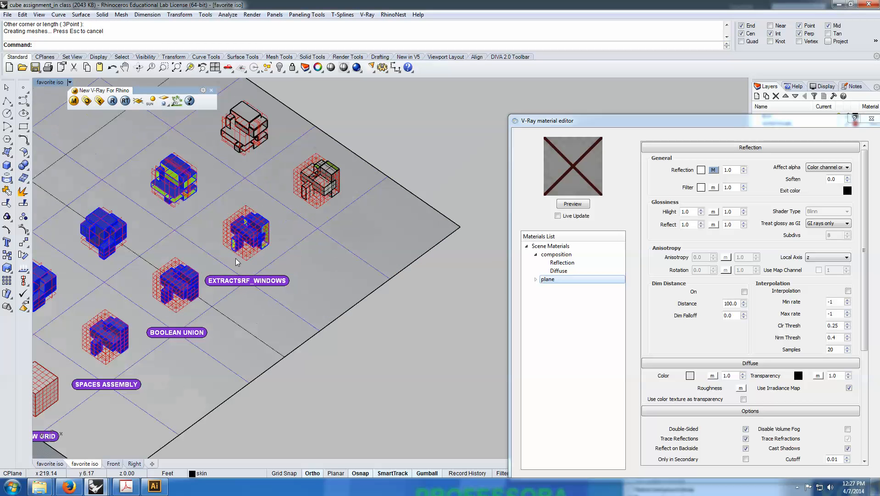
scroll(248, 265, up, 5)
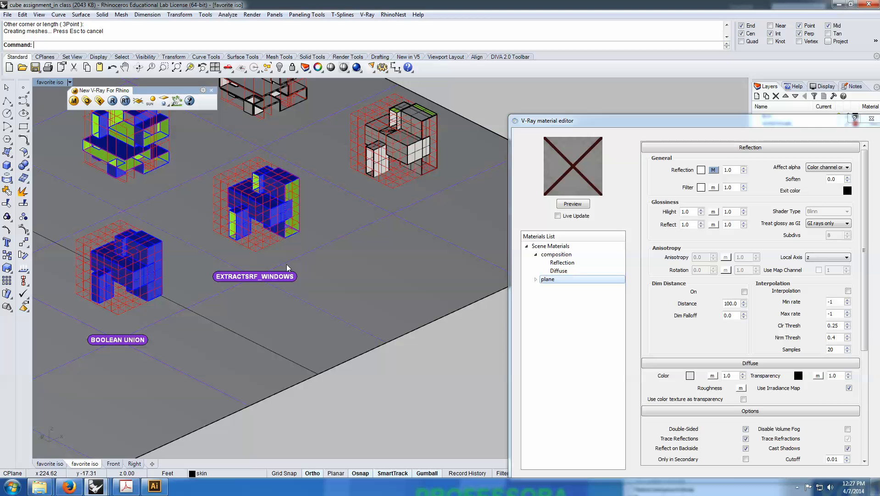
drag(613, 122, 353, 275)
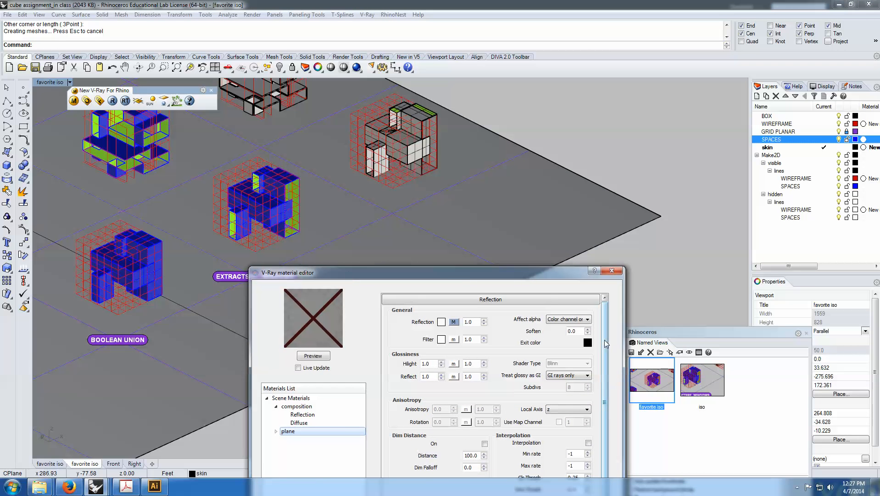
drag(497, 273, 638, 186)
click(333, 295)
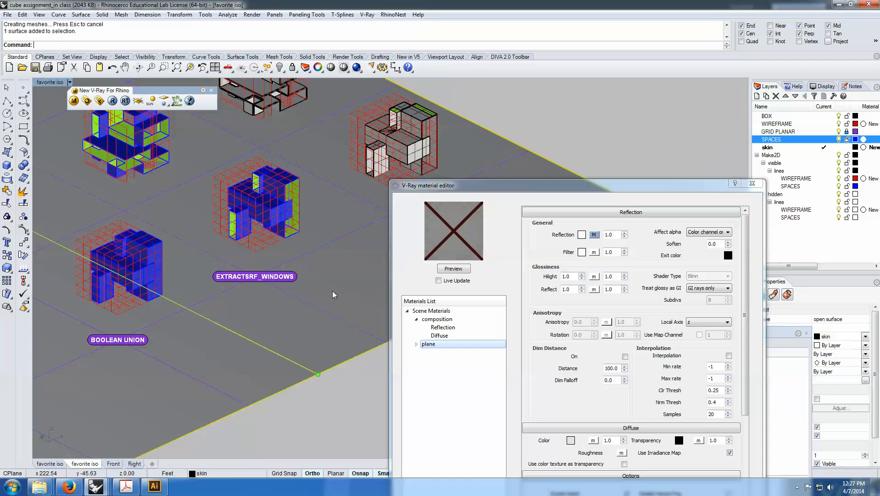
drag(442, 186, 452, 130)
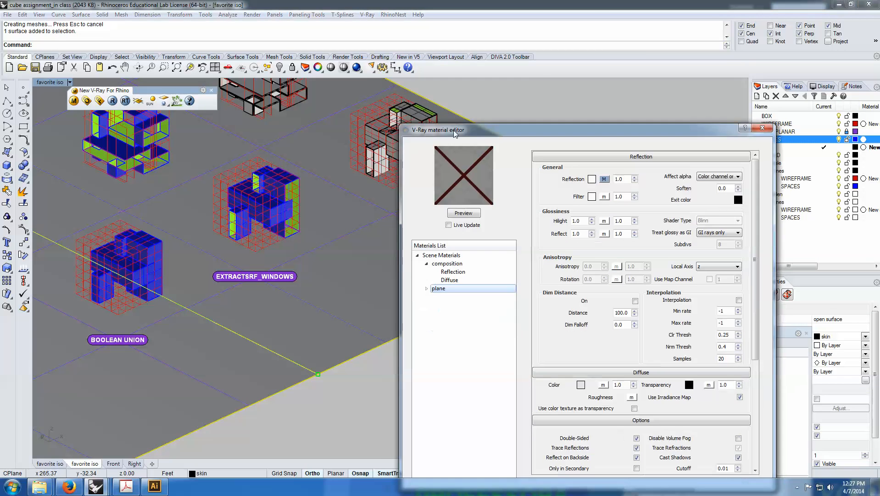
right_click(454, 292)
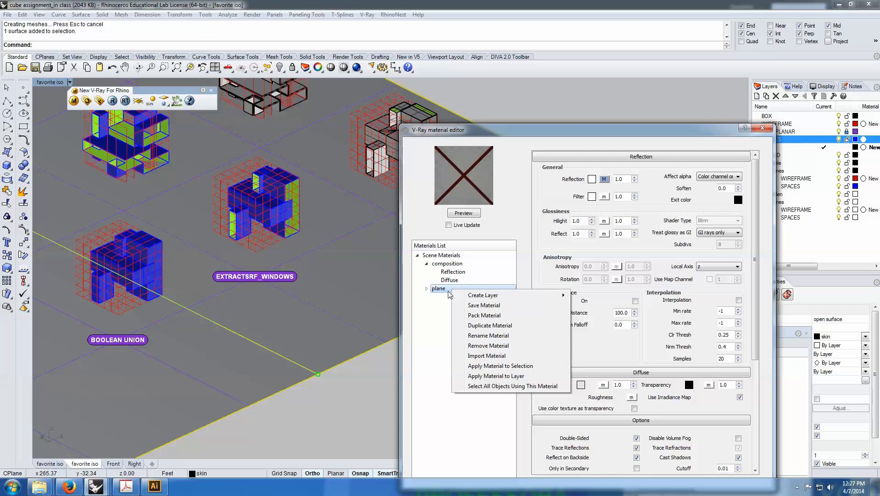
click(501, 367)
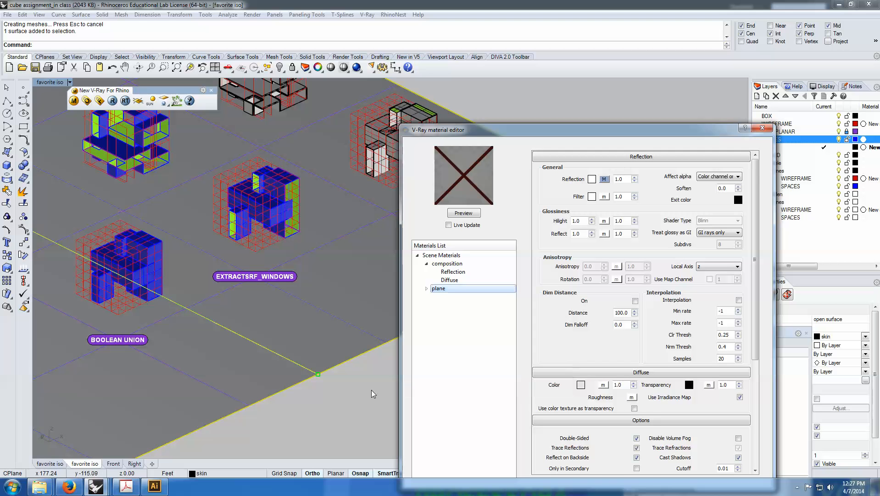
- Restore the named view favorite iso and keep the material editor clear of the model
drag(505, 133, 322, 289)
drag(648, 329, 646, 227)
double_click(648, 275)
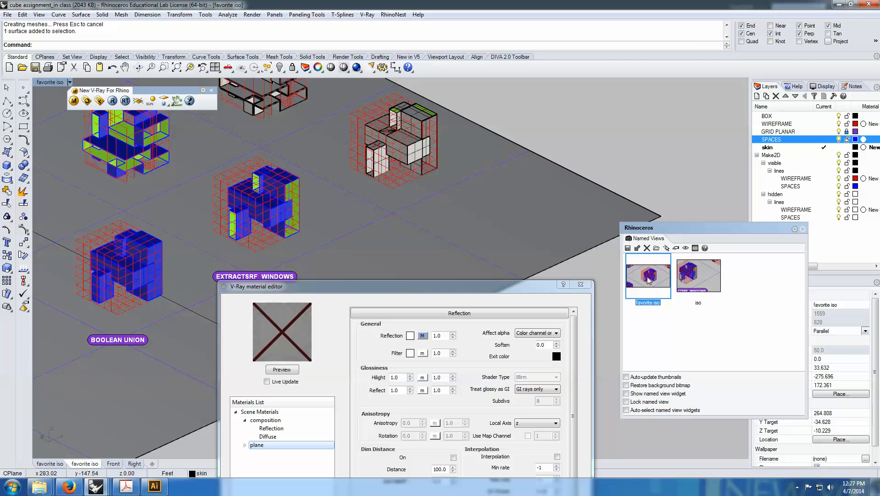
drag(484, 286, 844, 96)
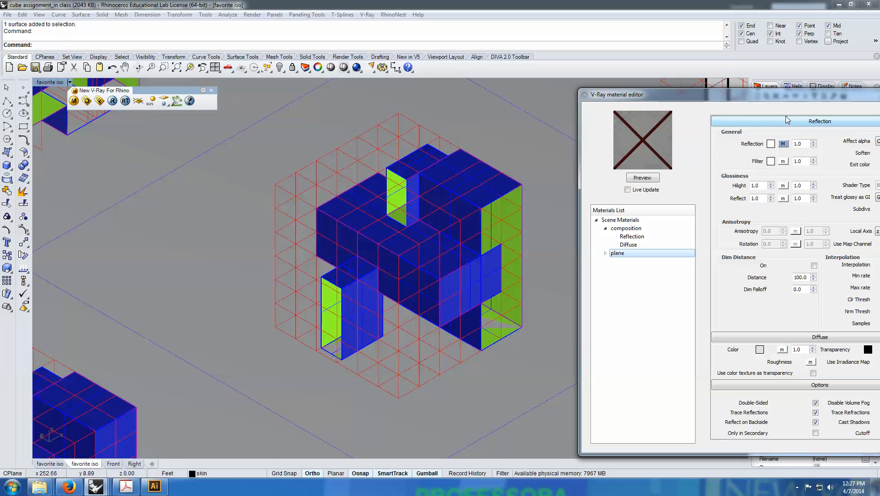
- Run a V-Ray test render of the favorite iso view, check the materials and ground shadows, and close the frame buffer
click(113, 100)
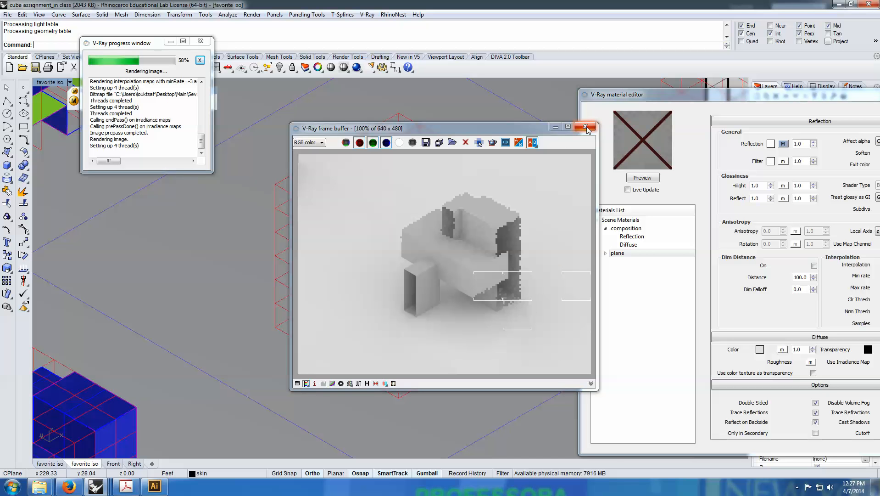
drag(486, 130, 392, 120)
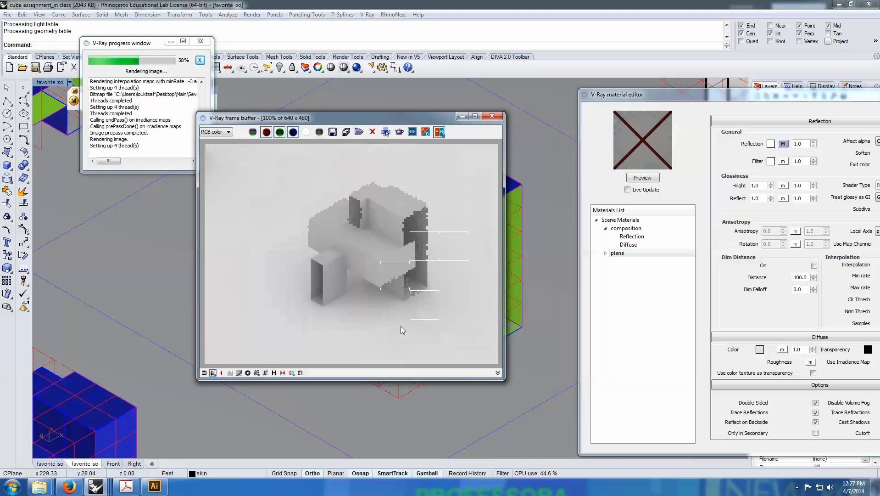
click(497, 117)
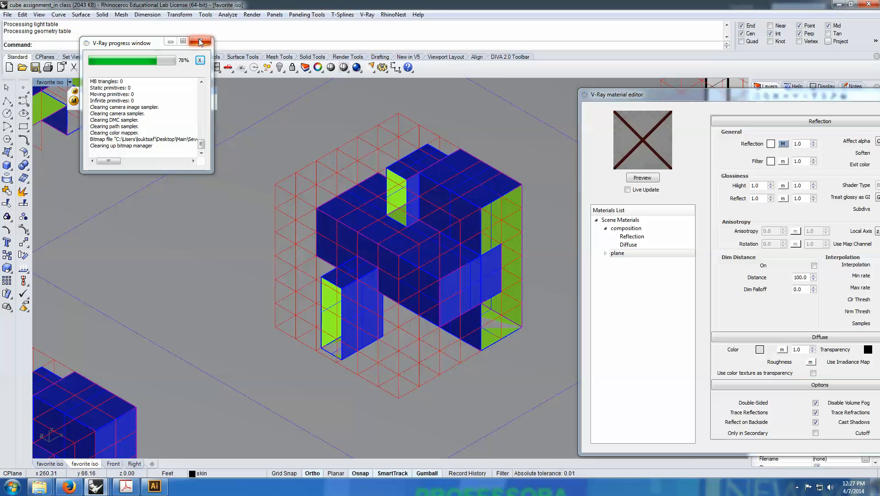
- Add a directional light aimed at the base of the EXTRACTSRF_WINDOWS cube, starting from a point high above the grid with Ortho off
click(244, 185)
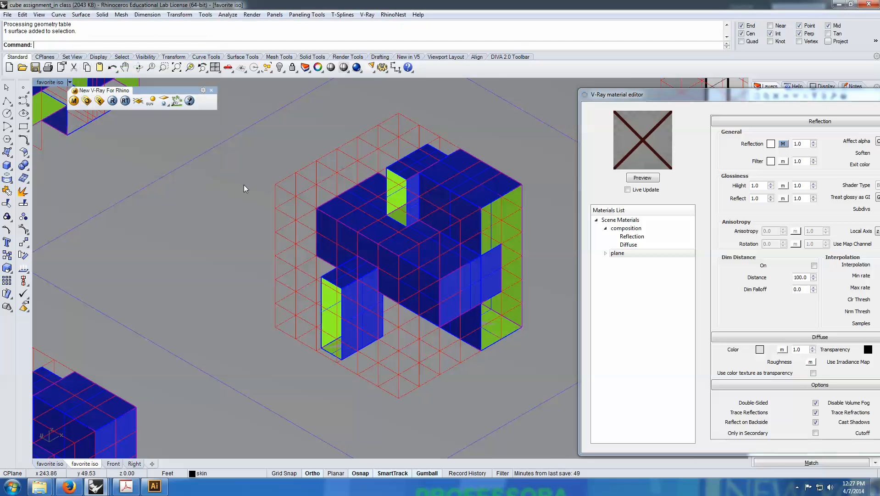
click(371, 70)
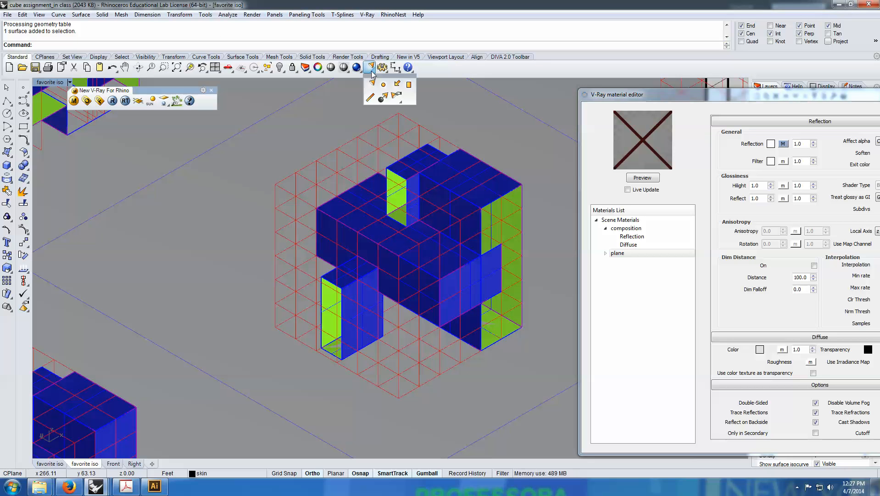
click(398, 84)
scroll(296, 301, down, 5)
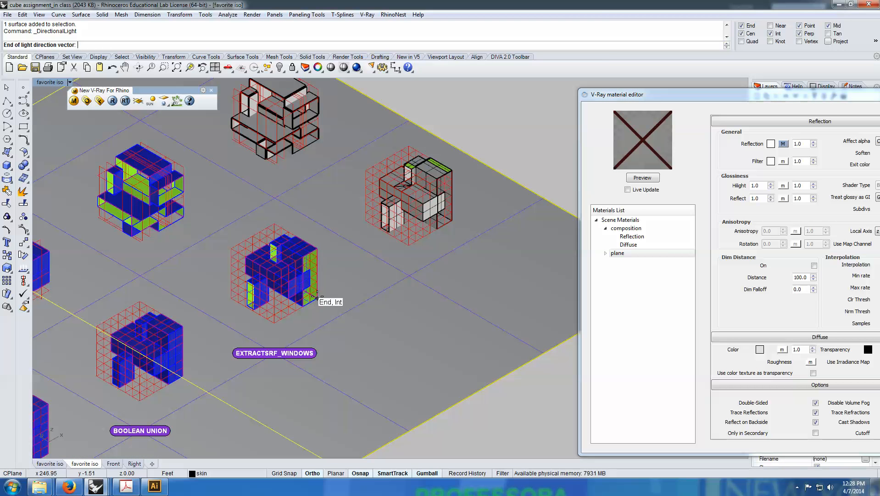
click(296, 302)
scroll(296, 302, down, 6)
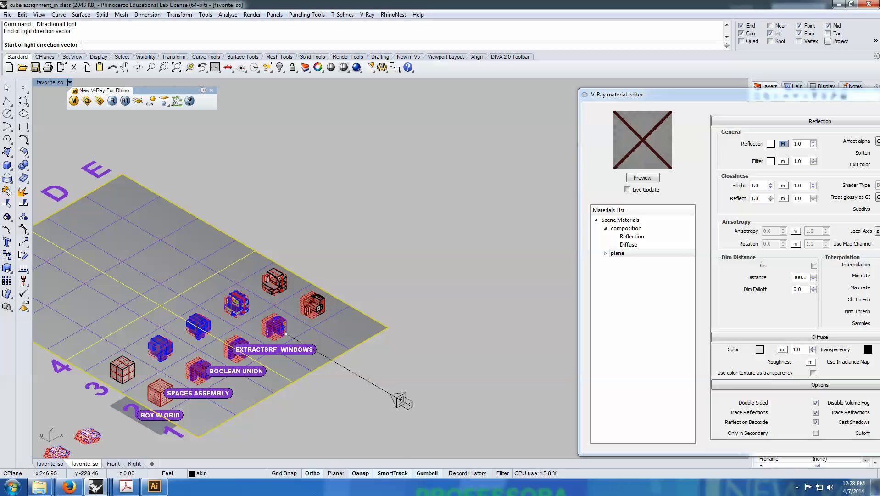
key(F8)
scroll(394, 447, down, 6)
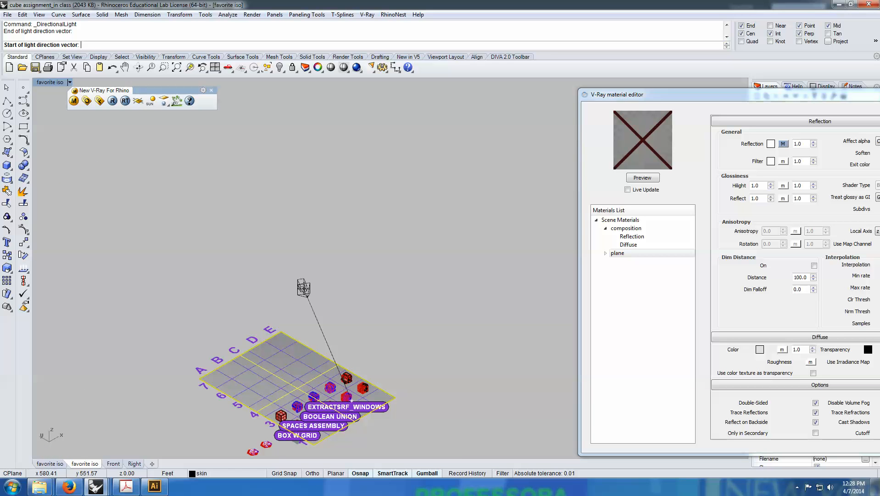
click(320, 341)
- Reposition the directional light above the ground plane with the gumball and check its placement from a low side angle
scroll(312, 321, up, 4)
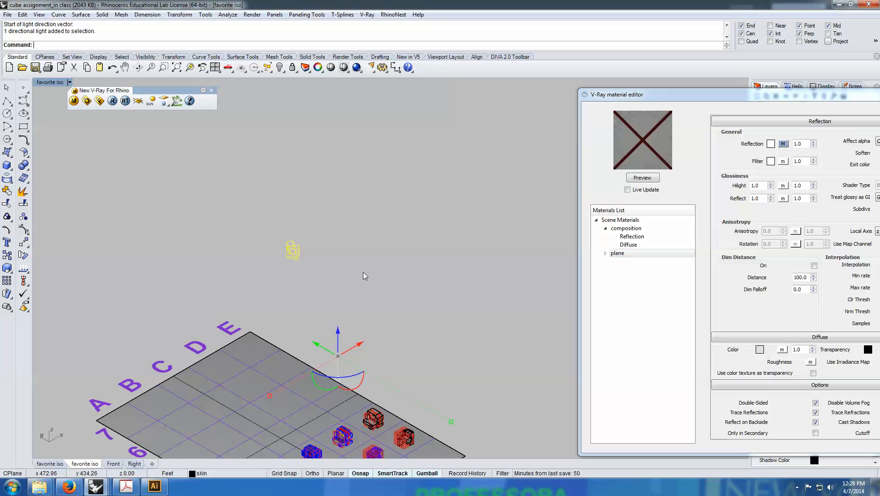
right_drag(363, 272, 322, 381)
drag(311, 374, 301, 262)
mouse_move(335, 275)
right_down()
mouse_move(367, 280)
mouse_move(351, 289)
mouse_move(333, 264)
right_up()
drag(331, 265, 308, 275)
click(426, 296)
scroll(277, 242, down, 5)
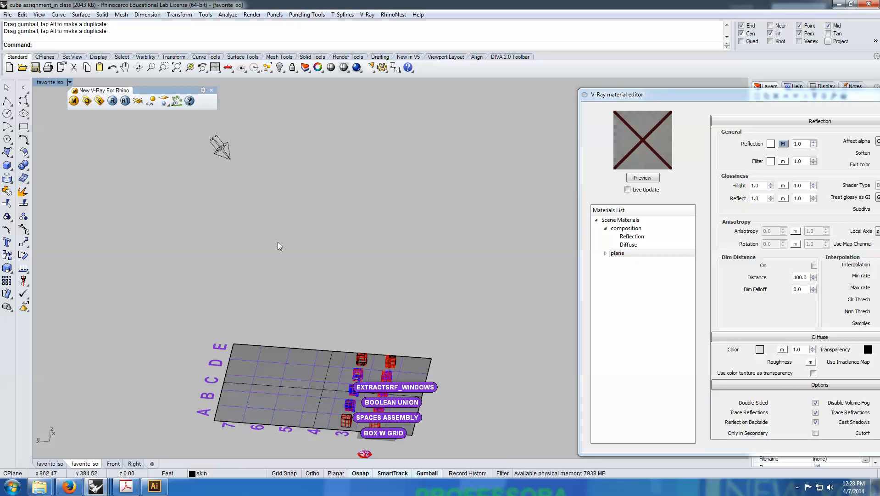
click(246, 167)
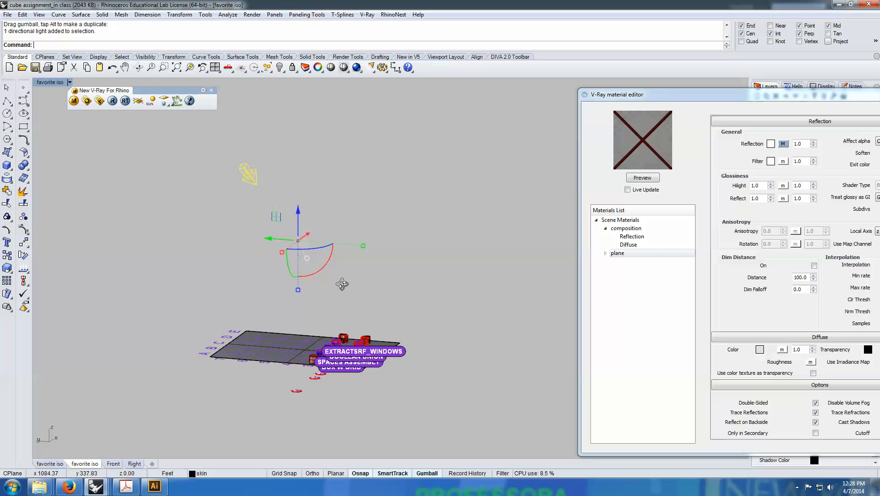
right_drag(337, 277, 337, 286)
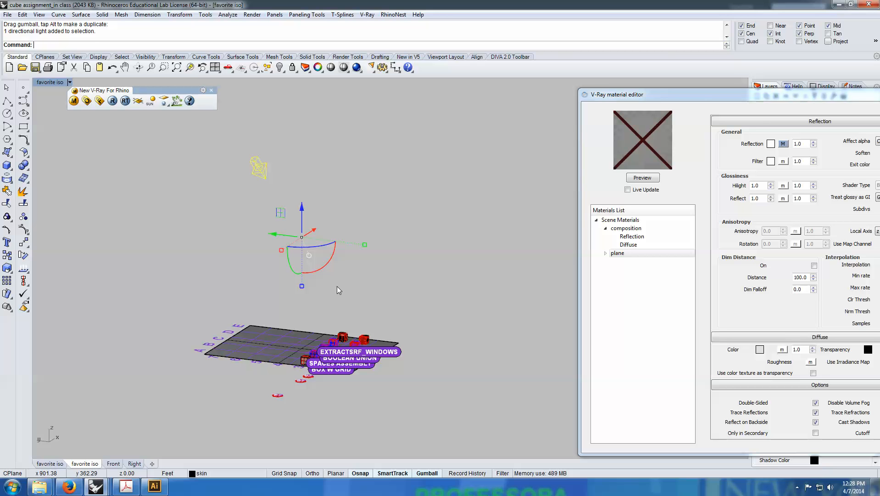
- Restore the named view favorite iso, keep the floating windows clear of the model, and render the view with V-Ray
drag(698, 98, 563, 312)
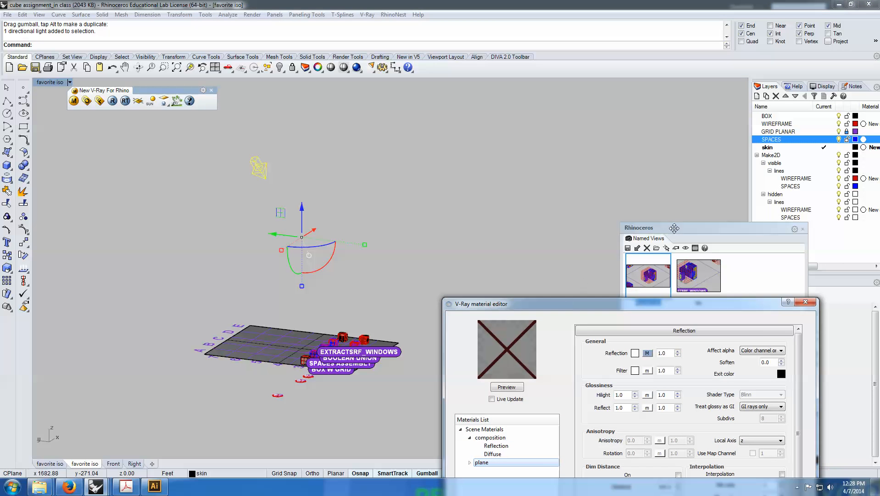
drag(675, 227, 613, 120)
double_click(588, 168)
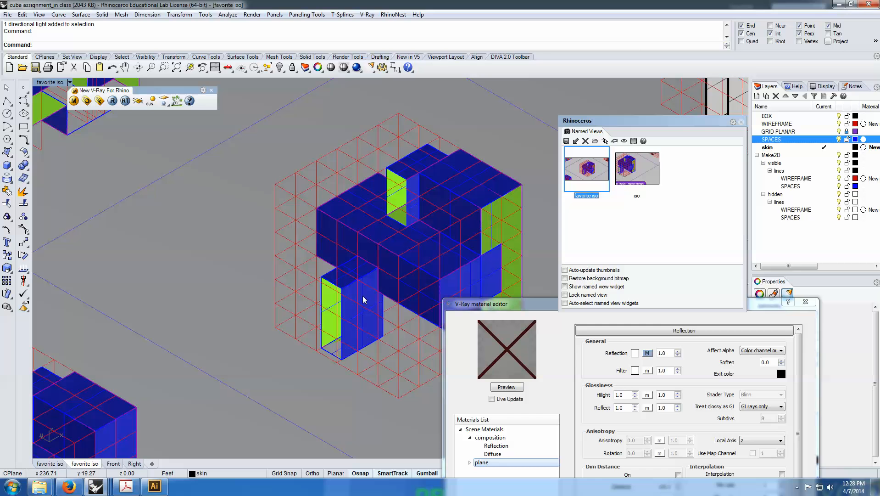
drag(541, 303, 649, 294)
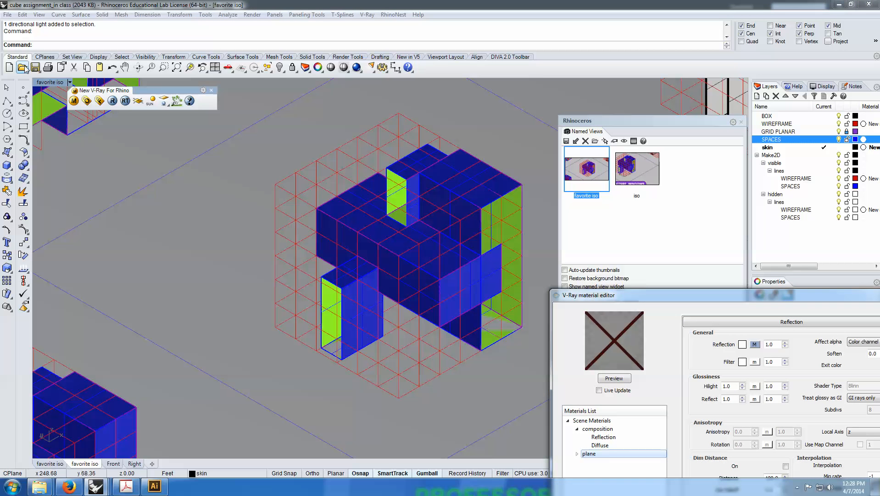
click(113, 101)
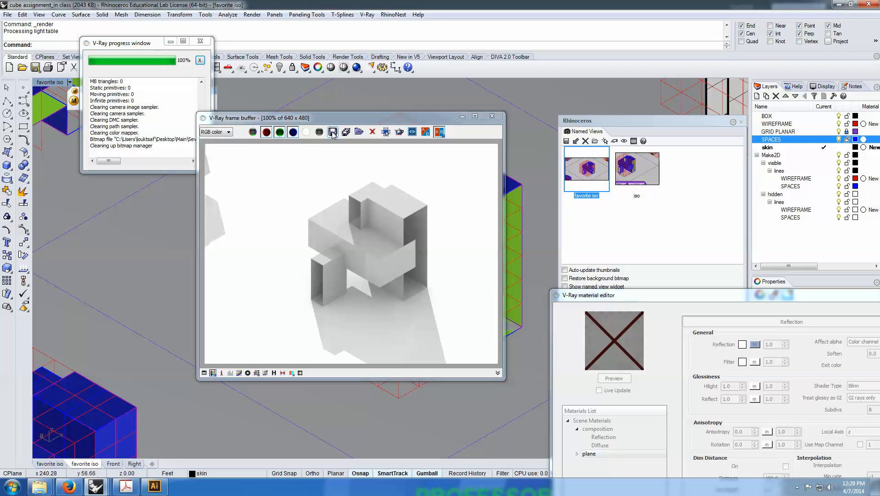
- Save the rendered image to the Desktop as a11 in Portable Network Graphics (*.png) format
click(333, 132)
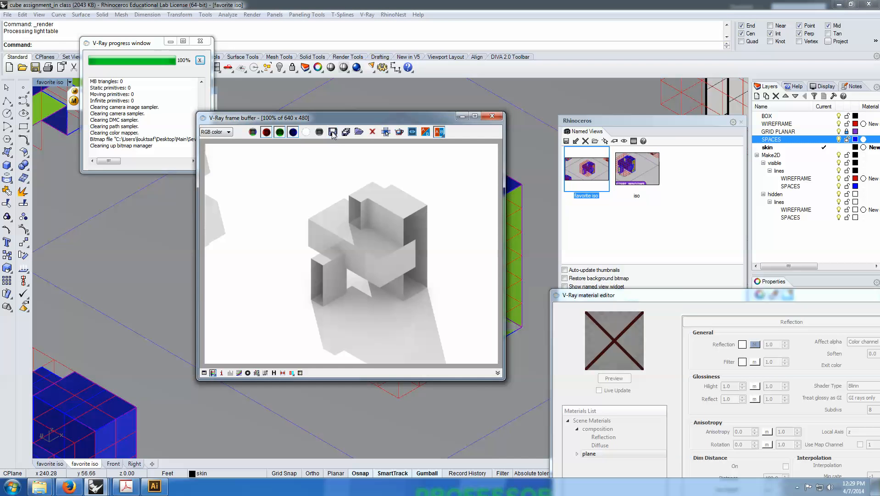
drag(368, 138, 343, 127)
scroll(319, 229, up, 2)
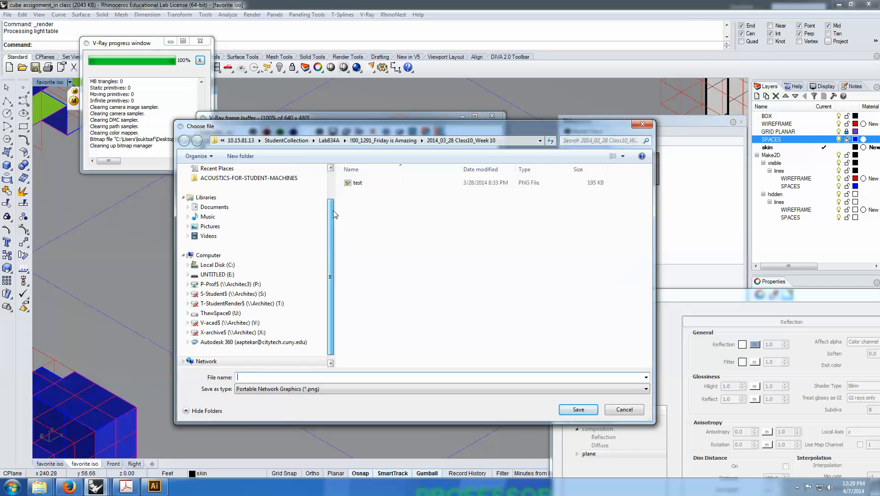
click(217, 183)
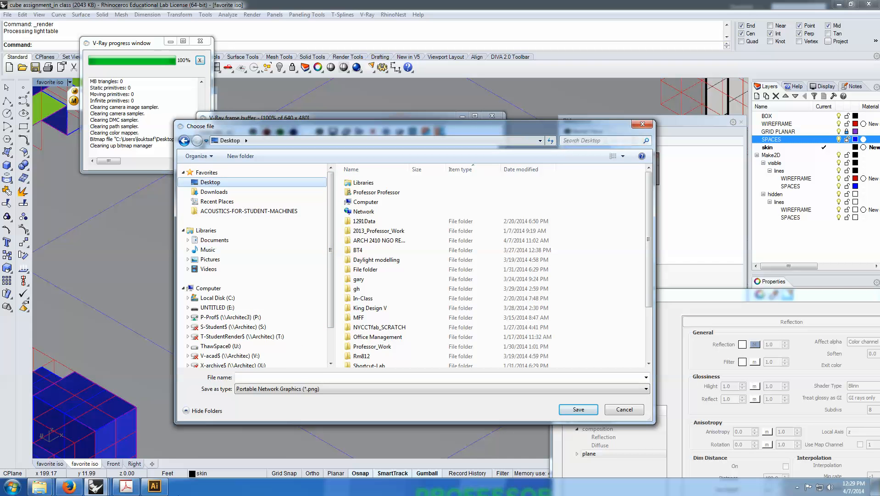
click(253, 378)
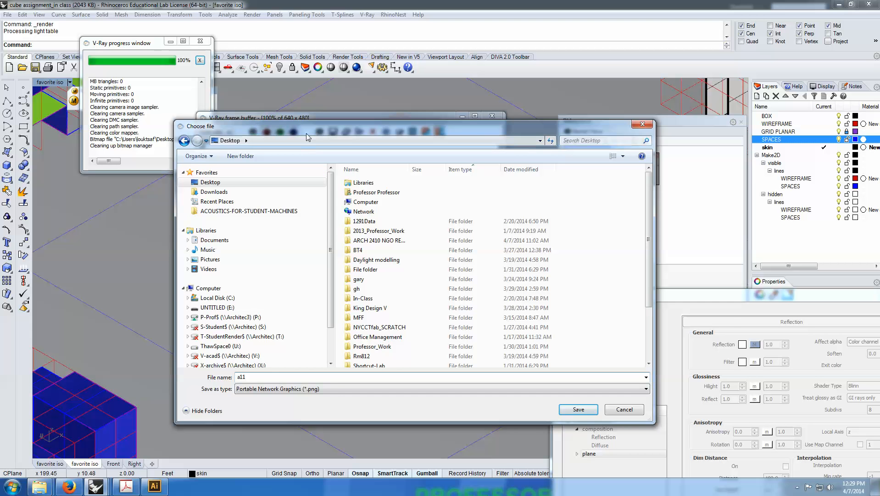
drag(306, 128, 489, 41)
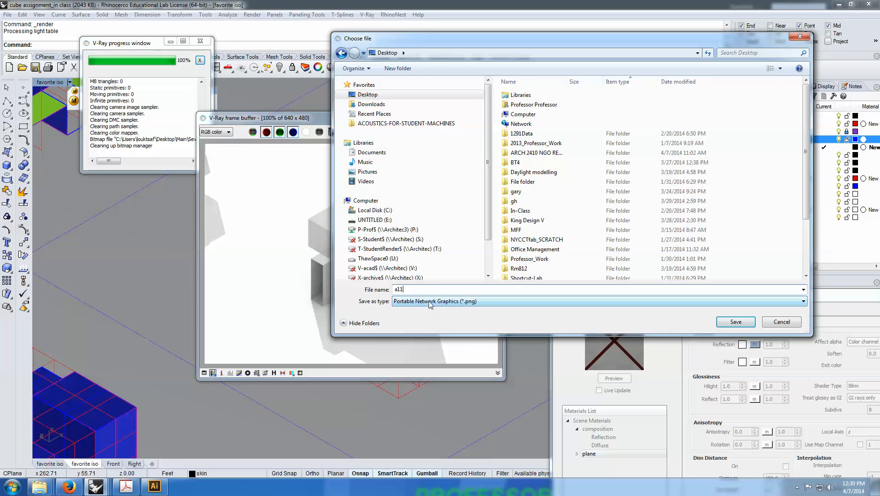
click(515, 300)
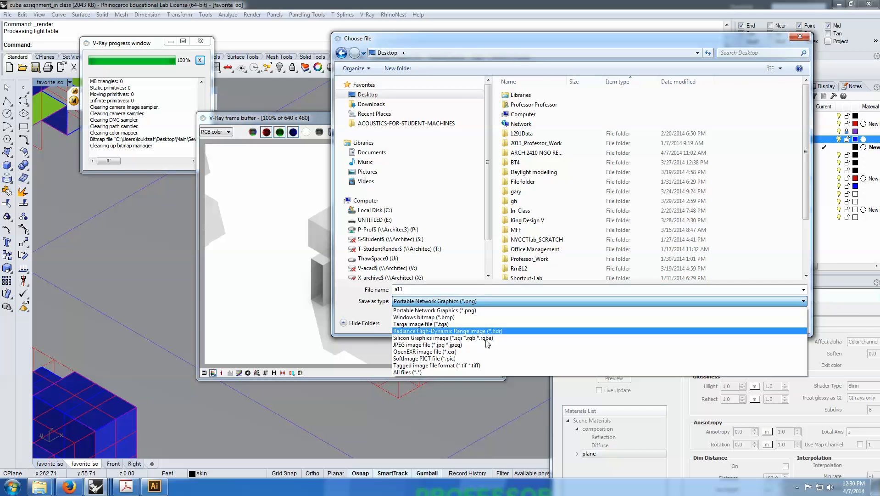
click(480, 311)
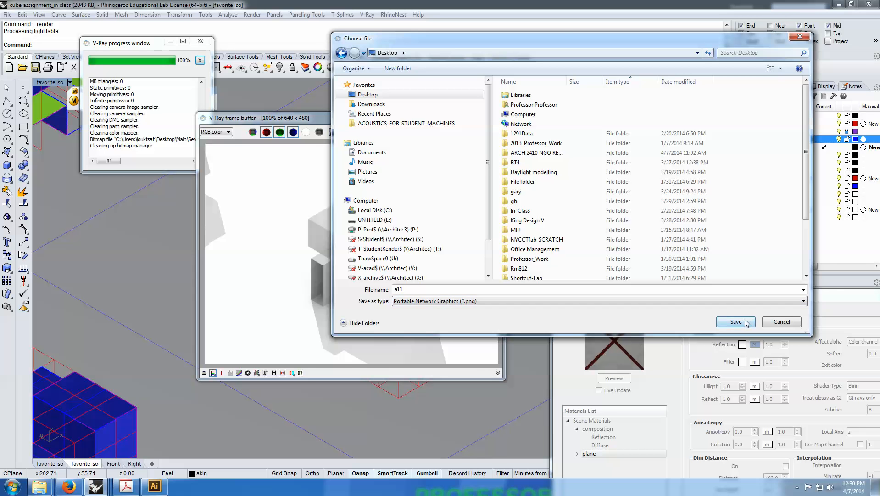
click(747, 322)
- Minimize the frame buffer, Rhino and Illustrator to reach the desktop, and close the V-Ray progress window
drag(417, 122, 389, 104)
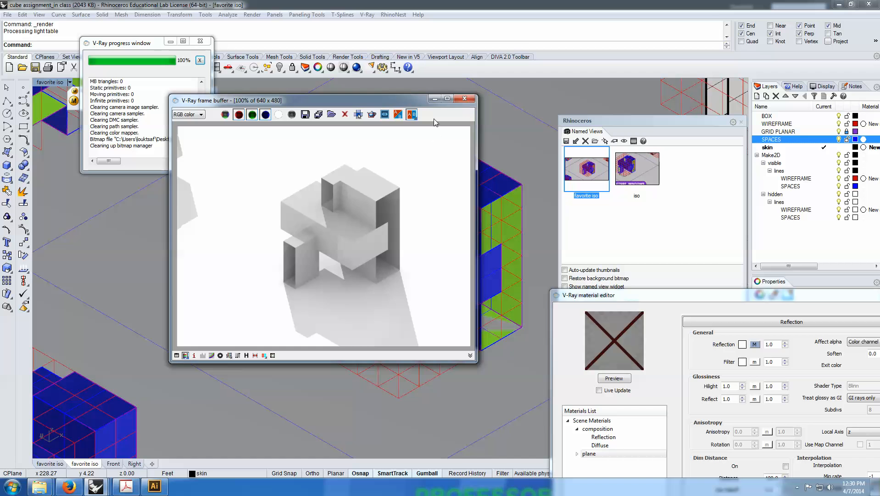
click(434, 99)
click(839, 6)
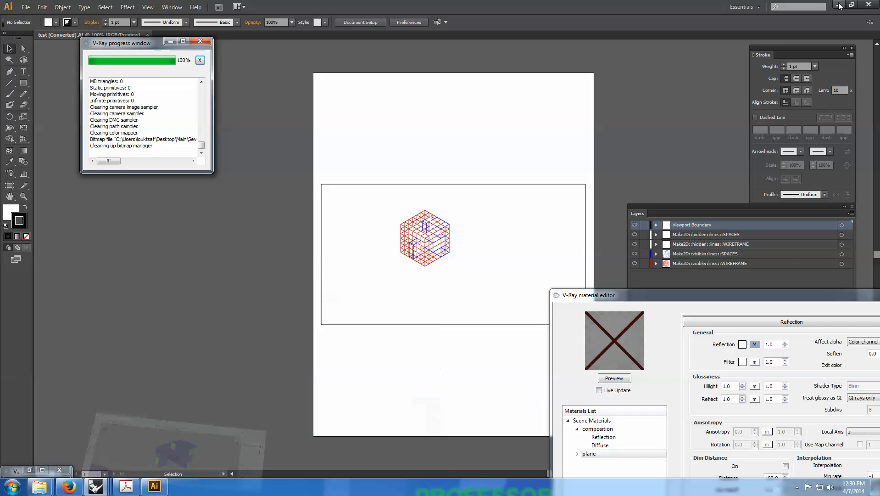
click(839, 5)
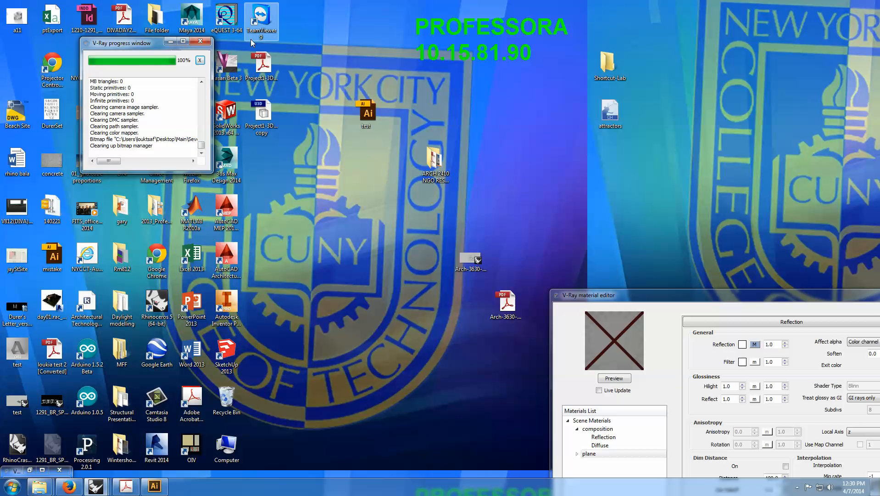
click(200, 41)
- Place the a11 image beside the test Illustrator file on the desktop, then view it in Photo Viewer and close it
drag(17, 17, 511, 80)
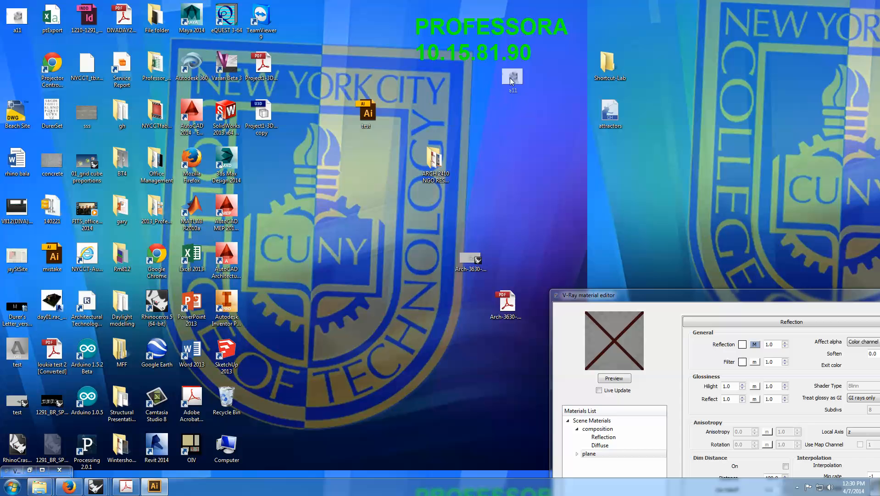
drag(399, 106, 406, 112)
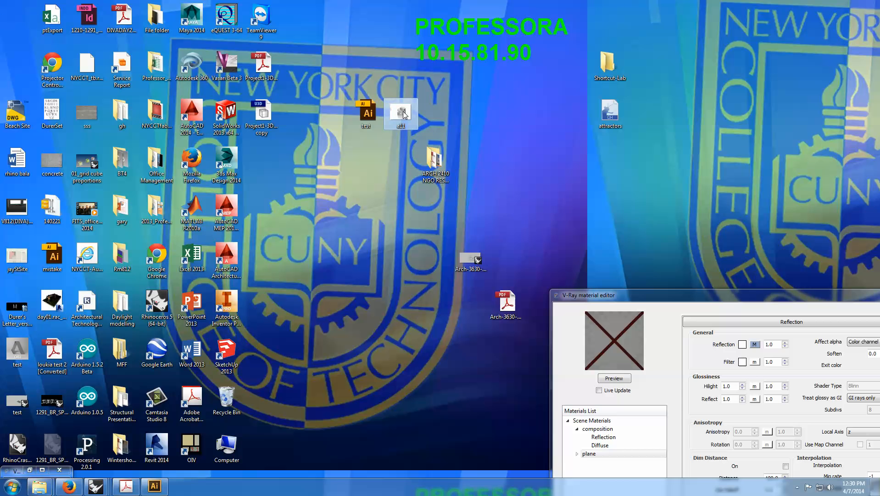
double_click(404, 111)
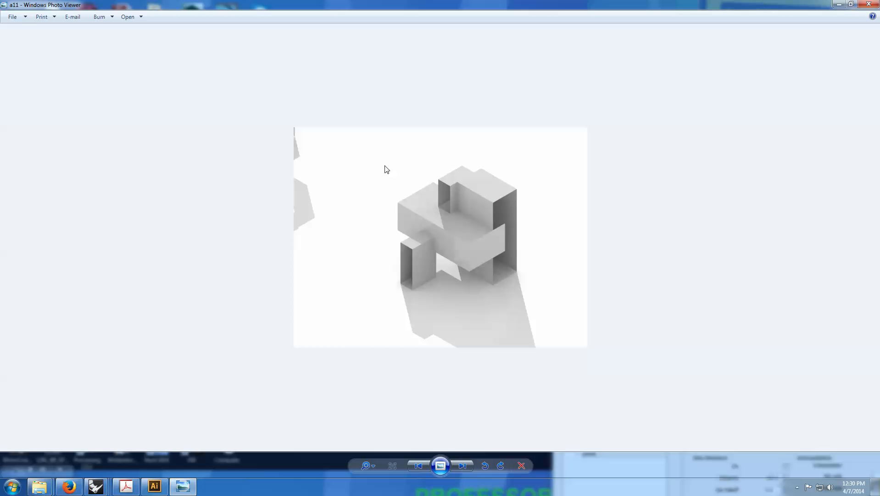
click(868, 5)
click(469, 109)
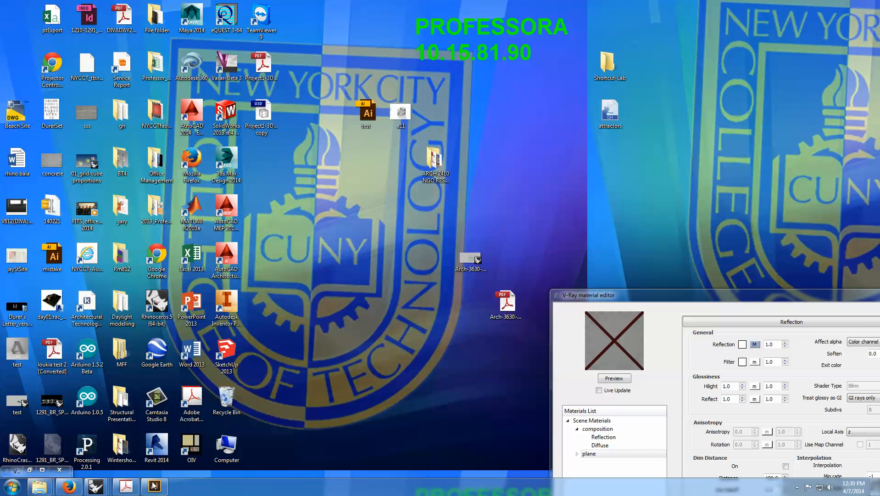
- Switch to the test drawing in Illustrator and enlarge the cube line drawing to 150% with Direct Selection ready
mouse_move(154, 489)
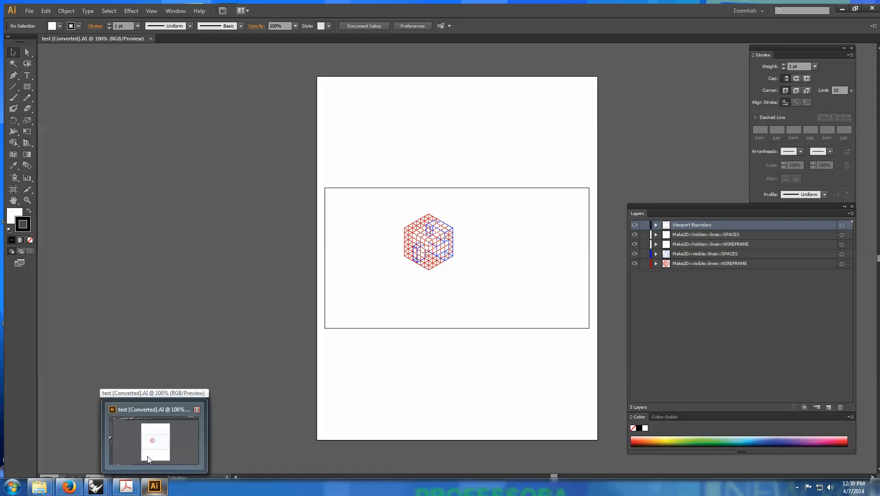
click(147, 456)
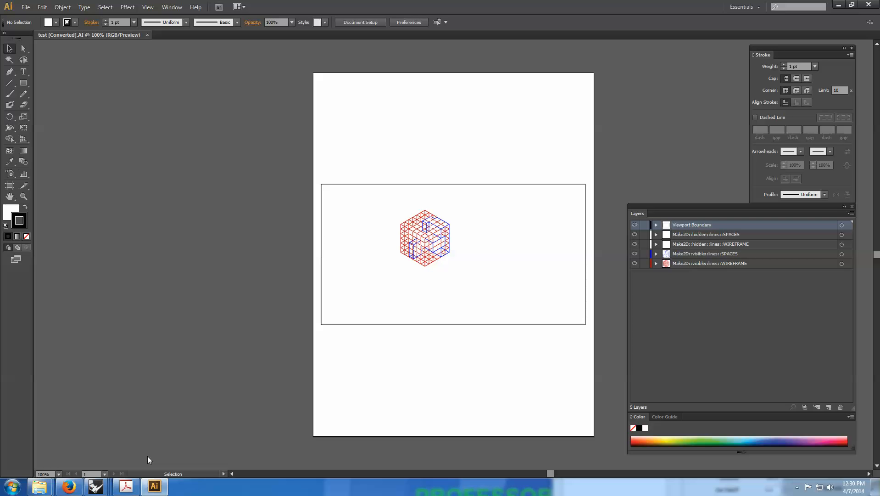
drag(499, 123, 423, 102)
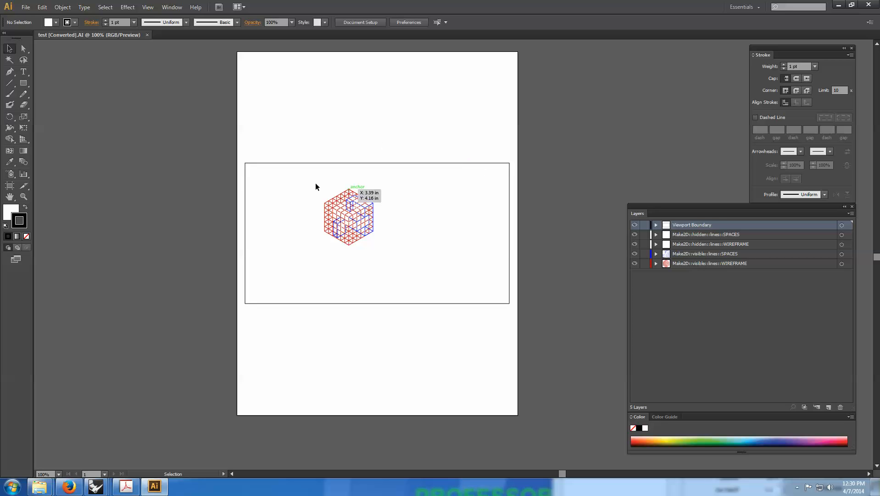
key(a)
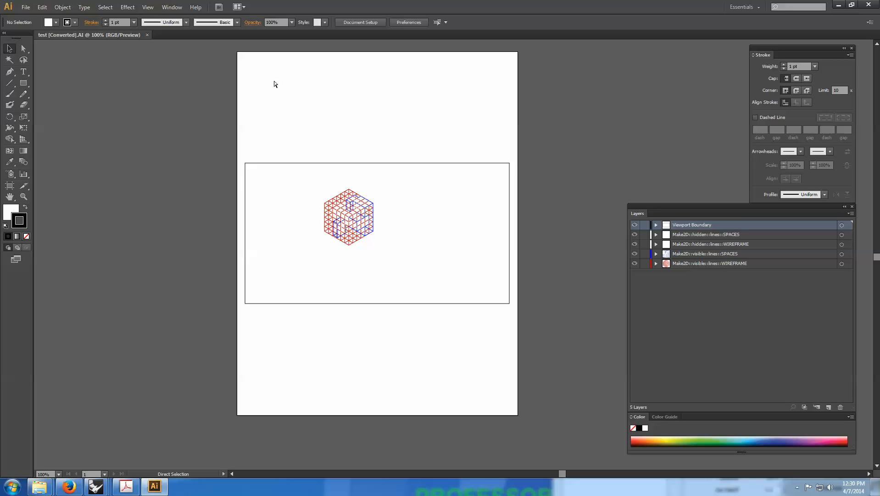
key(ctrl+plus)
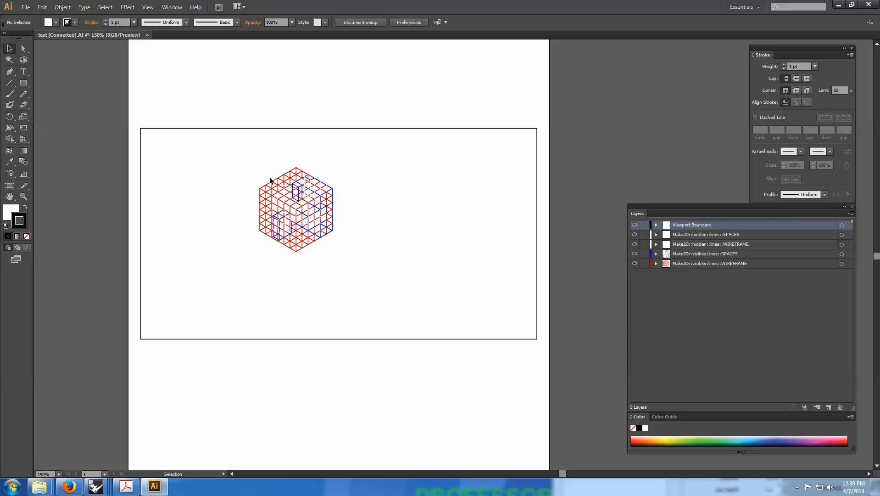
- Examine the imported cube linework up close and in relation to the whole artboard
key(ctrl+plus)
key(ctrl+plus)
key(space)
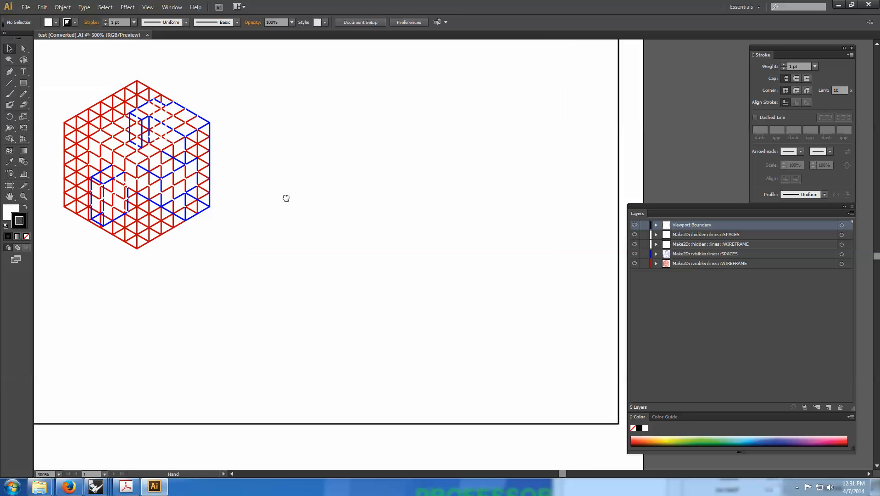
drag(285, 197, 398, 239)
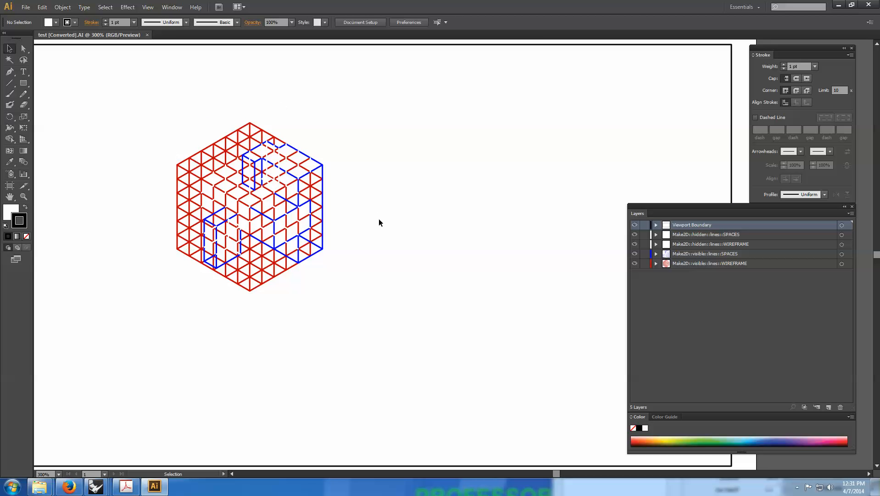
key(ctrl+minus)
key(ctrl+minus)
key(ctrl+minus)
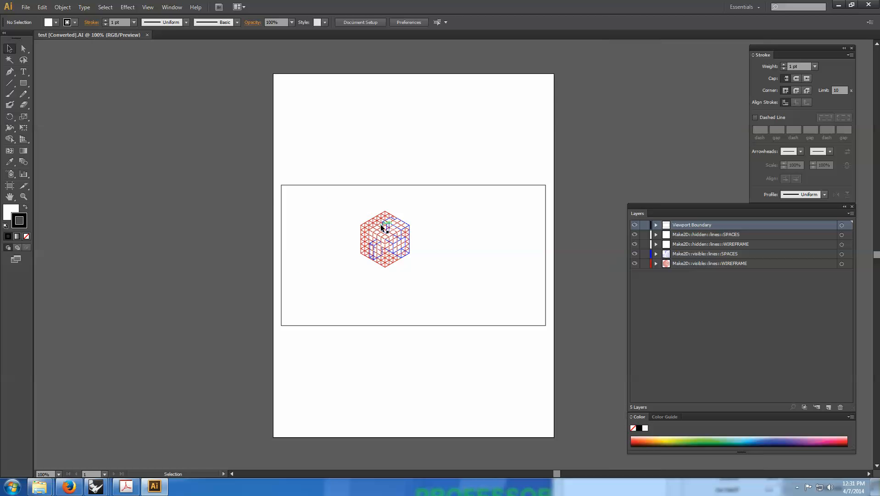
- Place the Layers panel beside the artboard and review the hidden and visible SPACES and WIREFRAME layers and the viewport boundary
drag(688, 206, 616, 76)
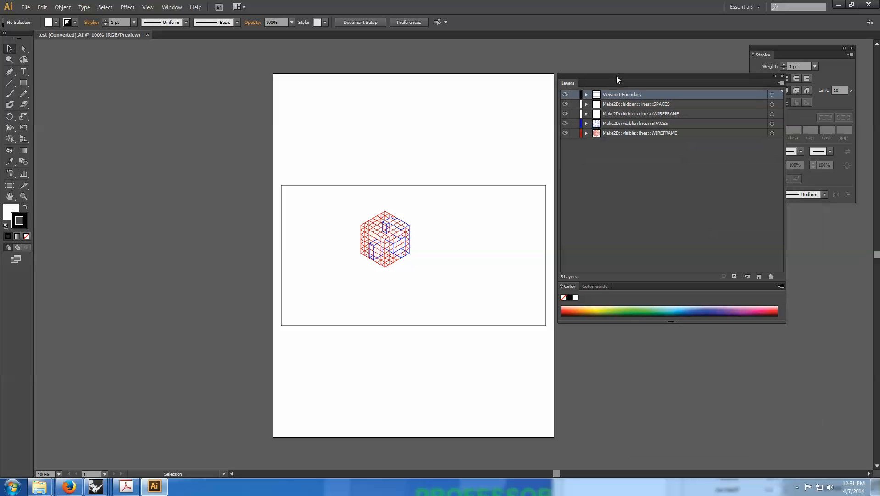
click(636, 105)
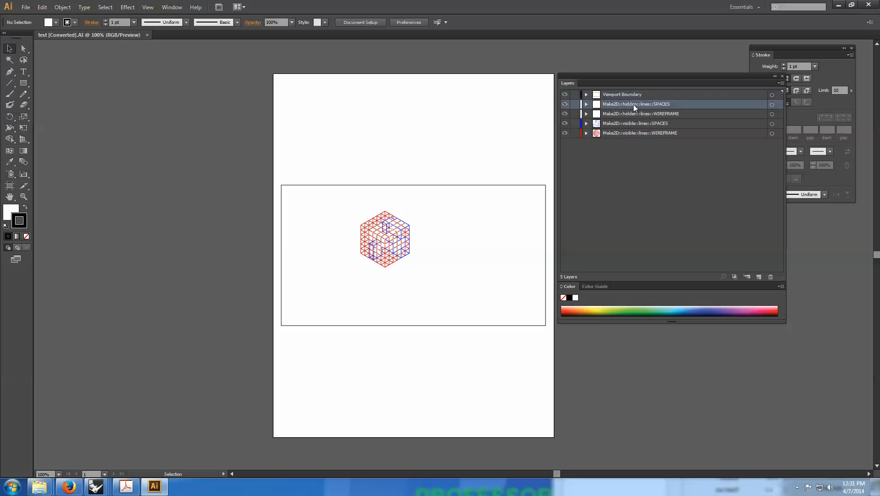
click(633, 114)
click(626, 105)
click(626, 113)
click(628, 124)
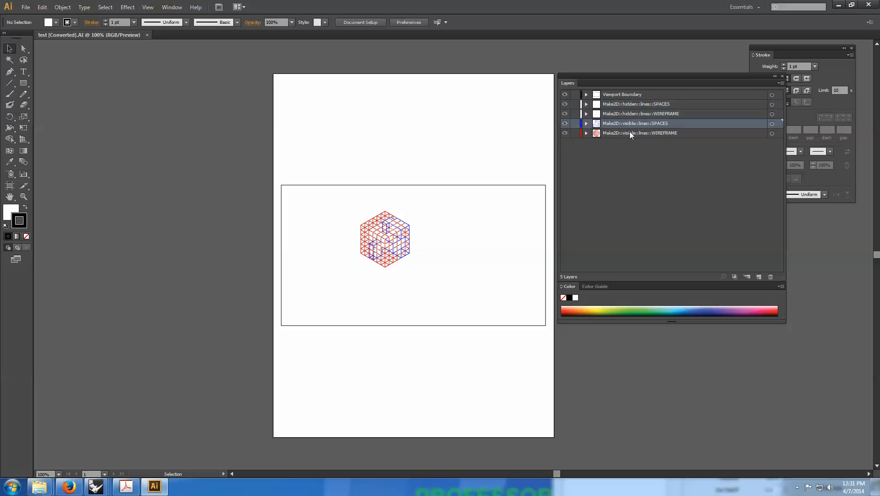
click(630, 131)
click(628, 123)
drag(330, 231, 280, 158)
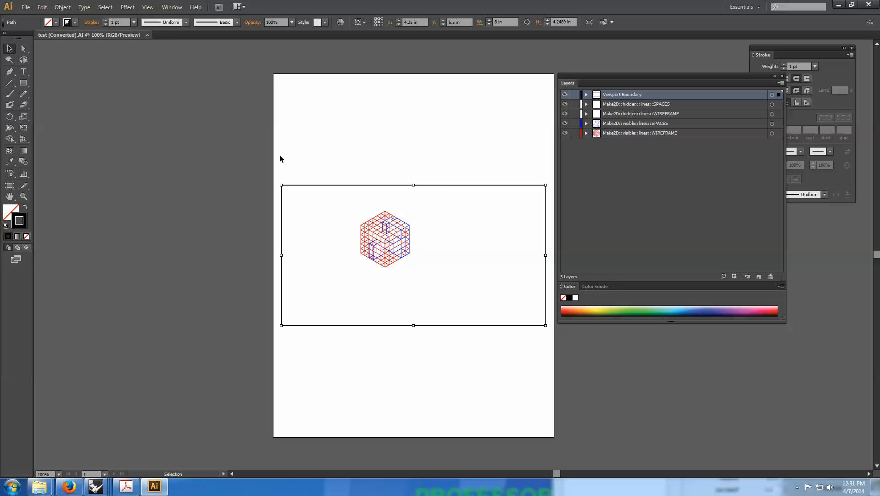
- Switch to the Rhino file "cube assignment_in class" and set its active viewport to the Top view
mouse_move(95, 486)
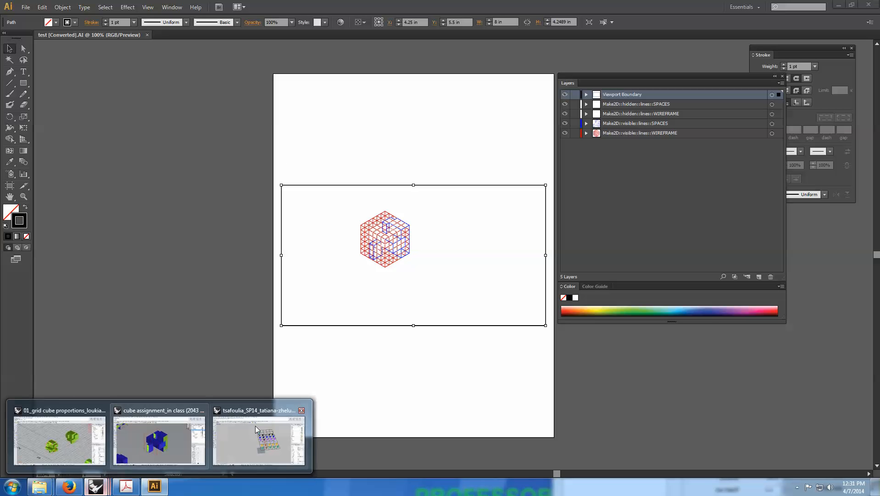
click(141, 452)
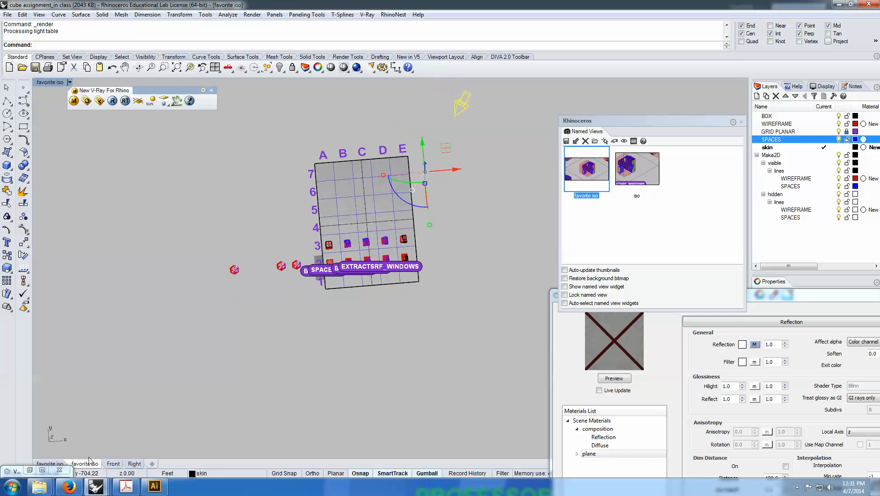
click(43, 82)
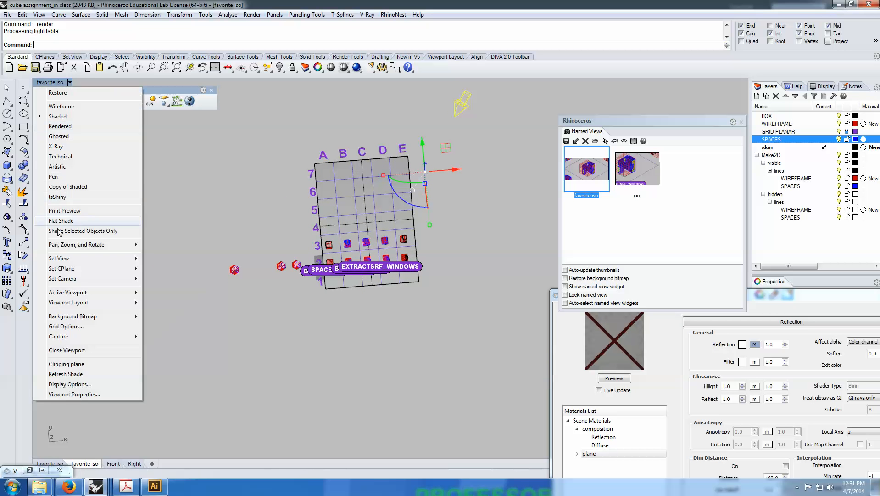
mouse_move(63, 263)
click(165, 272)
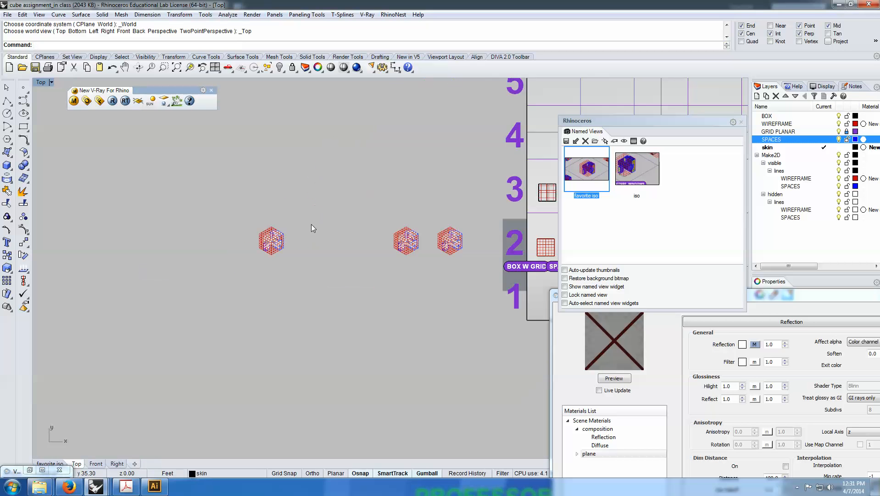
- Select all curves of one flattened cube drawing to examine them, clear the selection and return to Illustrator
drag(232, 105, 503, 379)
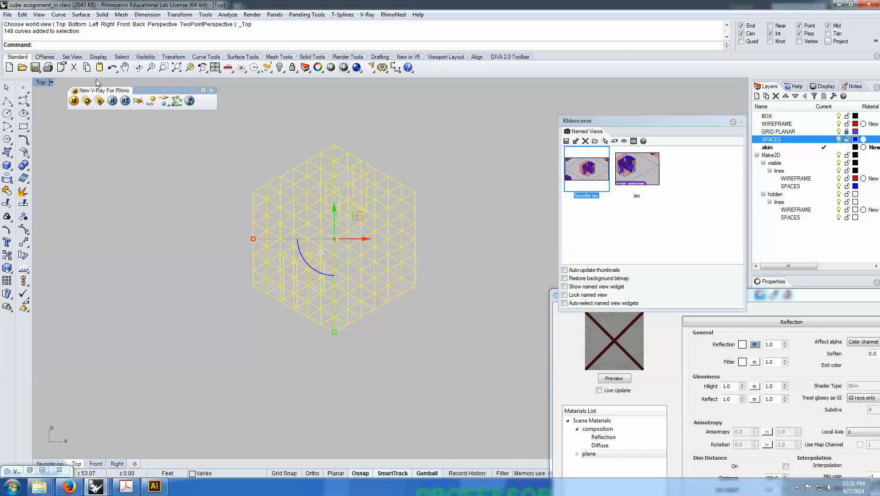
click(452, 120)
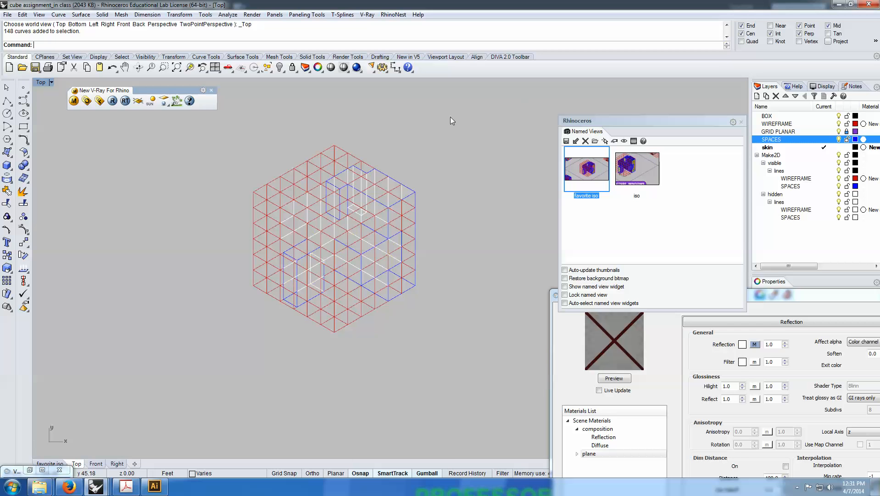
scroll(202, 221, down, 1)
right_drag(202, 222, 209, 239)
click(839, 6)
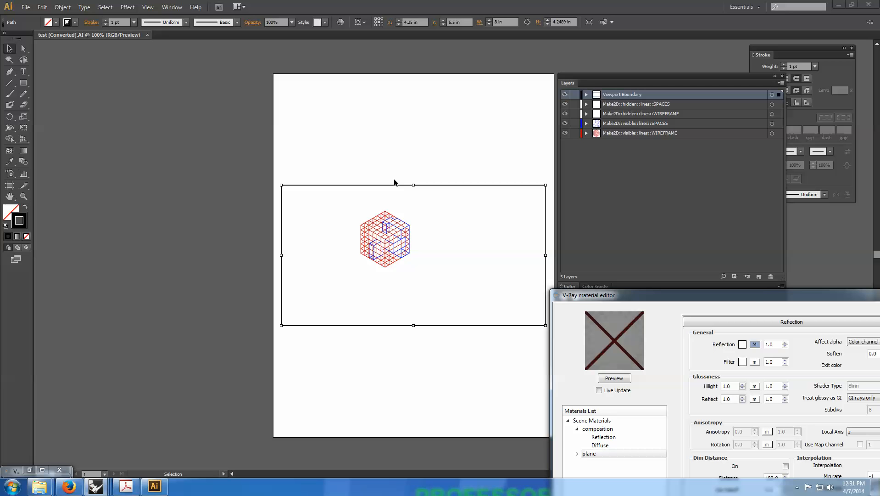
- Delete the rectangular viewport frame around the cube and hide the Viewport Boundary layer
click(452, 168)
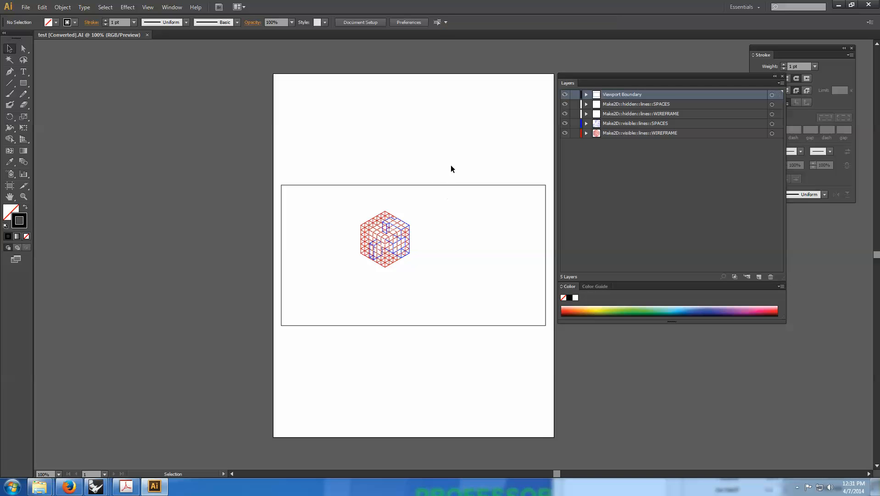
drag(424, 189, 424, 188)
key(Delete)
drag(455, 134, 369, 129)
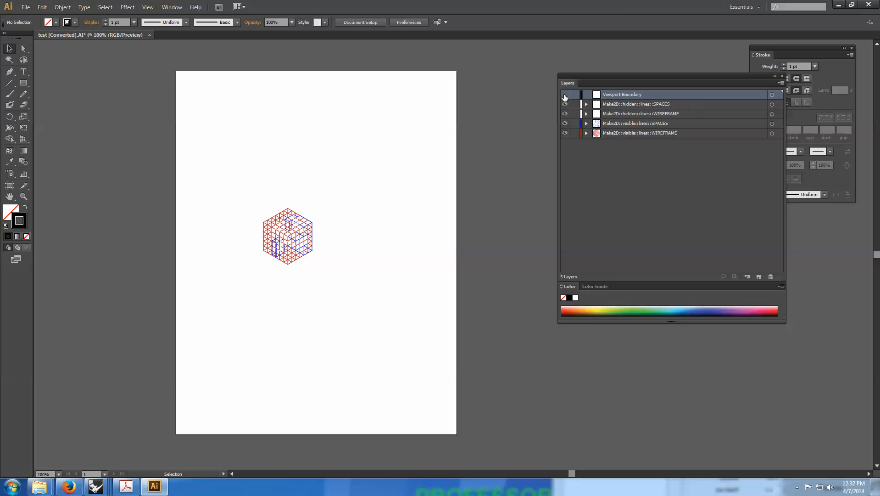
click(564, 95)
- Select all of the cube's linework on the artboard and inspect the selected hidden and visible lines
drag(112, 133, 430, 347)
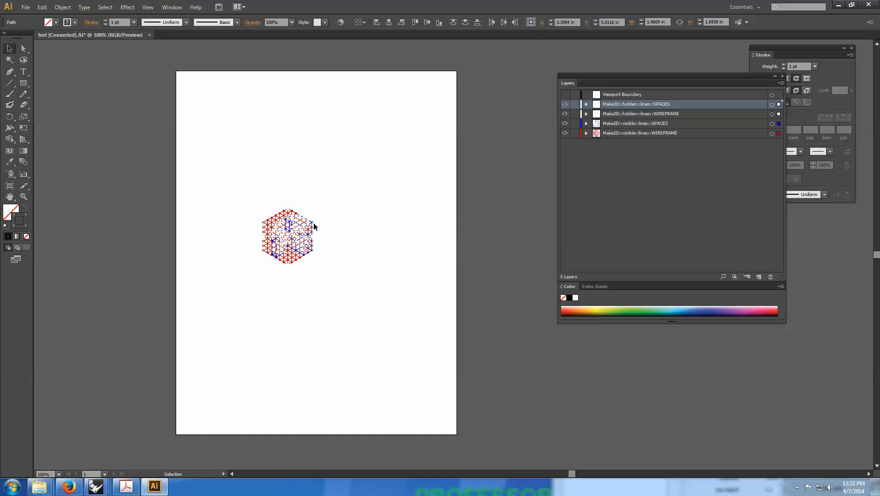
key(ctrl+equal)
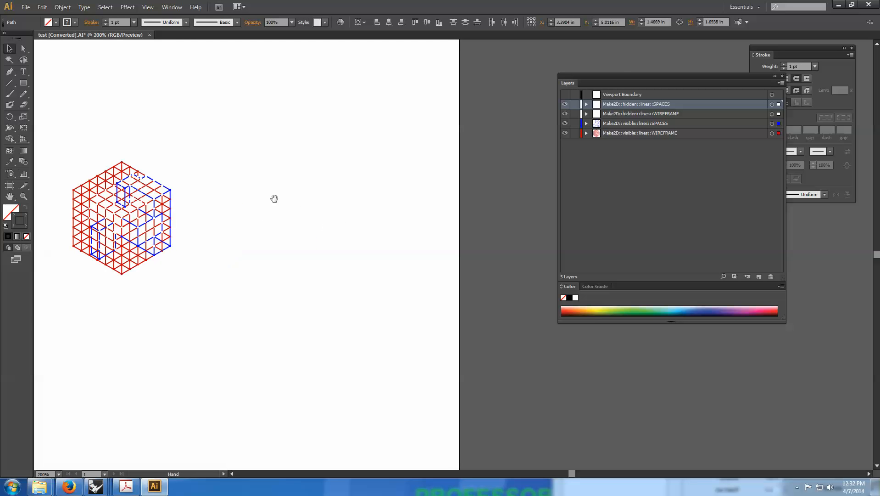
drag(274, 198, 437, 213)
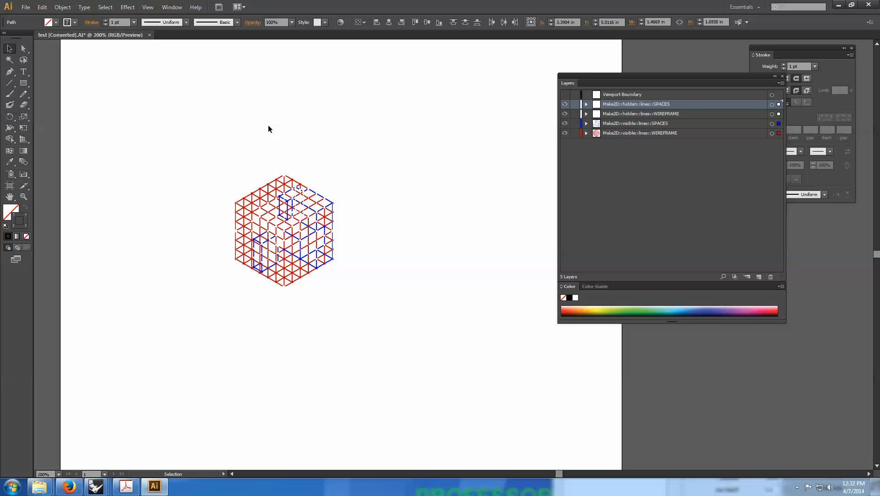
key(a)
key(ctrl+minus)
key(ctrl+minus)
key(ctrl+minus)
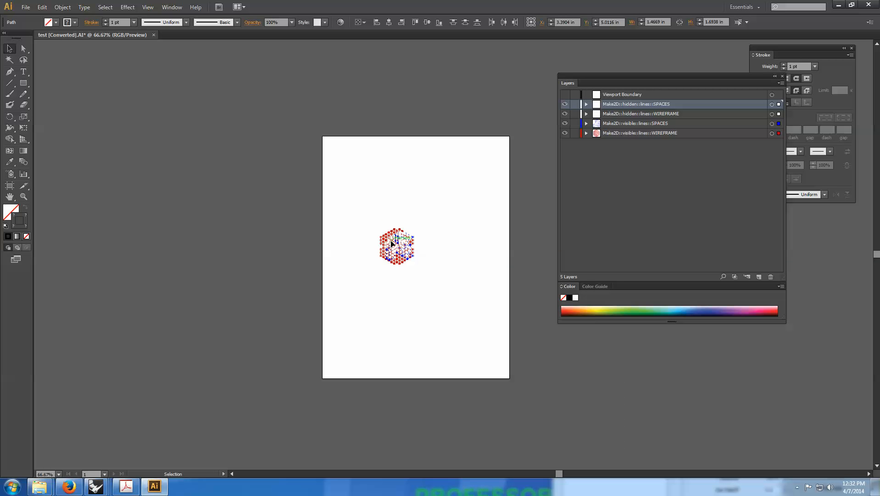
- Try to move the selected cube drawing off the artboard to its left, and undo the move
drag(391, 243, 222, 237)
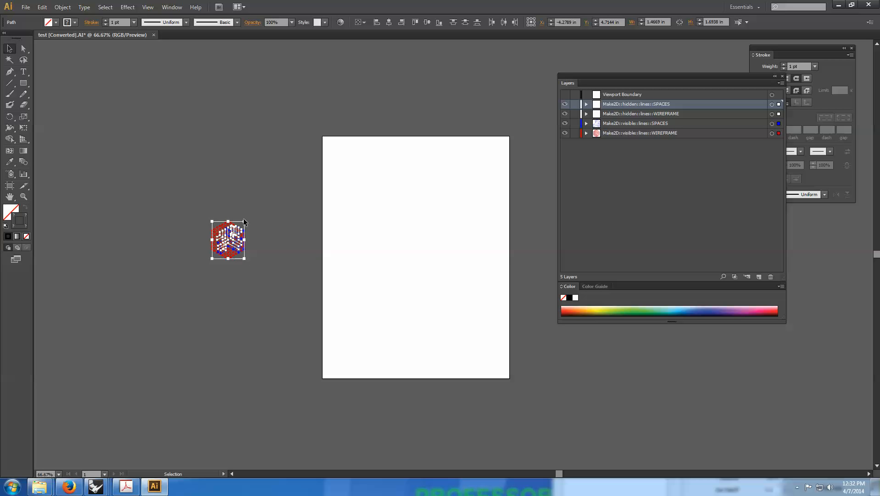
key(a)
key(ctrl+z)
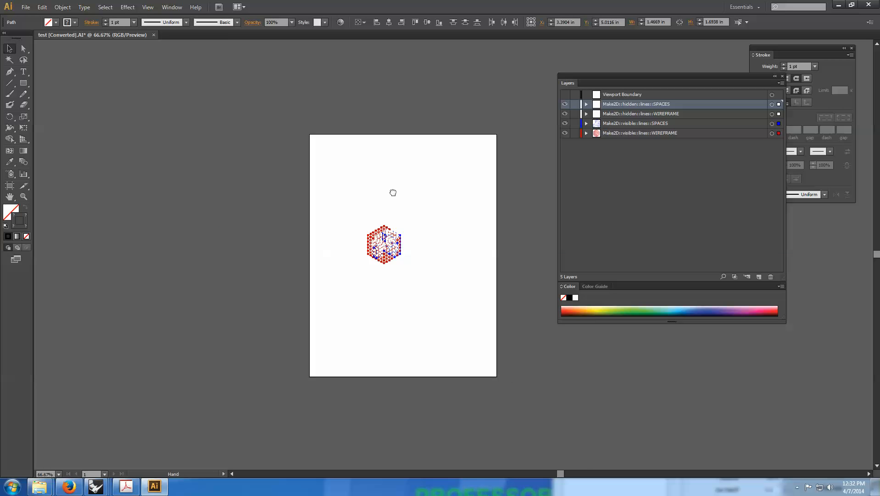
- Set the layer color of Make2D::hidden::lines::SPACES to bright green (RGB 0, 255, 64)
drag(393, 191, 284, 197)
key(ctrl+1)
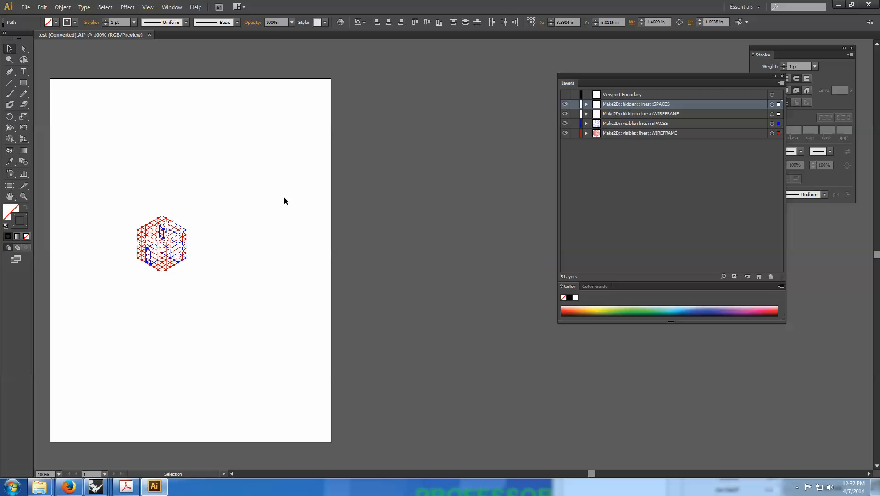
drag(166, 179, 254, 161)
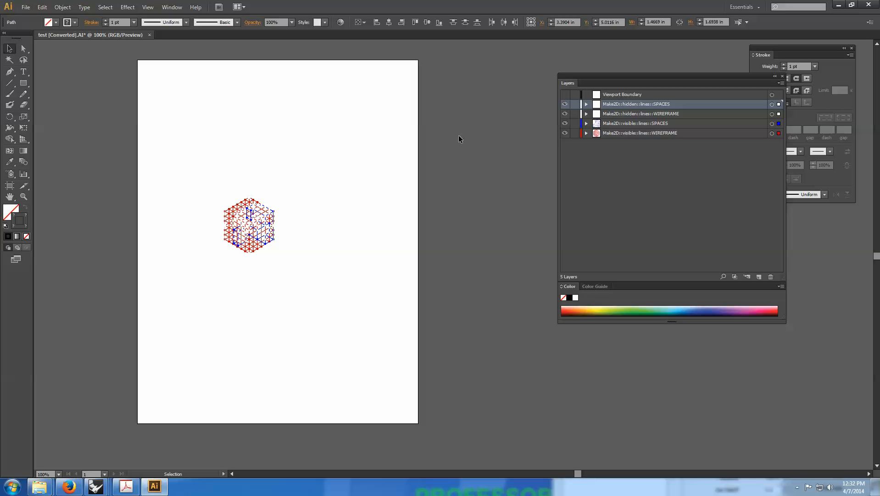
double_click(597, 106)
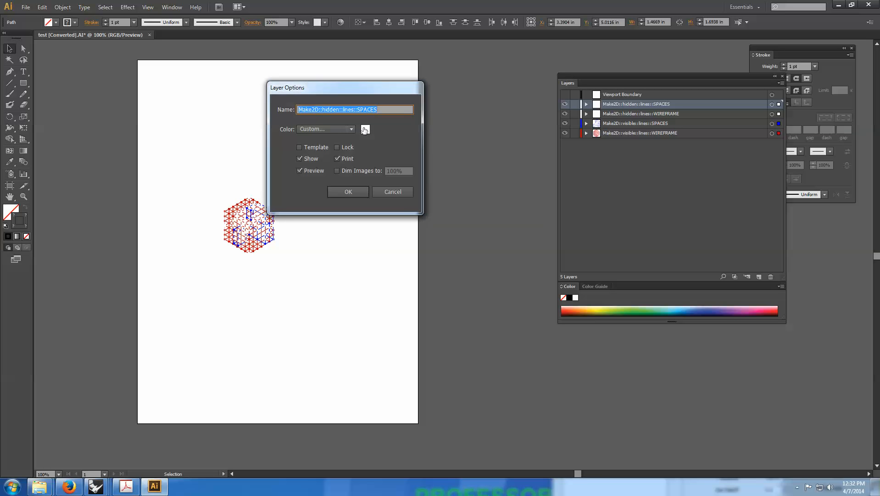
click(366, 130)
click(382, 210)
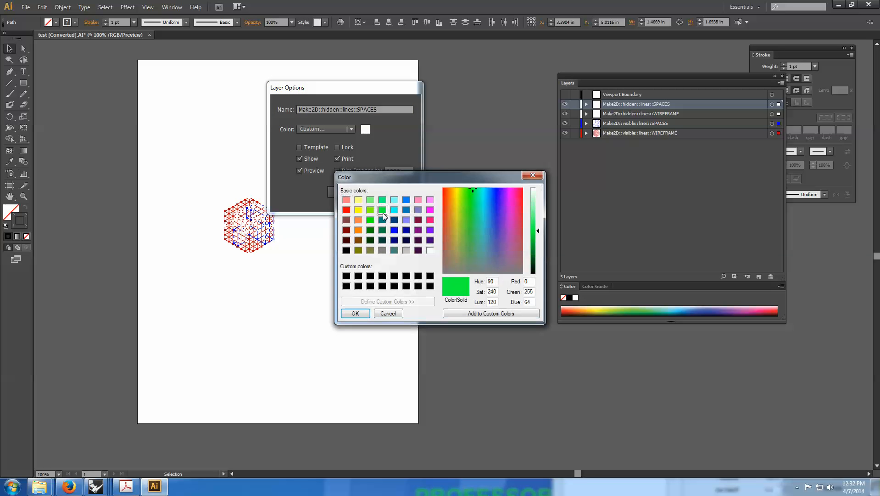
click(354, 316)
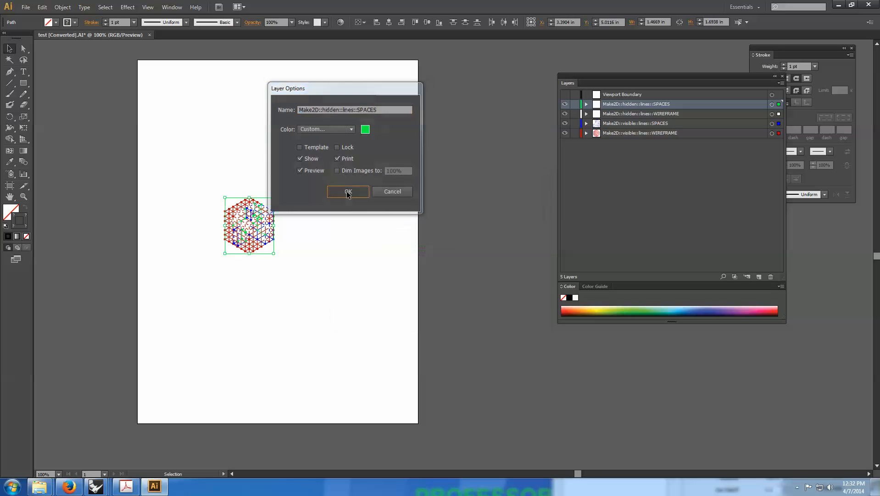
click(347, 192)
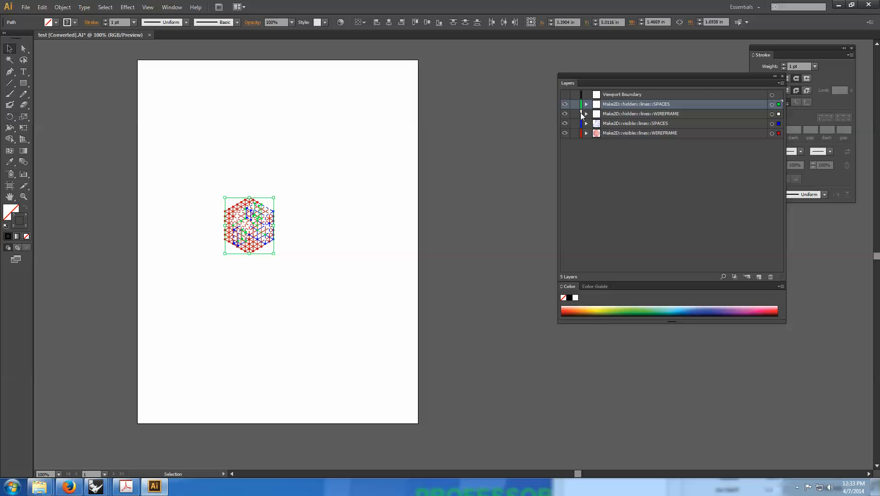
- Set the layer color of Make2D::hidden::lines::WIREFRAME to orange (RGB 255, 128, 64)
double_click(599, 114)
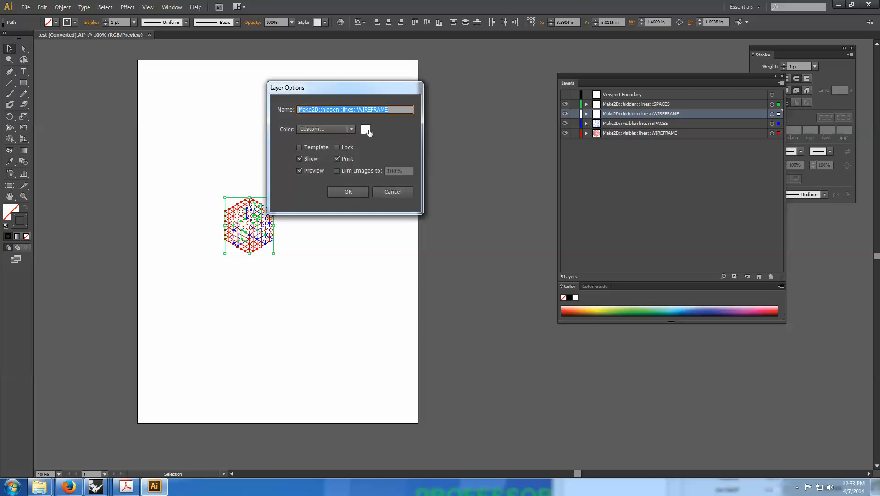
click(366, 130)
click(362, 220)
click(357, 313)
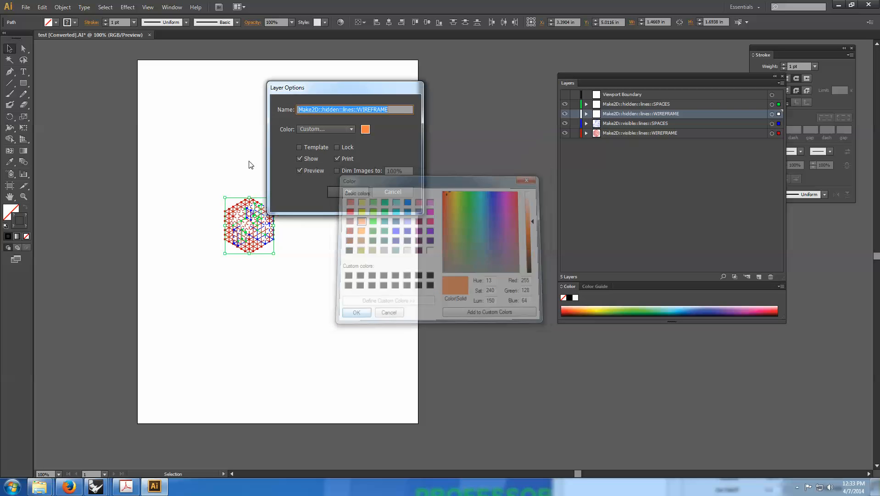
click(354, 191)
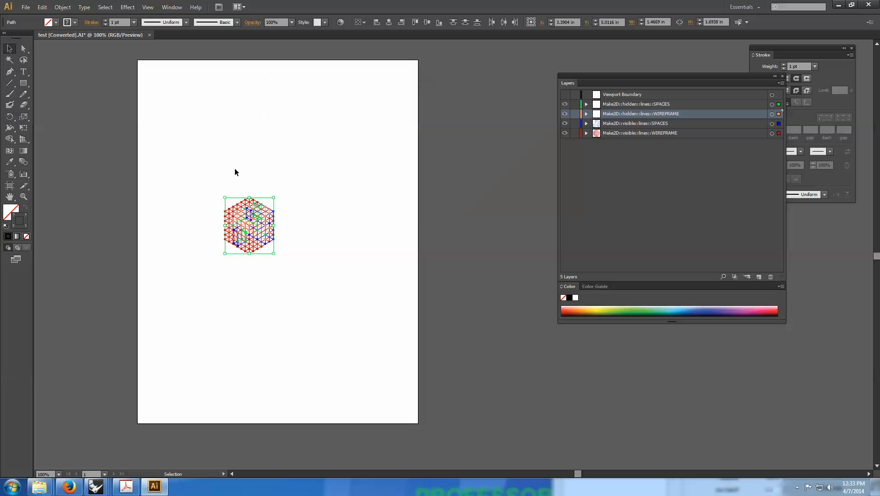
- Enlarge the whole cube drawing proportionally to about 6.13 by 7.08 in and center it on the artboard at about X 4.16, Y 5.5 in
click(214, 157)
drag(193, 147, 312, 280)
drag(274, 197, 401, 85)
shift+drag(225, 253, 169, 343)
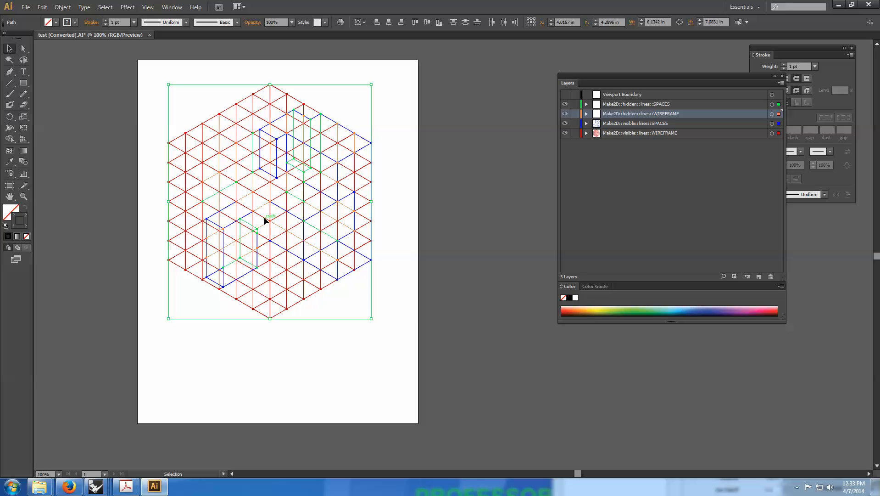
drag(265, 224, 270, 261)
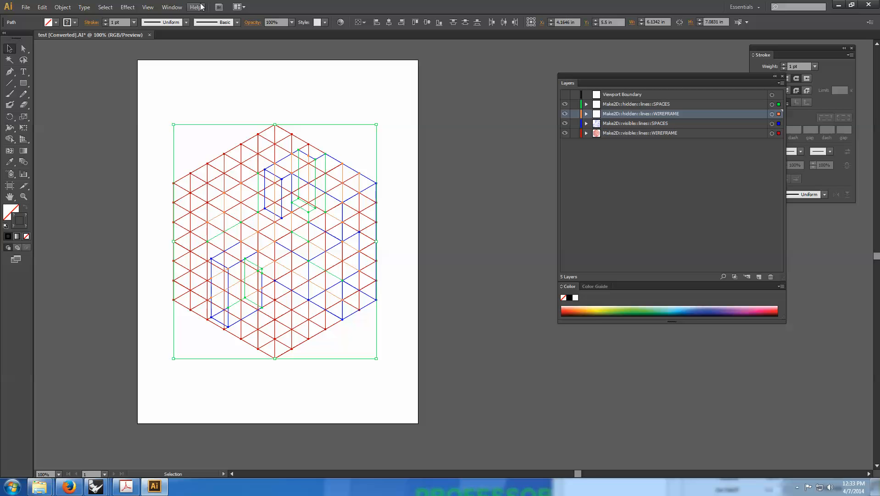
click(238, 101)
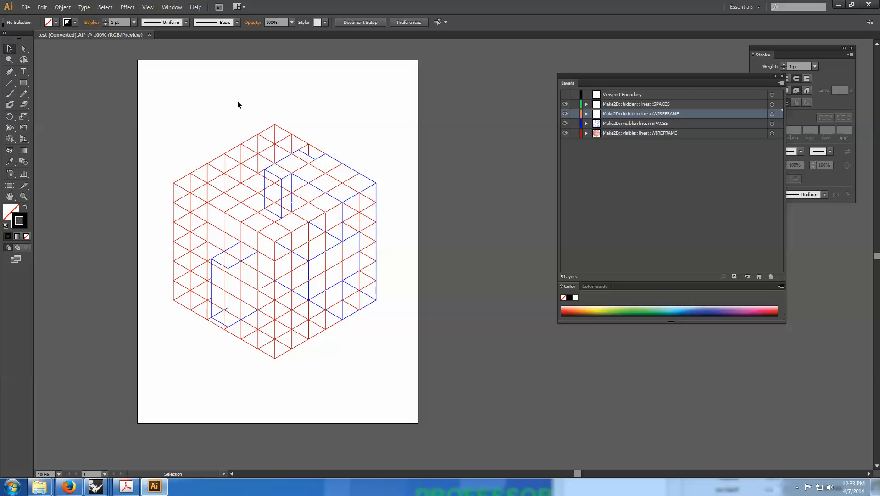
- Show the rulers along the edges of the document
click(165, 8)
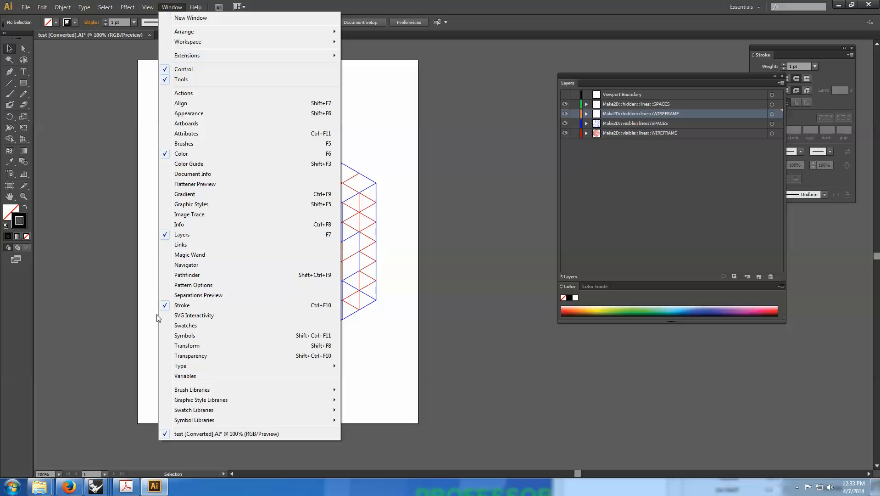
mouse_move(148, 7)
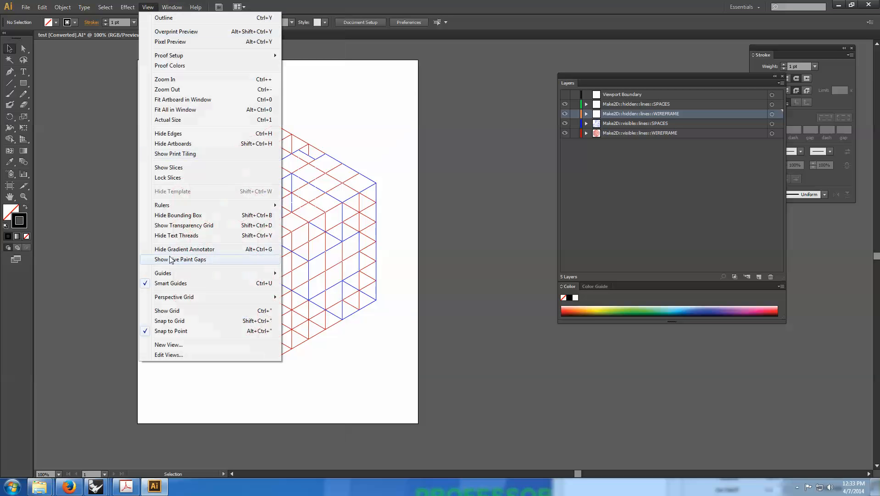
mouse_move(168, 205)
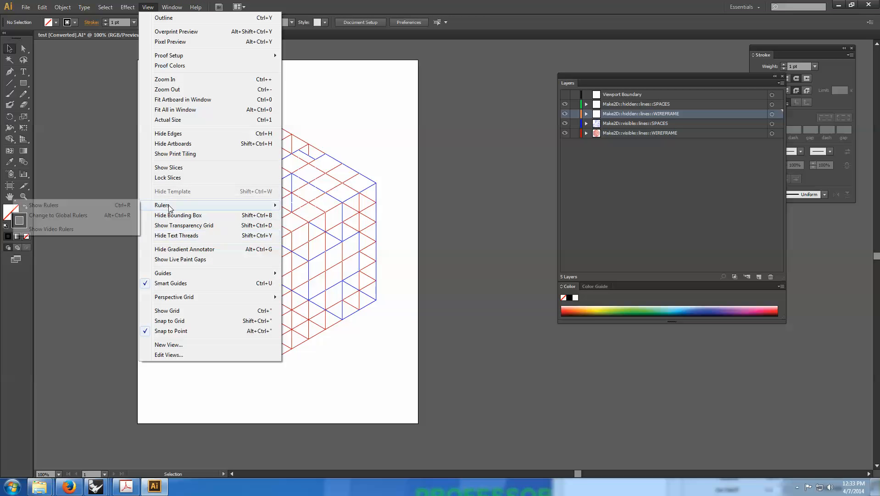
click(60, 206)
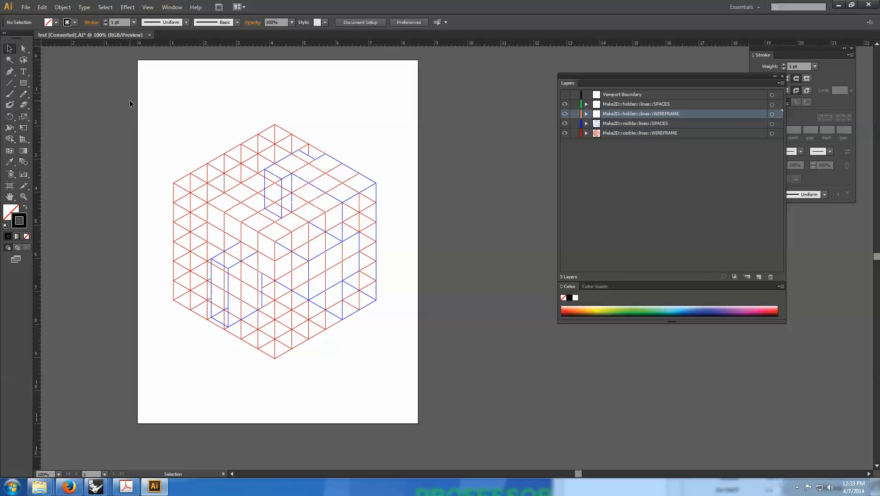
- Select the whole cube drawing and set the stroke color of all its linework to black
drag(643, 74, 575, 69)
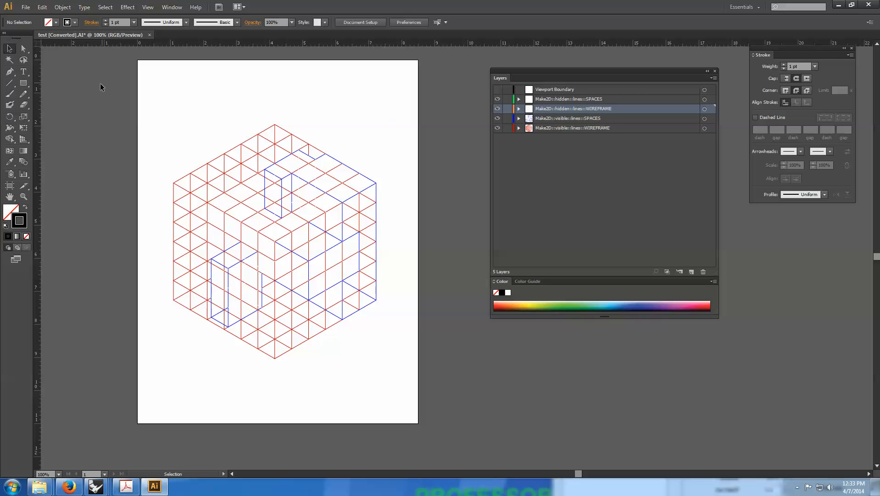
drag(118, 107, 422, 404)
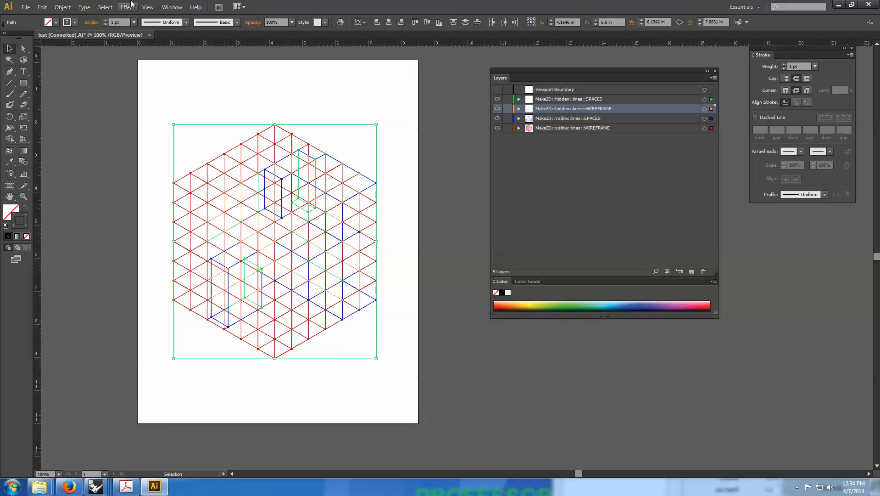
double_click(18, 224)
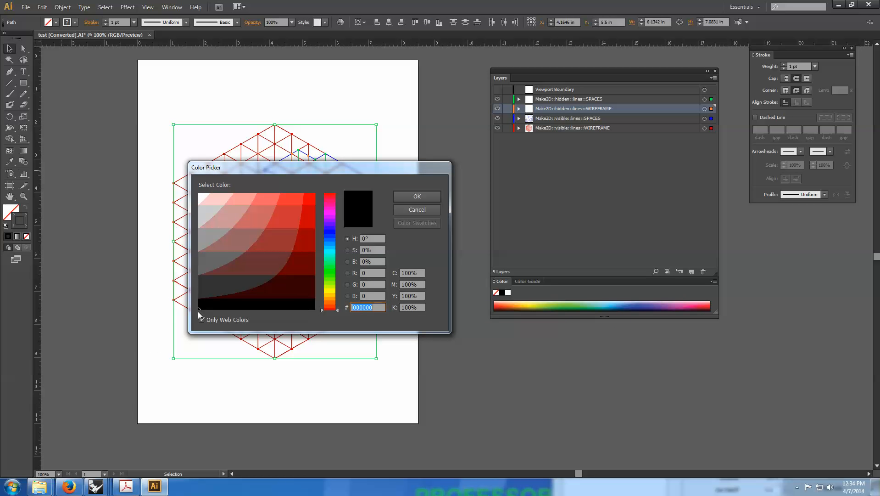
click(412, 195)
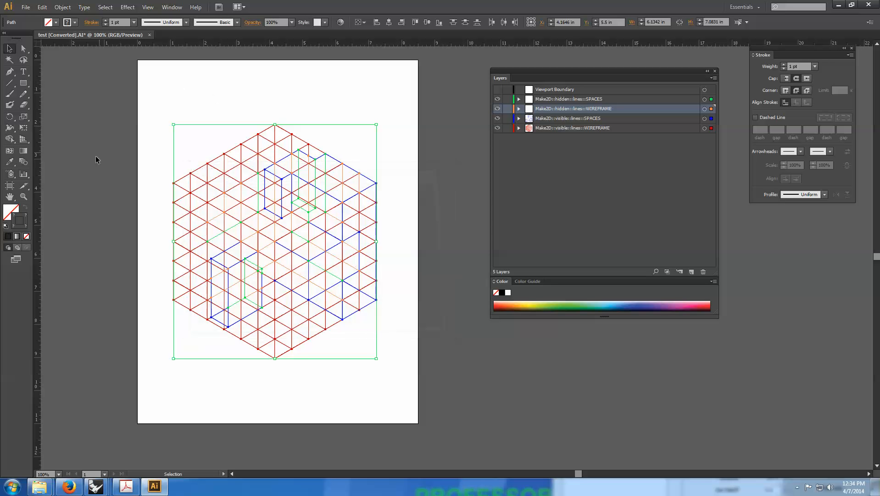
double_click(20, 225)
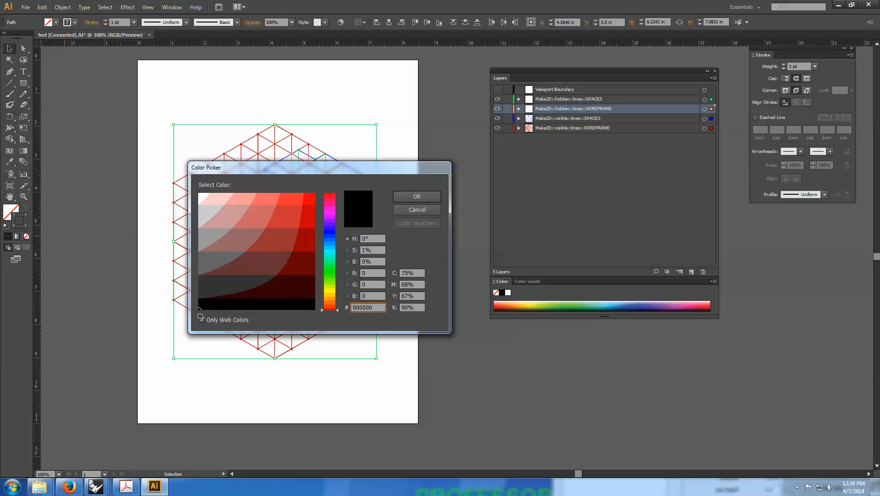
click(427, 197)
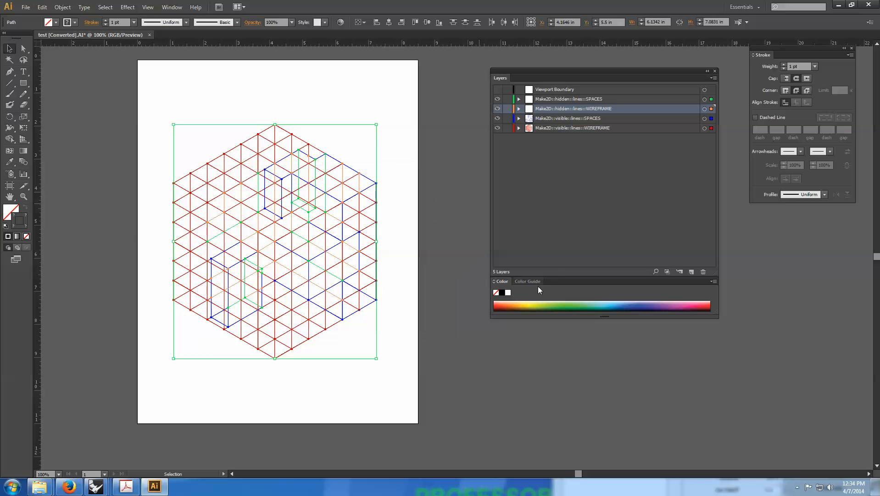
click(502, 293)
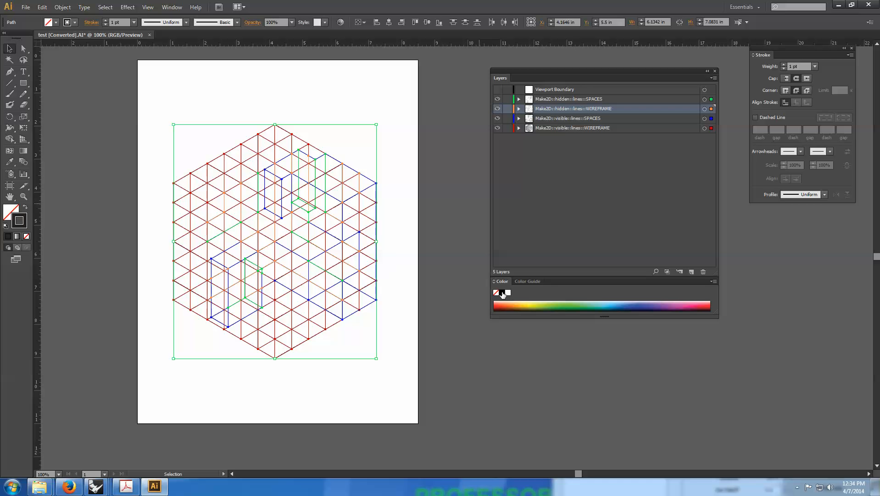
click(308, 80)
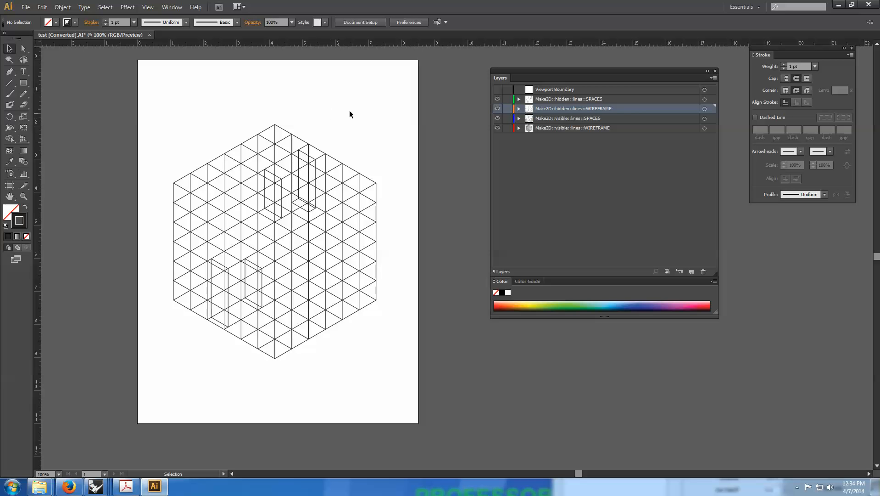
- Select the Make2D::hidden::lines::SPACES linework with the other three layers locked, unlock them, and select the same linework directly through its layer
drag(575, 70, 542, 75)
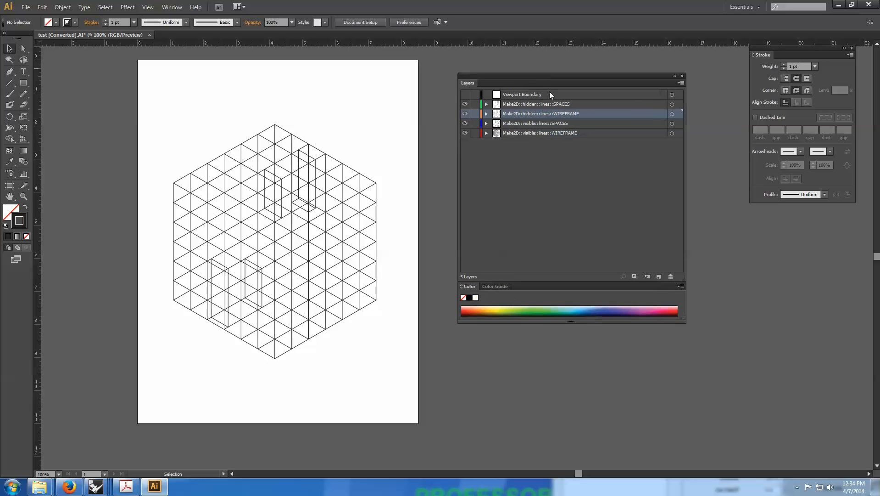
drag(595, 75, 571, 80)
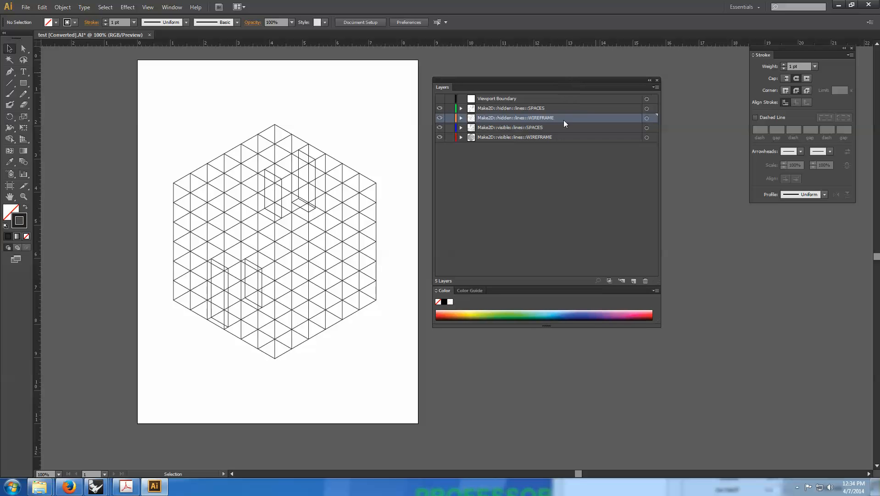
click(514, 110)
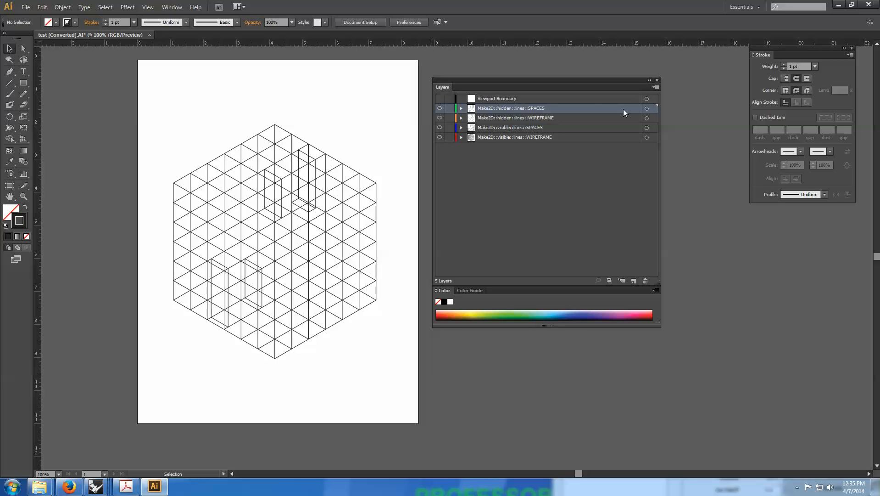
drag(449, 118, 449, 137)
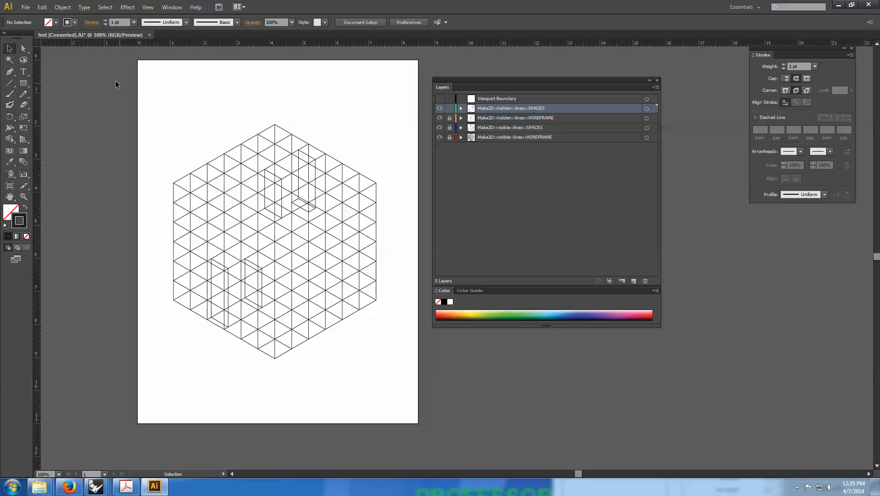
drag(118, 81, 417, 394)
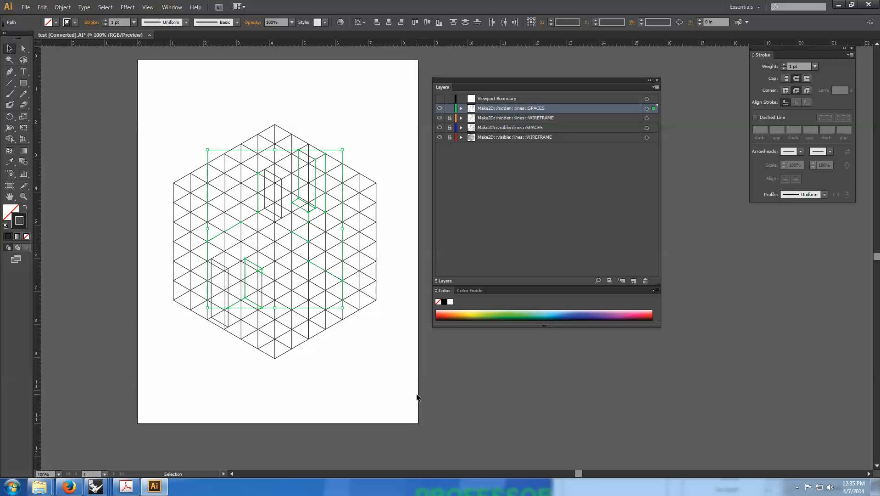
click(294, 92)
click(449, 118)
click(449, 128)
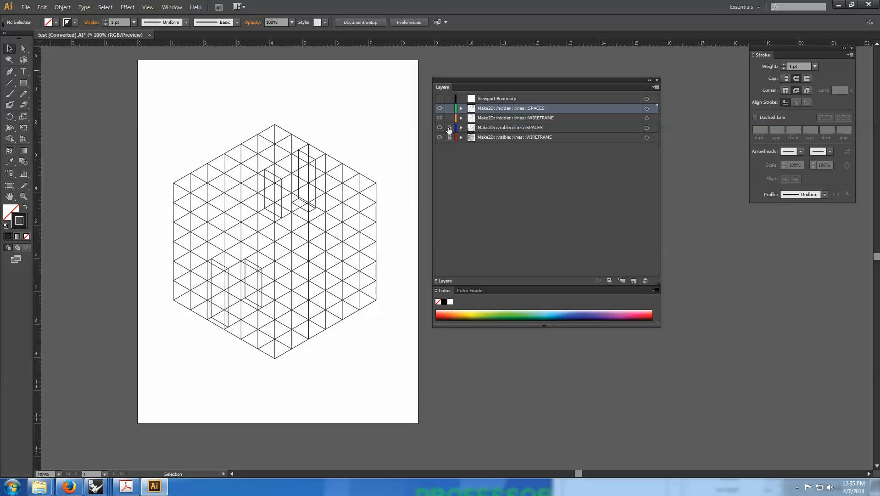
click(449, 138)
click(647, 109)
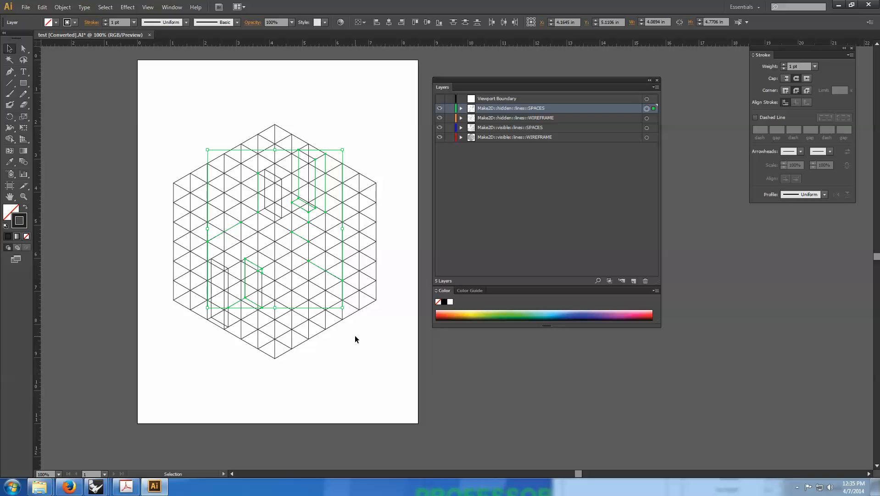
click(390, 153)
- Give all linework on the Make2D::hidden::lines::WIREFRAME layer a dashed stroke with 2 pt dashes and 2 pt gaps
click(574, 118)
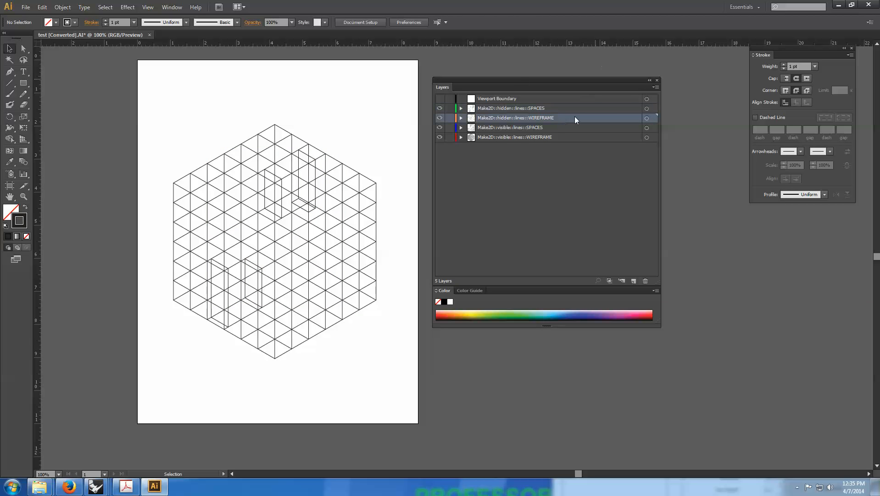
click(647, 118)
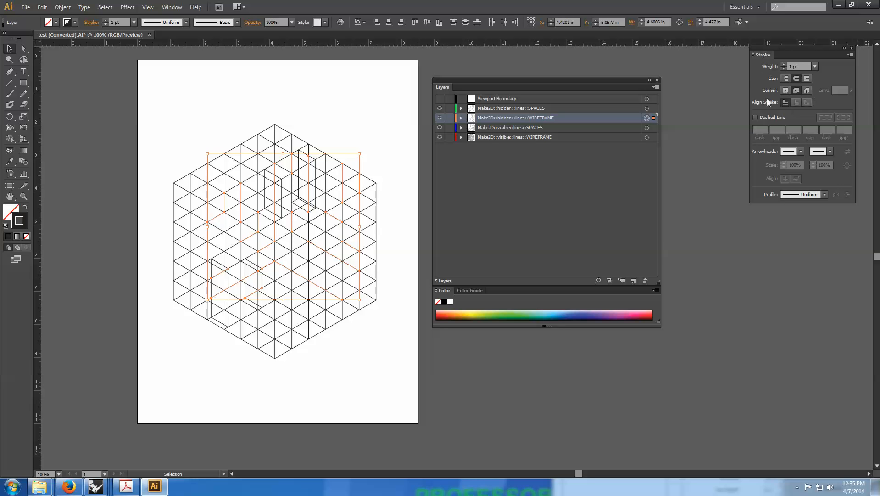
click(756, 117)
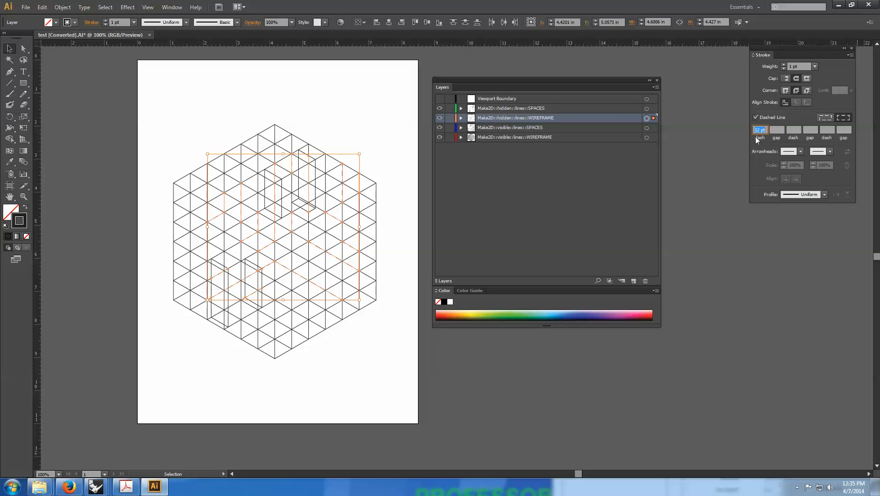
click(761, 129)
double_click(759, 130)
text(2)
click(776, 130)
text(2)
click(310, 121)
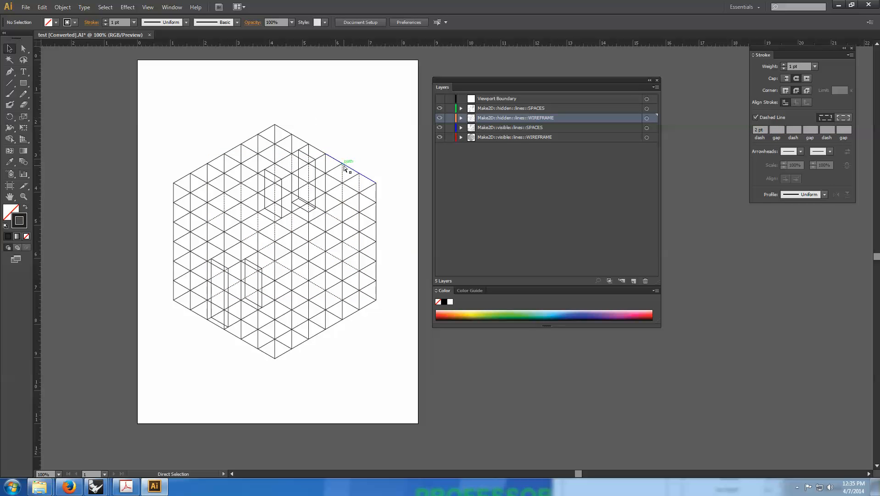
- Give all linework on the Make2D::hidden::lines::SPACES layer a dashed stroke with 2 pt dashes and 2 pt gaps
key(ctrl+=)
drag(274, 113, 342, 167)
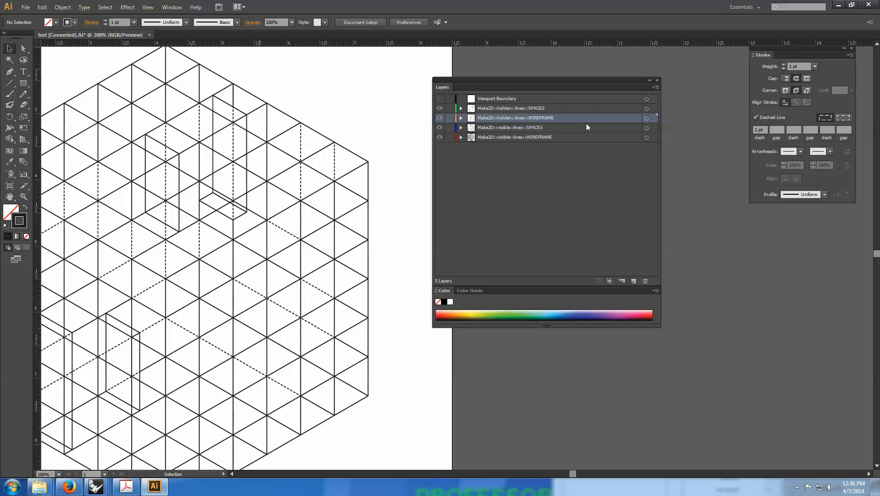
click(576, 109)
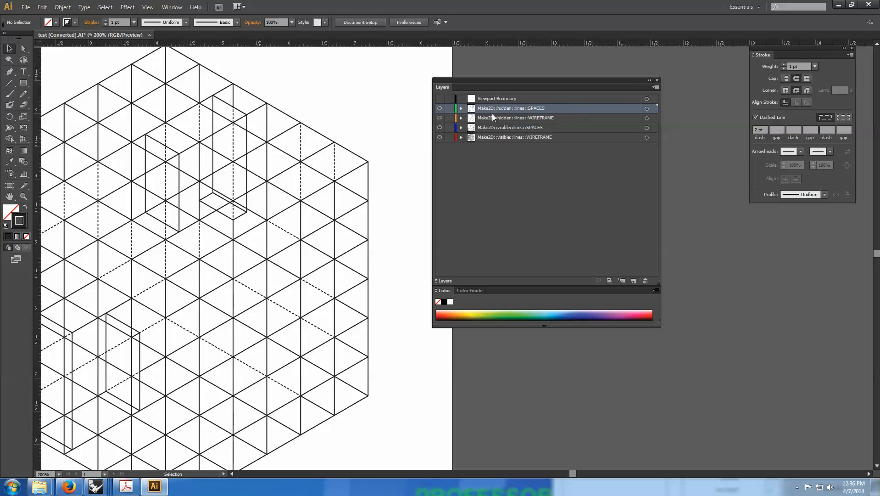
click(647, 109)
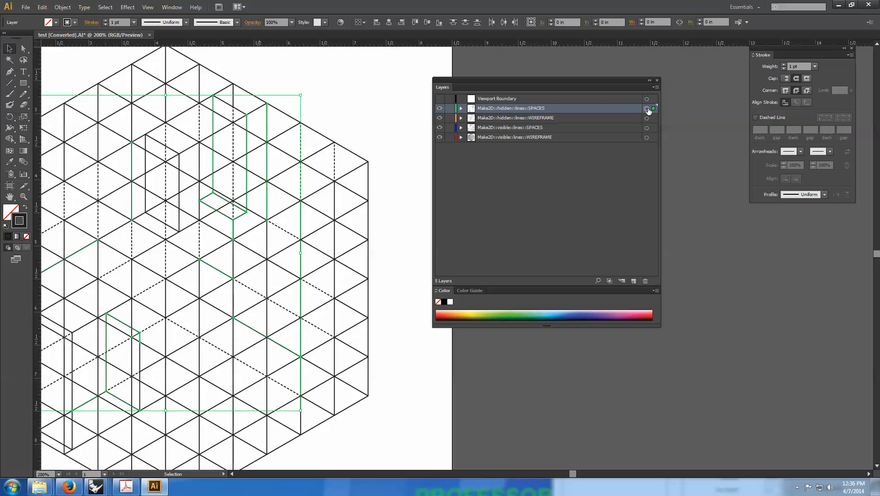
click(757, 118)
key(Tab)
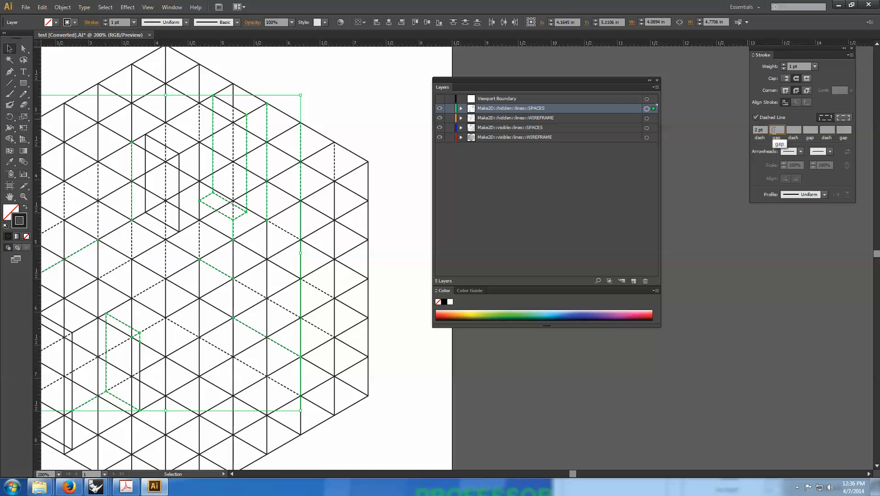
text(2)
click(338, 88)
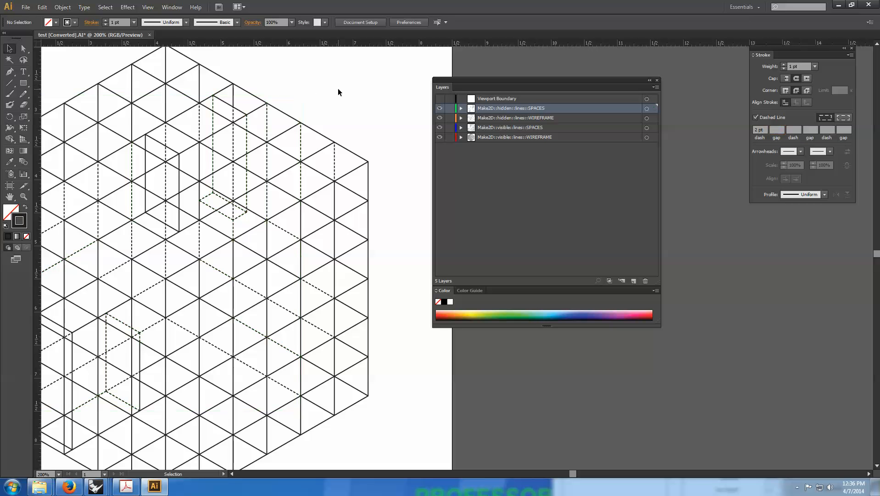
- Set the stroke color of all linework on the Make2D::visible::lines::WIREFRAME layer to gray #999999
key(ctrl+minus)
key(ctrl+minus)
key(space)
drag(328, 115, 284, 84)
drag(509, 81, 520, 77)
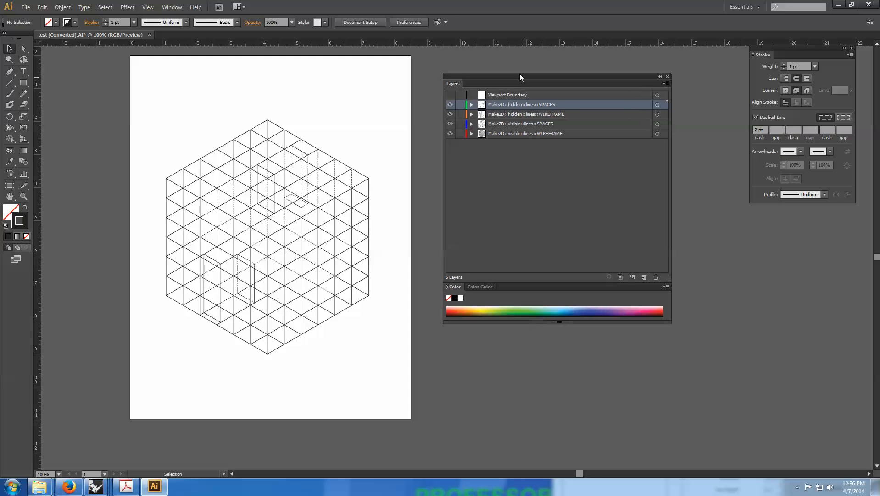
click(526, 124)
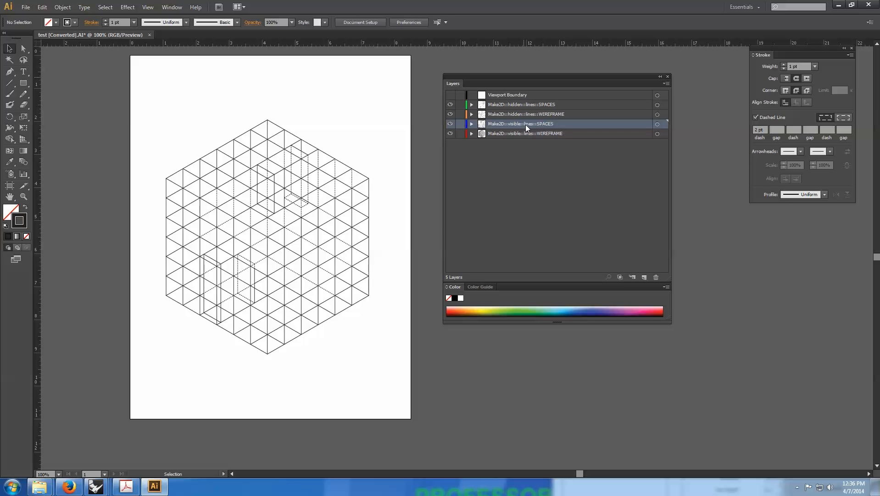
click(520, 134)
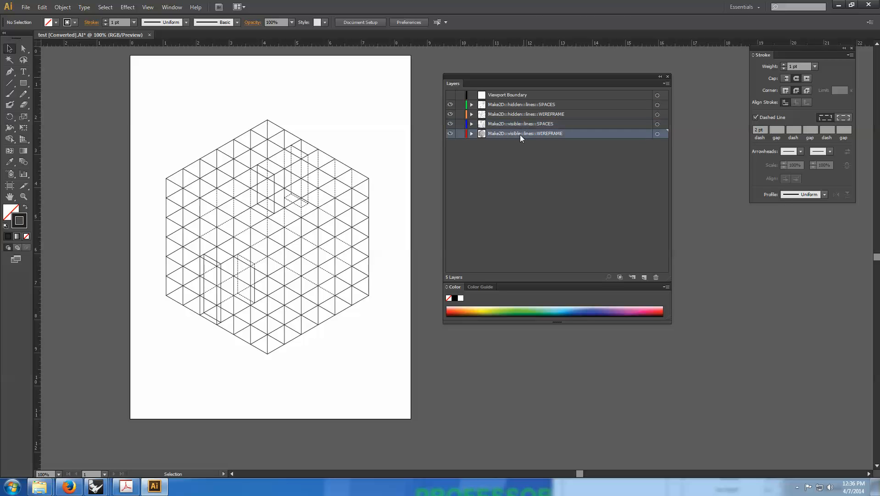
click(658, 135)
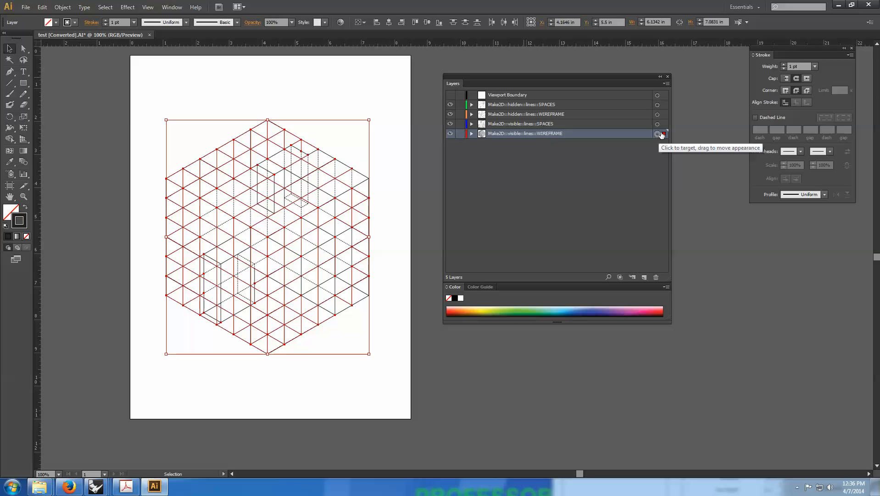
double_click(19, 221)
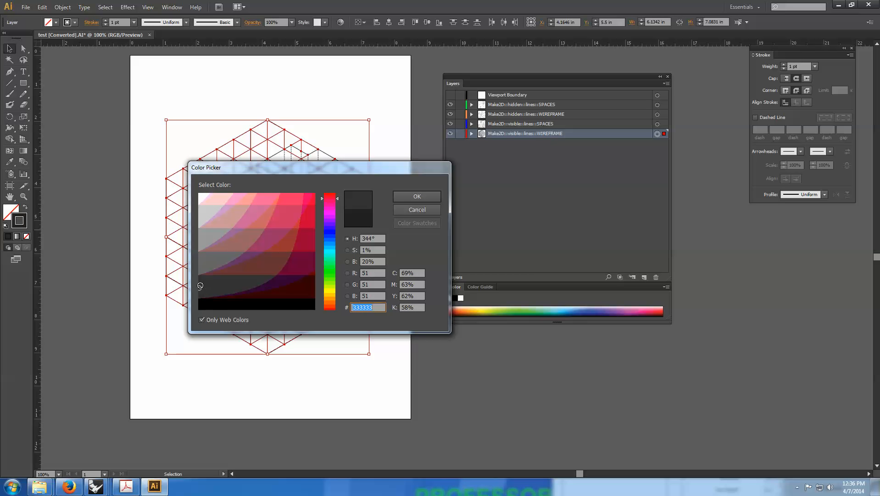
click(200, 263)
click(200, 246)
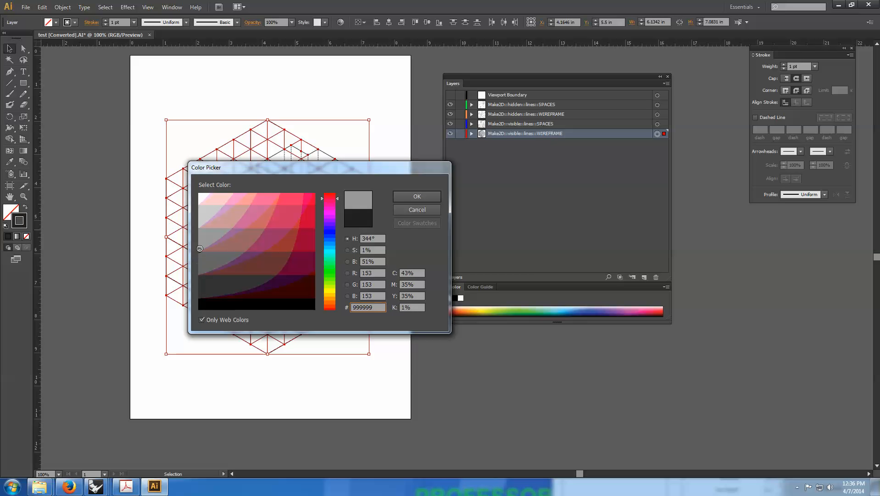
click(420, 196)
click(309, 103)
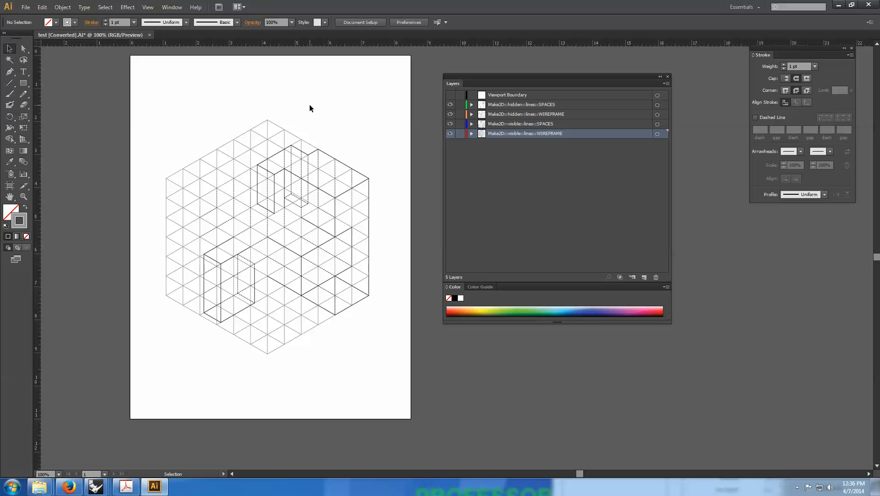
- Set the opacity of all linework on the Make2D::visible::lines::WIREFRAME layer to 60%
click(658, 134)
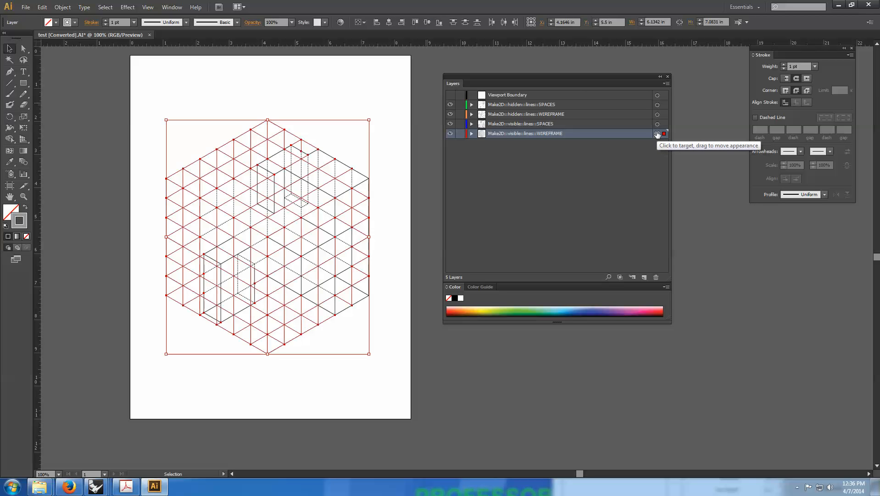
click(171, 6)
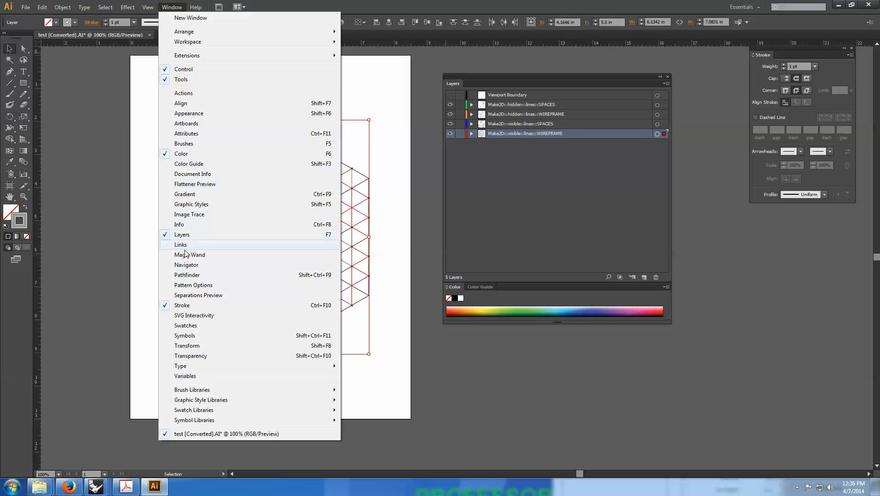
click(191, 356)
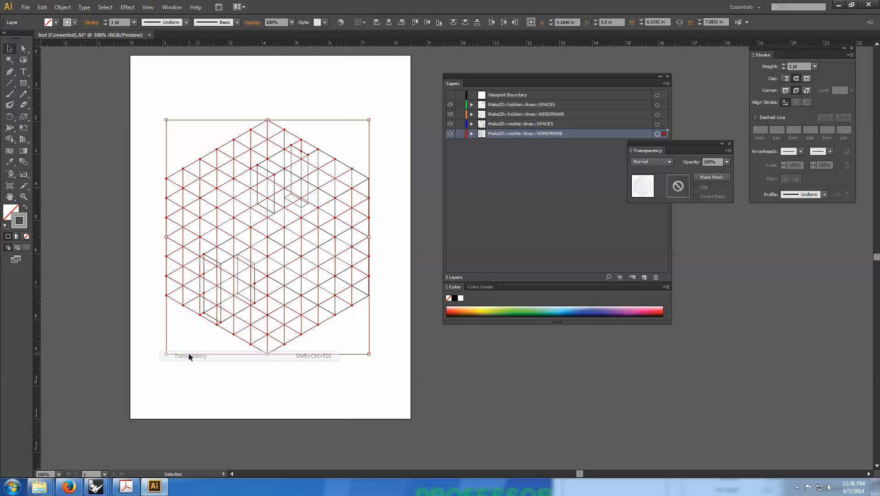
drag(660, 149, 606, 182)
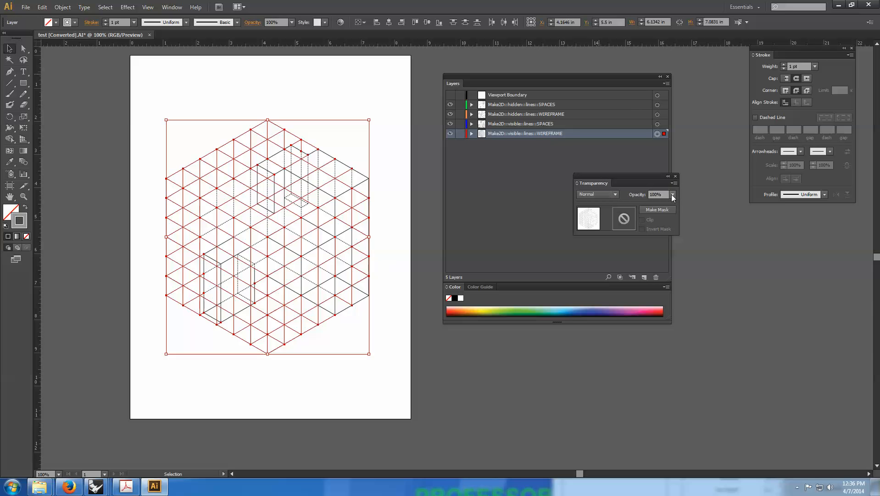
click(673, 196)
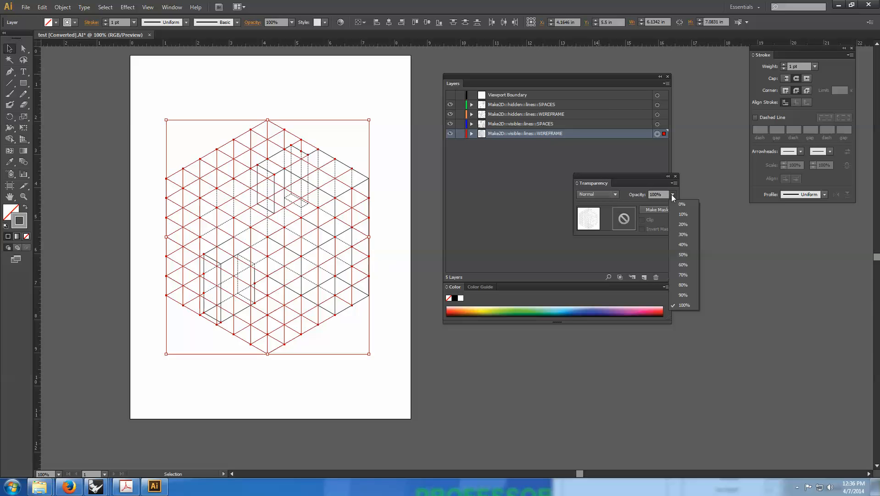
click(683, 265)
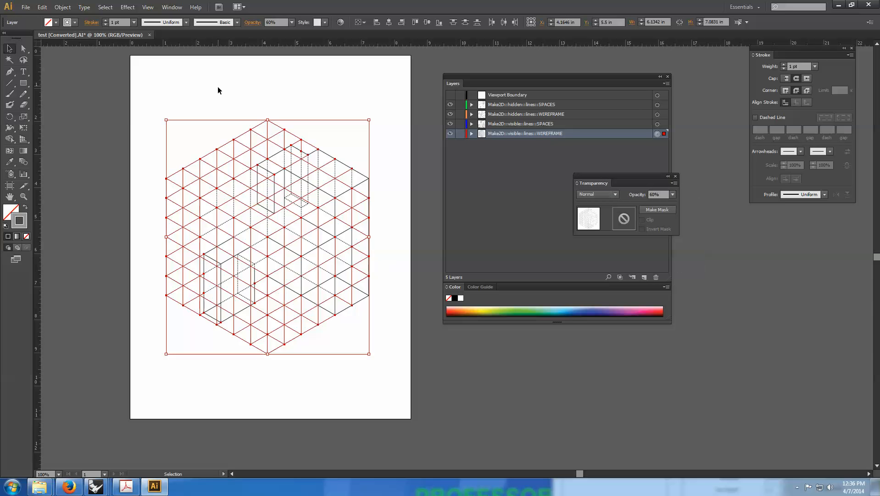
click(224, 101)
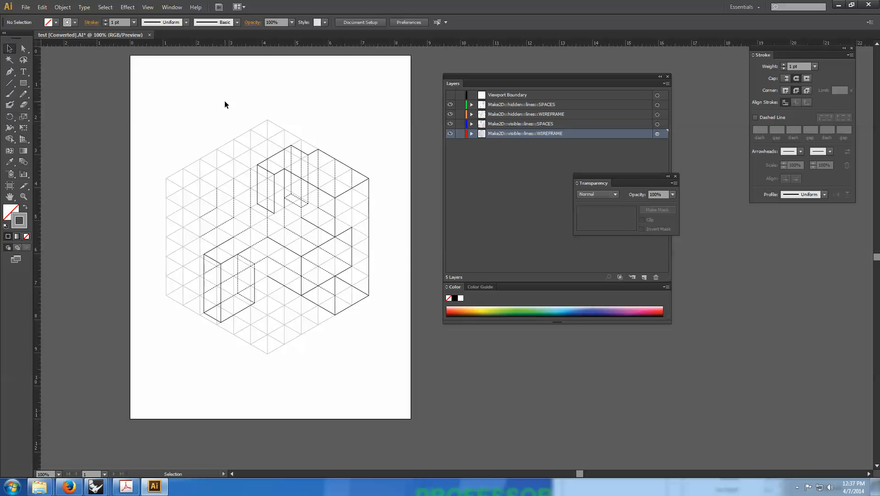
- Target the Make2D::visible::lines::WIREFRAME layer again, arrange the Transparency panel above the Layers panel beside the artboard, and deselect the linework
click(172, 7)
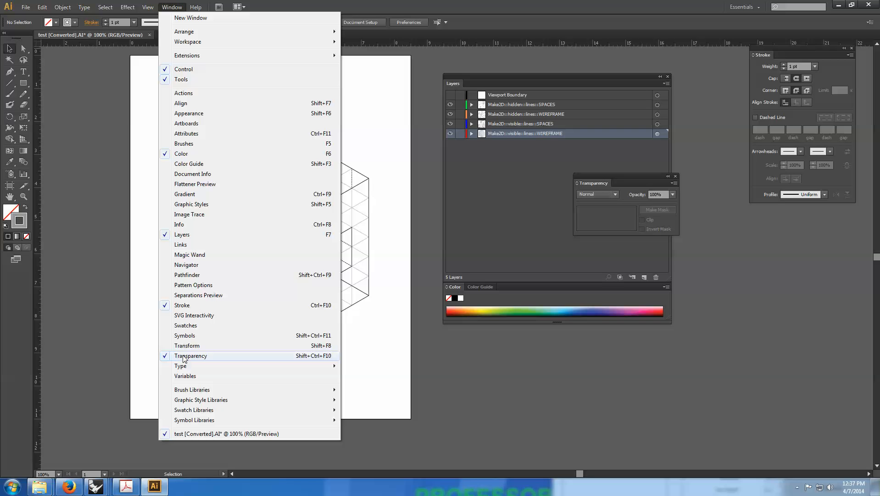
click(392, 115)
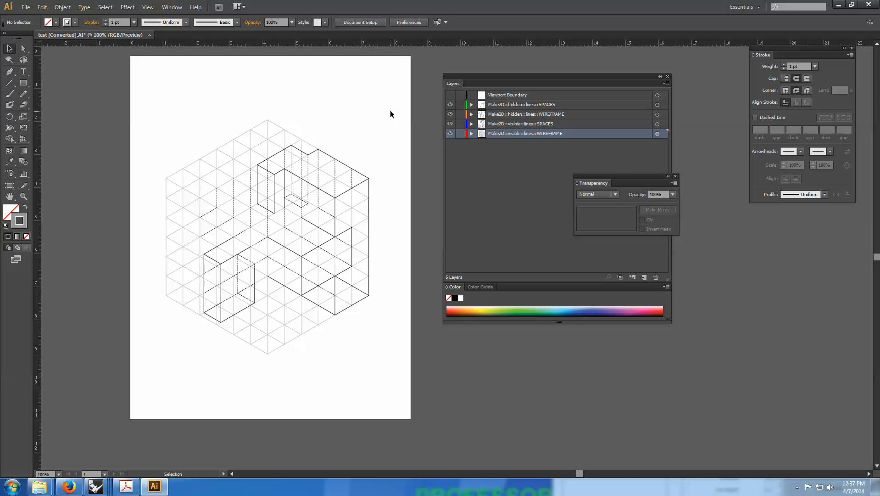
click(658, 134)
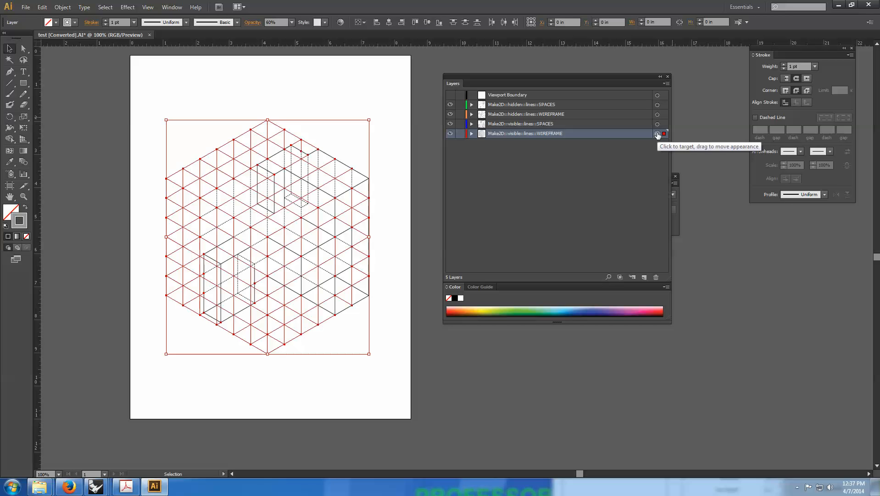
drag(576, 80, 591, 300)
drag(644, 179, 609, 81)
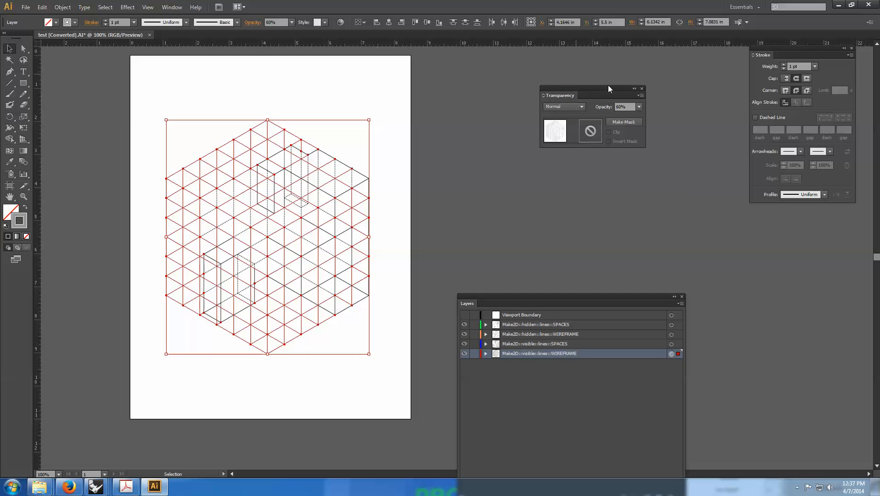
drag(594, 298, 562, 179)
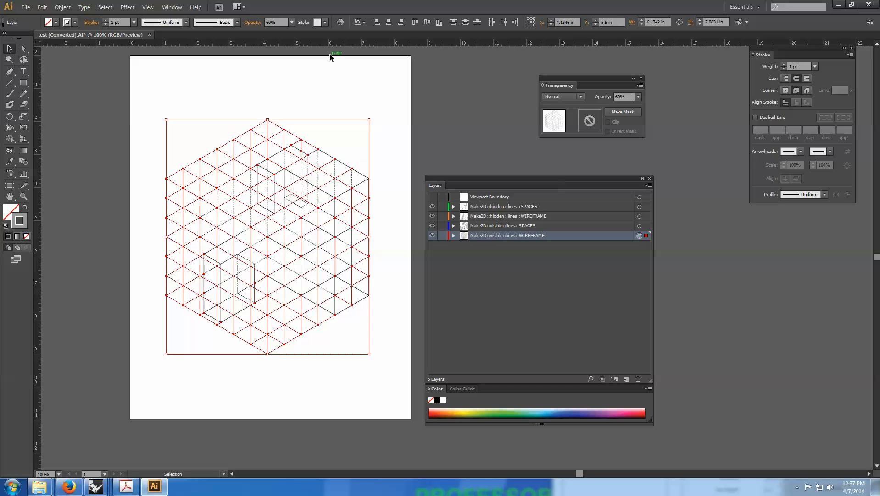
click(327, 87)
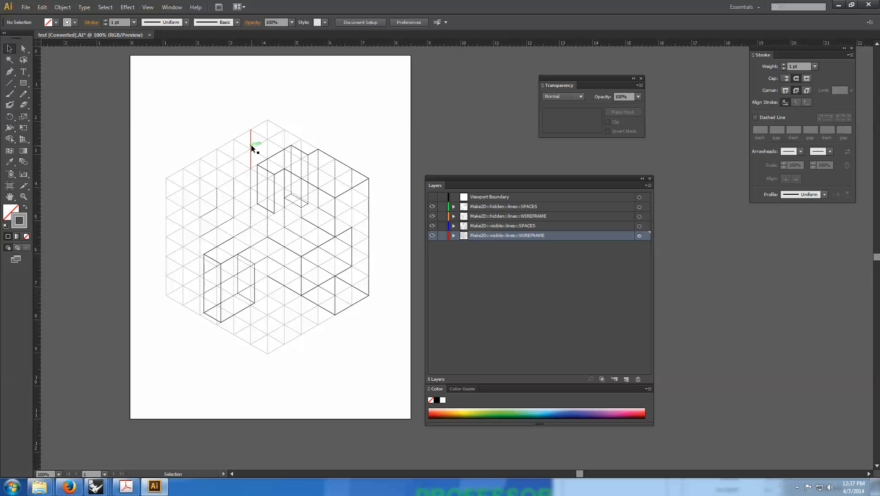
drag(504, 177, 493, 158)
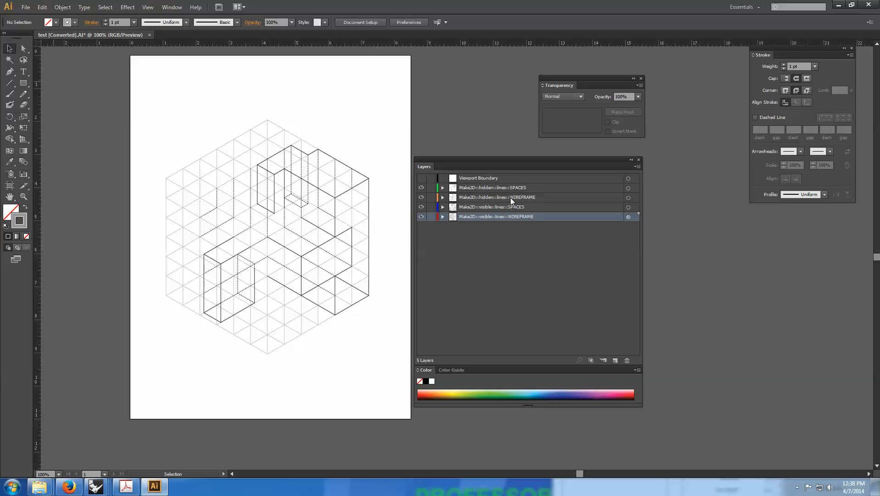
- Set the stroke weight of all linework on the Make2D::hidden::lines::WIREFRAME layer to 0.25 pt
click(555, 197)
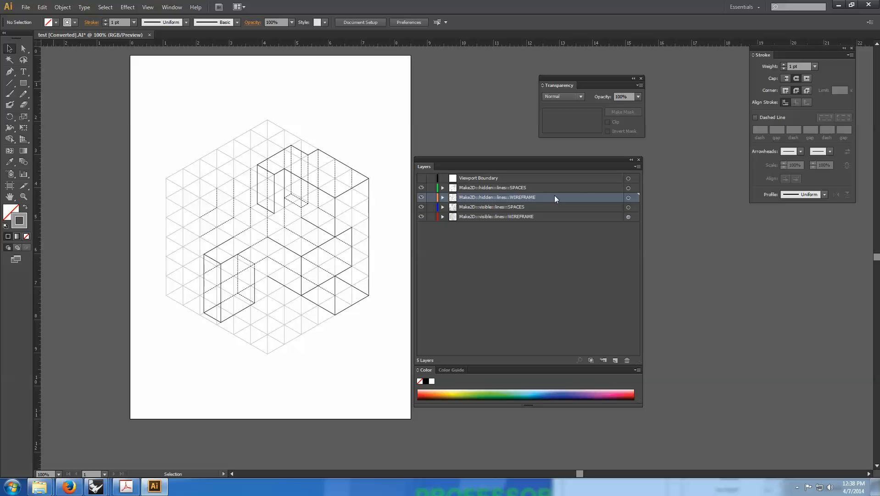
click(629, 199)
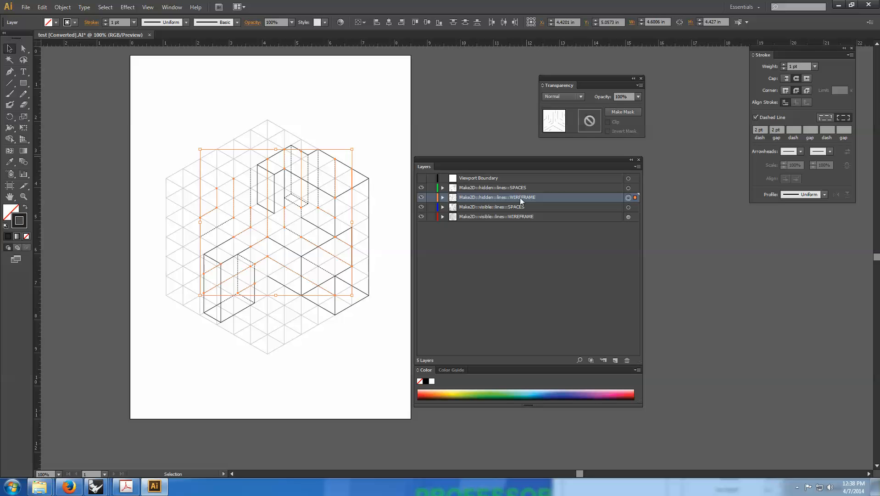
drag(512, 158, 537, 153)
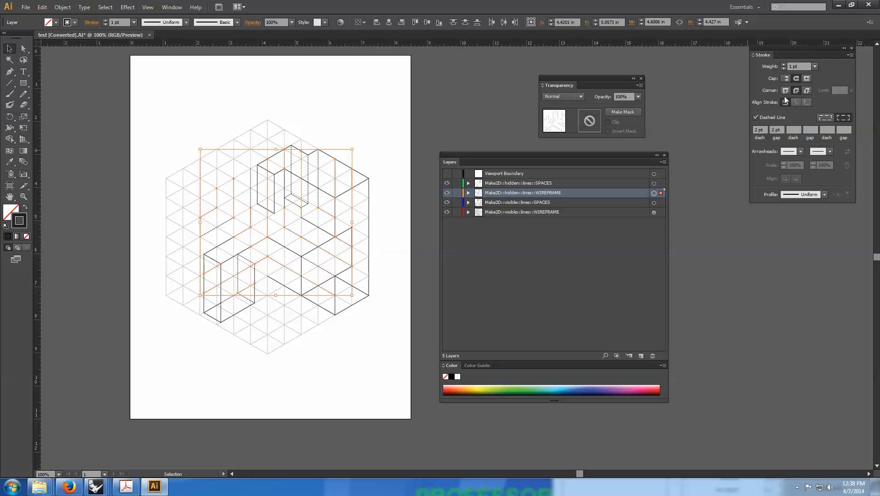
click(815, 65)
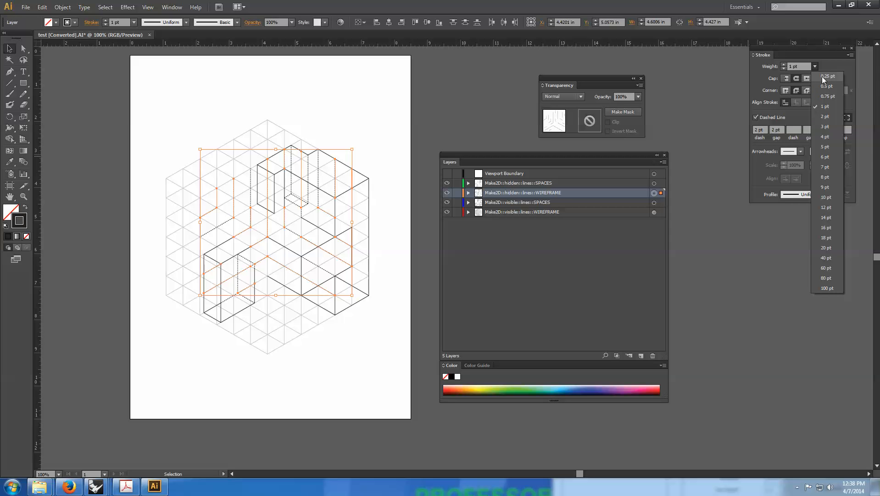
click(822, 76)
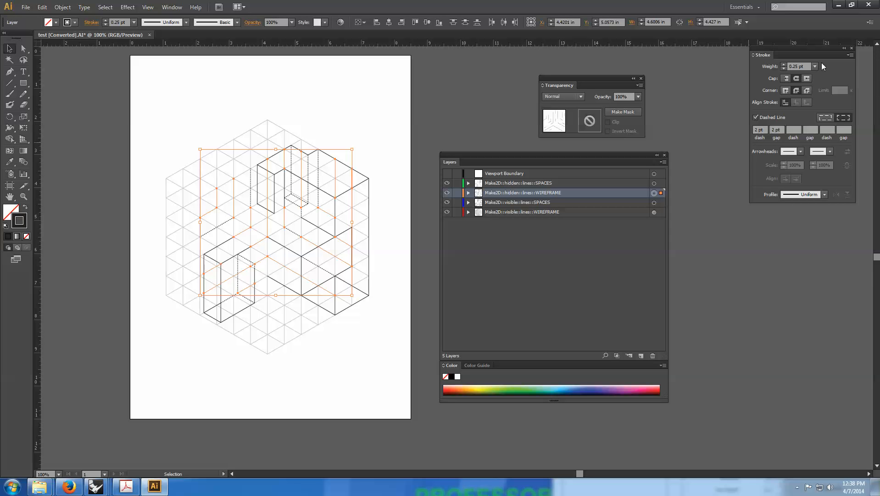
- Set the stroke color of the Make2D::hidden::lines::WIREFRAME linework to gray #999999
double_click(24, 223)
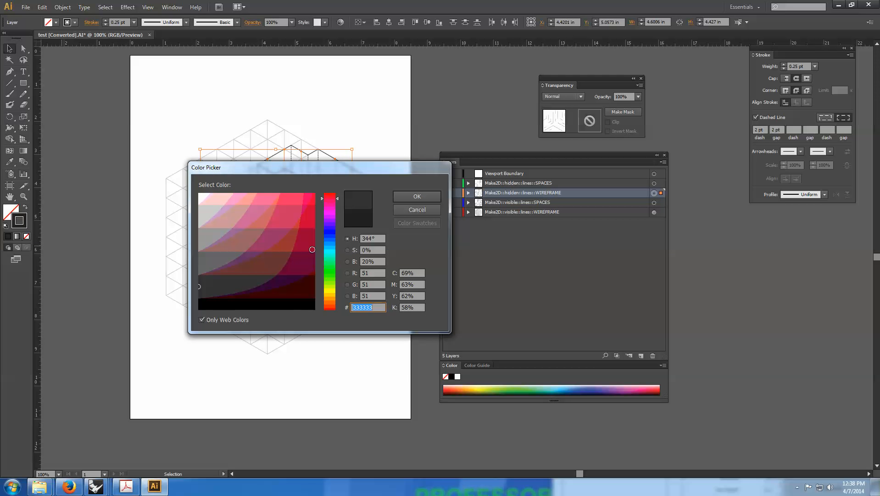
drag(201, 280, 202, 235)
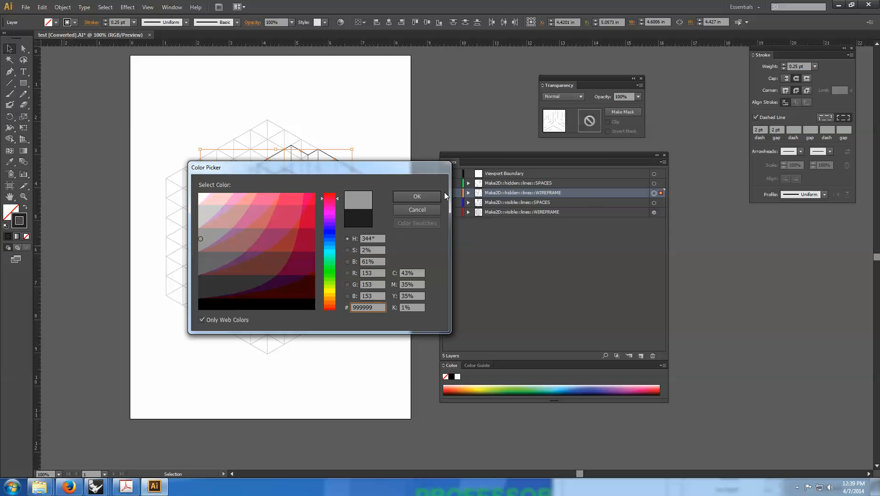
click(431, 197)
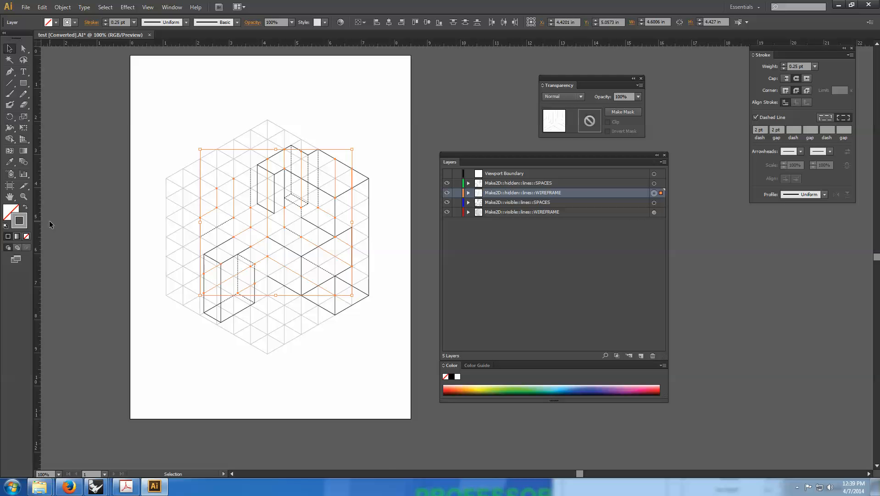
key(ctrl+plus)
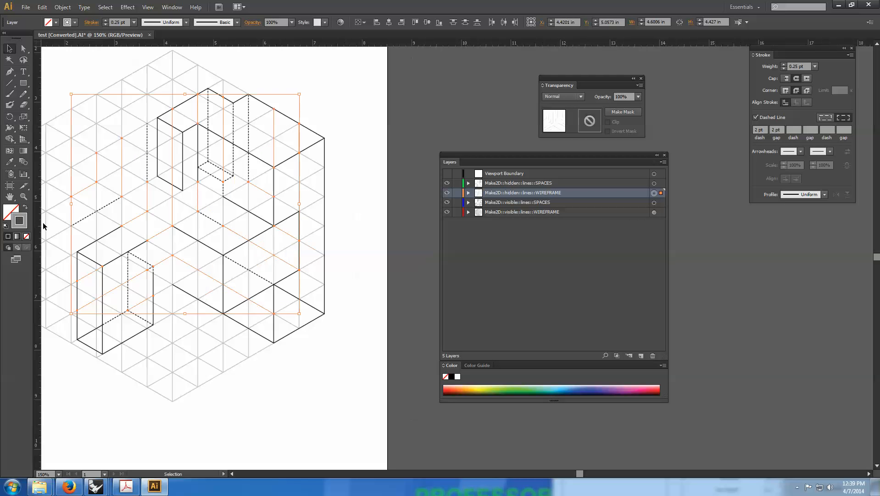
drag(198, 162, 301, 183)
click(197, 181)
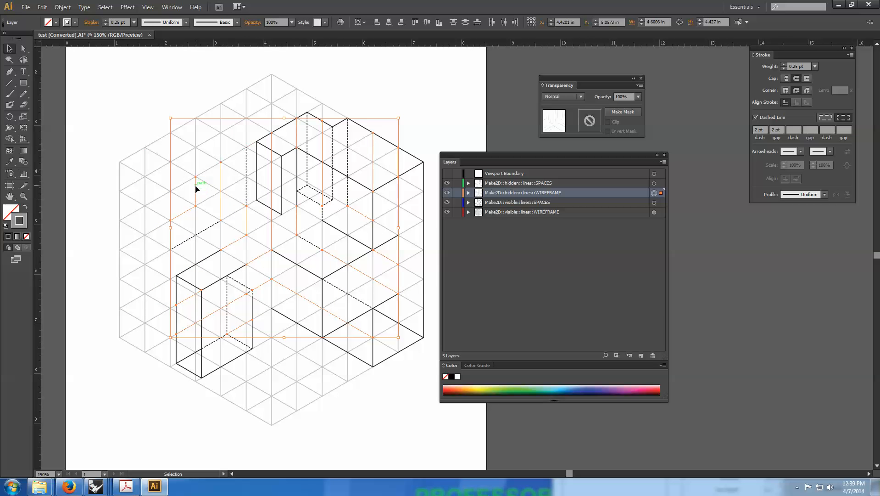
- Close and reopen the Transparency panel, place it clear of the Layers panel, and show its additional options
click(641, 78)
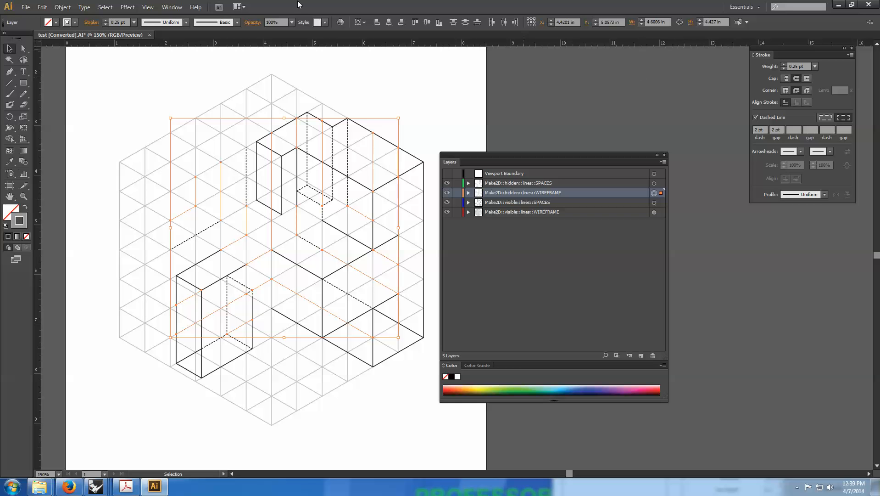
click(172, 7)
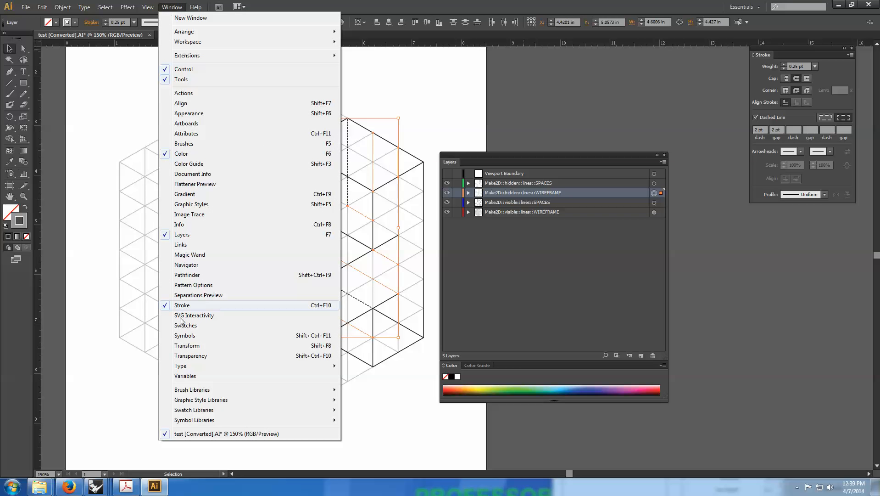
click(200, 357)
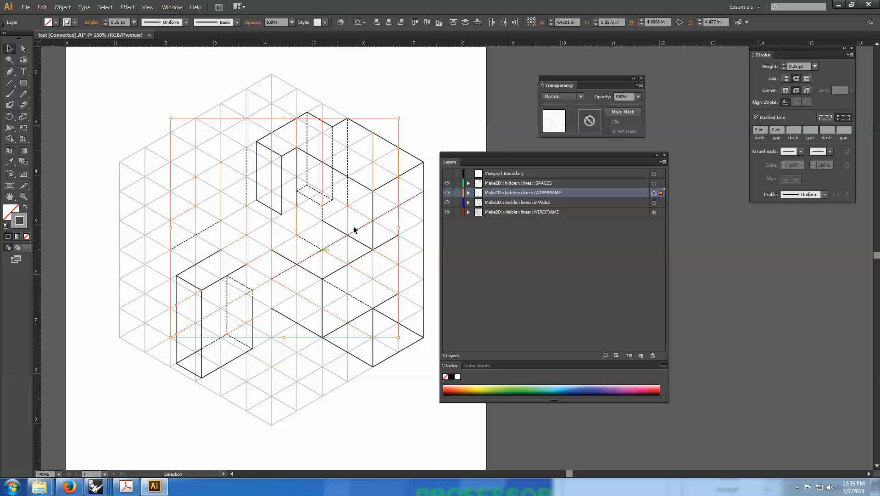
drag(551, 81, 508, 56)
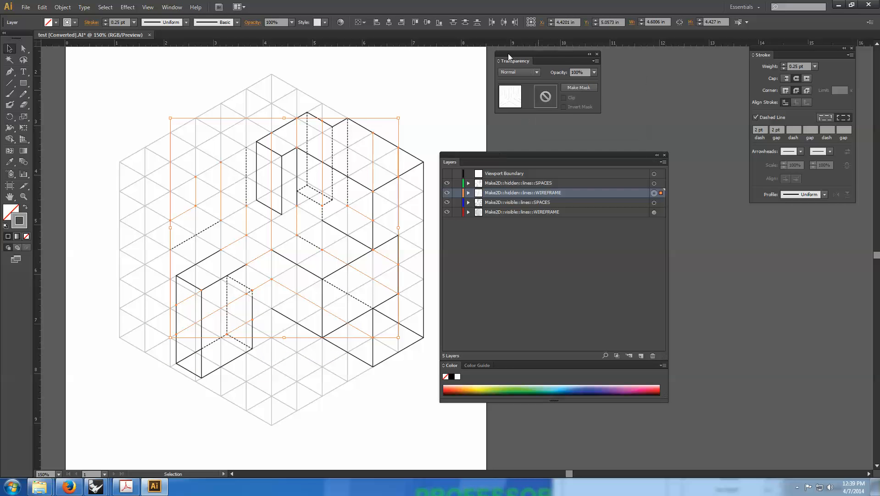
click(593, 59)
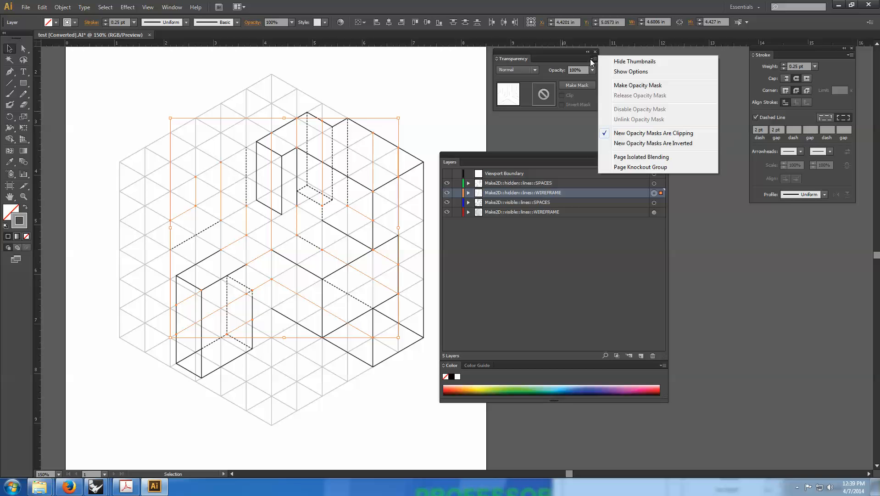
click(630, 72)
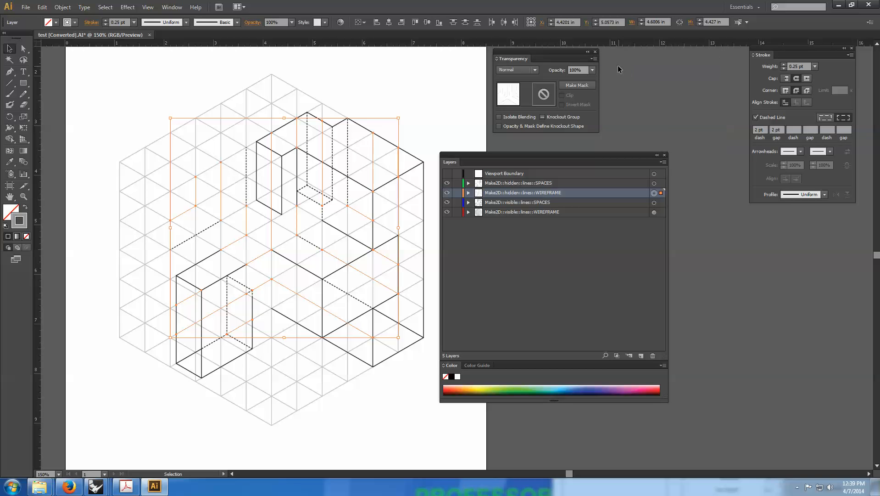
click(594, 59)
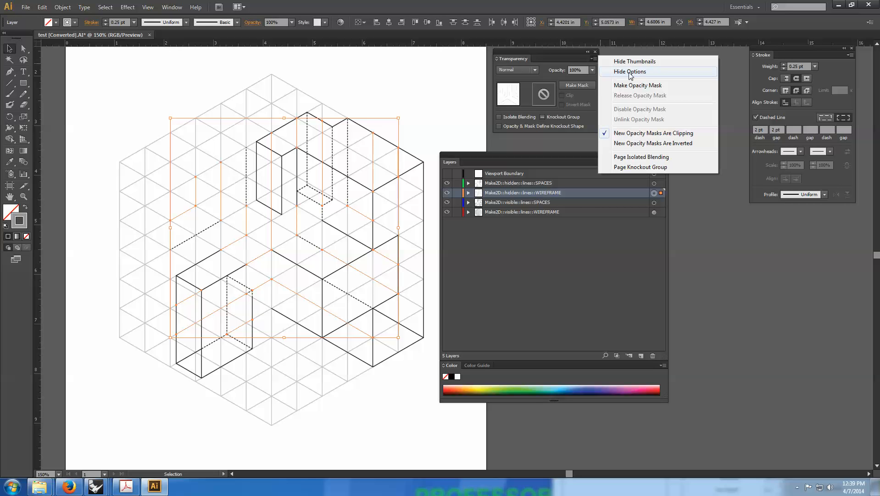
click(574, 57)
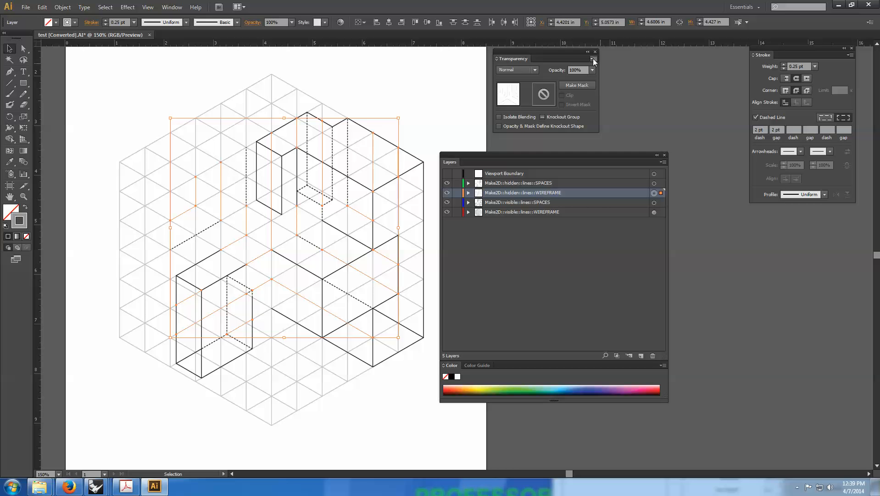
click(593, 59)
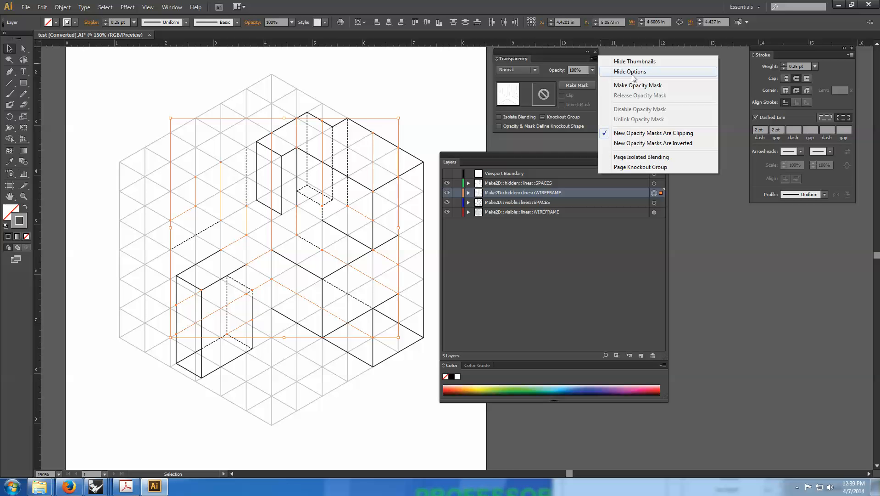
click(563, 59)
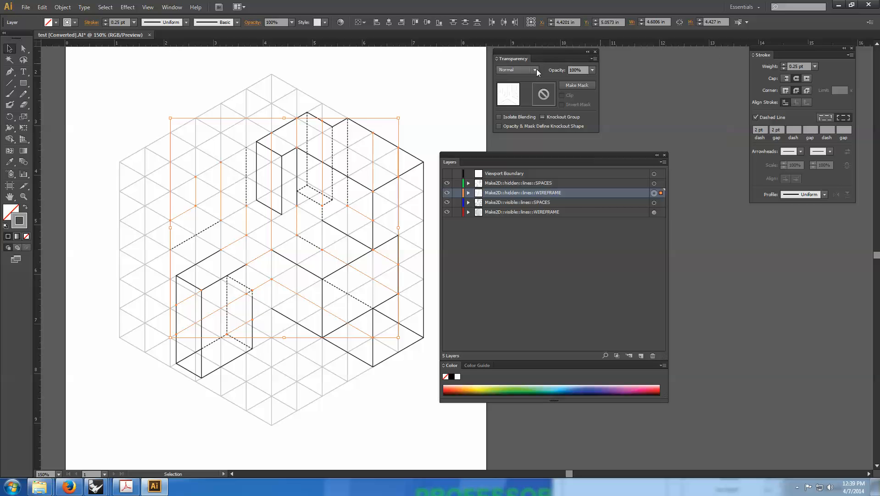
- Set the opacity of the Make2D::hidden::lines::WIREFRAME linework to 60% and deselect it
click(593, 72)
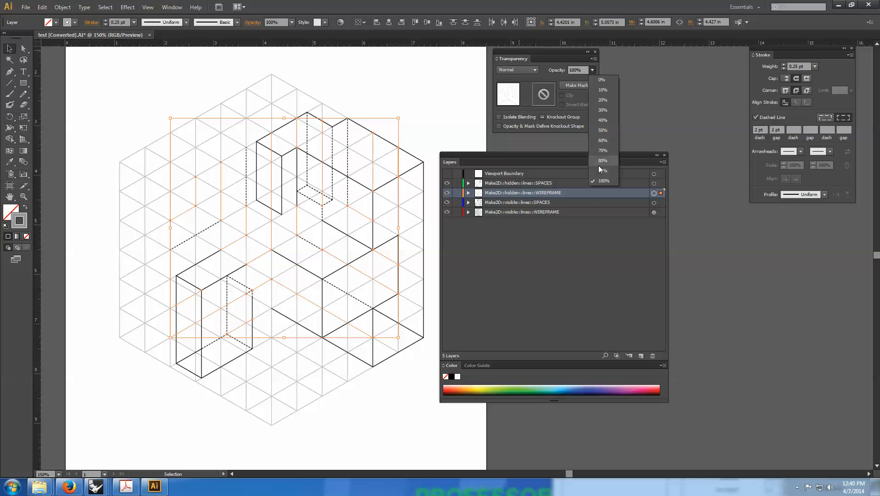
click(601, 140)
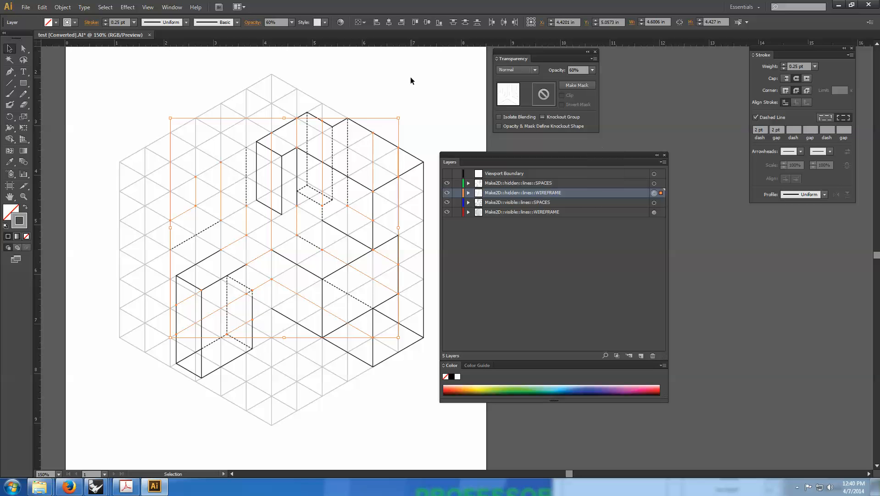
click(414, 84)
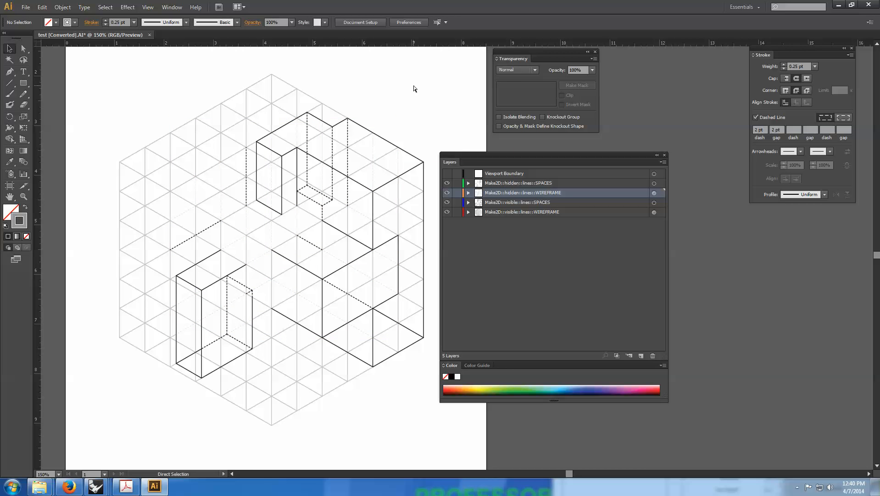
- Examine the hidden wireframe dashes up close against the surrounding gray grid and black cube lines
key(ctrl+plus)
key(ctrl+plus)
key(ctrl+plus)
key(space)
drag(352, 158, 420, 336)
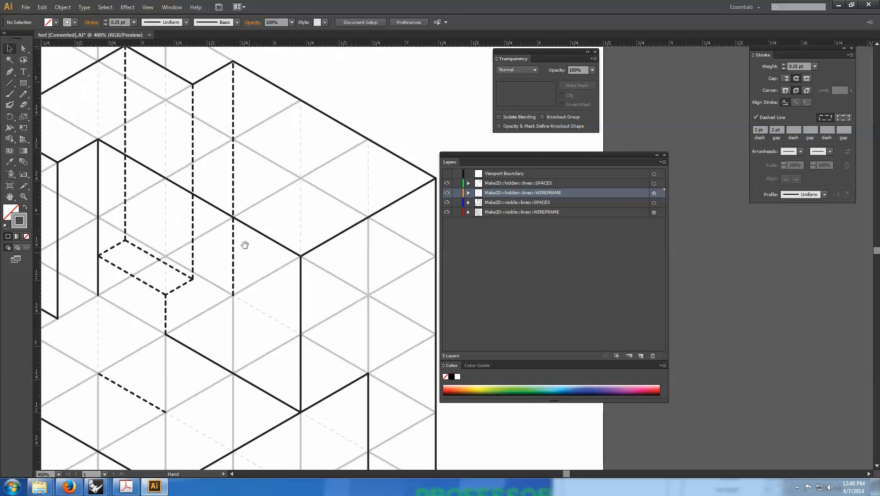
drag(245, 244, 279, 276)
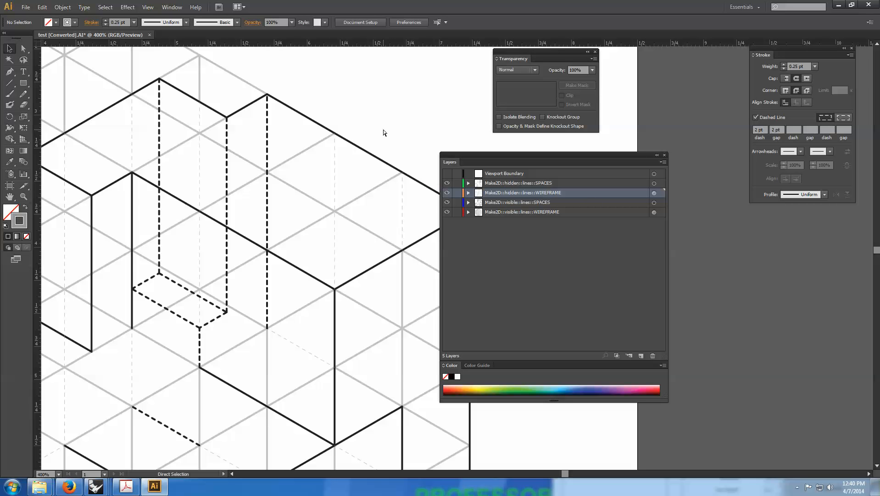
key(ctrl+minus)
drag(375, 153, 314, 108)
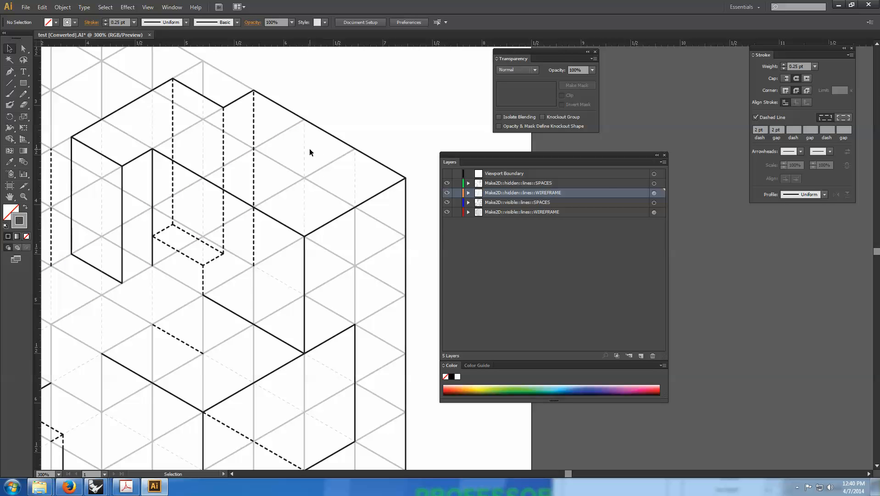
- Set the opacity of the Make2D::hidden::lines::WIREFRAME layer back to 100% and deselect its linework
click(654, 193)
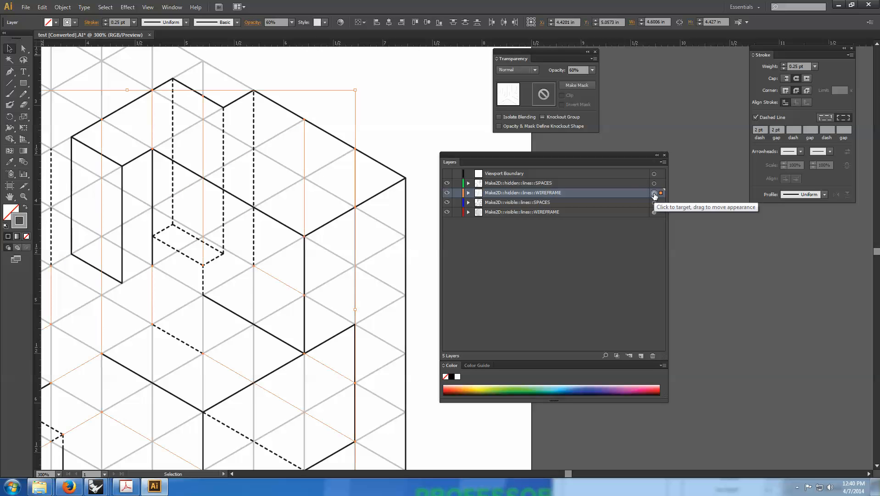
click(593, 70)
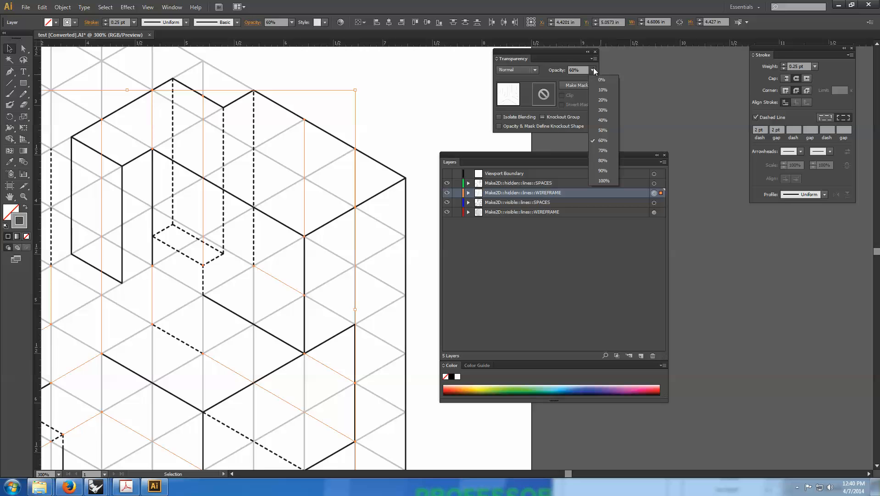
click(604, 181)
click(371, 91)
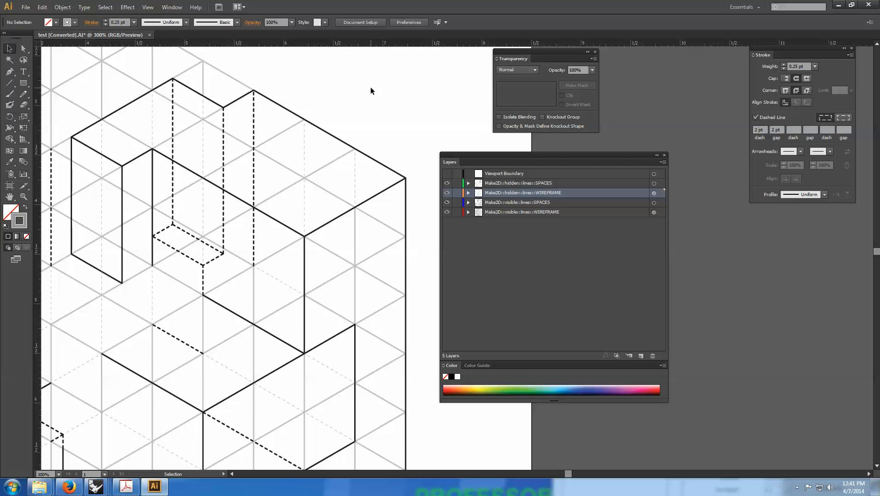
- Bring the whole artboard into view and move the Layers panel clear of it, beside the cube drawing
key(ctrl+minus)
key(ctrl+minus)
drag(327, 143, 302, 65)
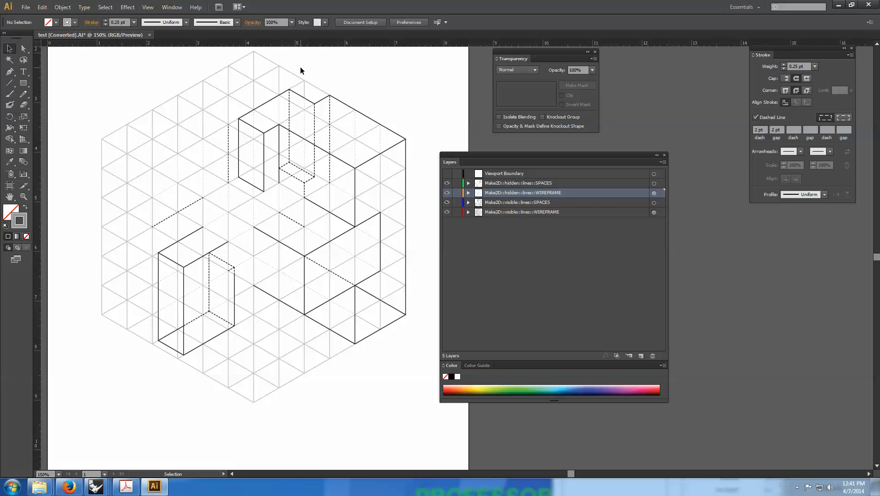
key(space)
drag(297, 123, 323, 139)
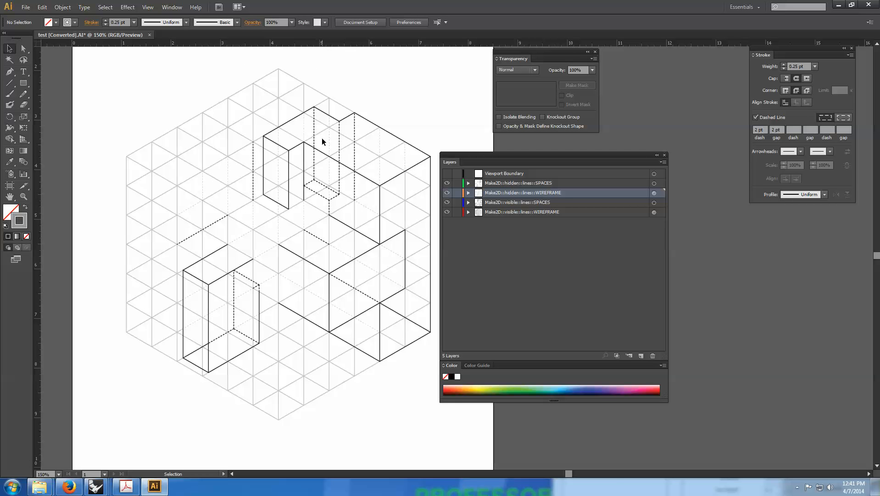
key(ctrl+minus)
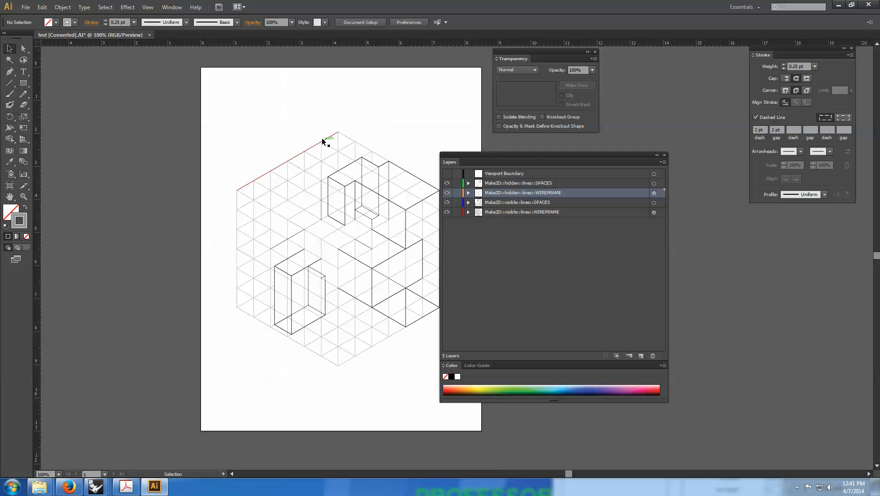
drag(490, 155, 601, 153)
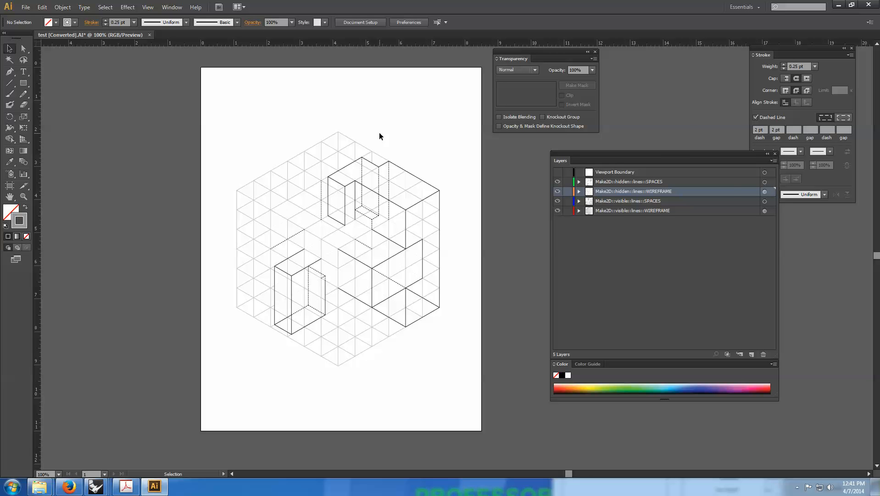
drag(662, 158, 616, 131)
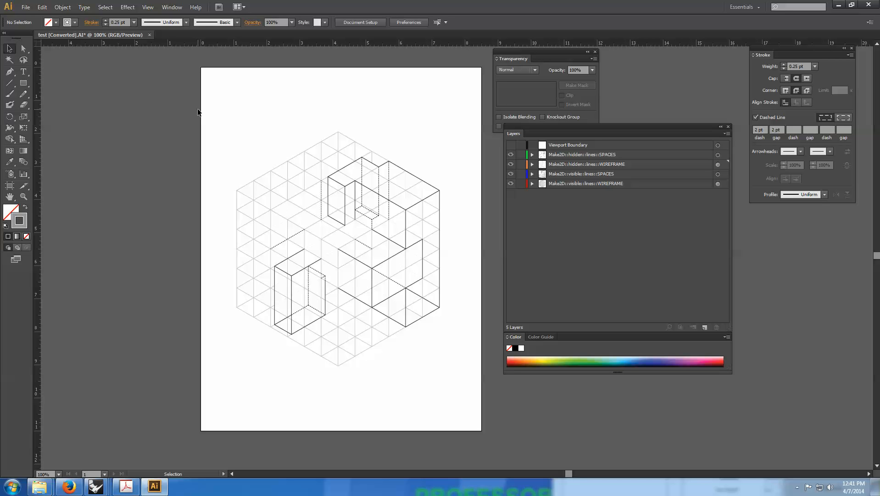
- Create a new layer directly above Make2D::hidden::lines::WIREFRAME and name it render
click(704, 328)
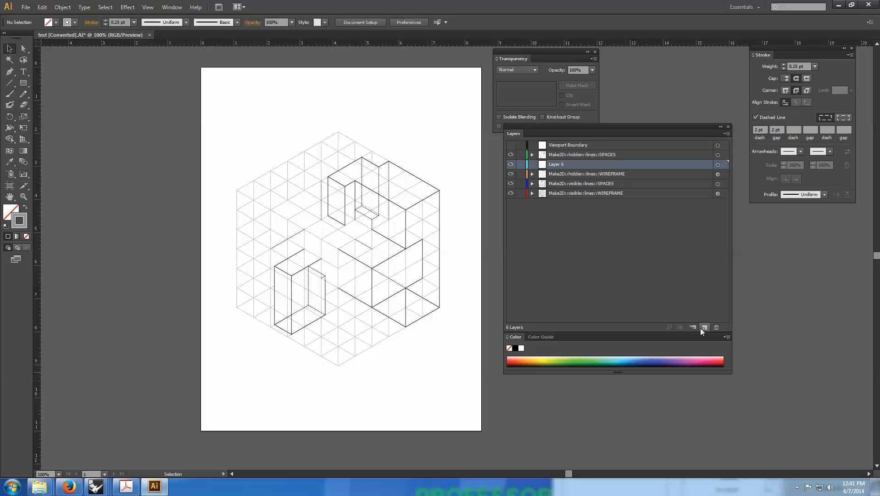
double_click(553, 166)
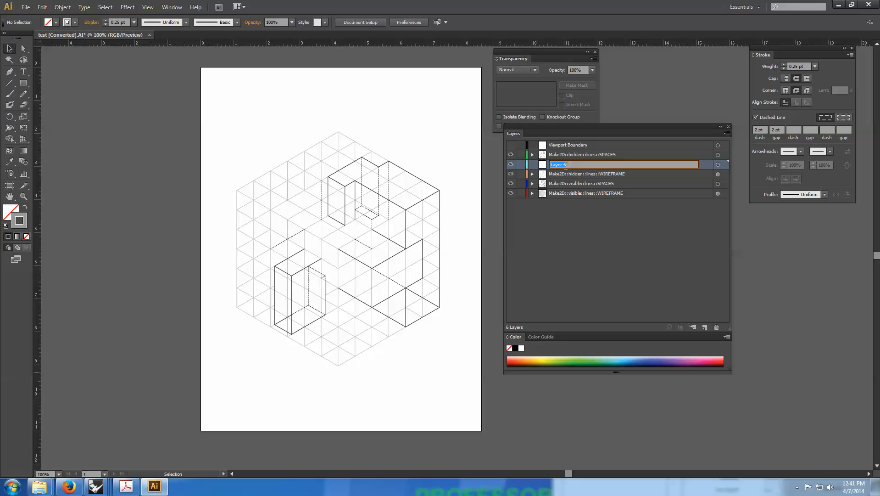
text(render)
click(707, 166)
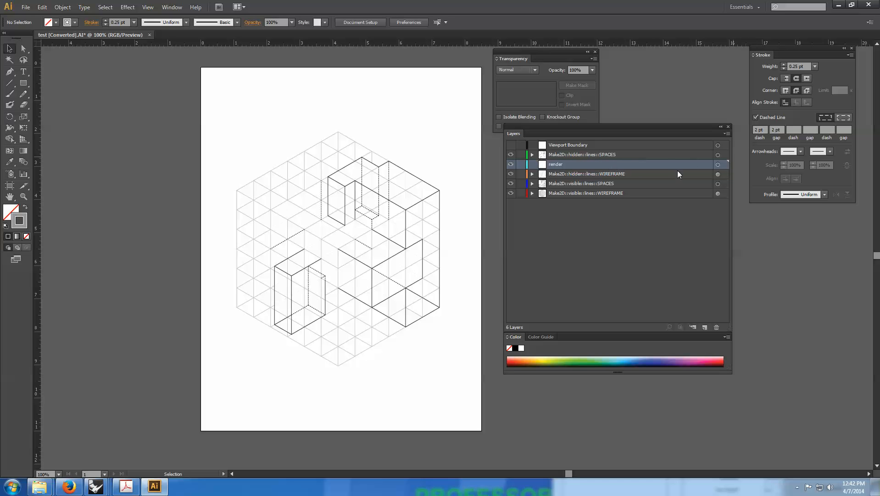
- Place the a11 PNG file from the Desktop as a linked image on the render layer
click(26, 7)
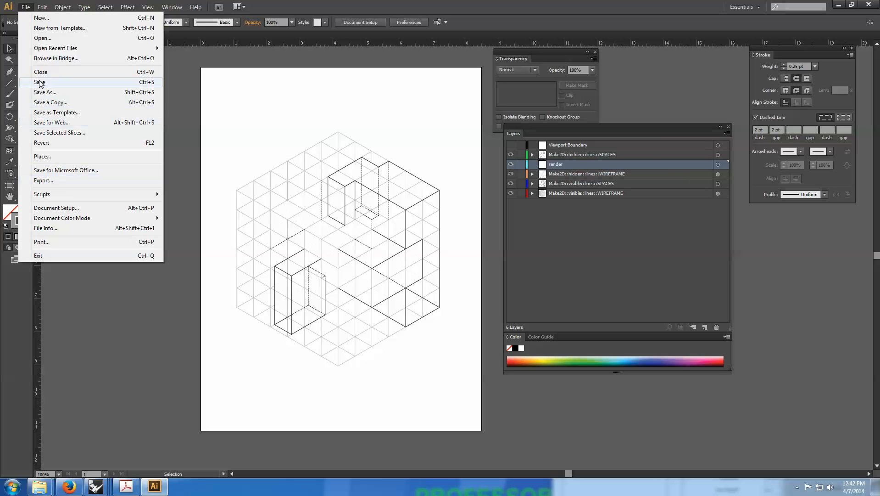
click(41, 155)
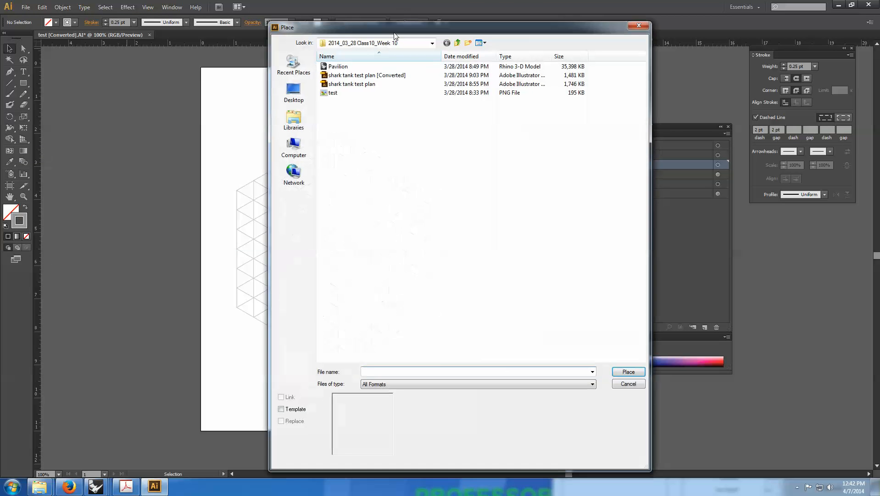
click(334, 93)
click(294, 92)
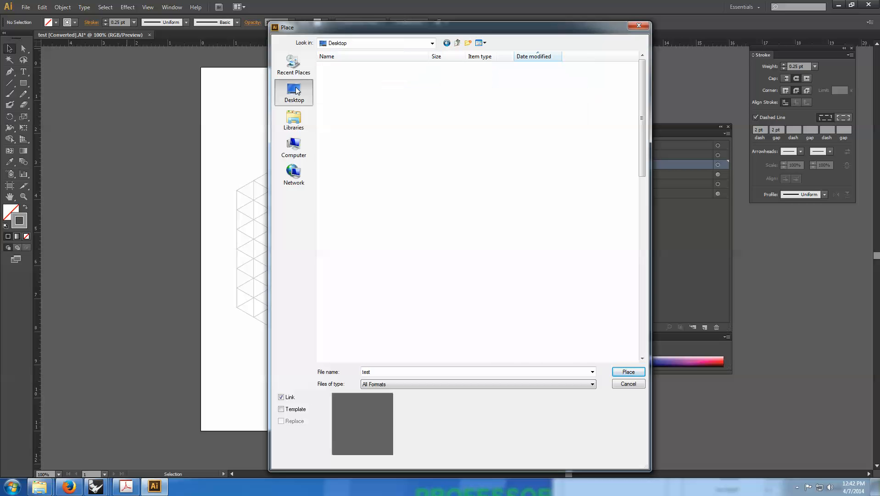
drag(361, 32, 340, 17)
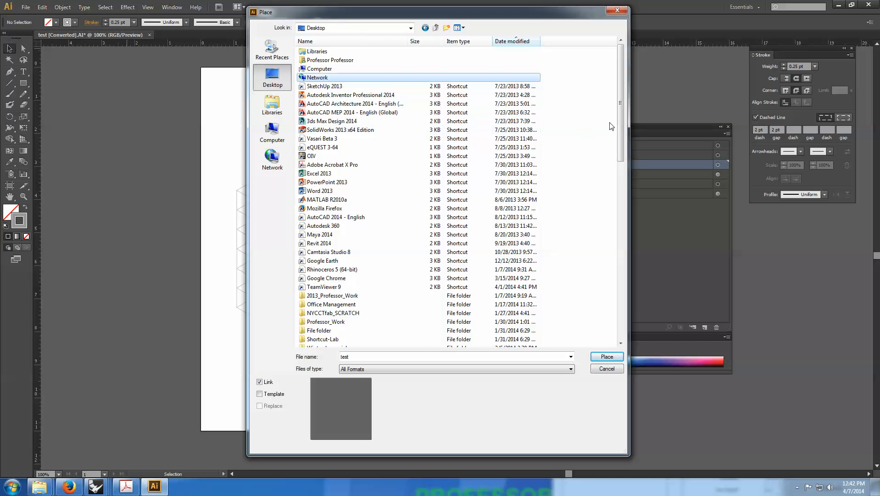
drag(621, 124, 615, 300)
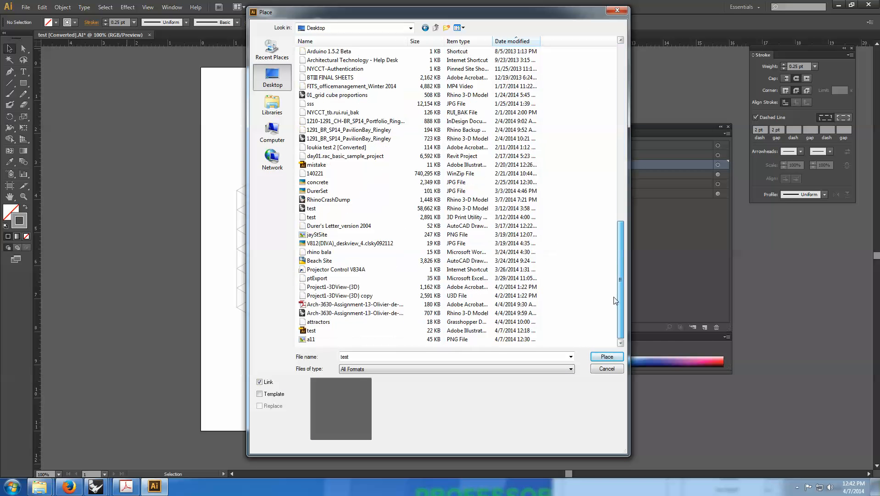
click(317, 339)
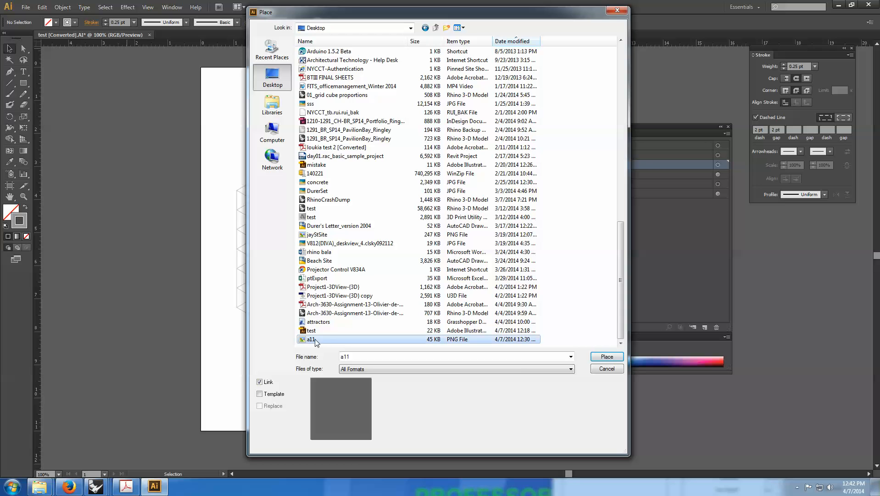
click(607, 357)
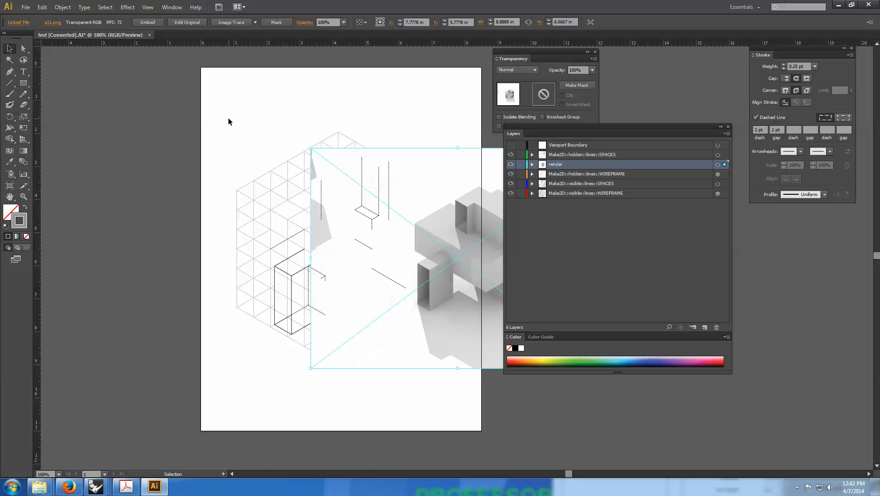
- Move the placed a11 image over the cube linework, with its center at about X 4.42 in, Y 5.65 in
key(ctrl+minus)
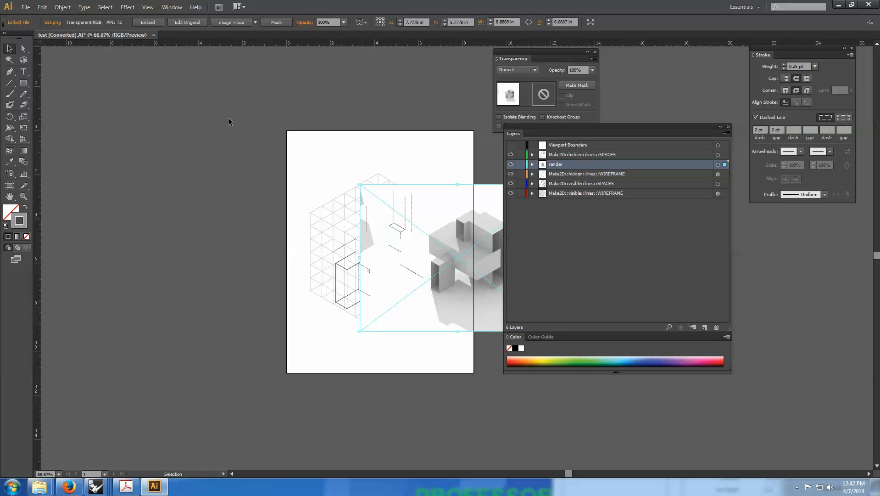
drag(335, 137, 220, 107)
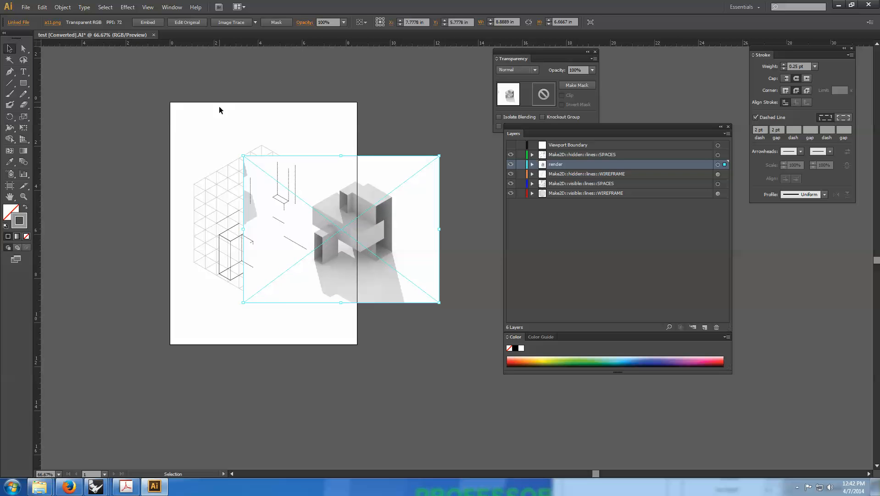
click(26, 7)
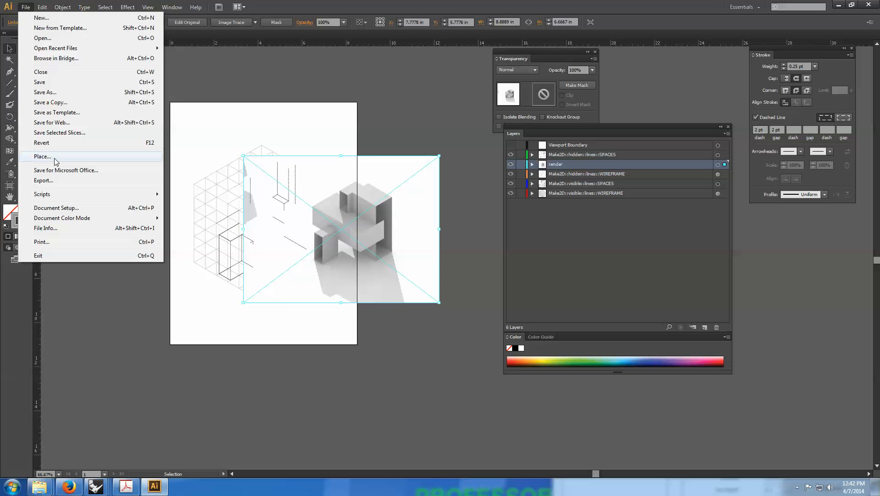
click(382, 139)
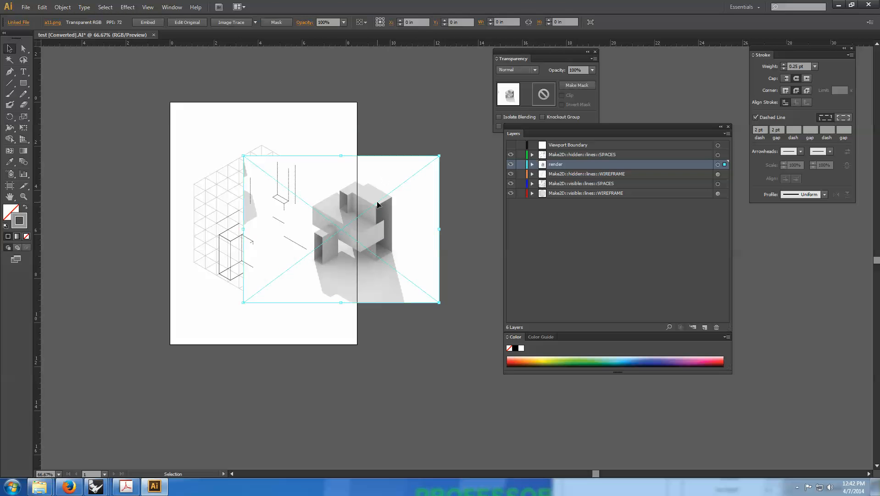
drag(380, 204, 435, 204)
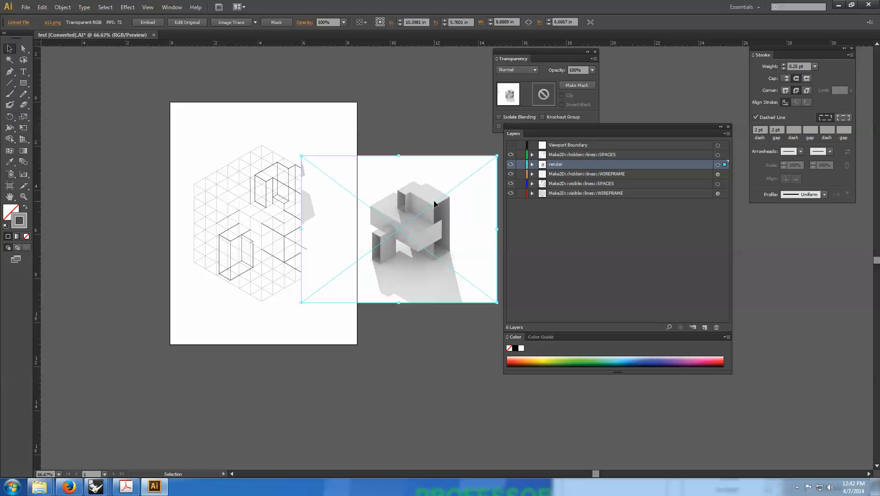
alt+scroll(435, 204, up, 1)
drag(366, 183, 396, 179)
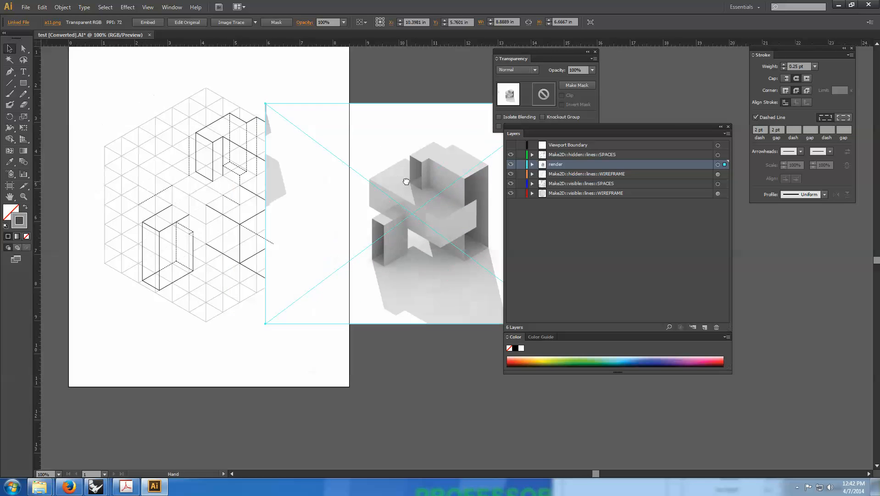
drag(444, 228, 247, 224)
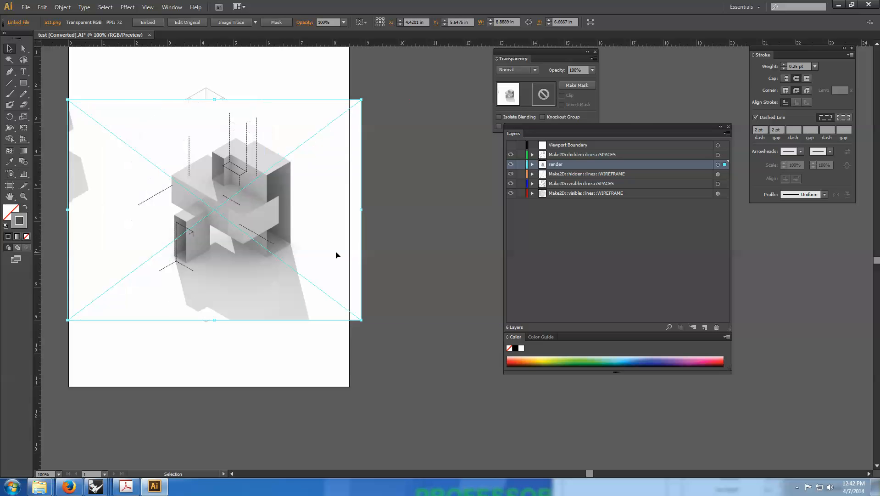
- Nudge the a11 image upward and move it over the cube linework, with its center at about X 3.97 in, Y 5.06 in
key(Up)
key(Up)
key(Up)
key(Up)
key(Up)
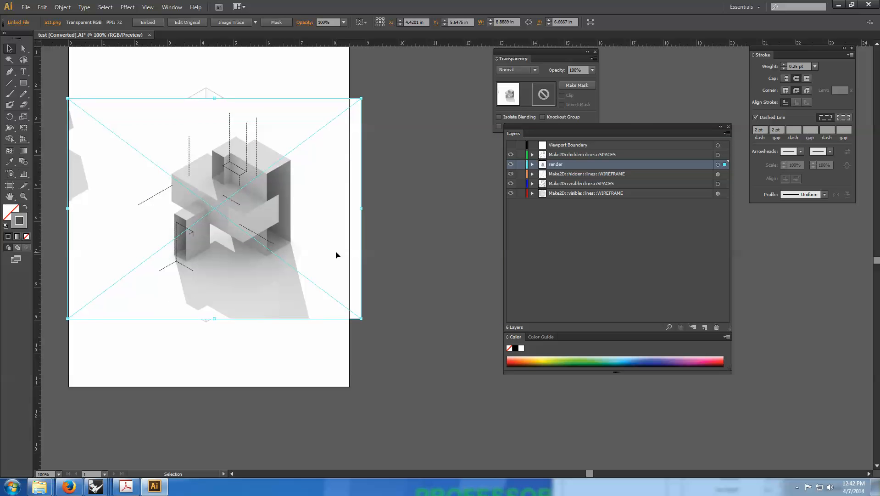
drag(330, 228, 317, 217)
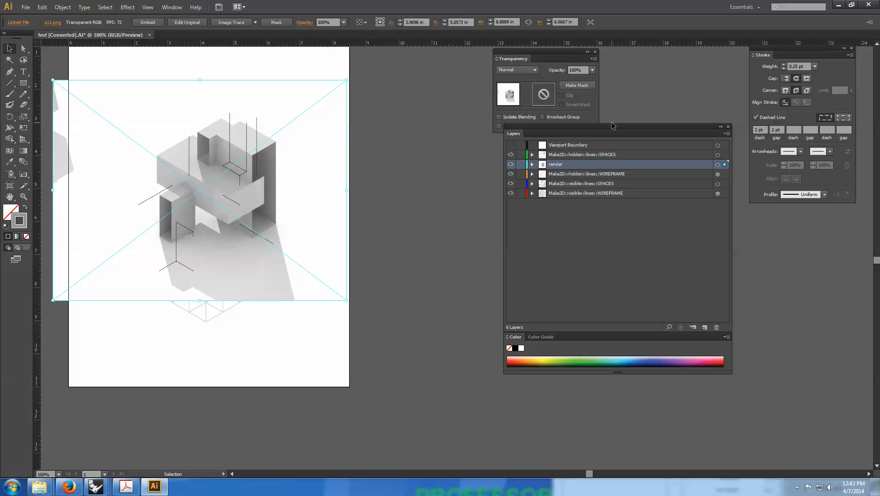
- Move the Layers panel nearer the drawing, go through its layers, and hide and reshow Make2D::hidden::lines::SPACES to compare its linework against the render
drag(607, 128, 574, 130)
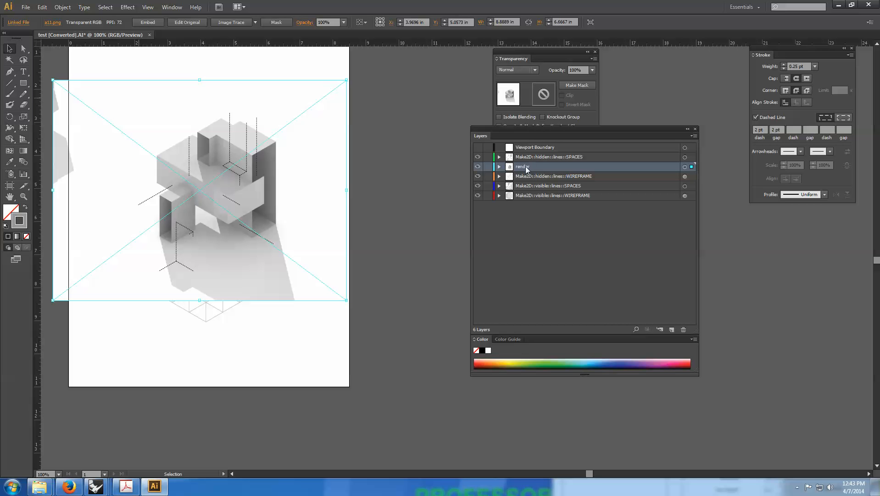
click(582, 177)
click(560, 186)
click(559, 196)
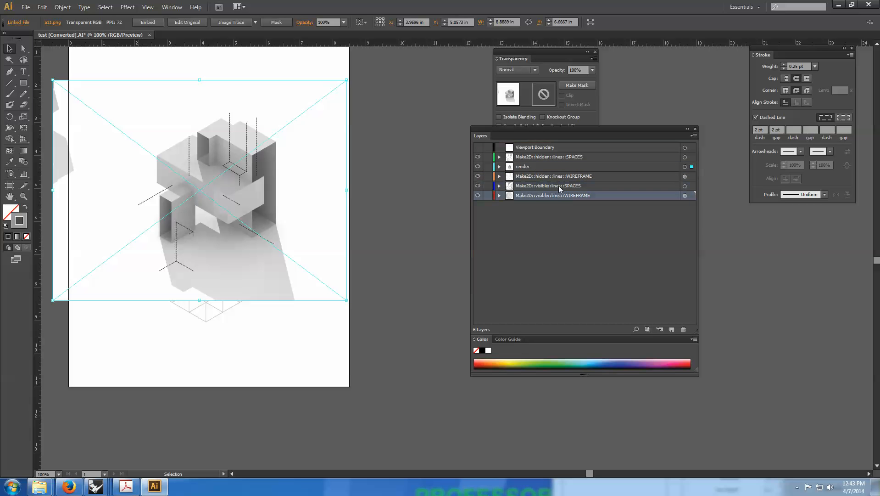
click(558, 185)
click(553, 176)
click(551, 196)
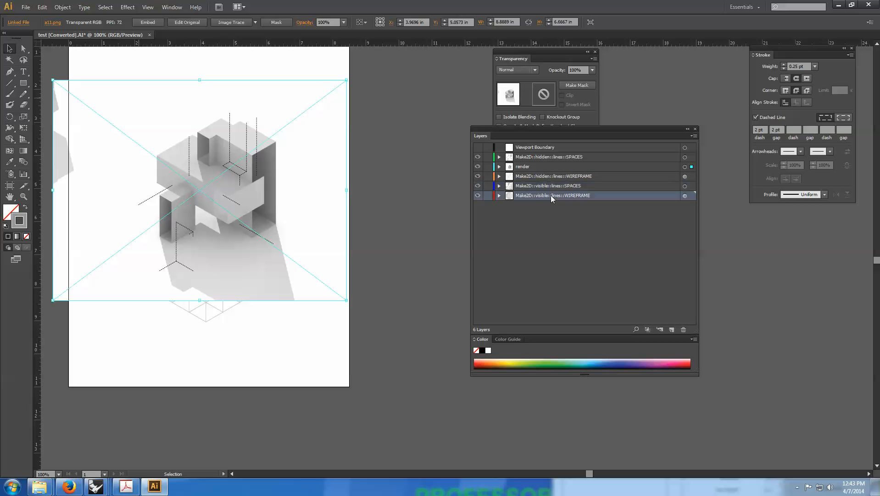
click(538, 166)
click(532, 156)
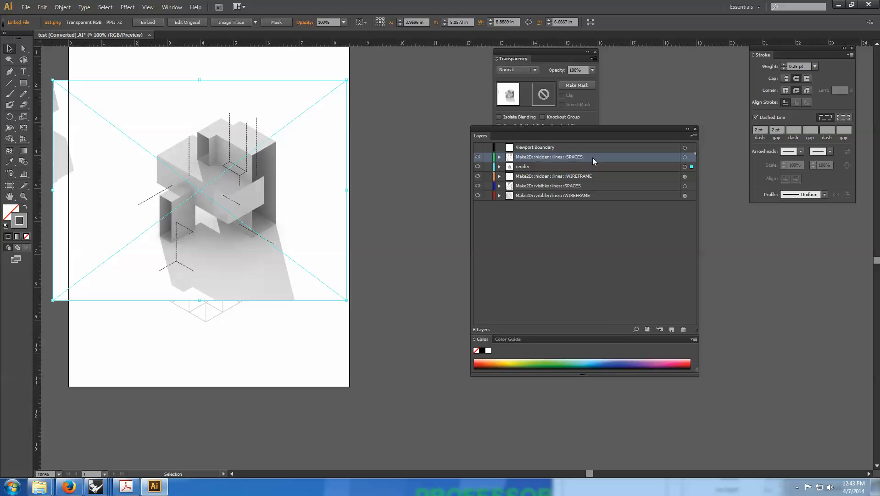
click(478, 157)
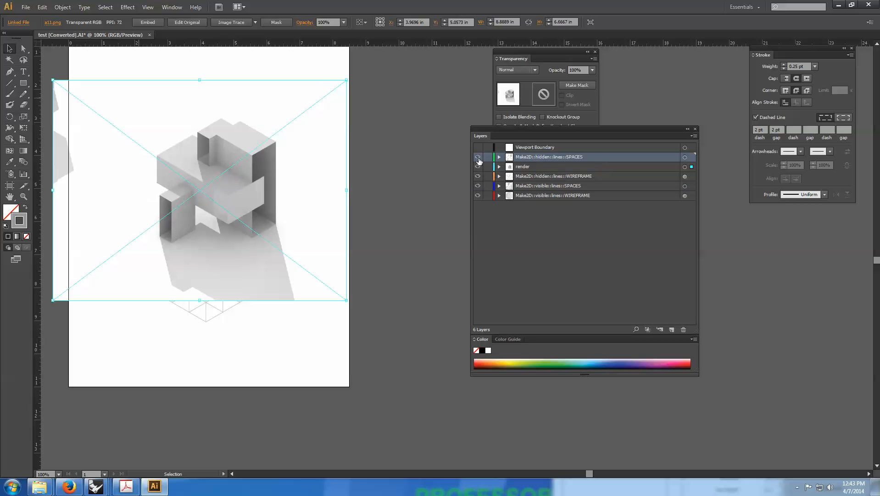
click(478, 157)
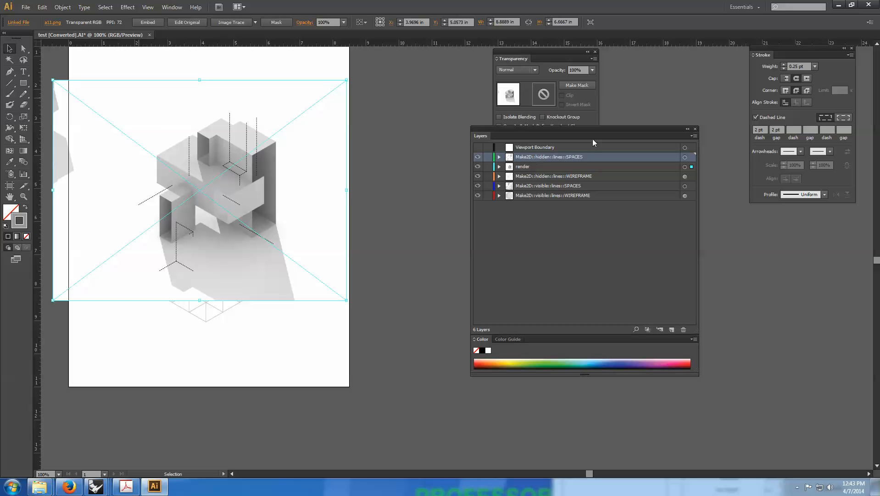
- Move the render layer above Make2D::hidden::lines::SPACES, and move it to the bottom of the layer stack beneath Make2D::visible::lines::WIREFRAME
click(534, 167)
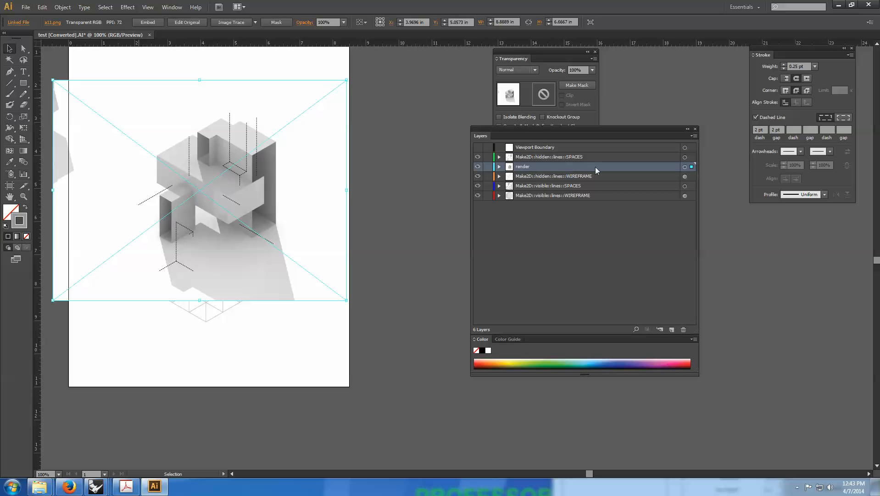
drag(596, 167, 595, 157)
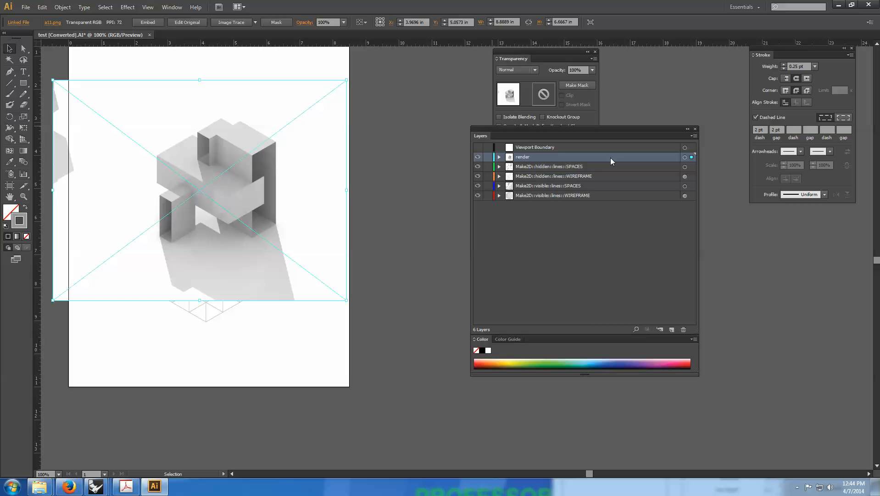
drag(611, 157, 612, 203)
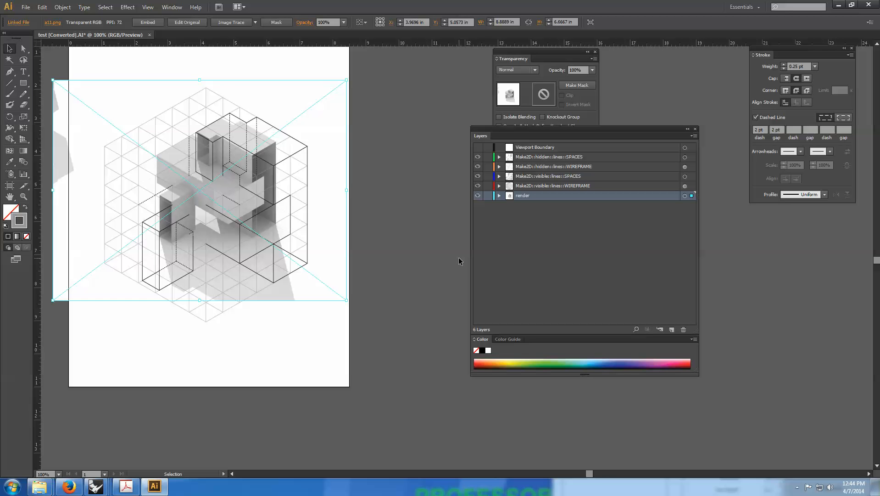
click(261, 63)
- Move the Layers panel off the image area and enlarge the a11 image proportionally from its upper-right corner to about 10.04 × 7.53 in
key(space)
drag(225, 69, 277, 83)
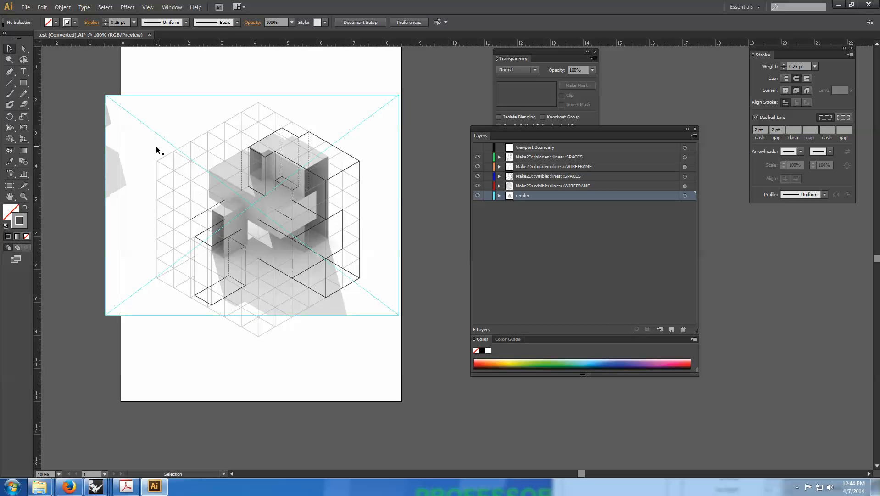
click(126, 156)
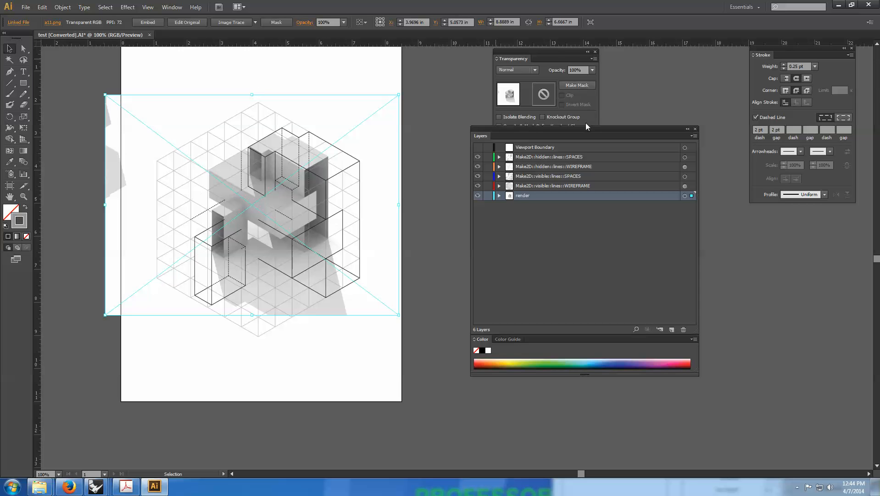
drag(585, 130, 548, 116)
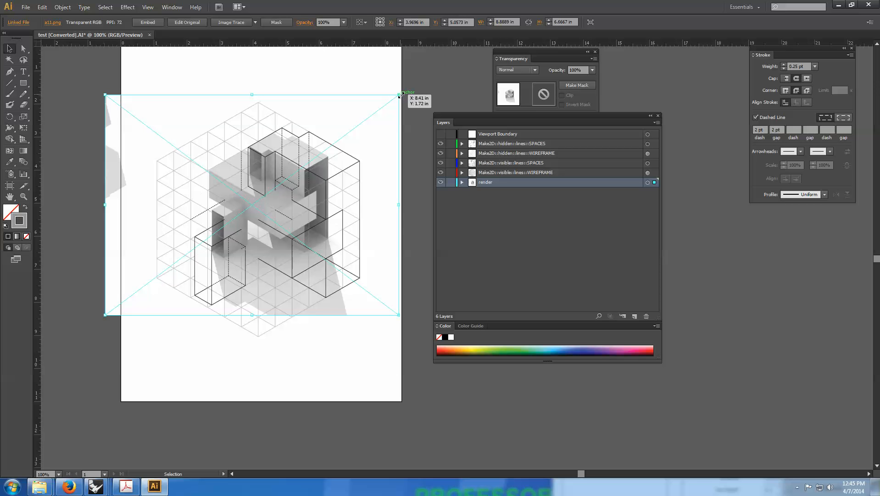
drag(399, 94, 437, 66)
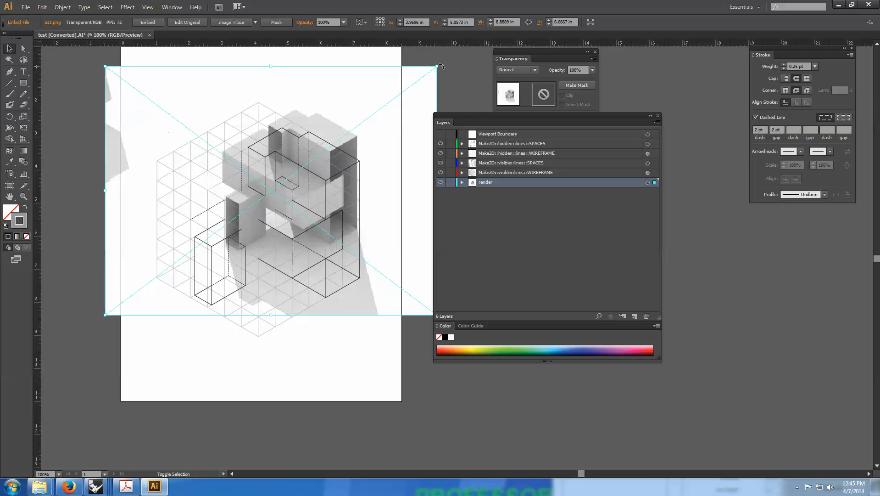
- Nudge the a11 image down and right until the render's upper-right edges meet the linework, with its center at about X 4.63 in, Y 5.38 in
key(ctrl+equal)
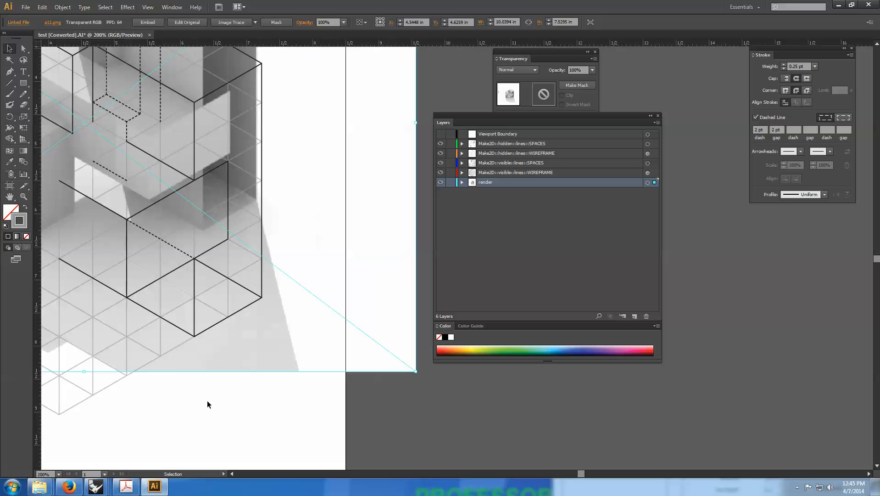
drag(258, 227, 357, 400)
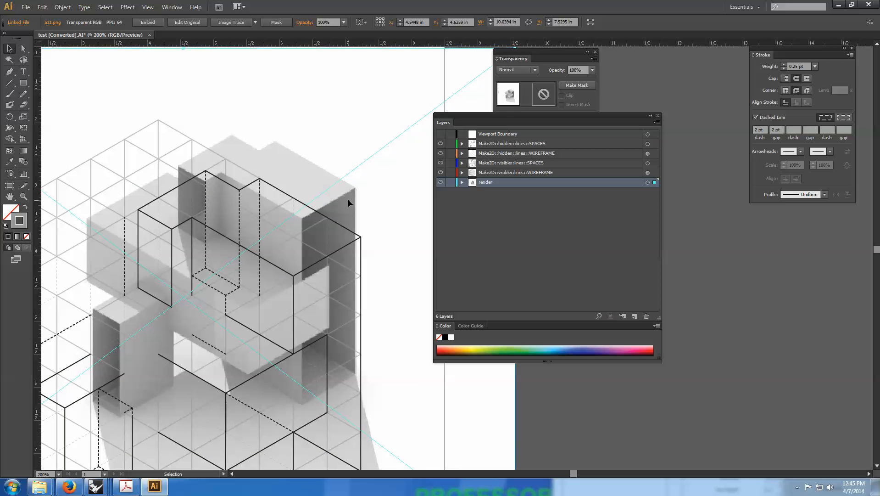
key(Down)
key(Down)
key(Down)
key(Down)
key(Down)
key(Down)
key(Down)
key(Down)
key(Down)
key(Down)
key(Down)
key(Down)
key(Down)
key(Down)
key(Down)
key(Down)
key(Down)
key(Down)
key(Down)
key(Down)
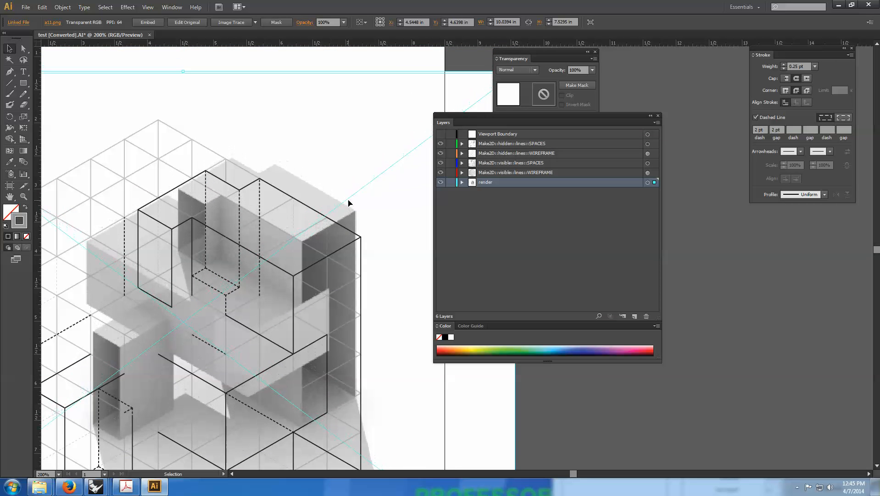
key(Down)
key(Down)
key(Down)
key(Down)
key(Down)
key(Down)
key(Down)
key(Down)
key(Down)
key(Down)
key(Down)
key(Down)
key(Down)
key(Down)
key(Down)
key(Down)
key(Down)
key(Down)
key(Down)
key(Down)
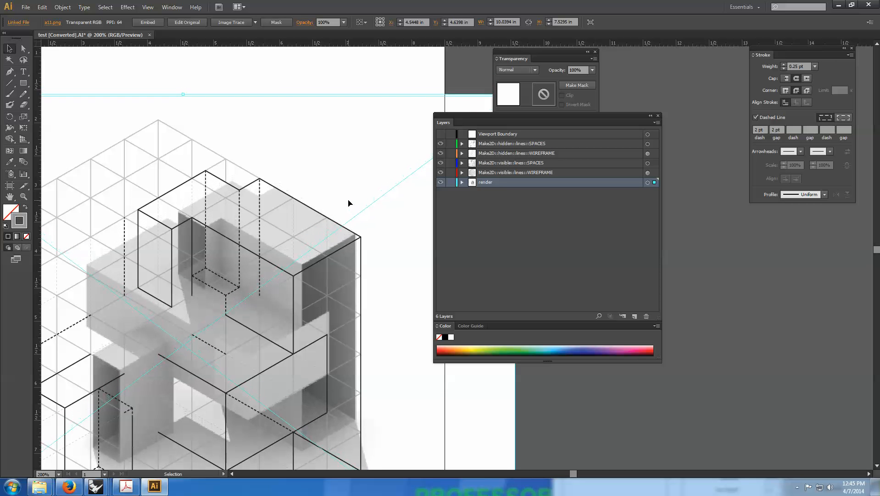
key(Right)
key(Right)
key(Right)
key(Right)
key(Right)
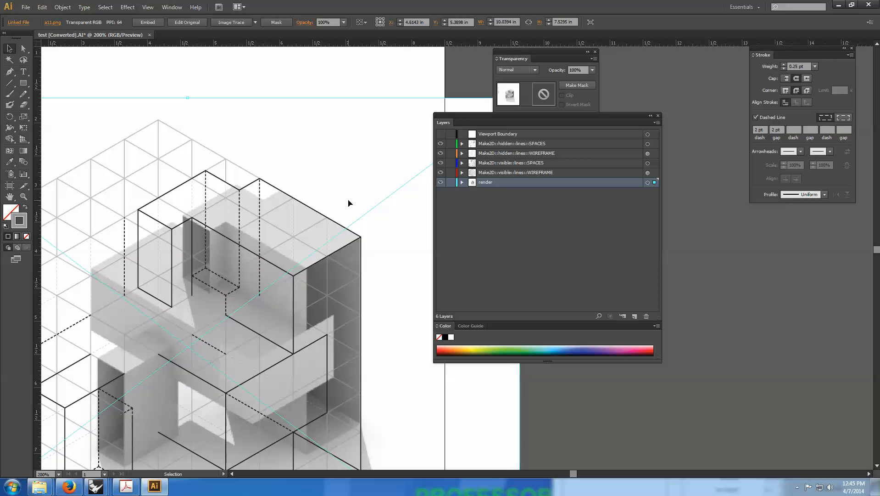
key(Right)
key(Up)
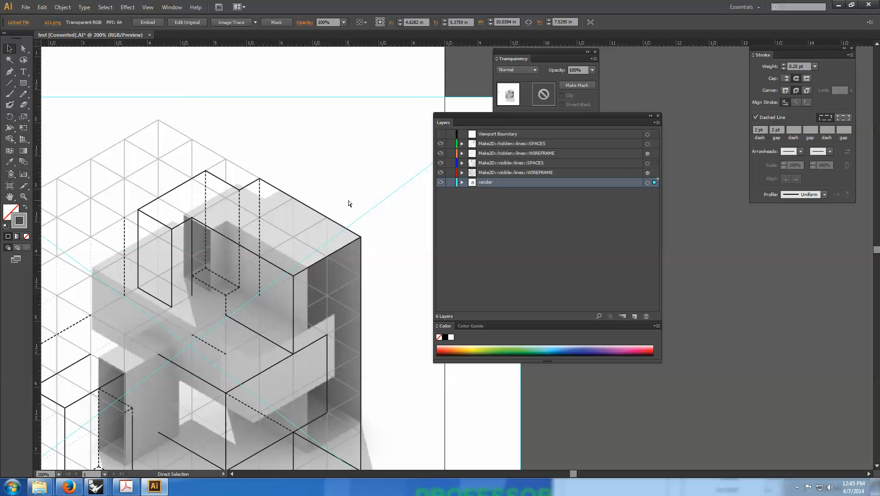
- Enlarge the a11 image proportionally from its upper-left corner to about 11.74 × 8.81 in and nudge its center to about X 4.04 in, Y 5.60 in
key(ctrl+minus)
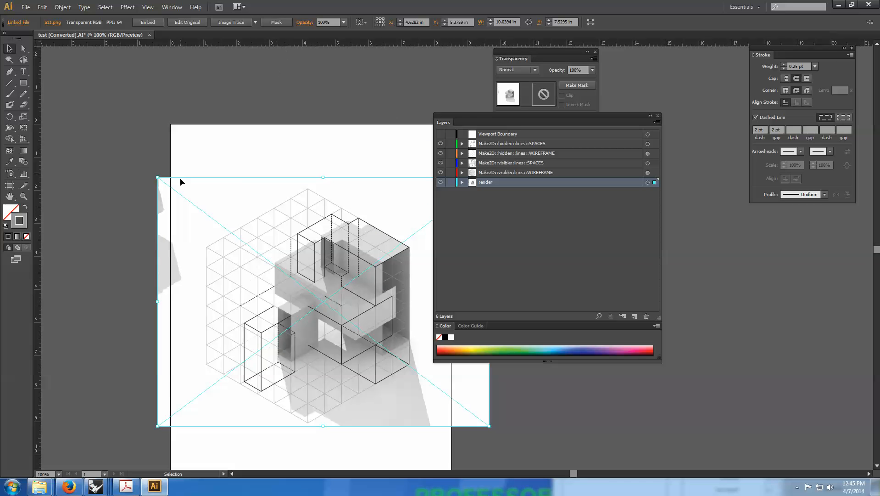
shift+drag(157, 175, 88, 137)
key(Down)
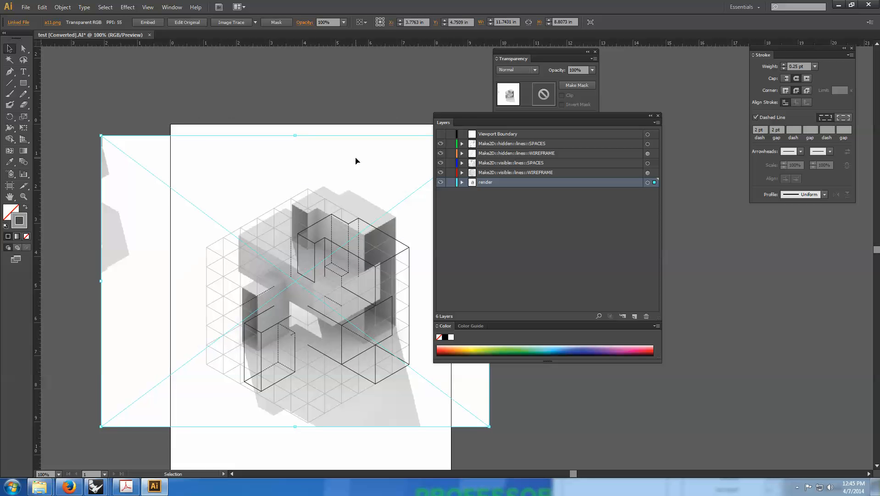
key(Down)
key(Down)
key(Down)
key(Down)
key(Down)
key(Down)
key(Down)
key(Down)
key(Down)
key(Down)
key(Down)
key(Down)
key(Down)
key(Down)
key(Down)
key(Down)
key(Down)
key(Down)
key(Down)
key(Down)
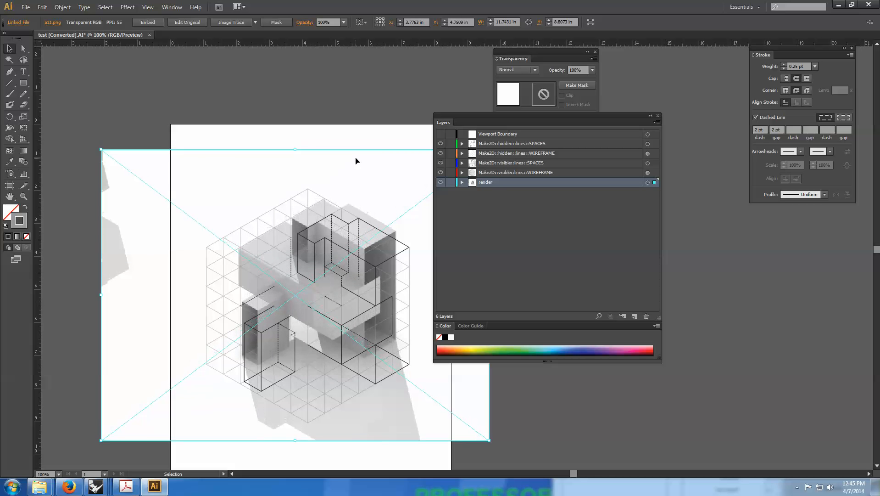
key(Down)
key(Down)
key(Down)
key(Down)
key(Down)
key(Down)
key(Down)
key(Down)
key(Down)
key(Down)
key(Down)
key(Down)
key(Down)
key(Down)
key(Down)
key(Down)
key(Down)
key(Down)
key(Down)
key(Down)
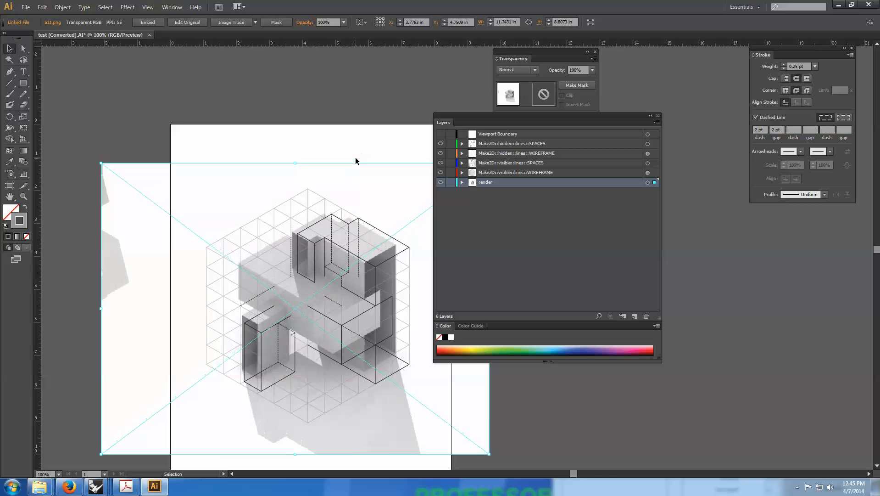
key(Right)
key(Right)
key(Right)
key(Right)
key(Right)
key(Right)
key(Right)
key(Right)
key(Right)
key(Right)
key(Right)
key(Right)
key(Right)
key(Right)
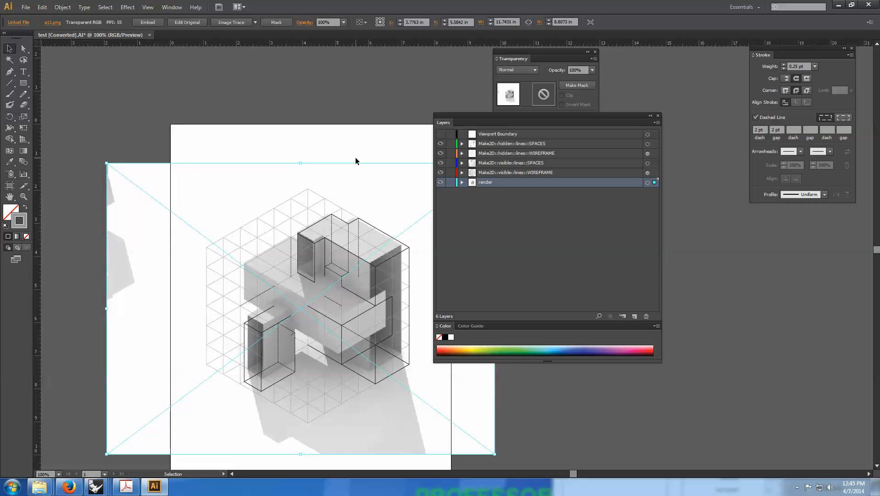
key(Right)
key(Down)
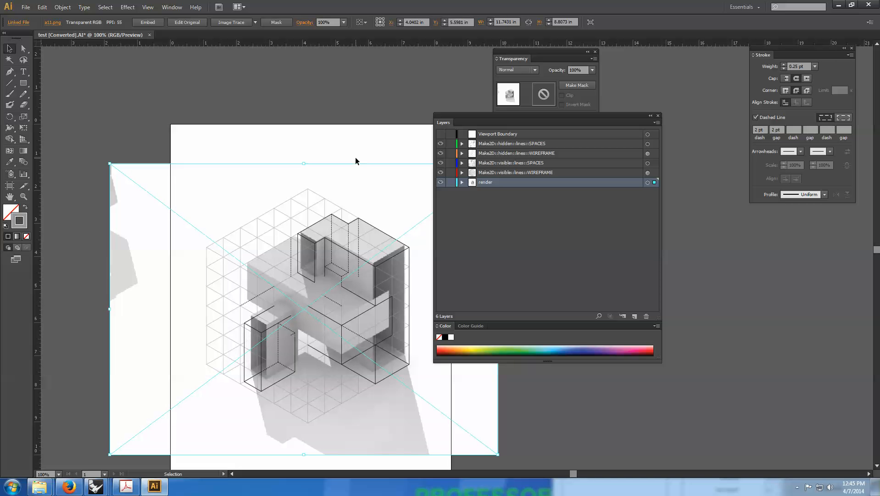
click(347, 143)
drag(350, 147, 271, 82)
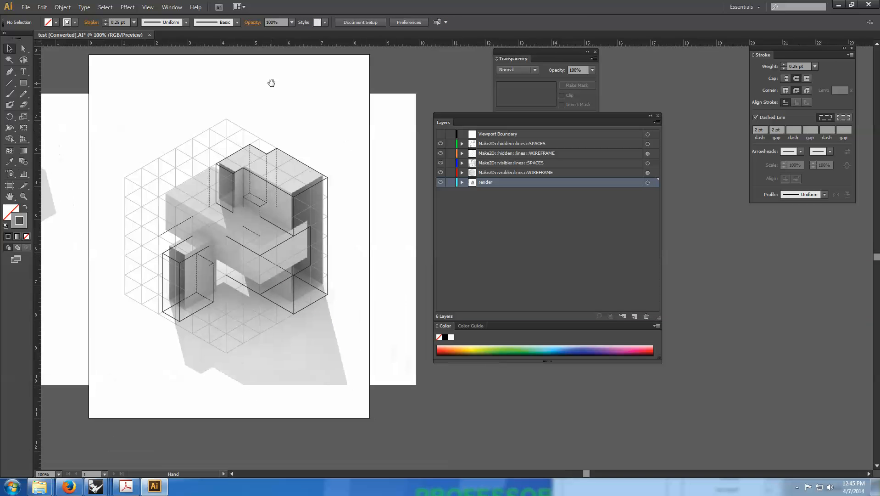
- With the a11 image selected, create a new layer directly above render and name it TEST
click(397, 127)
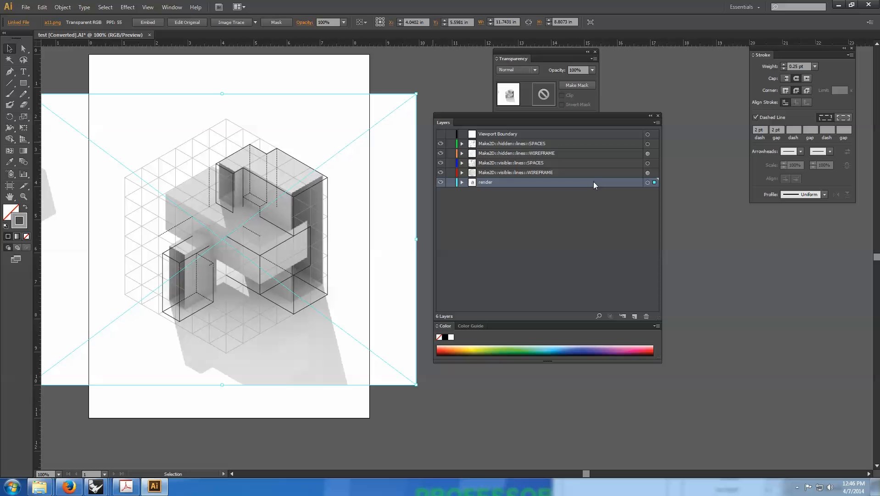
click(634, 316)
double_click(489, 183)
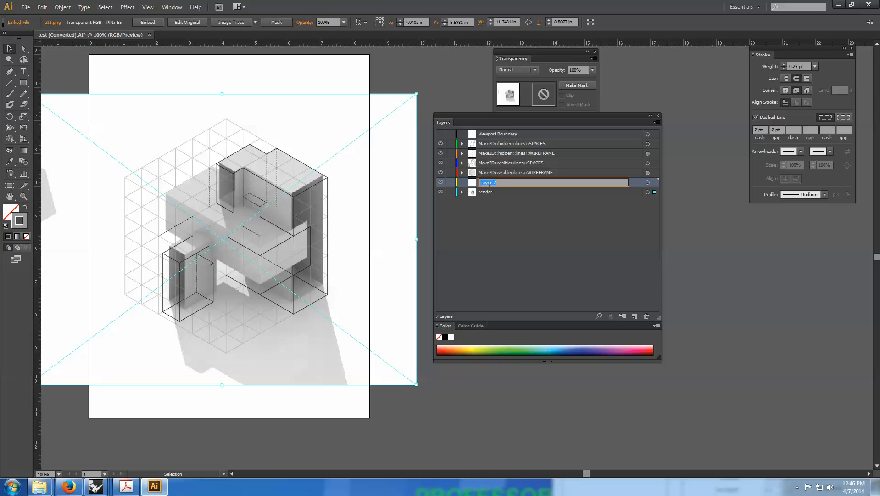
text(TEST)
key(Return)
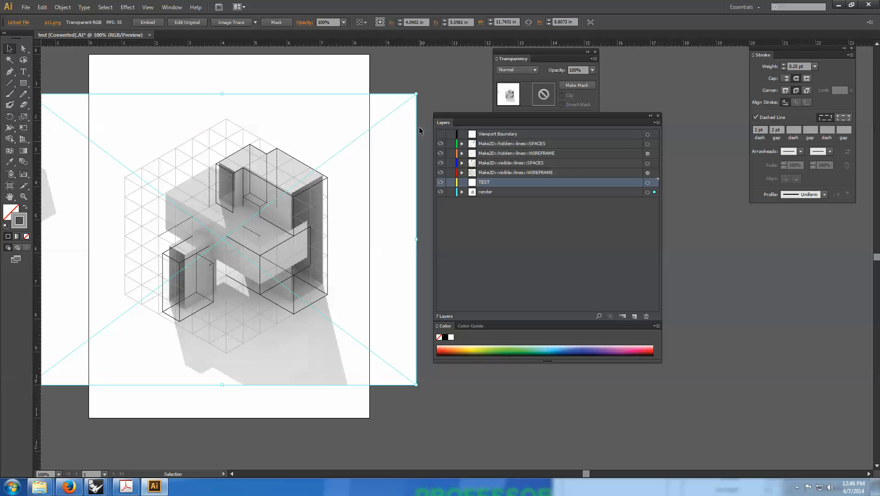
- Transfer the a11 image from the render layer to the TEST layer, and hide and reshow TEST to check which layer holds it
click(320, 113)
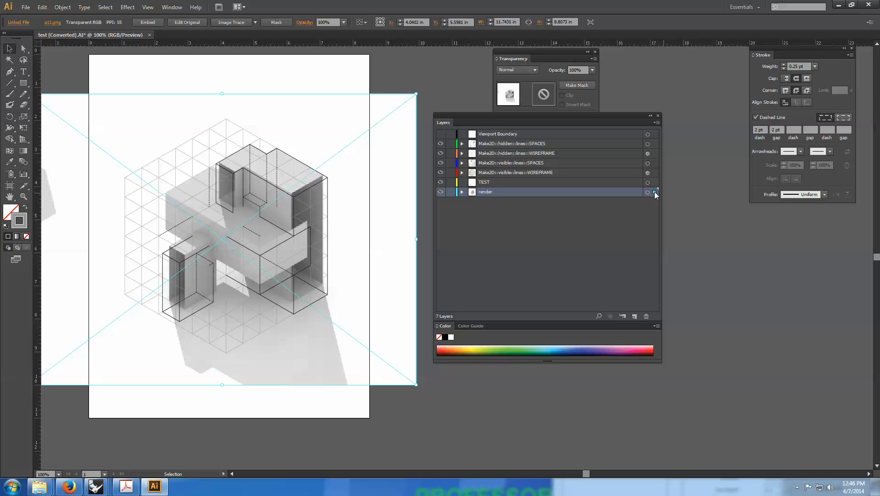
drag(655, 193, 656, 183)
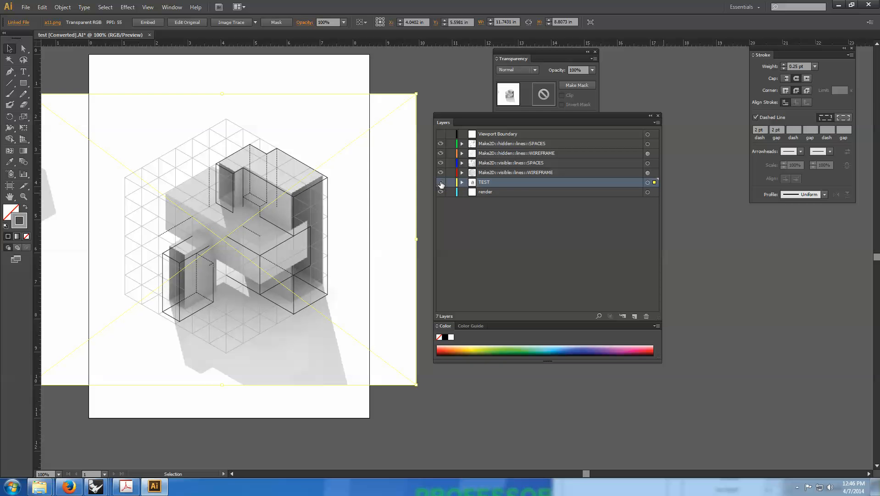
click(440, 184)
click(441, 184)
click(441, 184)
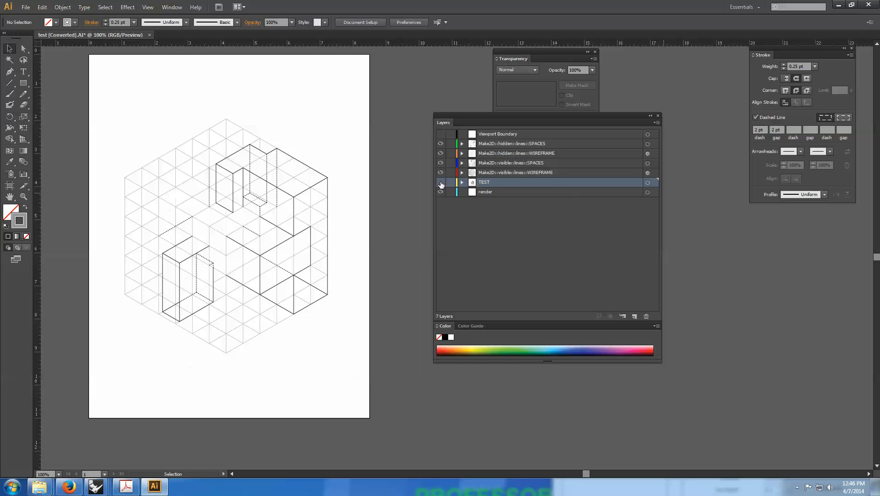
click(441, 184)
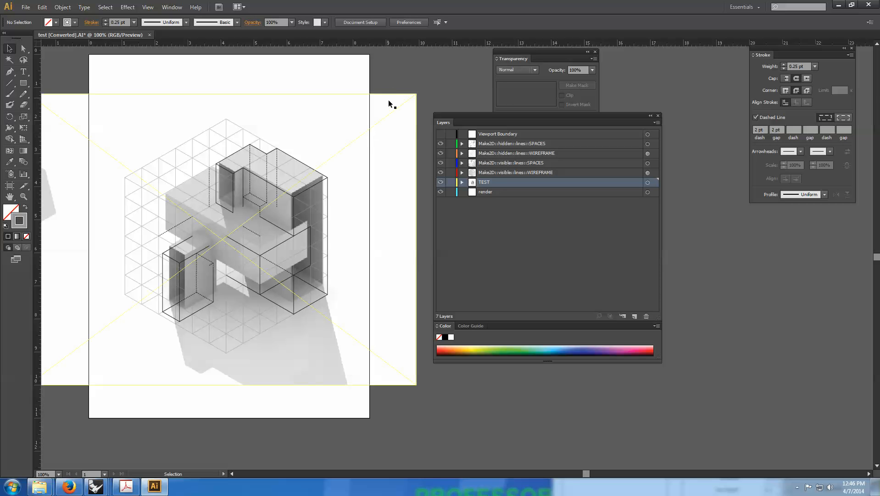
- Select one upper-right edge line, then all artwork on the visible SPACES layer, and toggle the TEST layer's visibility
click(324, 184)
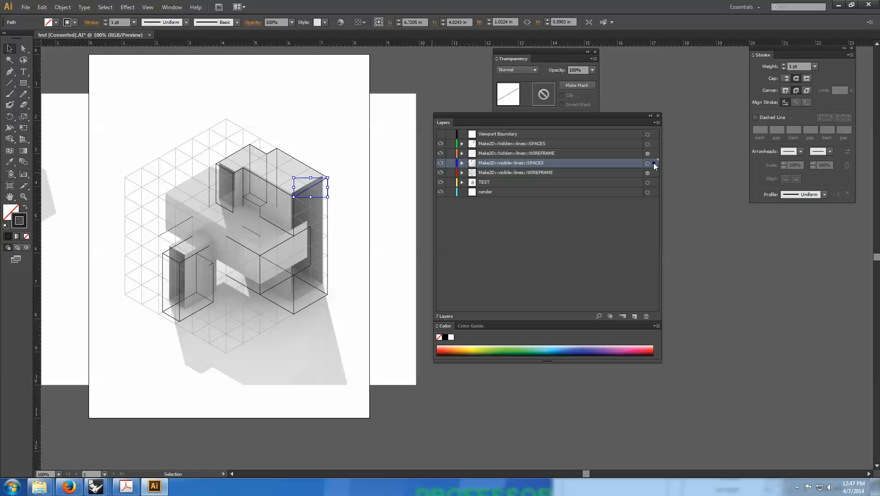
alt+drag(655, 165, 655, 192)
click(654, 163)
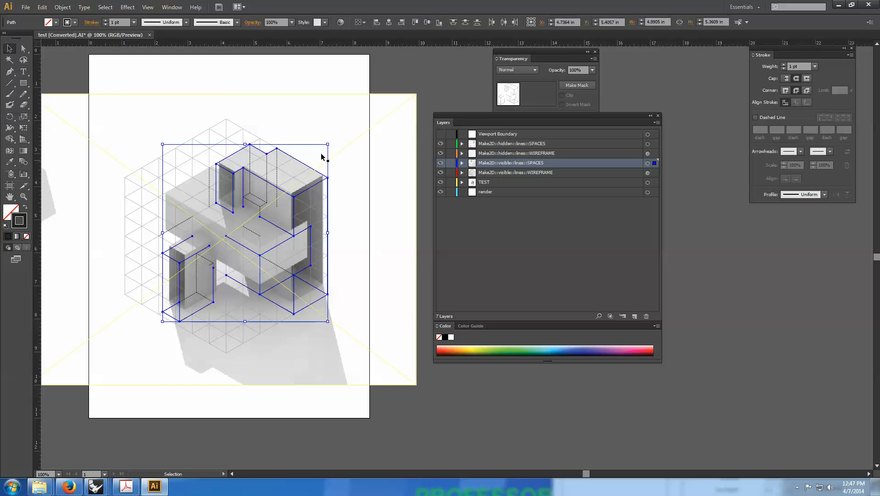
click(426, 82)
key(ctrl+z)
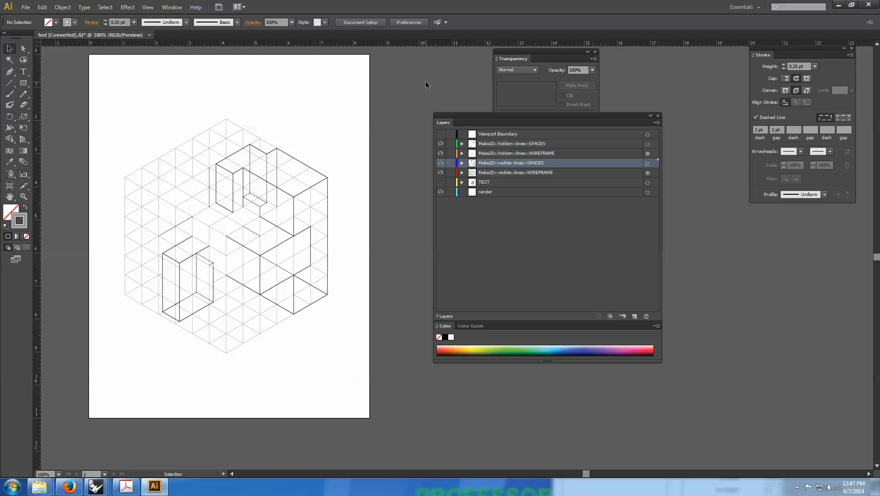
click(441, 182)
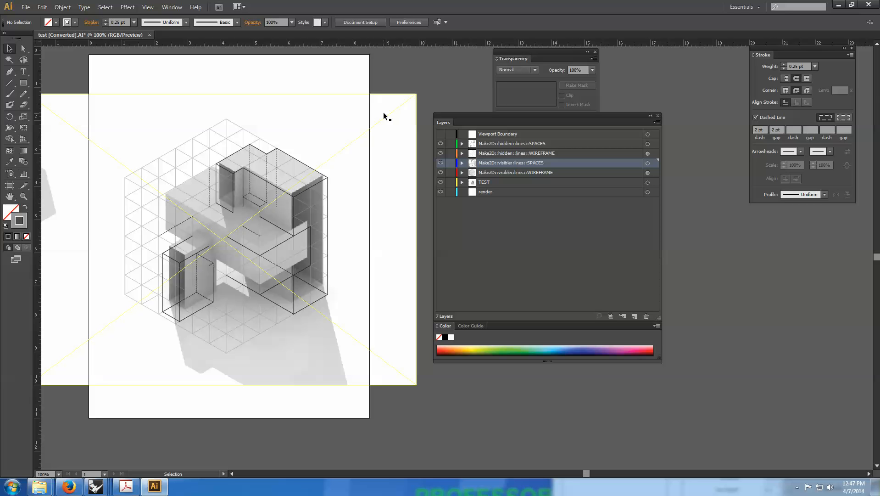
- Check the layer of the drawing's rightmost vertical line, then target the hidden and visible WIREFRAME layers to inspect their appearance
click(329, 224)
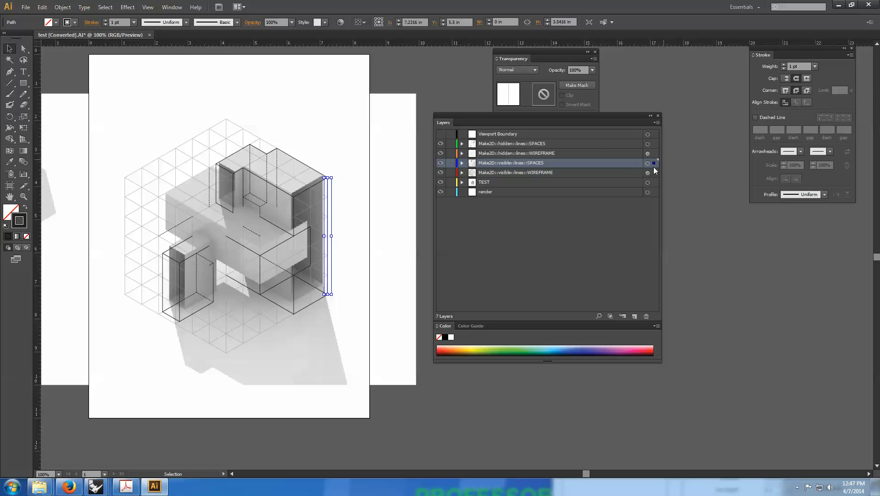
mouse_move(654, 162)
mouse_down()
mouse_move(652, 142)
mouse_move(653, 184)
mouse_move(655, 138)
mouse_move(655, 163)
mouse_up()
key(ctrl+shift+a)
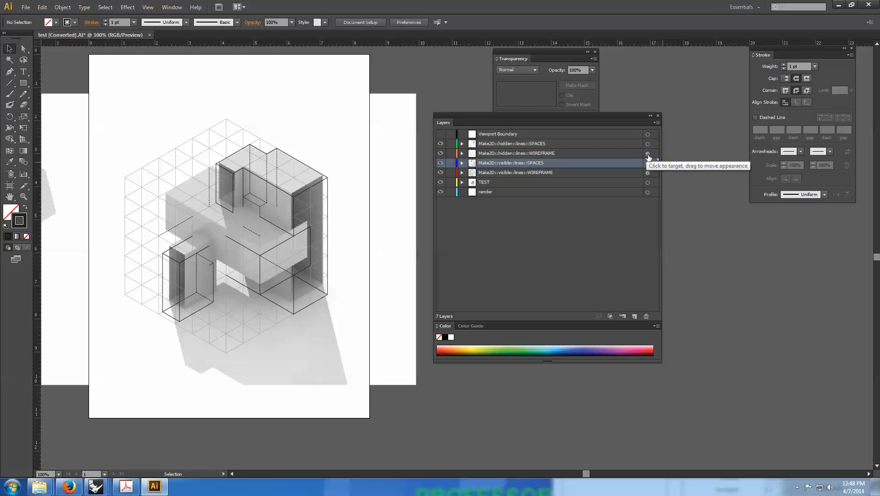
click(647, 153)
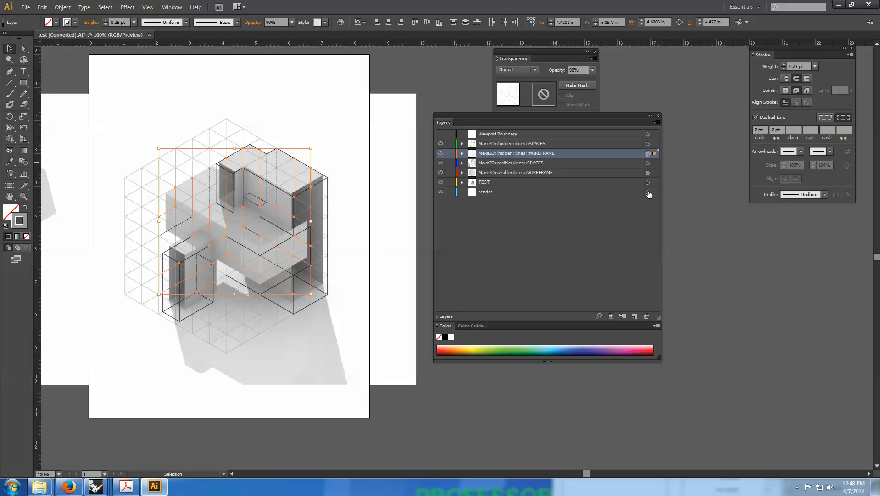
click(648, 172)
- Move the Transparency panel clear of the Layers panel and clear the selection
drag(568, 58, 546, 63)
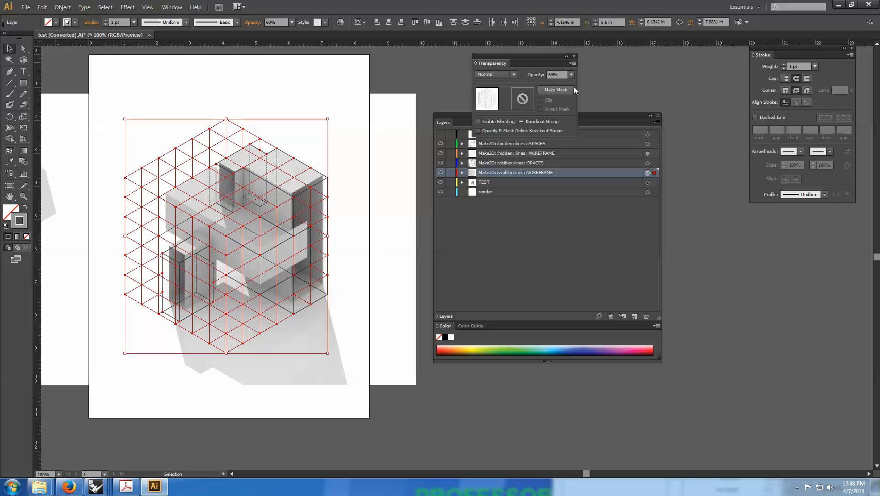
click(642, 73)
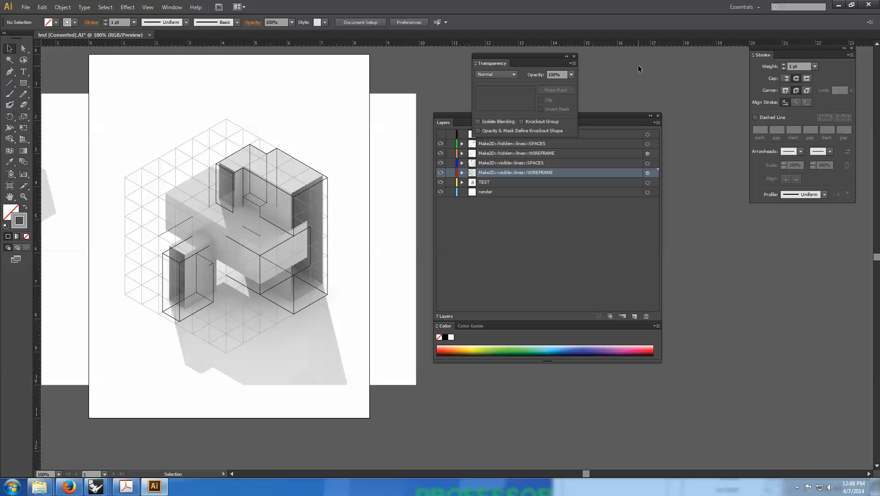
click(411, 147)
click(380, 76)
drag(491, 59, 699, 219)
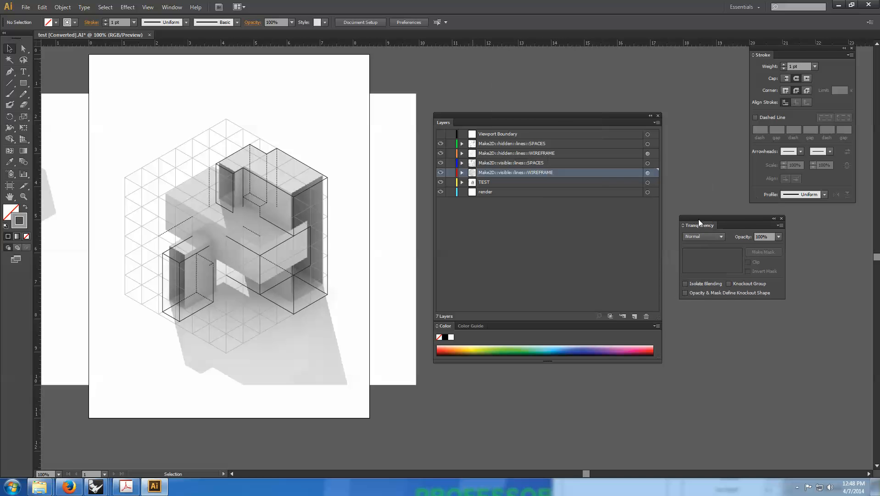
- Delete the a11 render image from the TEST layer
scroll(504, 85, left, 2)
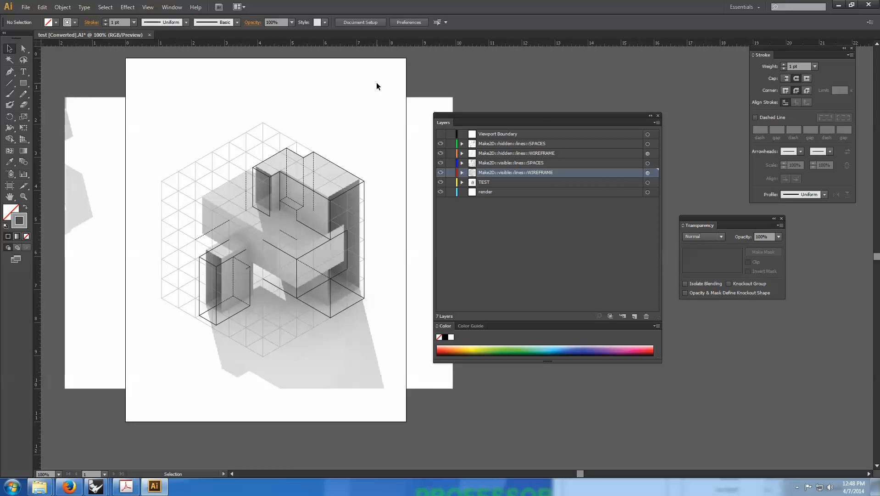
scroll(404, 69, up, 3)
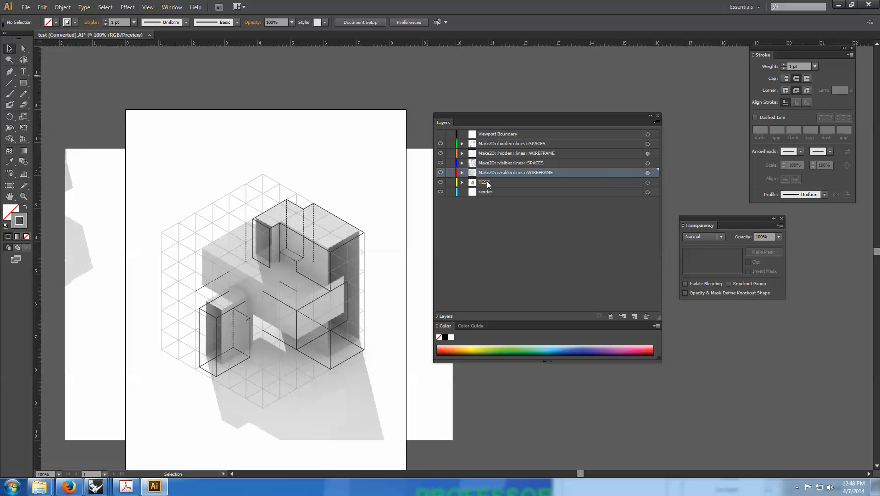
click(397, 187)
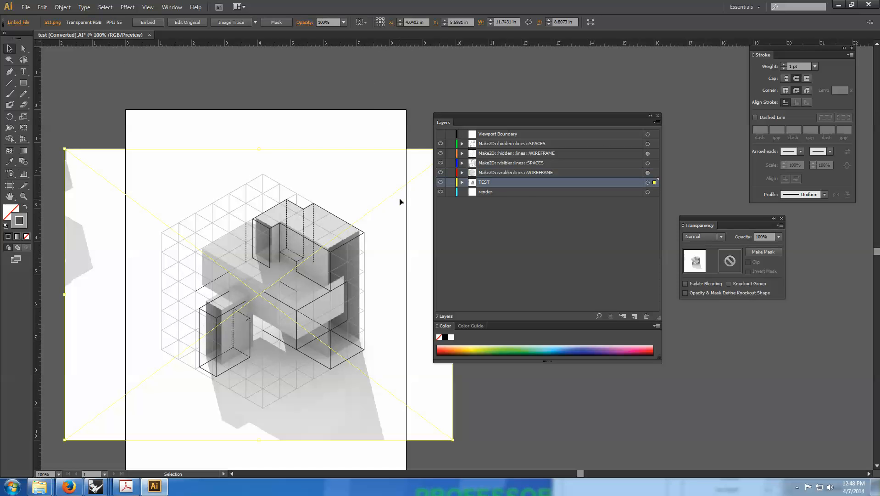
key(Delete)
drag(339, 139, 329, 104)
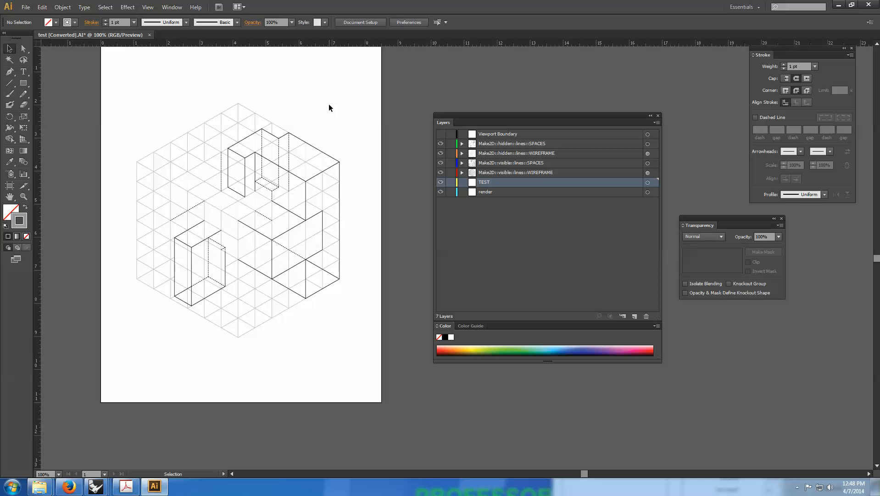
drag(329, 104, 358, 98)
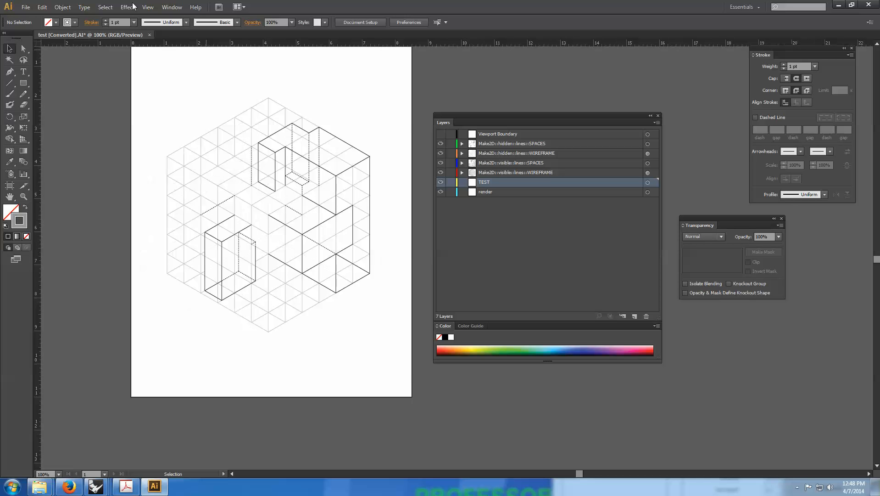
- Place the a11 PNG from the Desktop on the TEST layer and move its center to about X 4.06 in, Y 5.22 in
click(30, 11)
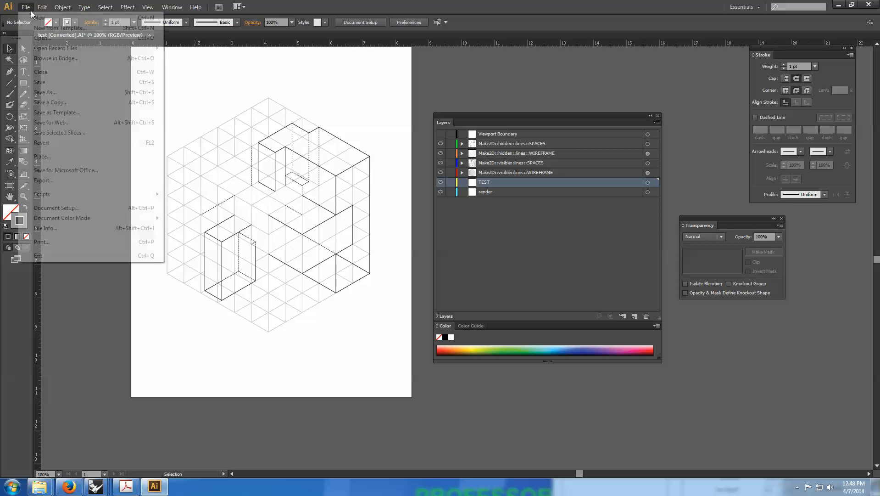
click(40, 157)
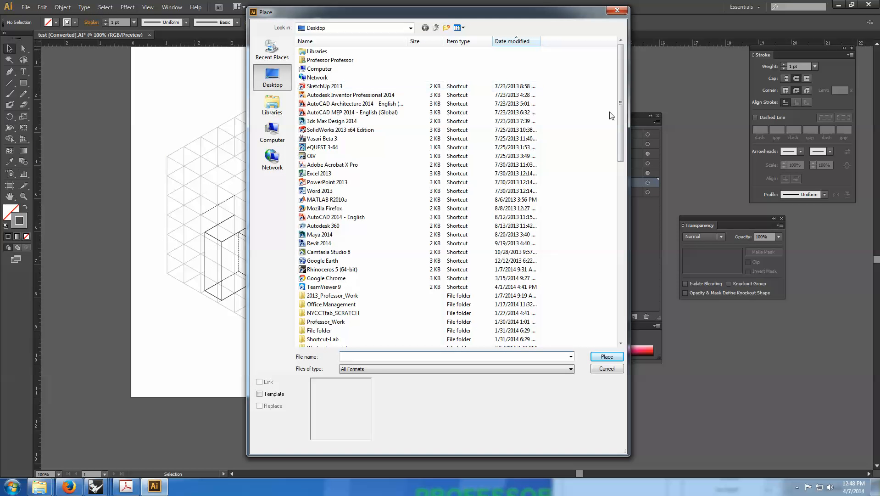
drag(619, 91, 505, 345)
click(311, 340)
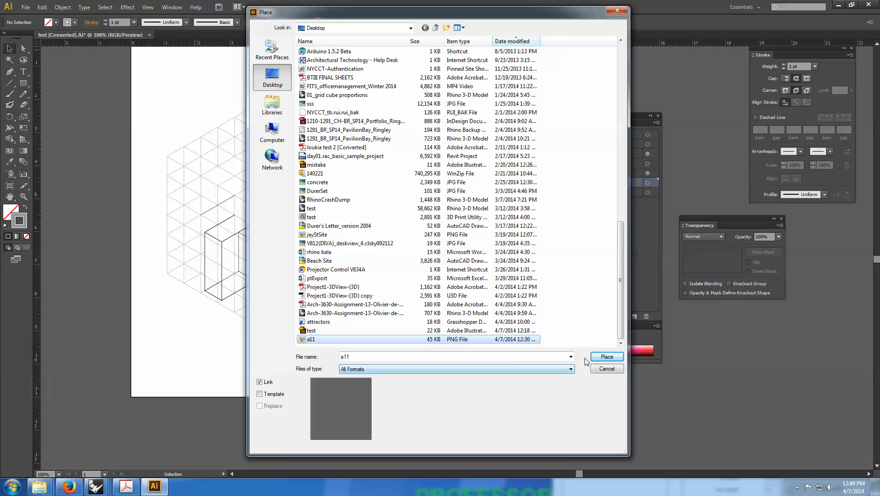
click(606, 357)
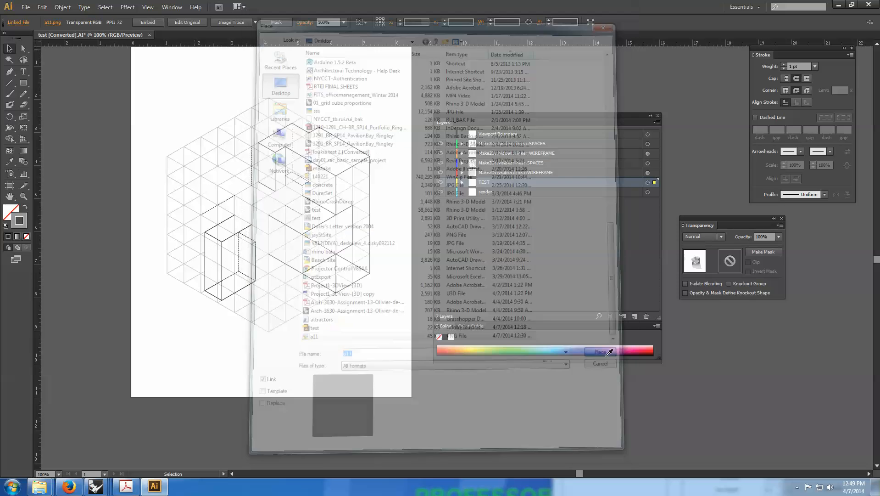
drag(489, 116, 646, 146)
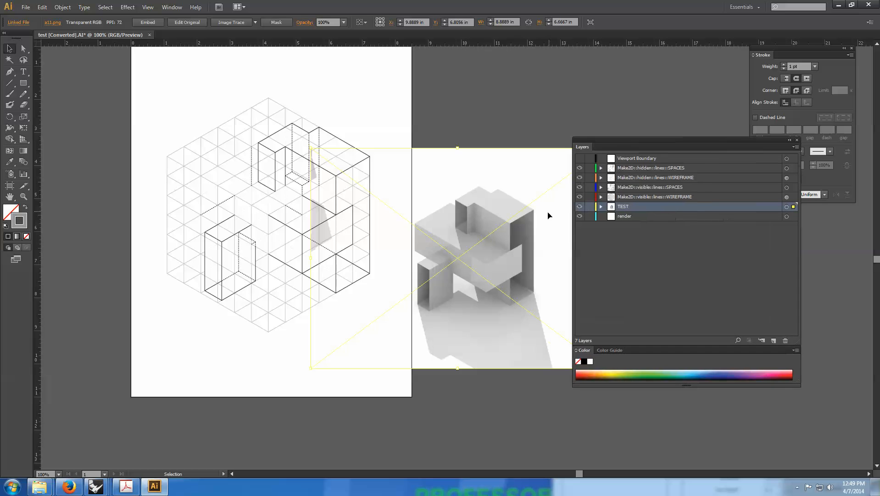
drag(527, 221, 334, 169)
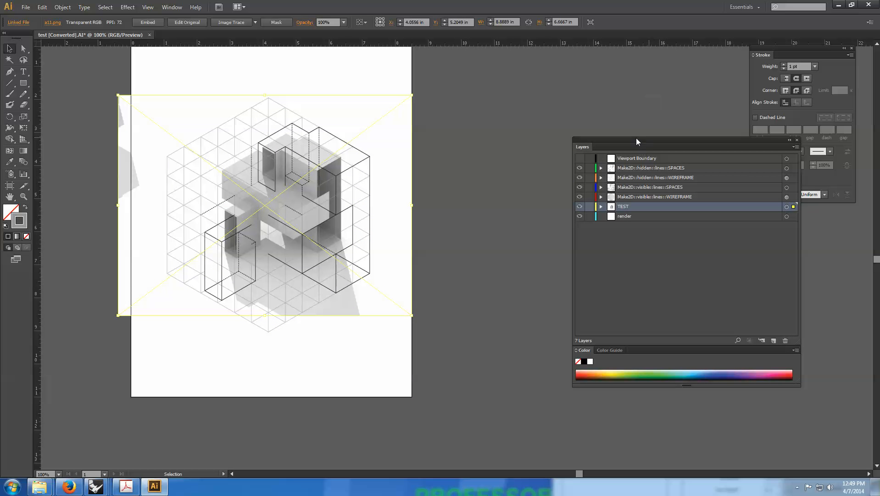
- Delete the placed a11 image from the artboard and remove the TEST and render layers
click(527, 108)
drag(621, 137, 521, 102)
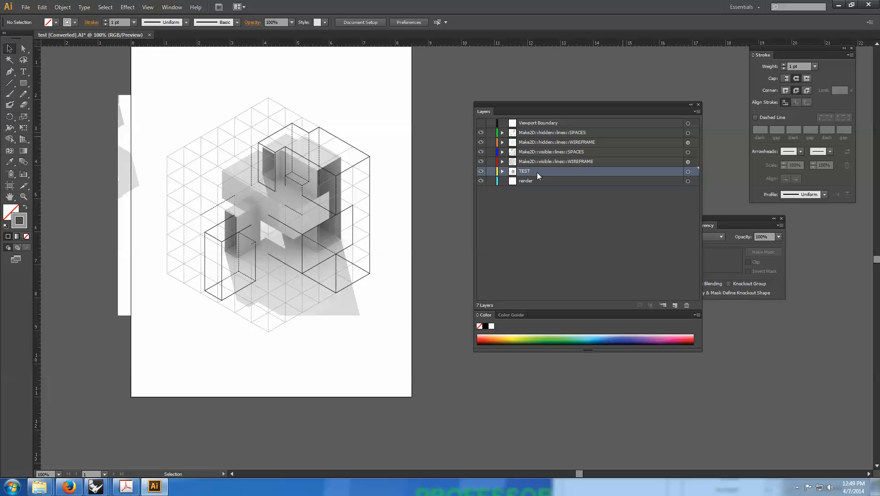
click(356, 108)
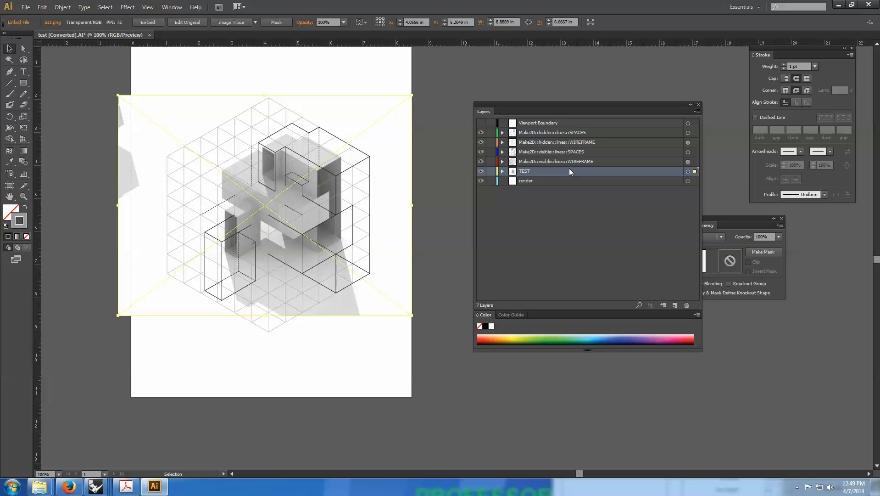
key(Delete)
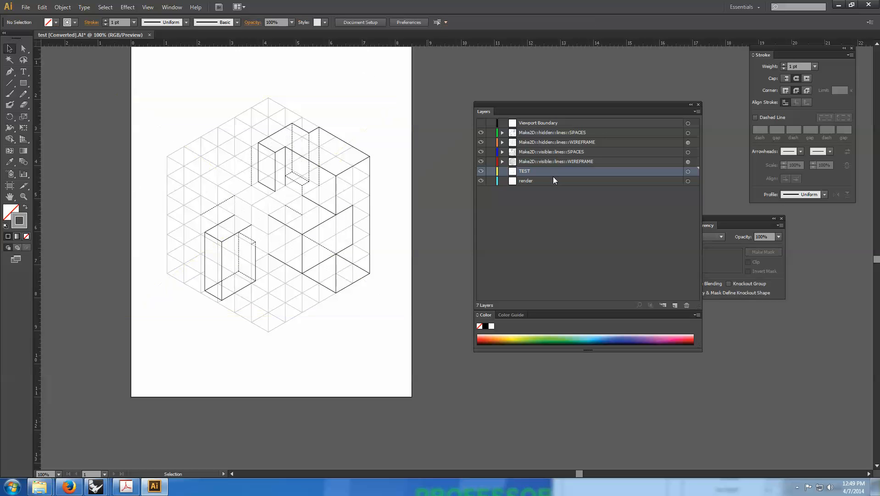
shift+click(546, 183)
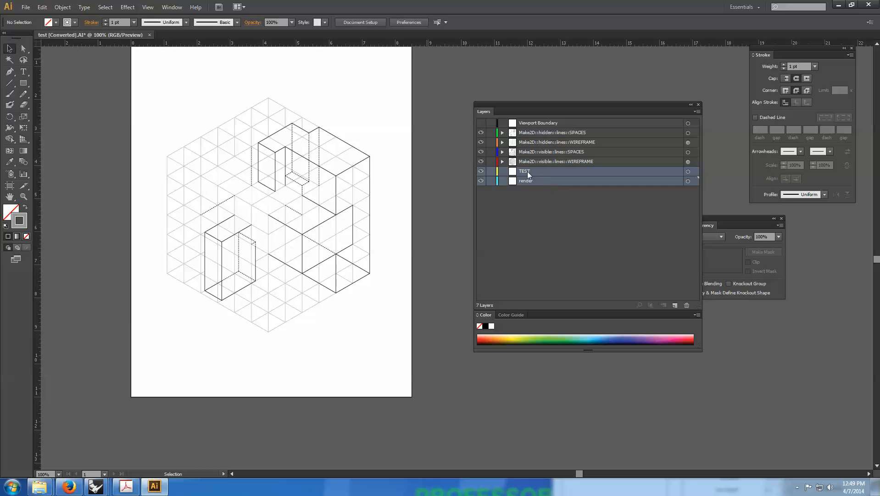
drag(532, 178, 687, 307)
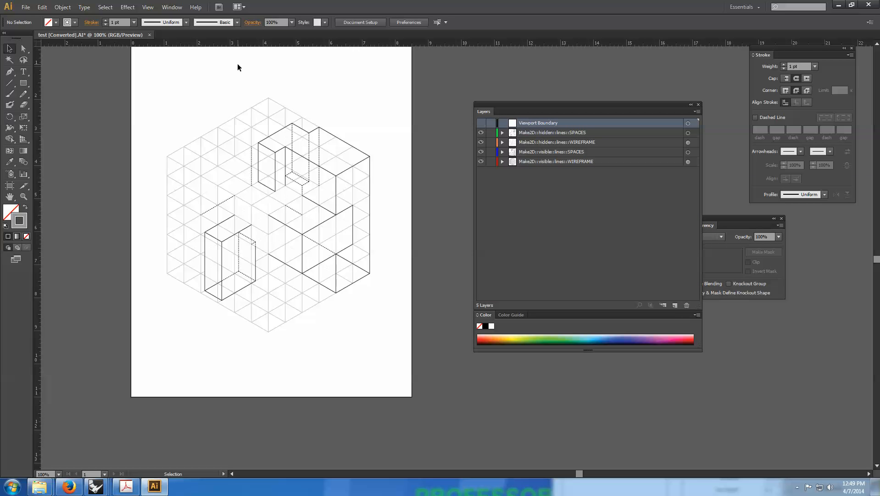
- Place the a11 PNG from the Desktop as a linked image on the hidden SPACES layer
click(570, 132)
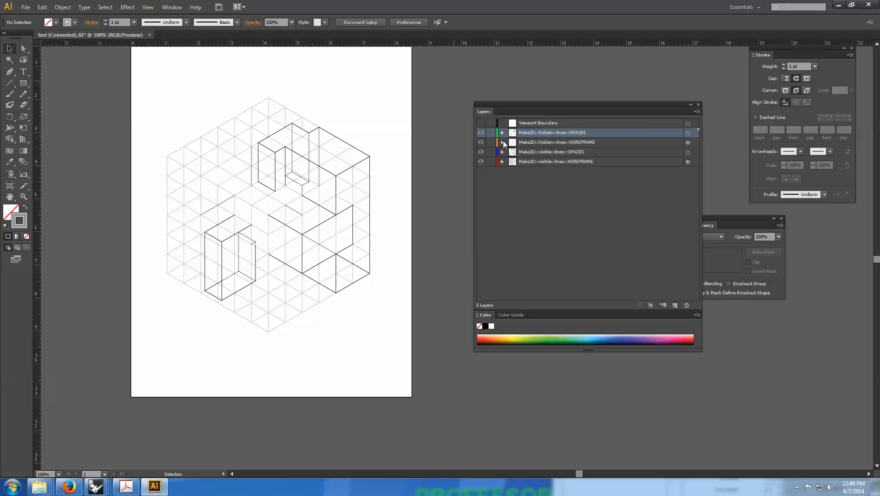
click(26, 7)
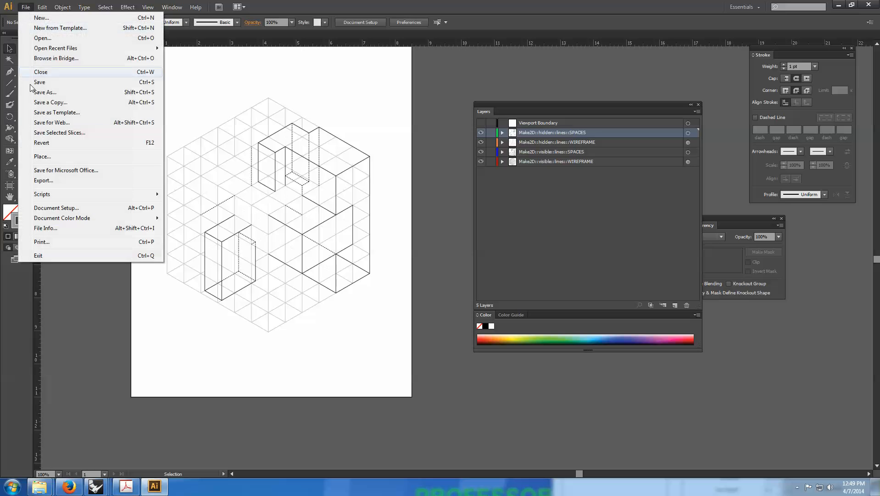
click(41, 157)
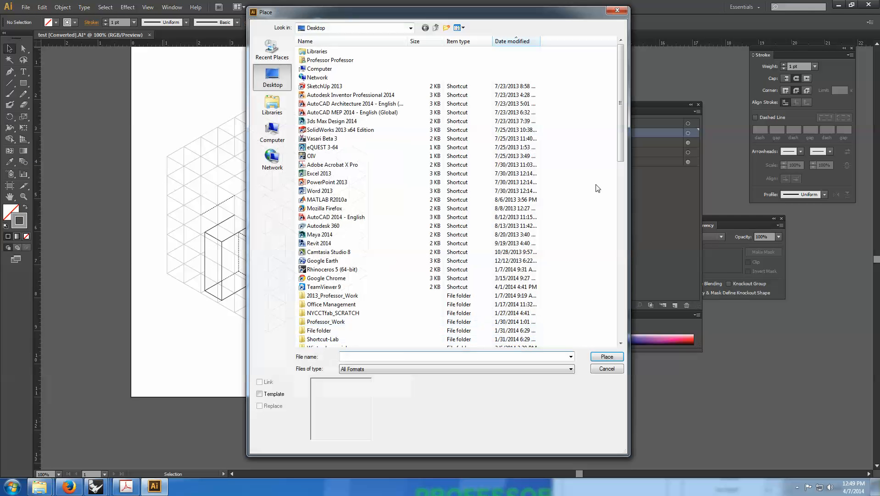
drag(629, 135, 627, 316)
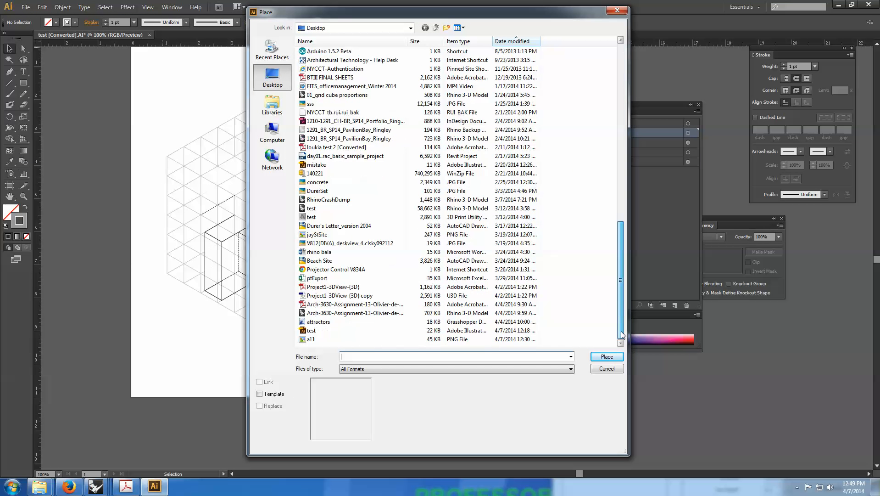
click(312, 340)
click(607, 356)
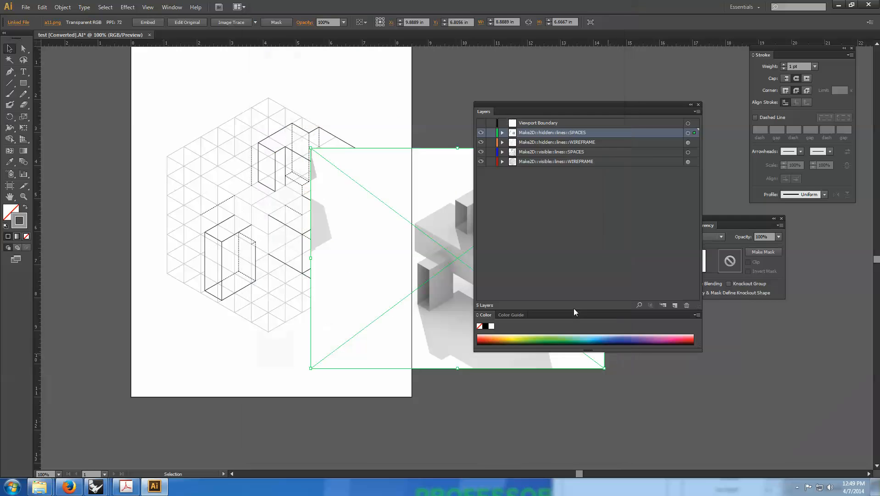
- Create a new layer above the hidden SPACES layer and name it render
drag(500, 110, 598, 116)
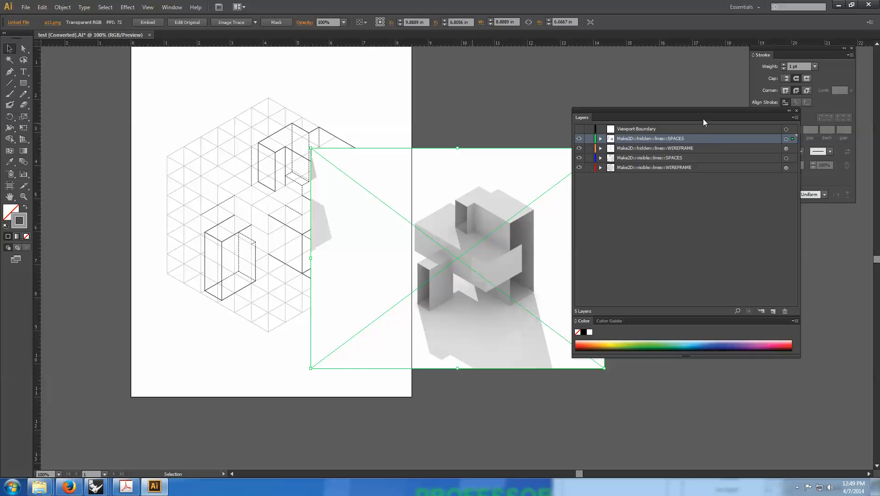
drag(679, 113, 597, 81)
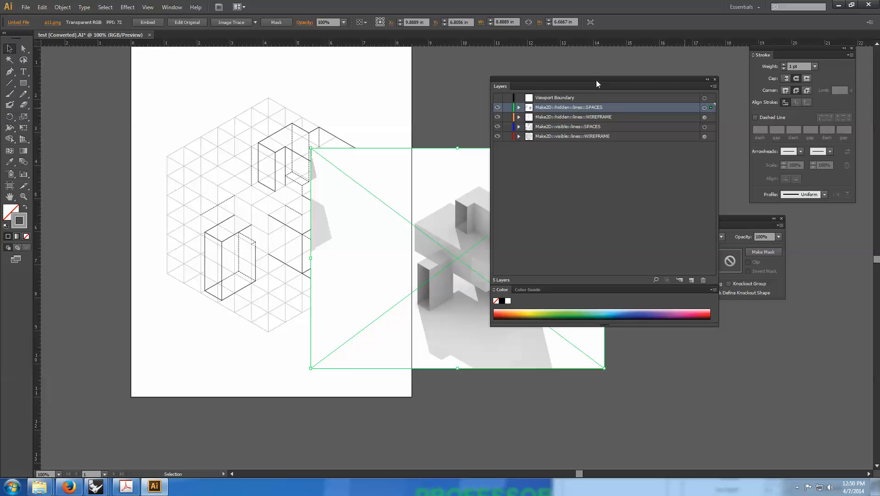
click(691, 280)
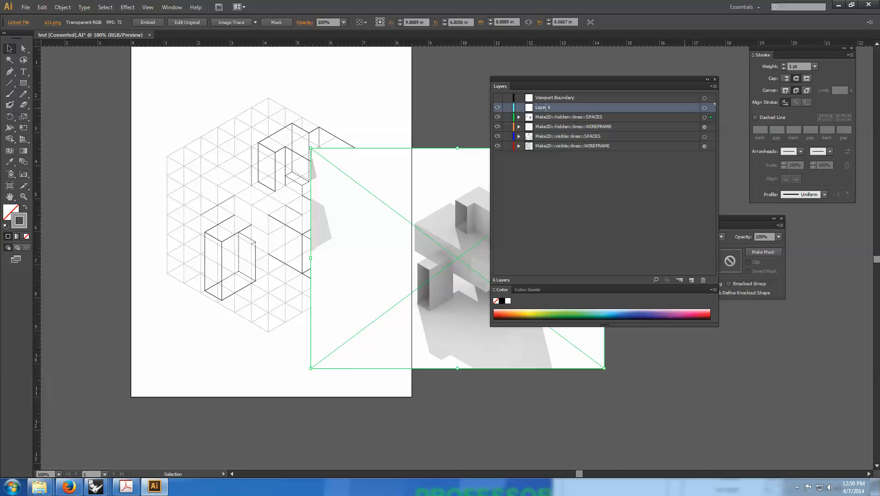
double_click(543, 107)
text(render)
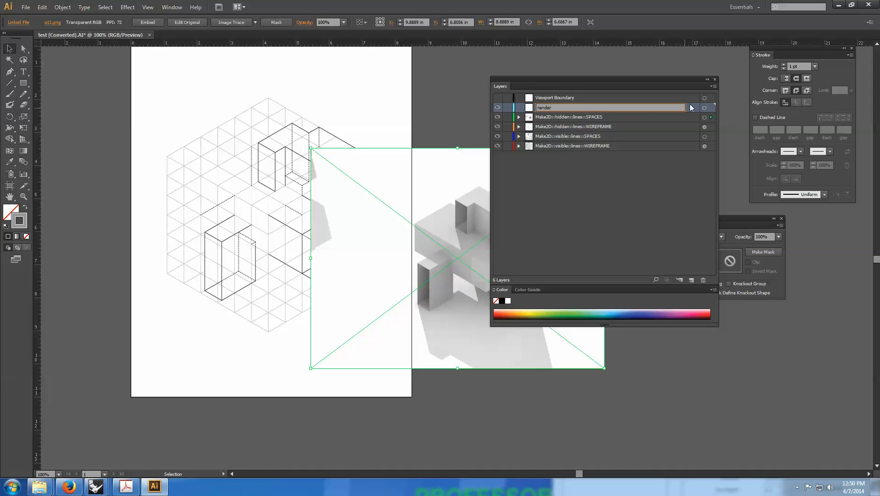
key(Return)
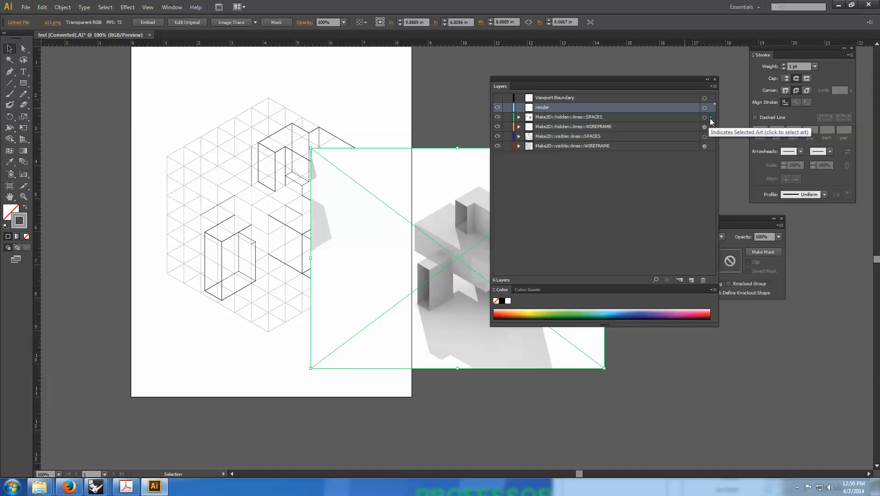
- Move the placed a11 image onto the render layer and toggle that layer's visibility to check its contents
drag(711, 115, 712, 108)
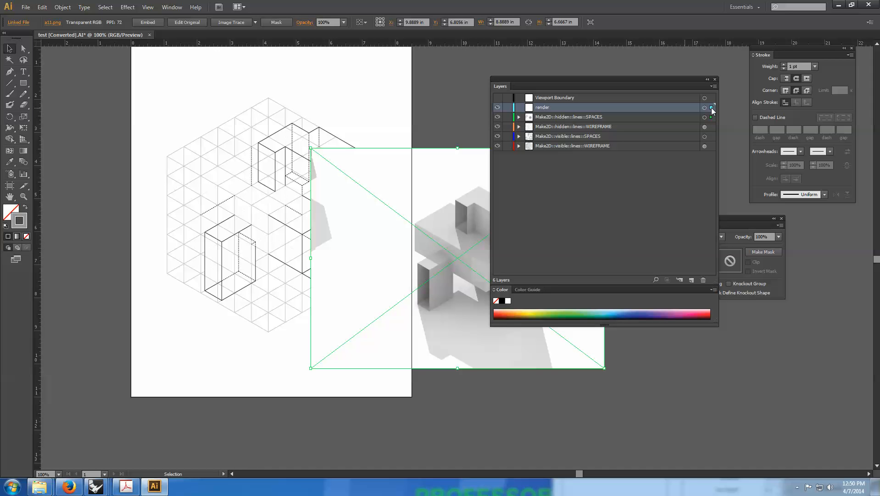
drag(639, 77, 711, 75)
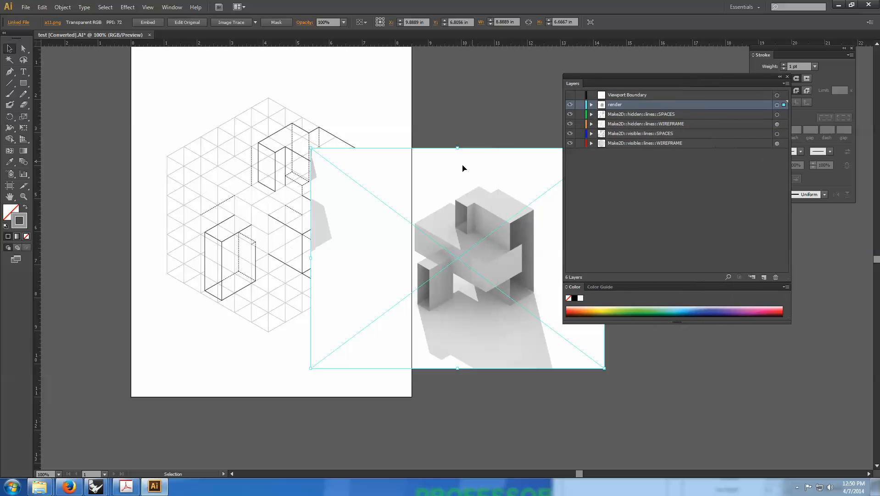
click(570, 104)
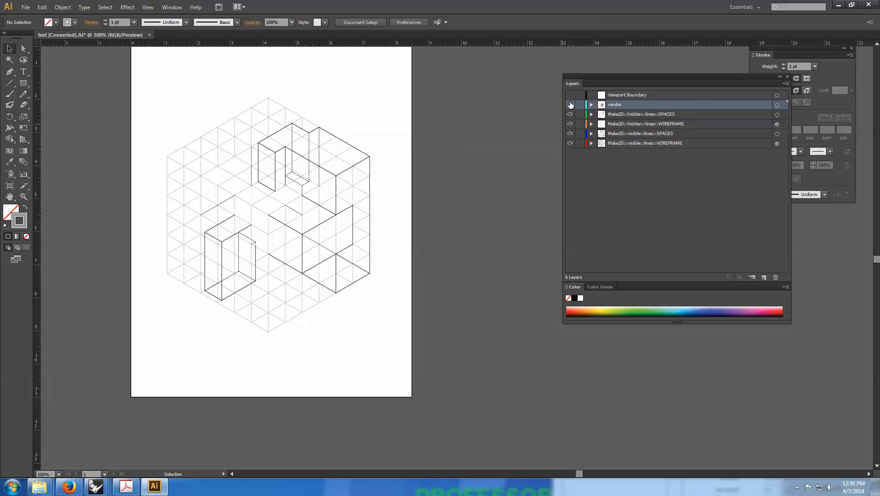
click(570, 105)
click(570, 105)
click(571, 105)
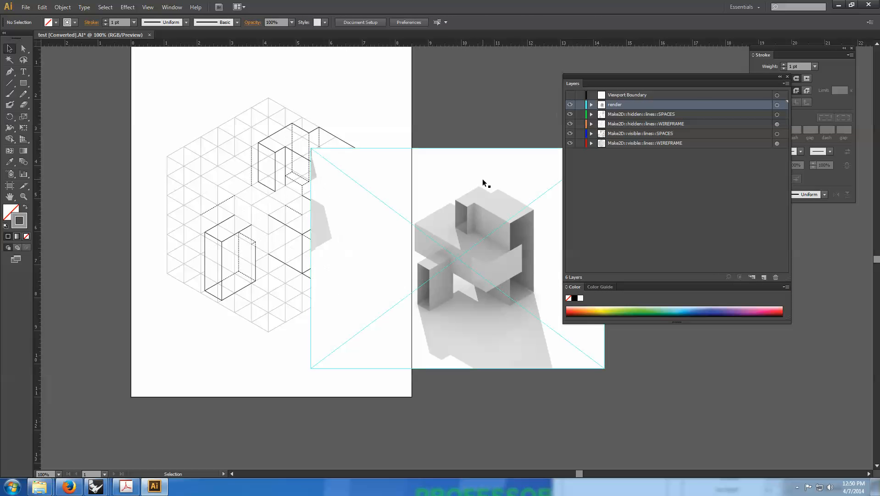
- Move the a11 image over the cube drawing and reorder the render layer beneath all the Make2D layers
drag(509, 228, 193, 161)
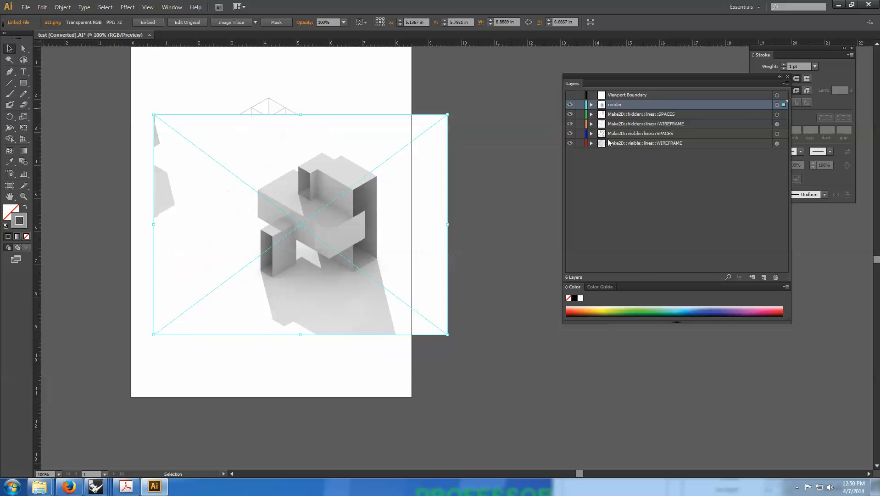
drag(625, 74, 486, 58)
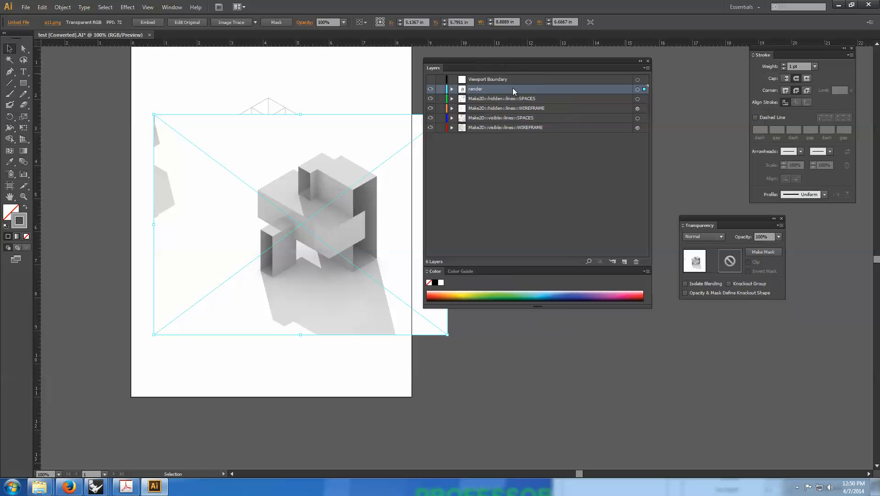
drag(568, 89, 569, 138)
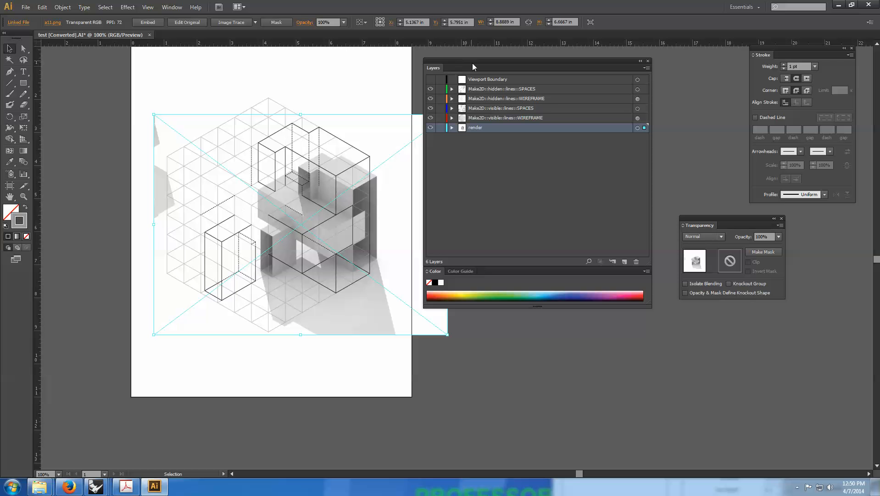
drag(473, 62, 564, 83)
- Shift the a11 image toward the cube's upper-right corner, with its center at about X 4.93 in, Y 5.18 in
drag(427, 184, 414, 168)
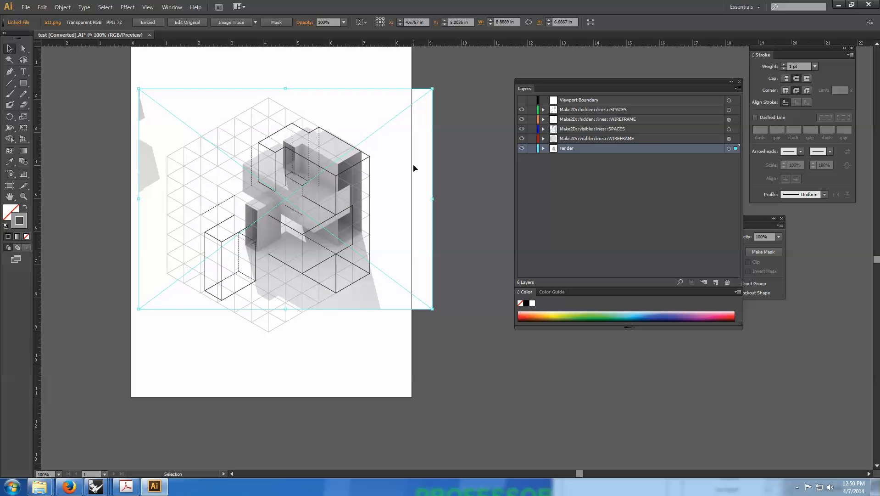
key(Down)
key(Down)
key(Down)
key(Right)
key(Down)
key(Down)
key(Right)
key(Right)
key(Right)
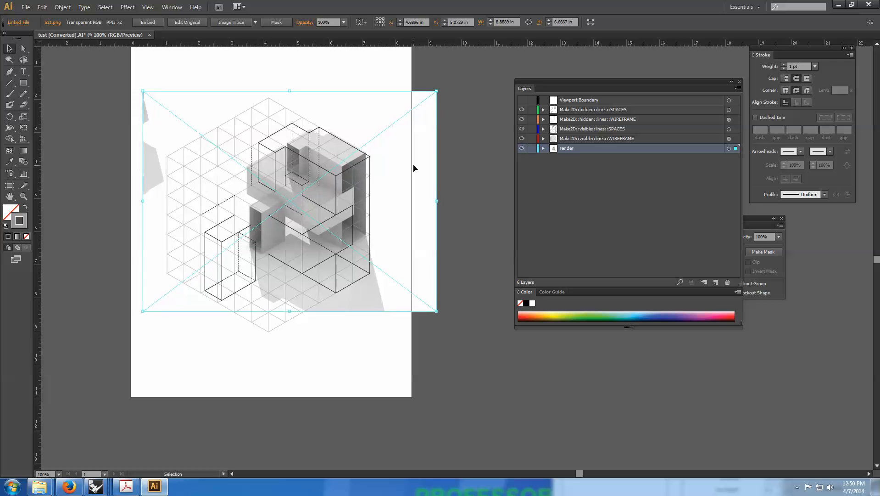
key(Down)
key(Down)
key(Down)
key(Down)
key(Down)
key(Down)
key(Right)
key(Right)
key(Right)
key(Right)
key(Right)
key(Right)
key(Right)
key(Right)
key(Right)
key(Right)
key(Right)
key(Right)
key(Right)
key(Right)
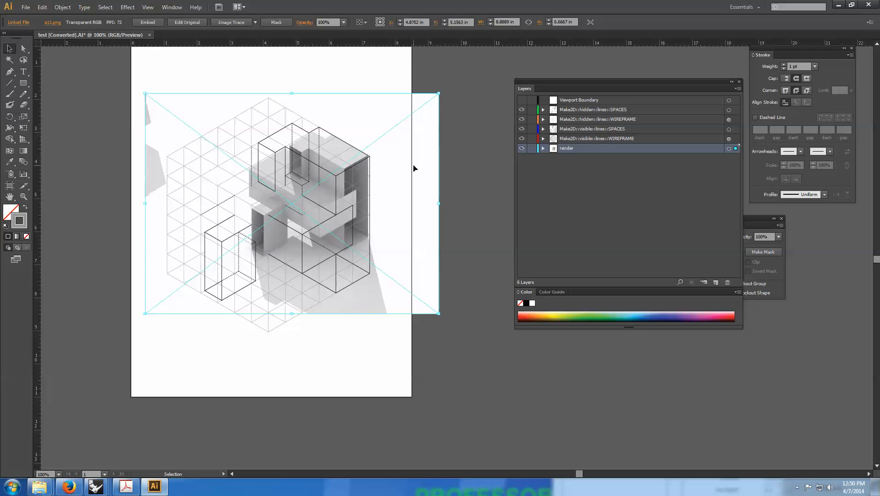
key(Down)
key(Down)
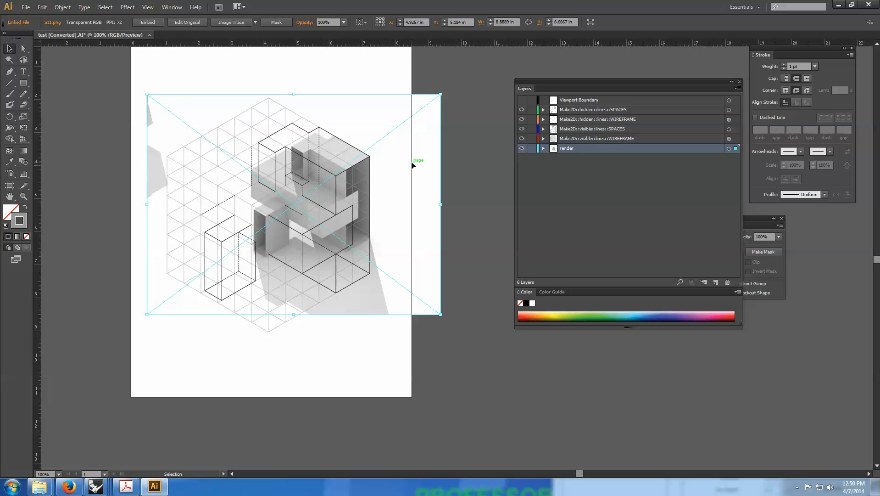
- Scale the a11 image up proportionally to about 12.19 by 9.14 in to approximate the line drawing's size
shift+drag(147, 315, 77, 367)
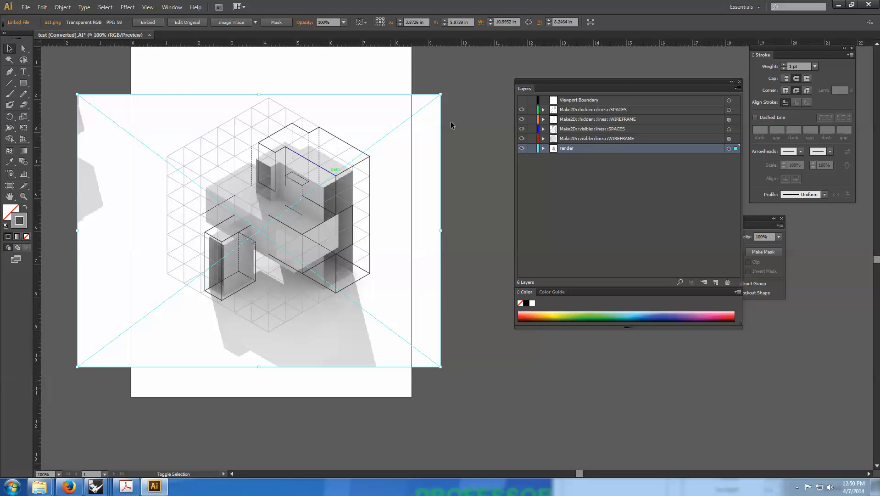
shift+drag(440, 94, 471, 61)
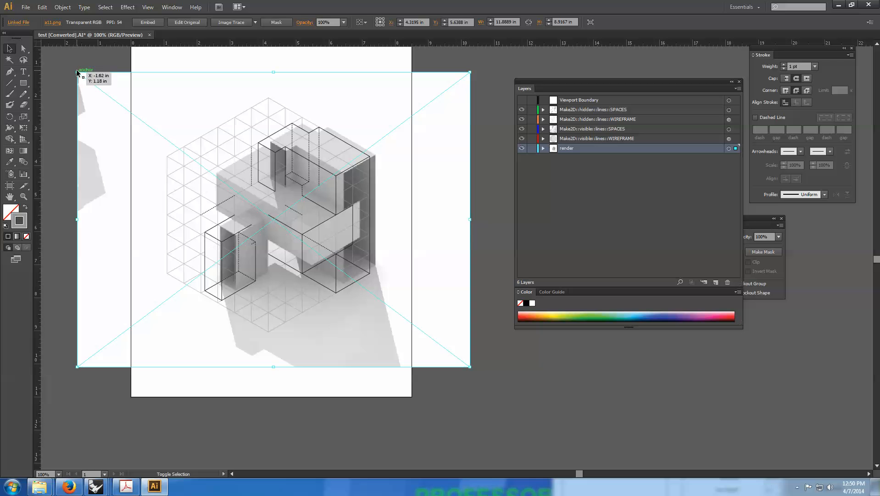
shift+drag(77, 72, 67, 65)
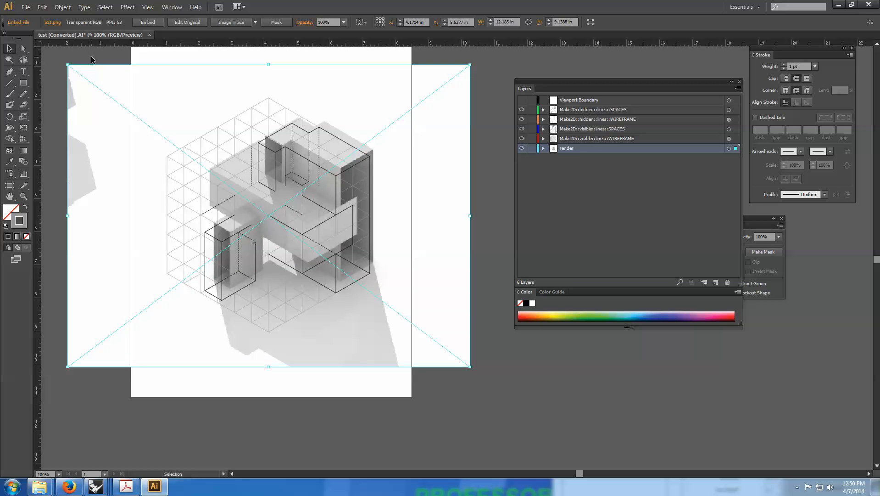
- Nudge the a11 image to align with the linework, with its center at about X 3.98 in, Y 5.71 in
key(Down)
key(Down)
key(Down)
key(Down)
key(Down)
key(Down)
key(Down)
key(Down)
key(Down)
key(Down)
key(Down)
key(Down)
key(Left)
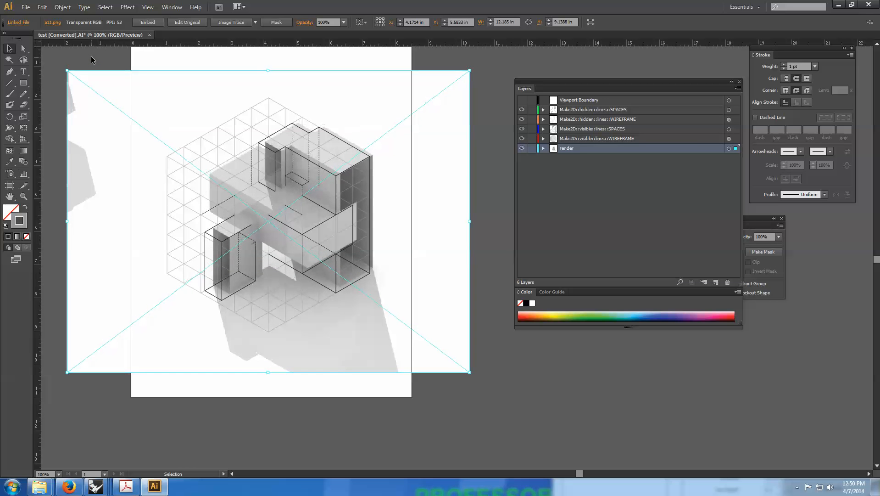
key(Left)
key(Left)
key(Left)
key(Left)
key(Left)
key(Left)
key(Left)
key(Left)
key(Left)
key(Left)
key(Left)
key(Left)
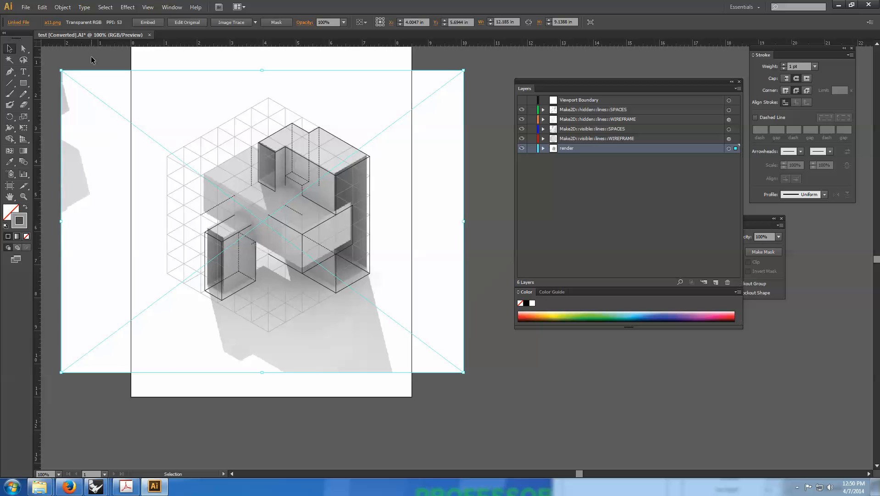
key(Left)
key(Left)
key(Left)
key(Left)
key(Left)
key(Left)
key(Down)
key(Down)
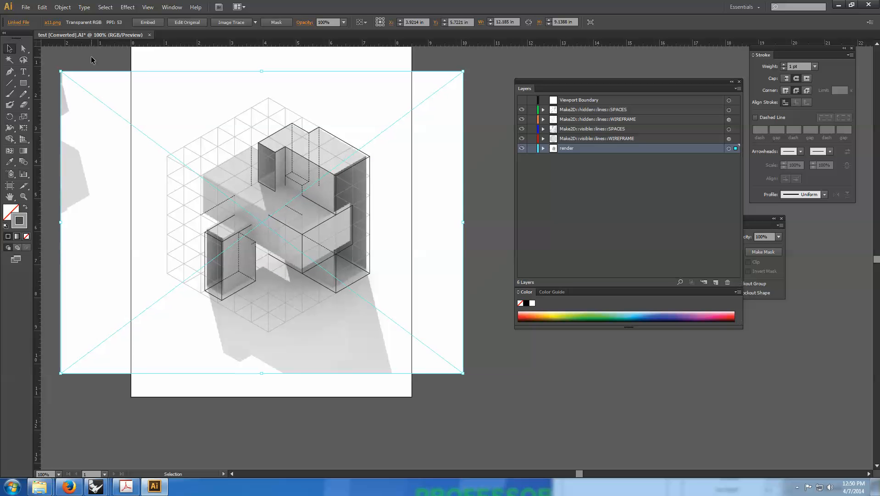
key(Right)
key(Right)
key(Right)
key(Up)
key(Right)
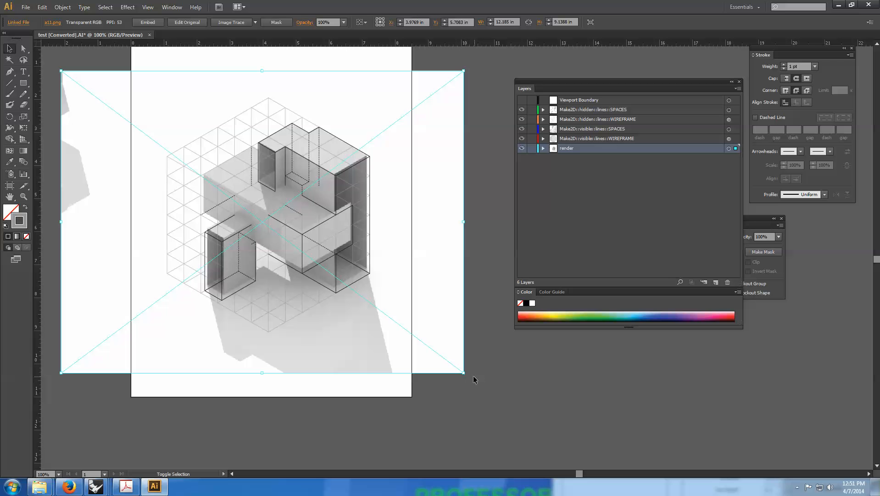
- Enlarge the a11 image proportionally to about 12.41 by 9.31 in, nudge its center to about X 3.99 in, Y 5.76 in, and deselect it
shift+drag(464, 372, 469, 385)
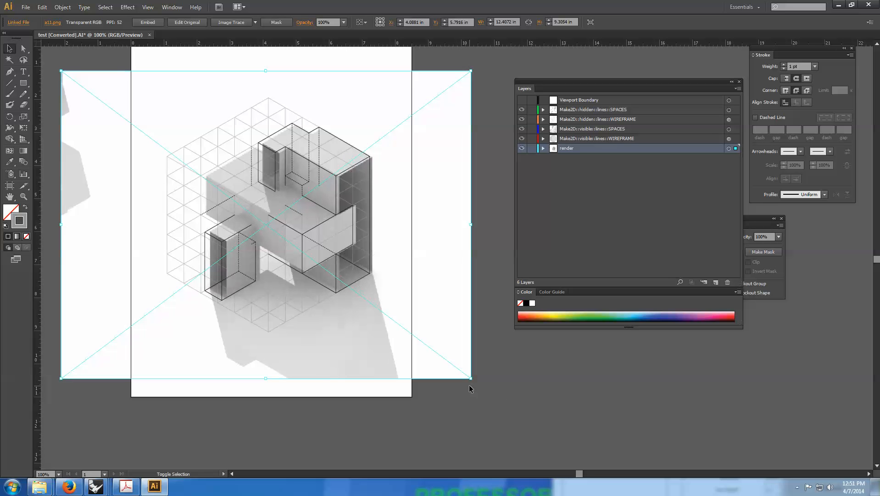
key(Up)
key(Up)
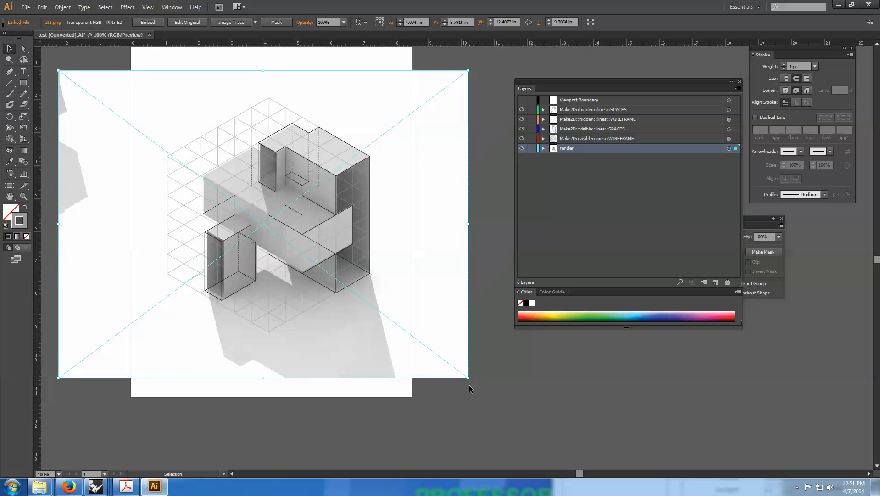
key(Left)
key(Left)
key(Left)
key(Left)
key(Left)
key(Left)
key(Left)
key(Left)
key(Left)
key(Left)
key(Left)
key(Right)
key(Right)
key(Right)
key(Right)
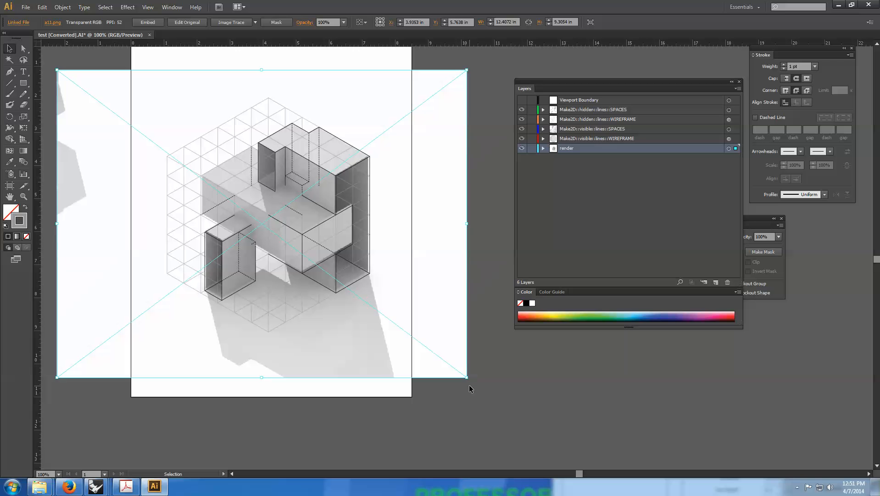
click(444, 434)
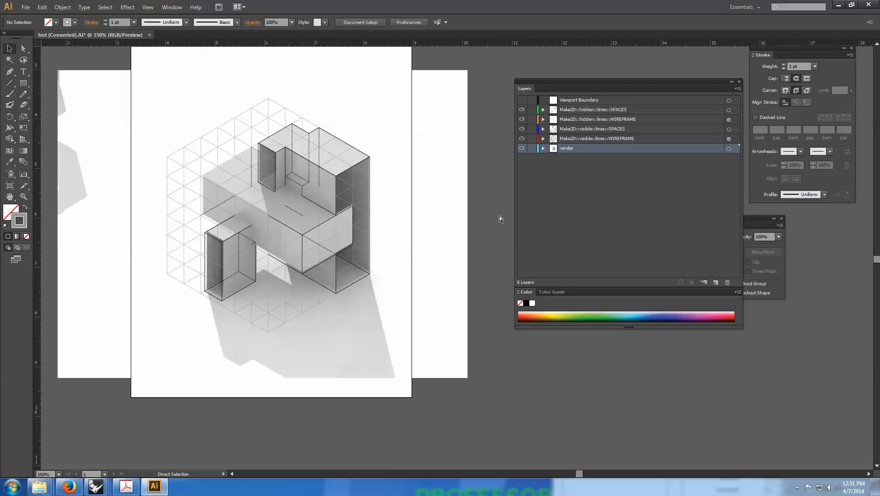
- Examine the overlay up close and check the short dashed segment at the upper corner of the front box
key(ctrl+equal)
drag(256, 215, 316, 210)
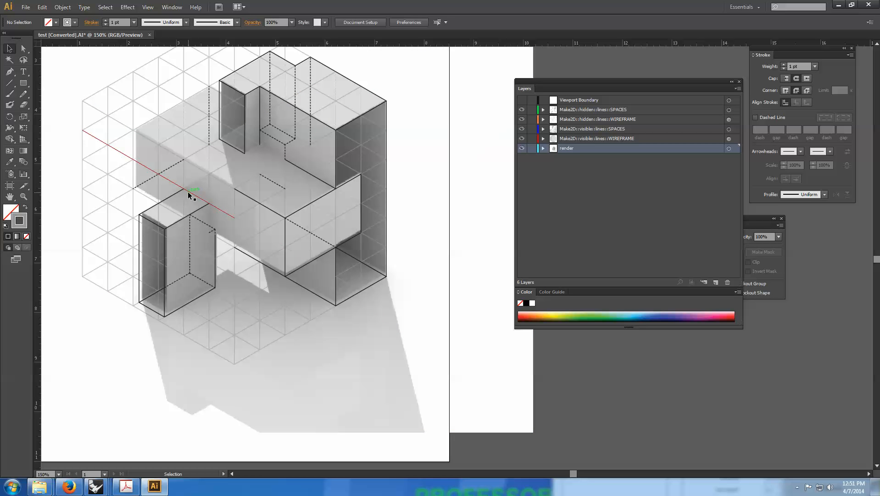
click(212, 232)
click(147, 406)
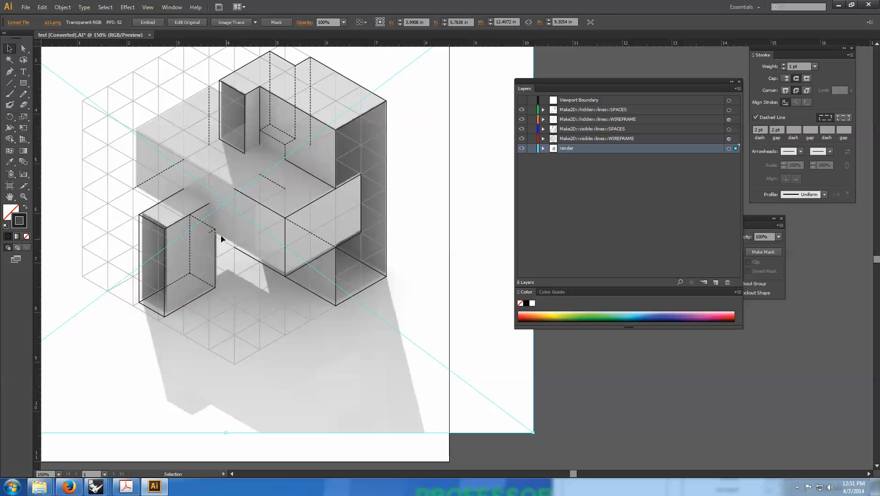
click(213, 232)
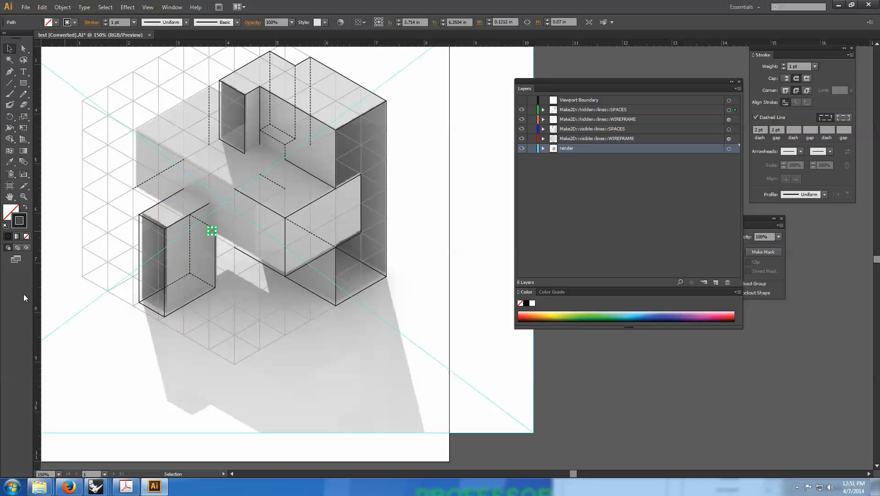
click(91, 385)
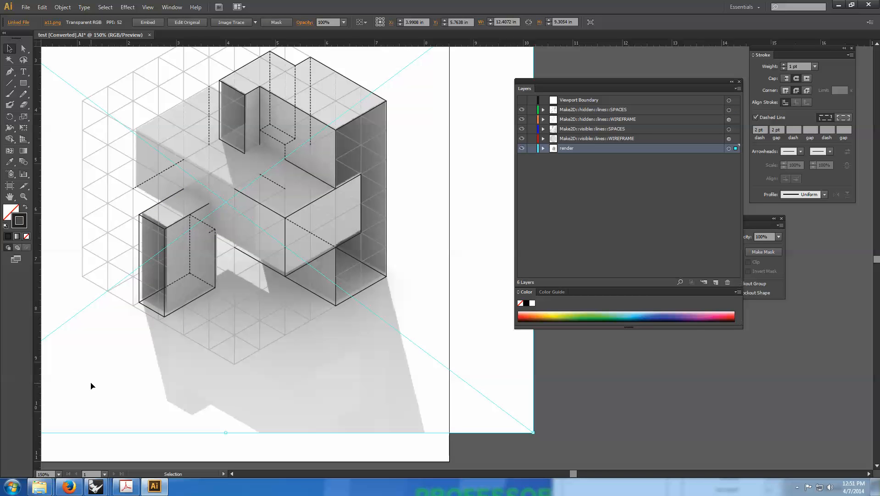